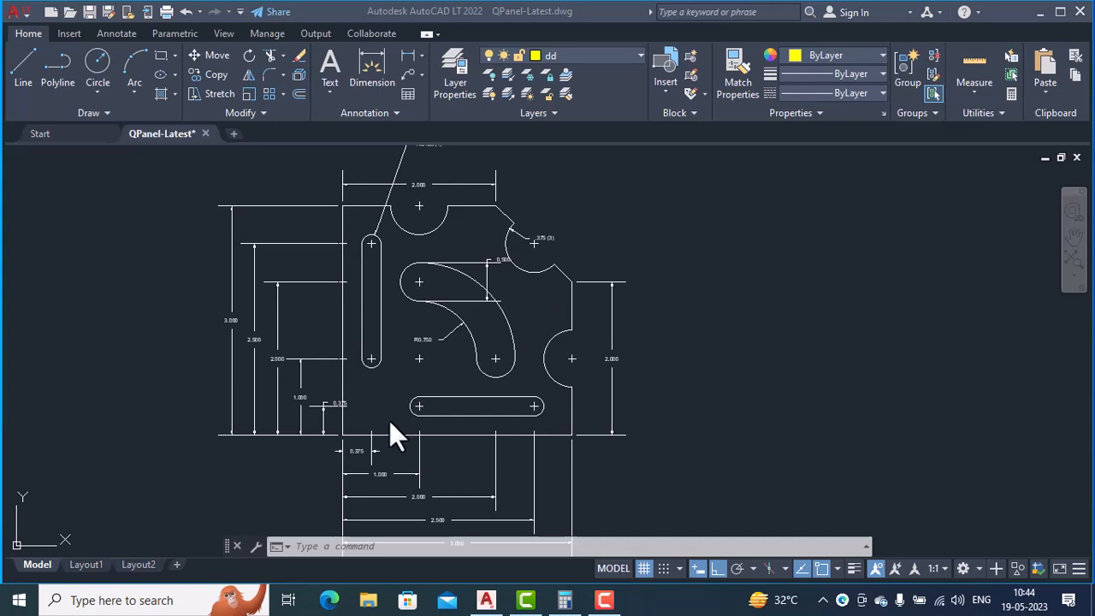
Examine the reference panel's dimensions along its bottom and side edges and around its slots and semicircular notches.
{"action": "scroll", "coordinate": [352, 466], "scroll_direction": "up", "scroll_amount": 2}
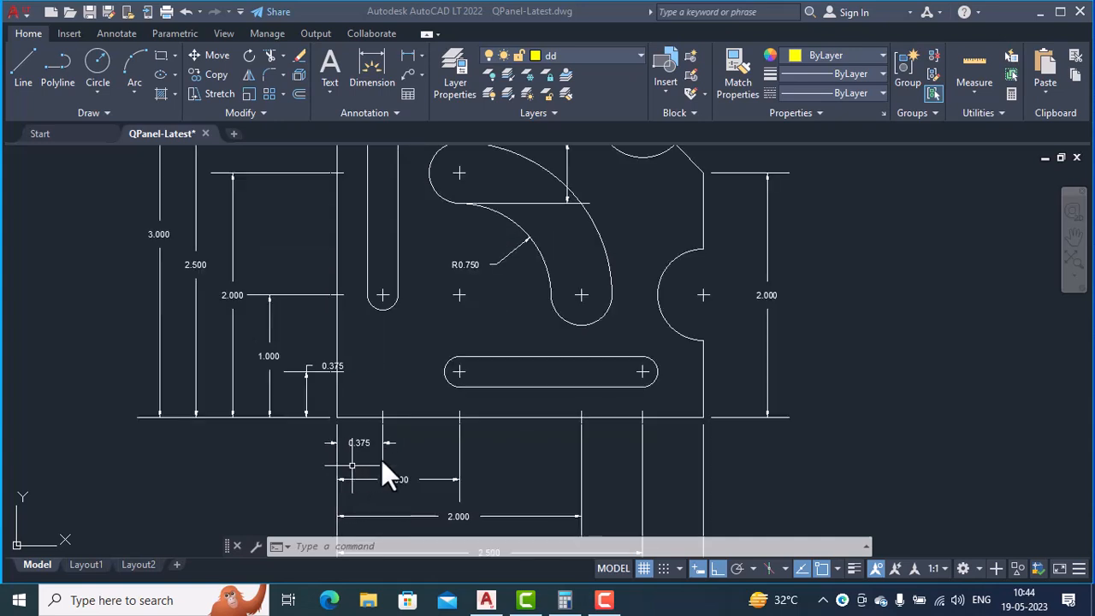
{"action": "left_click", "coordinate": [465, 457]}
{"action": "mouse_move", "coordinate": [488, 469]}
{"action": "middle_mouse_down"}
{"action": "mouse_move", "coordinate": [472, 334]}
{"action": "mouse_move", "coordinate": [458, 381]}
{"action": "middle_mouse_up"}
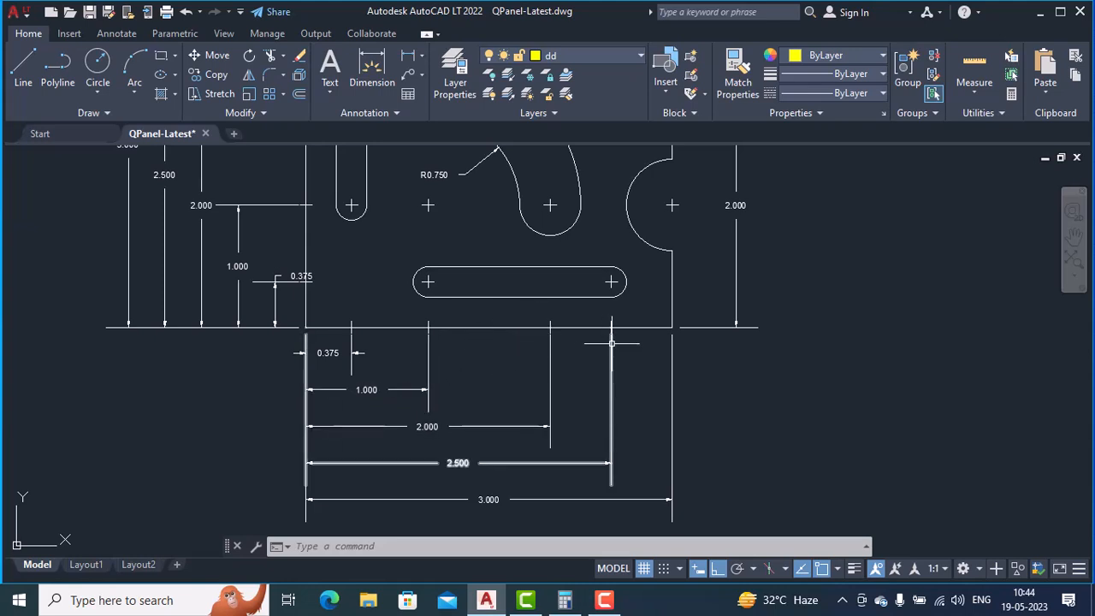
{"action": "middle_click_drag", "start_coordinate": [448, 380], "coordinate": [482, 521]}
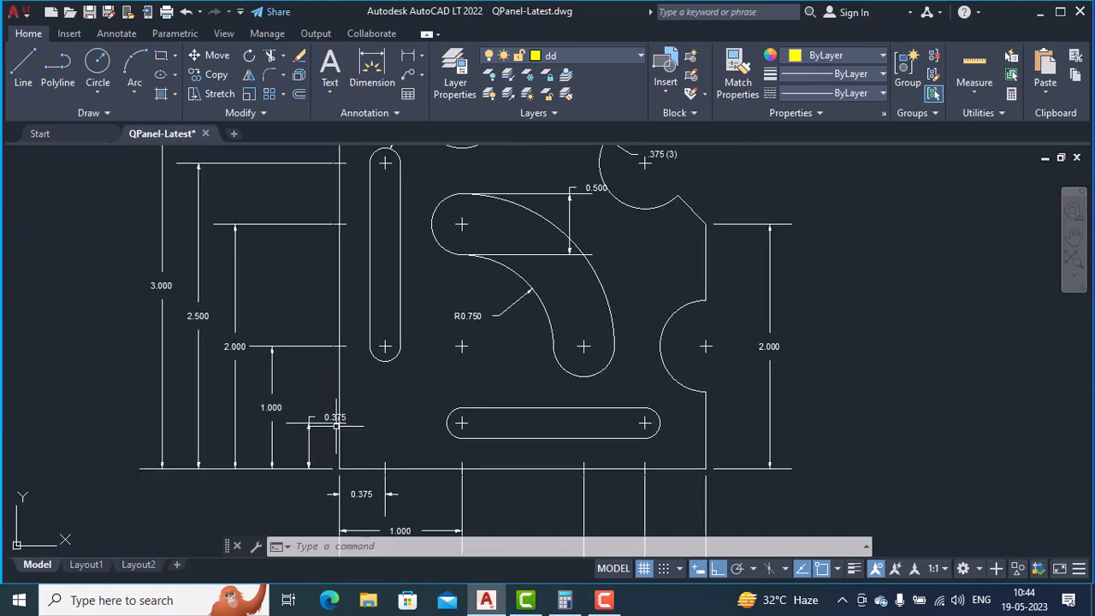
{"action": "middle_click_drag", "start_coordinate": [365, 189], "coordinate": [361, 332]}
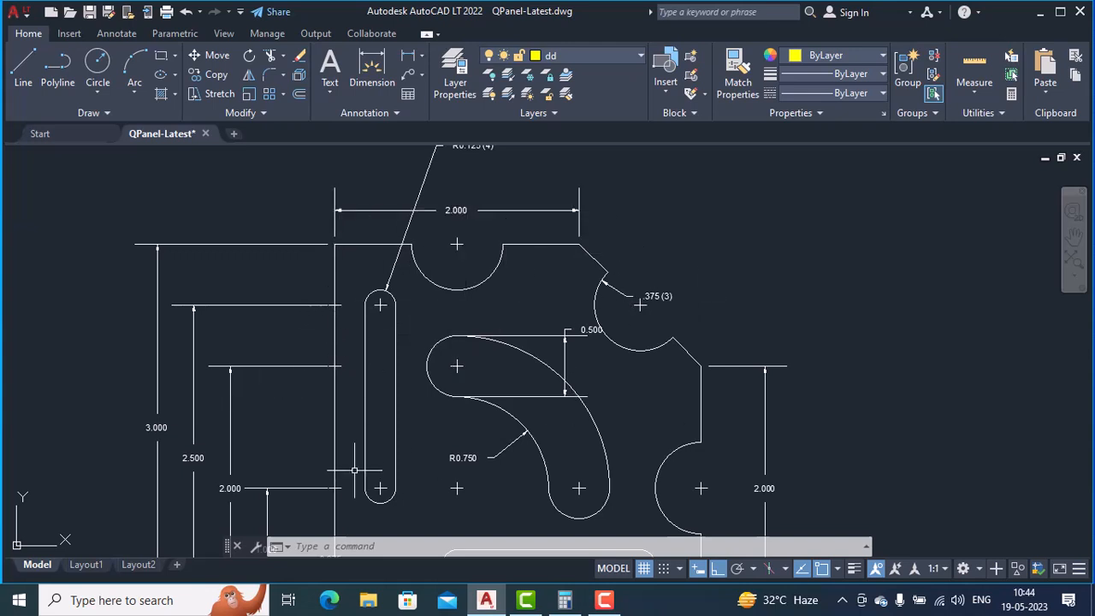
{"action": "middle_click_drag", "start_coordinate": [355, 473], "coordinate": [367, 318]}
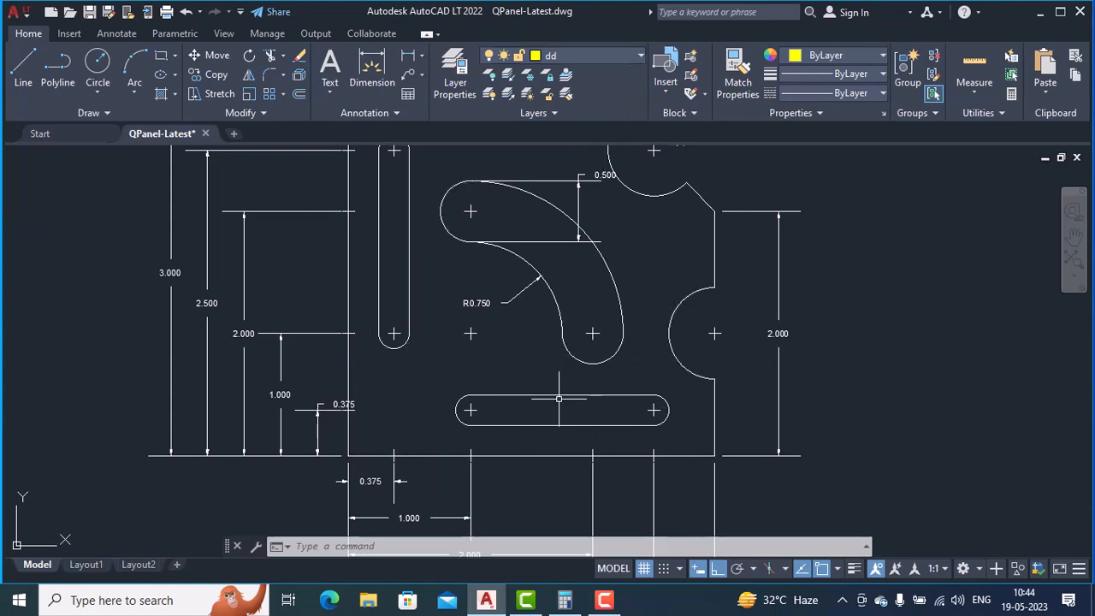
{"action": "middle_click_drag", "start_coordinate": [560, 399], "coordinate": [529, 484]}
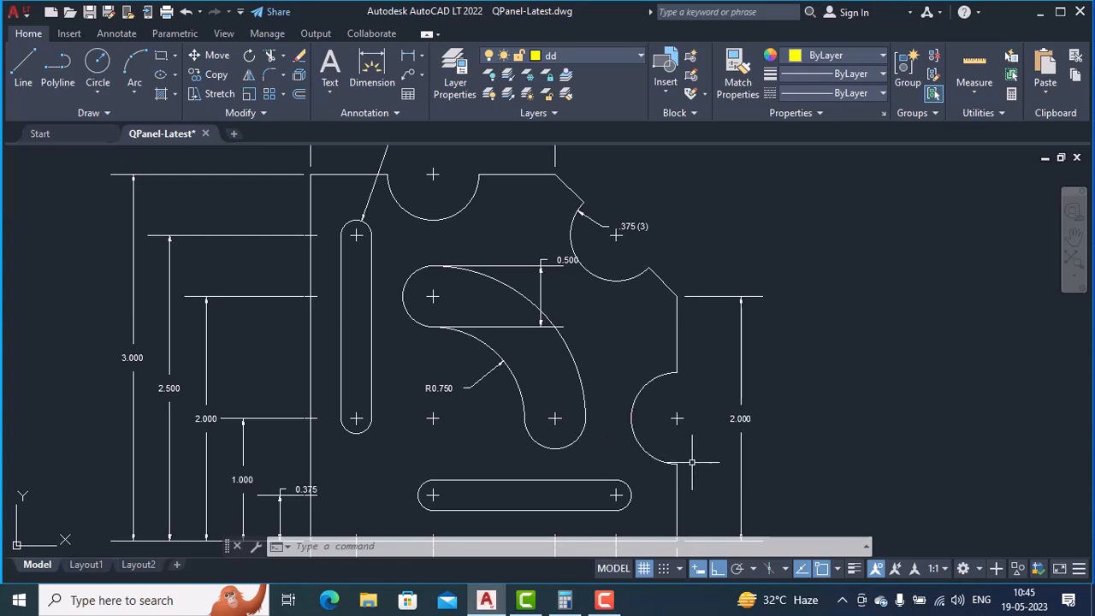
{"action": "mouse_move", "coordinate": [738, 472]}
{"action": "middle_mouse_down"}
{"action": "mouse_move", "coordinate": [683, 397]}
{"action": "mouse_move", "coordinate": [665, 327]}
{"action": "middle_mouse_up"}
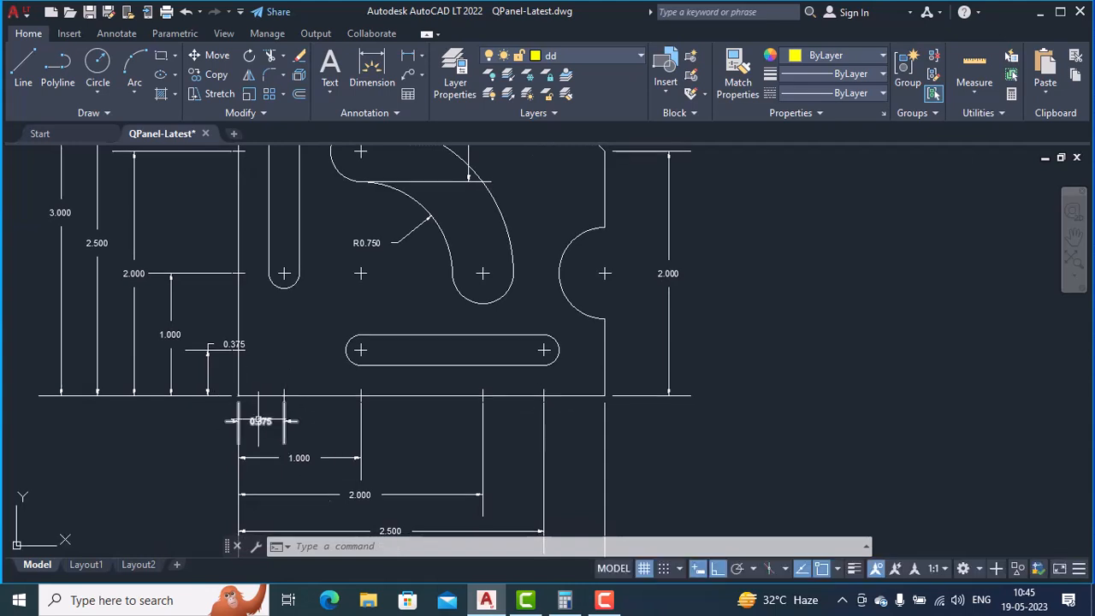
{"action": "scroll", "coordinate": [262, 419], "scroll_direction": "up", "scroll_amount": 2}
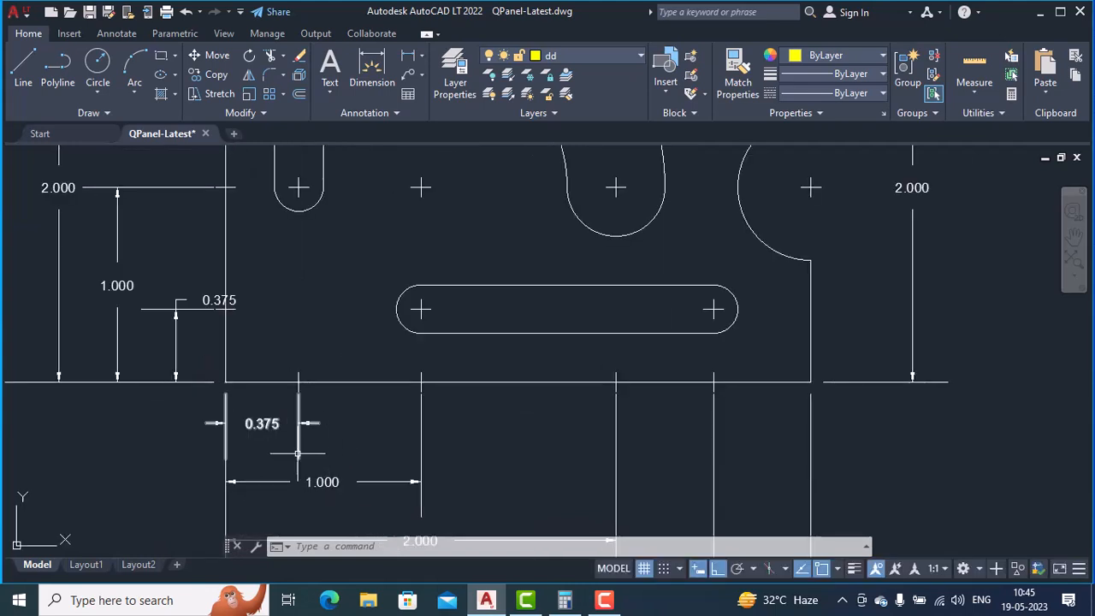
Draw a horizontal line 0.375 long in the empty area to the right of the reference panel.
{"action": "mouse_move", "coordinate": [954, 438]}
{"action": "middle_mouse_down"}
{"action": "mouse_move", "coordinate": [826, 442]}
{"action": "mouse_move", "coordinate": [404, 506]}
{"action": "middle_mouse_up"}
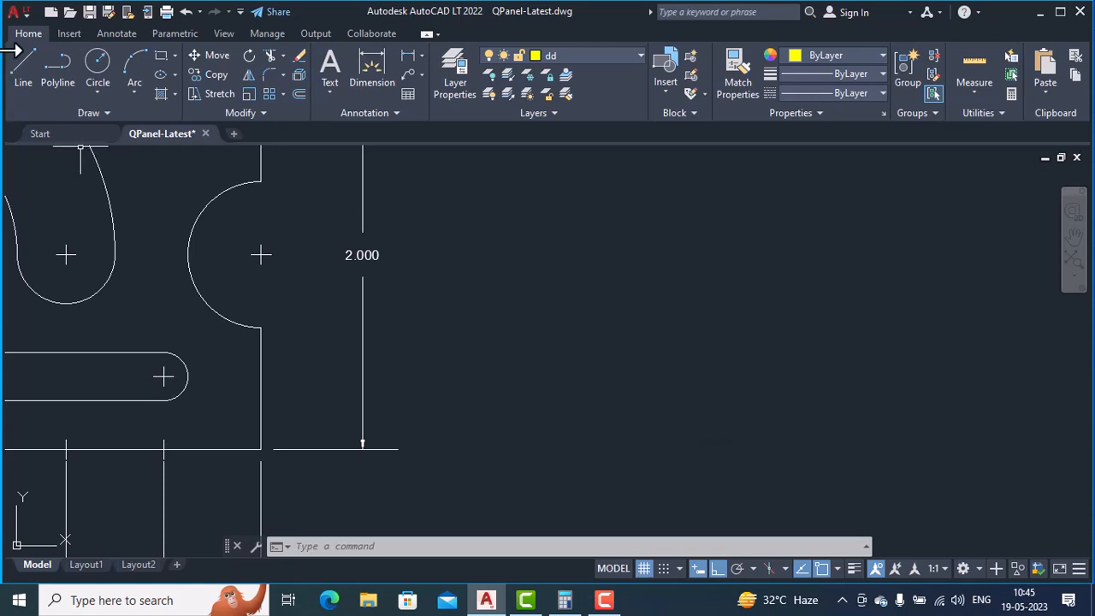
{"action": "left_click", "coordinate": [672, 439]}
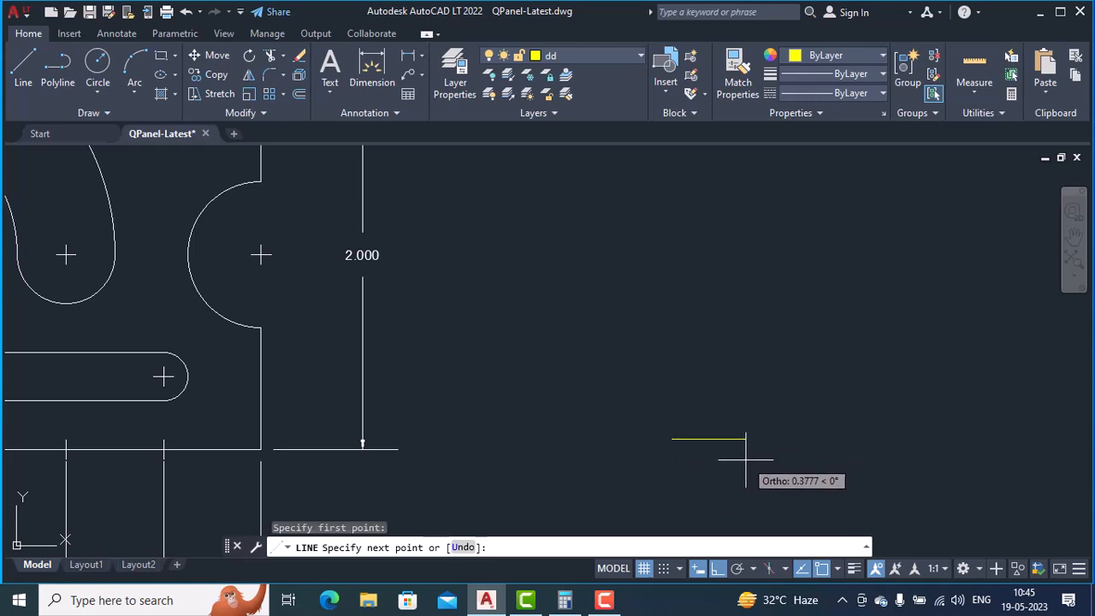
{"action": "type", "text": ".375"}
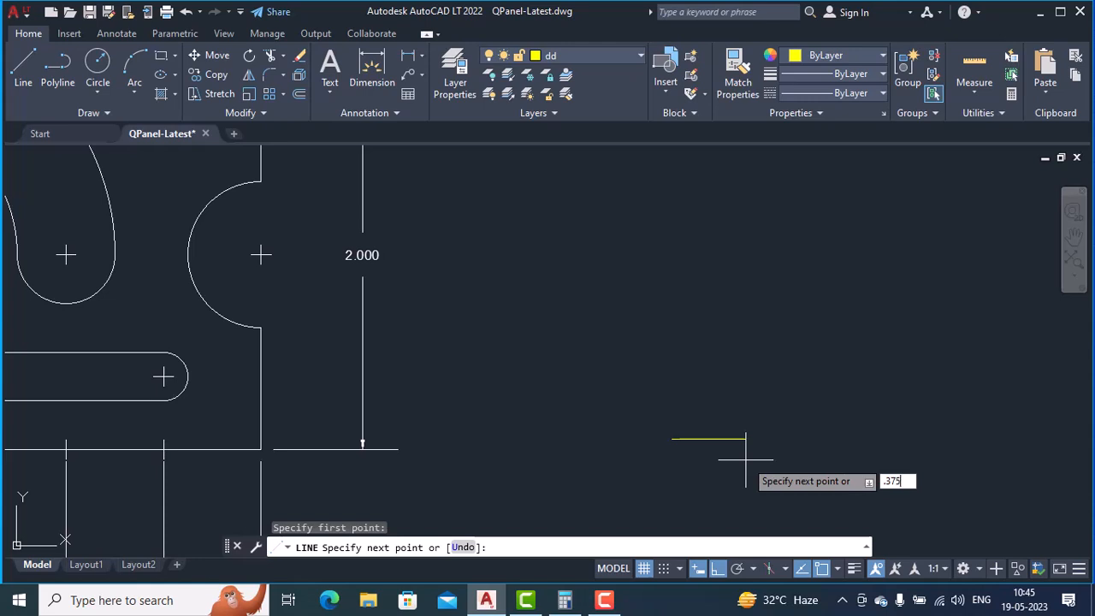
{"action": "key", "text": "Return"}
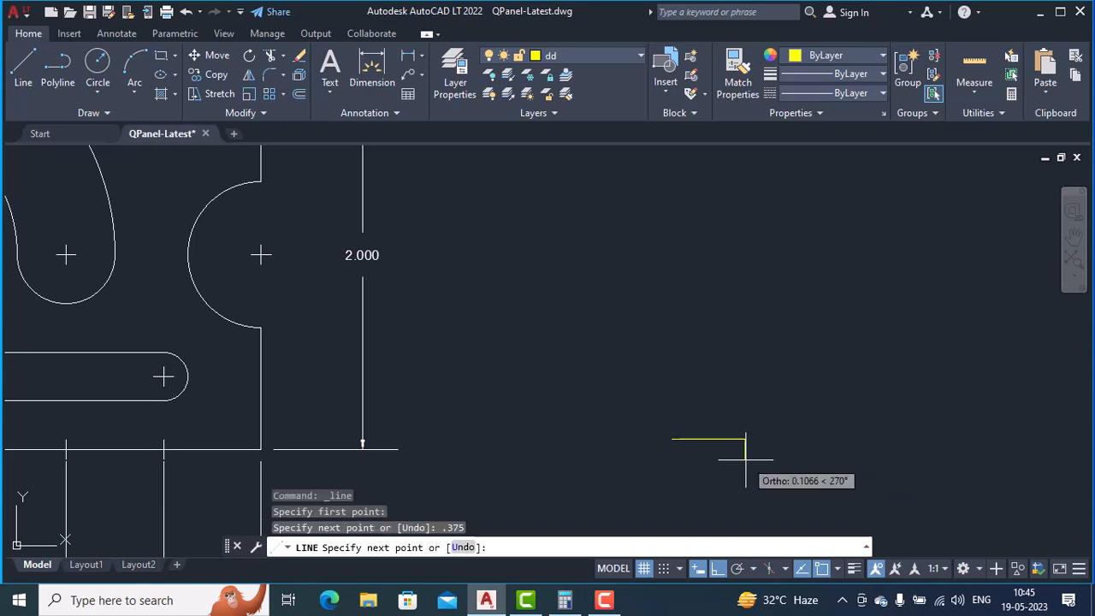
{"action": "key", "text": "Return"}
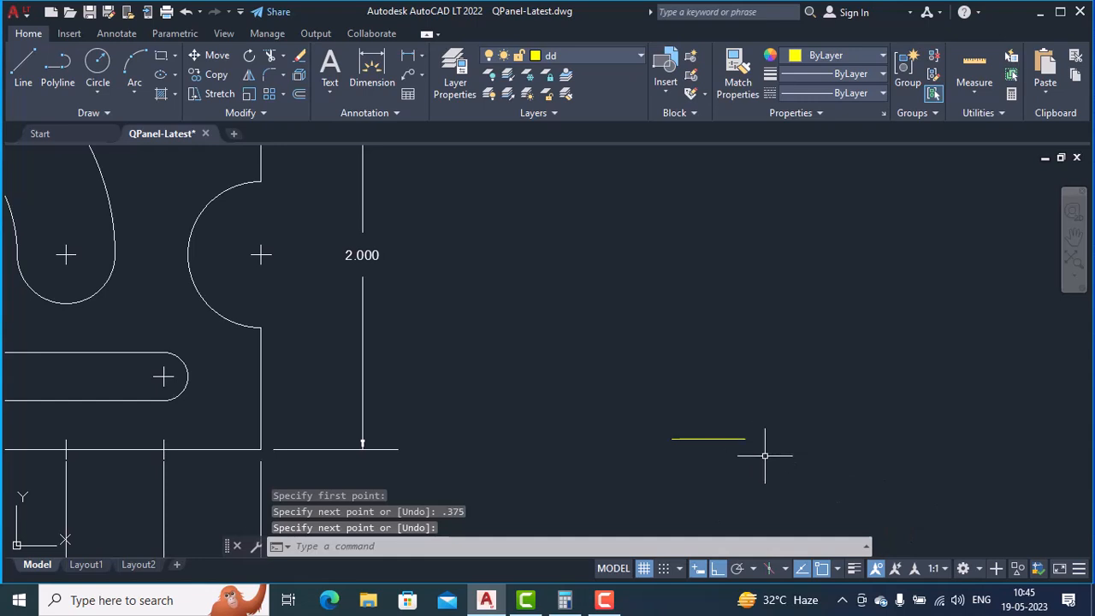
Place a point marker at the right end of the 0.375 line.
{"action": "type", "text": "p"}
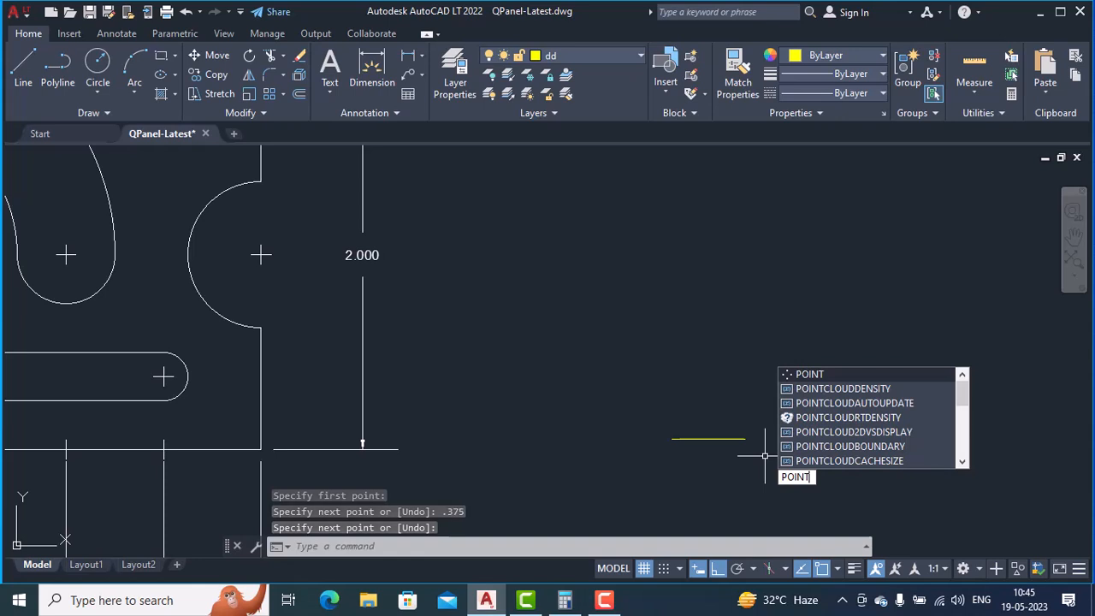
{"action": "key", "text": "Return"}
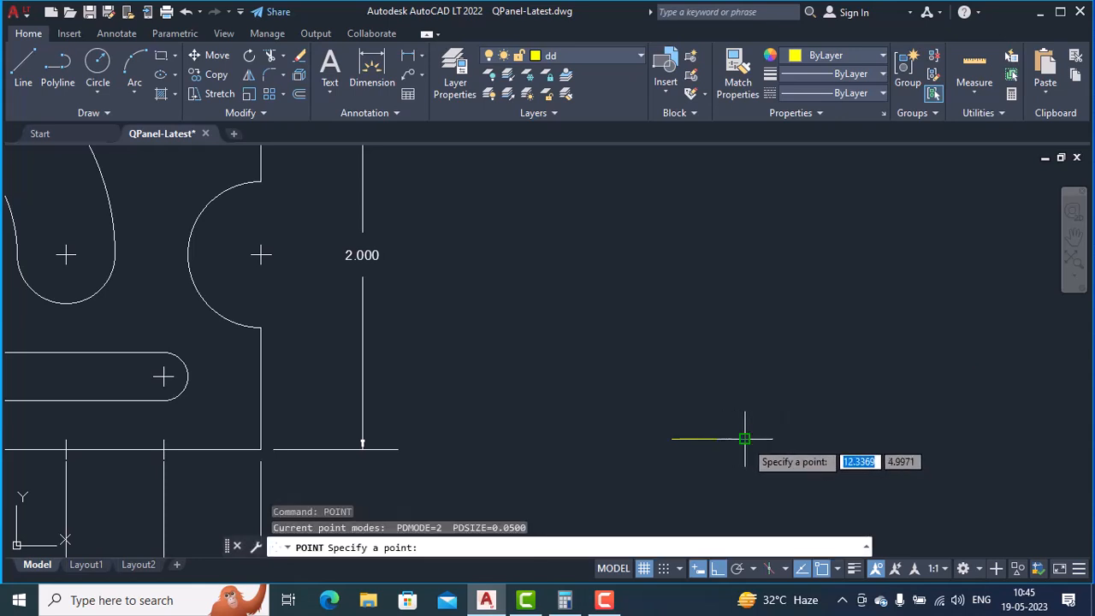
{"action": "left_click", "coordinate": [746, 439]}
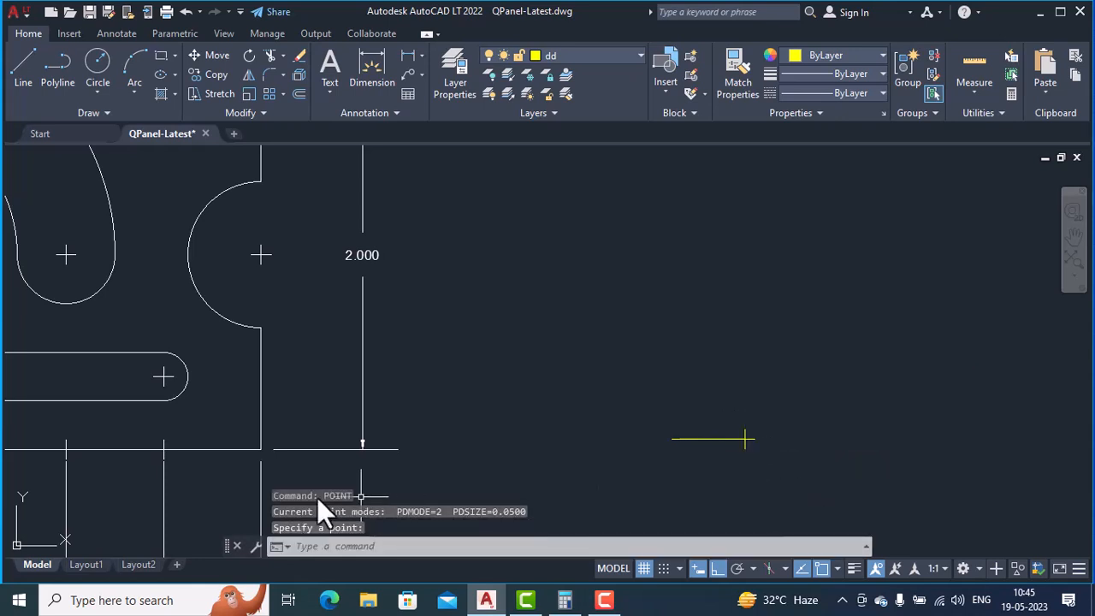
Switch to the Calculator and subtract 0.375 from 1 to get the next bottom-edge segment length.
{"action": "mouse_move", "coordinate": [93, 497]}
{"action": "middle_mouse_down"}
{"action": "mouse_move", "coordinate": [80, 501]}
{"action": "mouse_move", "coordinate": [207, 480]}
{"action": "mouse_move", "coordinate": [721, 447]}
{"action": "middle_mouse_up"}
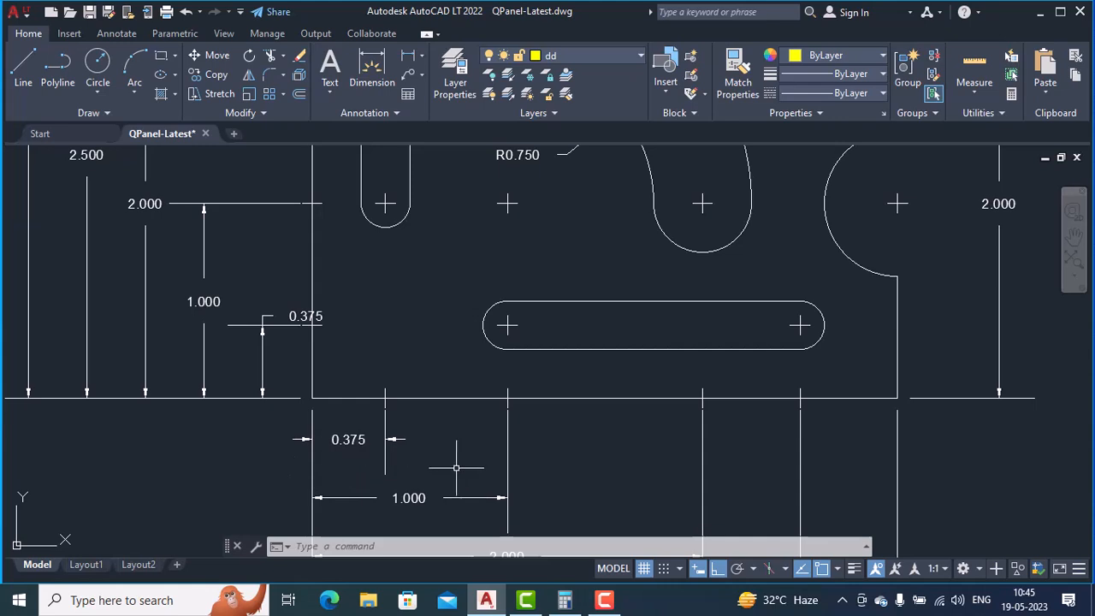
{"action": "left_click", "coordinate": [567, 602]}
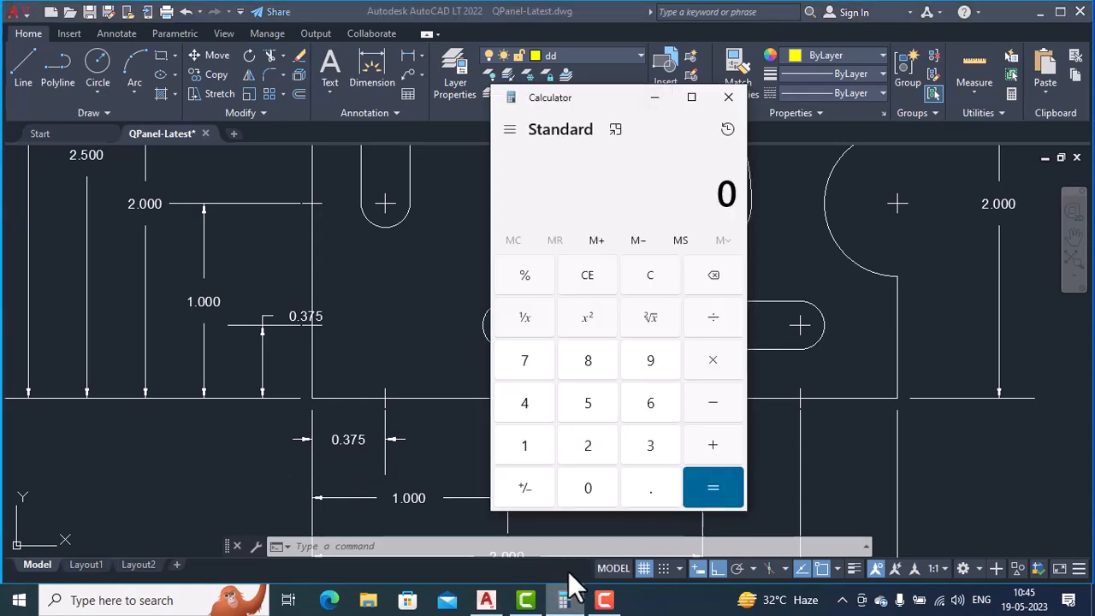
{"action": "left_click", "coordinate": [533, 444]}
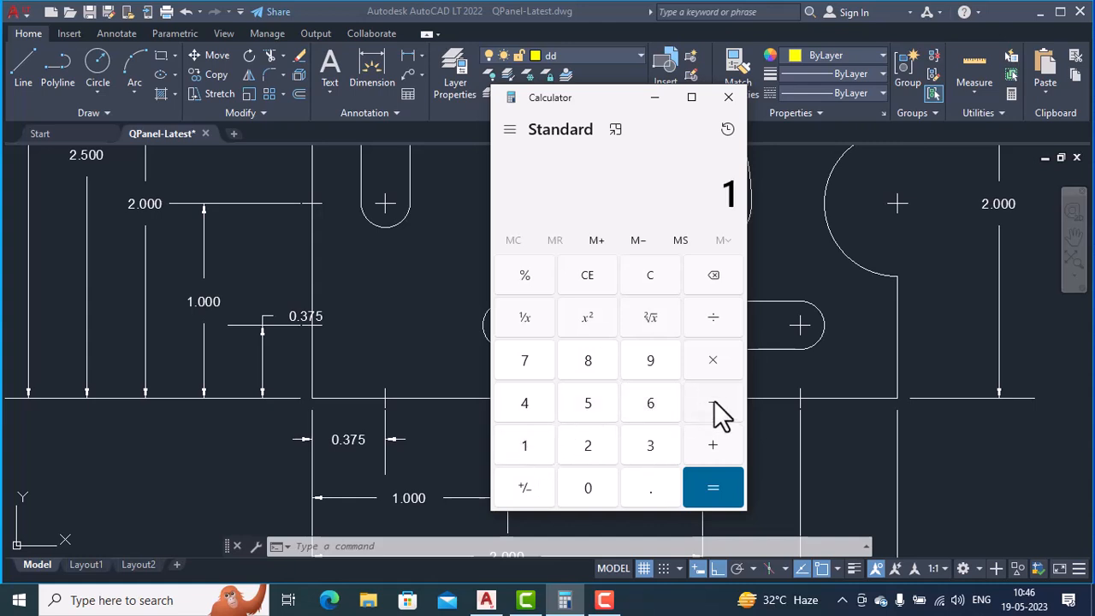
{"action": "left_click", "coordinate": [655, 496]}
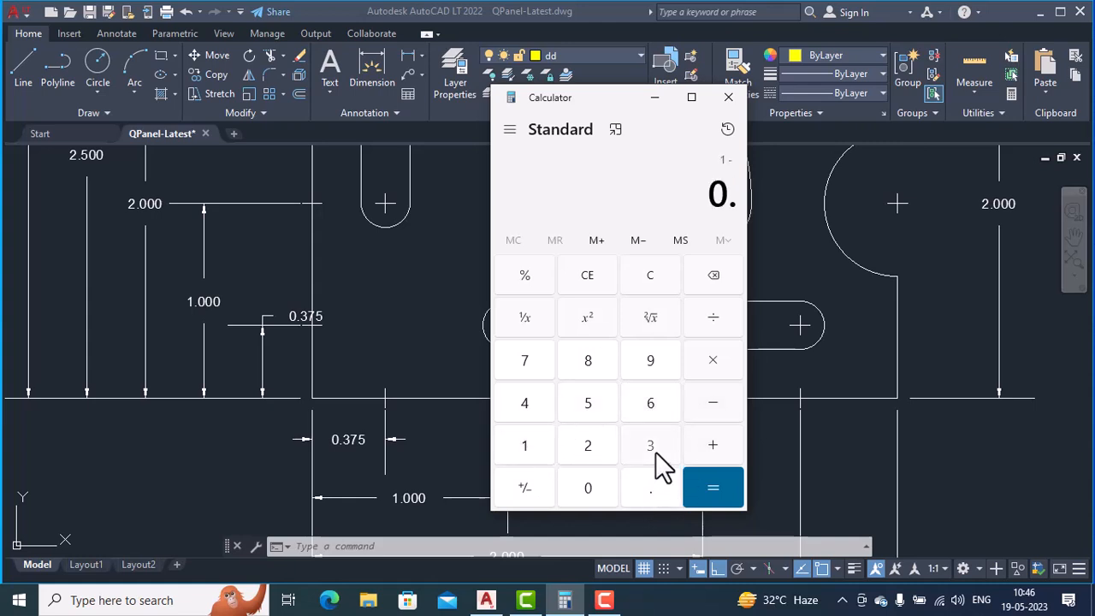
{"action": "left_click", "coordinate": [656, 458]}
{"action": "left_click", "coordinate": [530, 366]}
{"action": "left_click", "coordinate": [588, 409]}
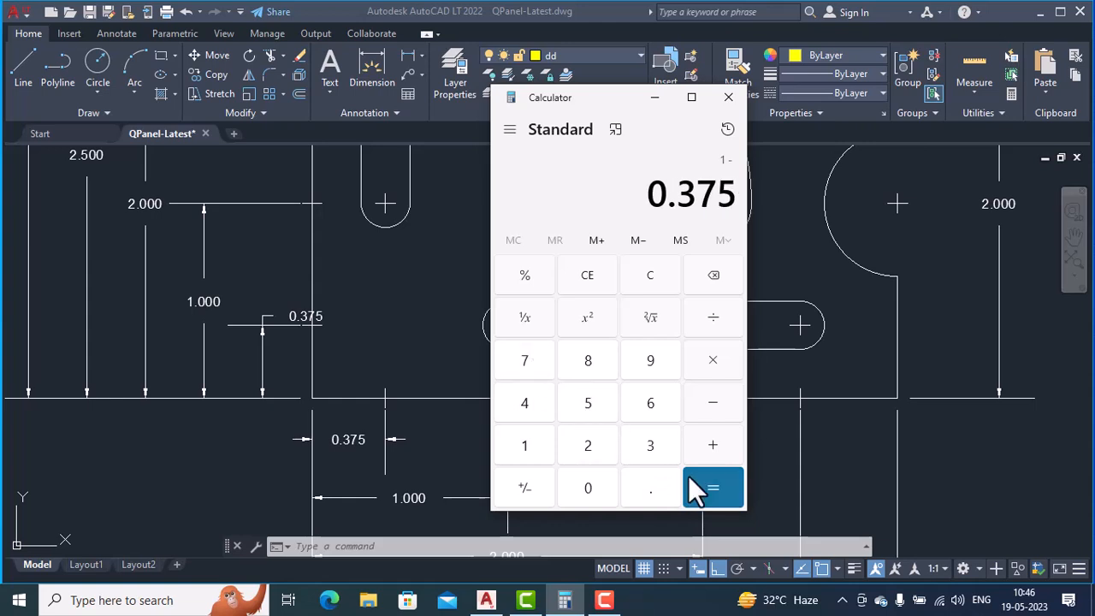
{"action": "left_click", "coordinate": [713, 493]}
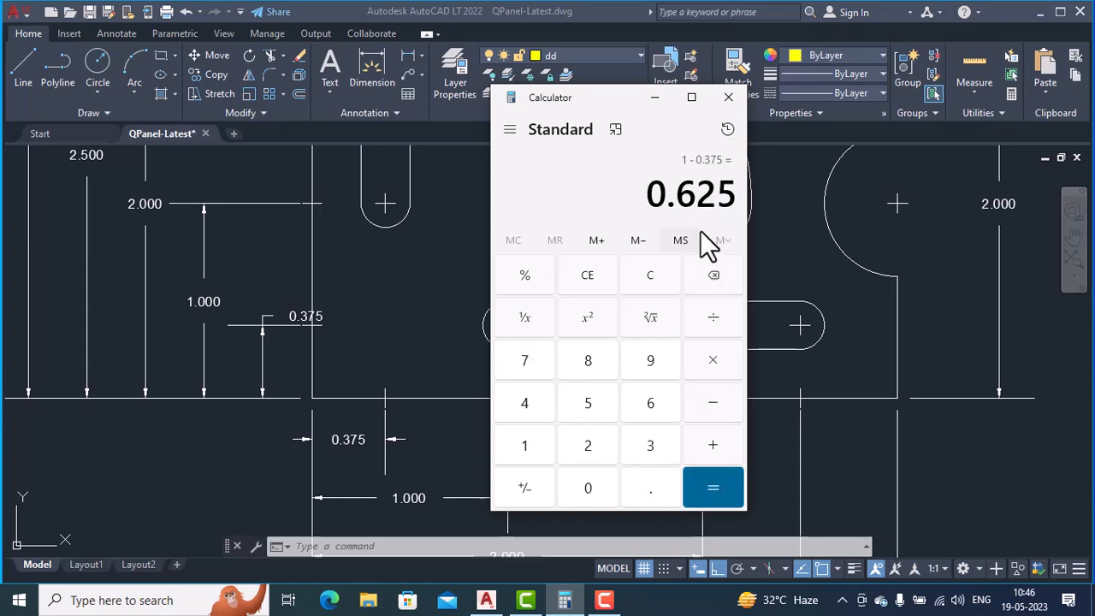
{"action": "left_click", "coordinate": [655, 97]}
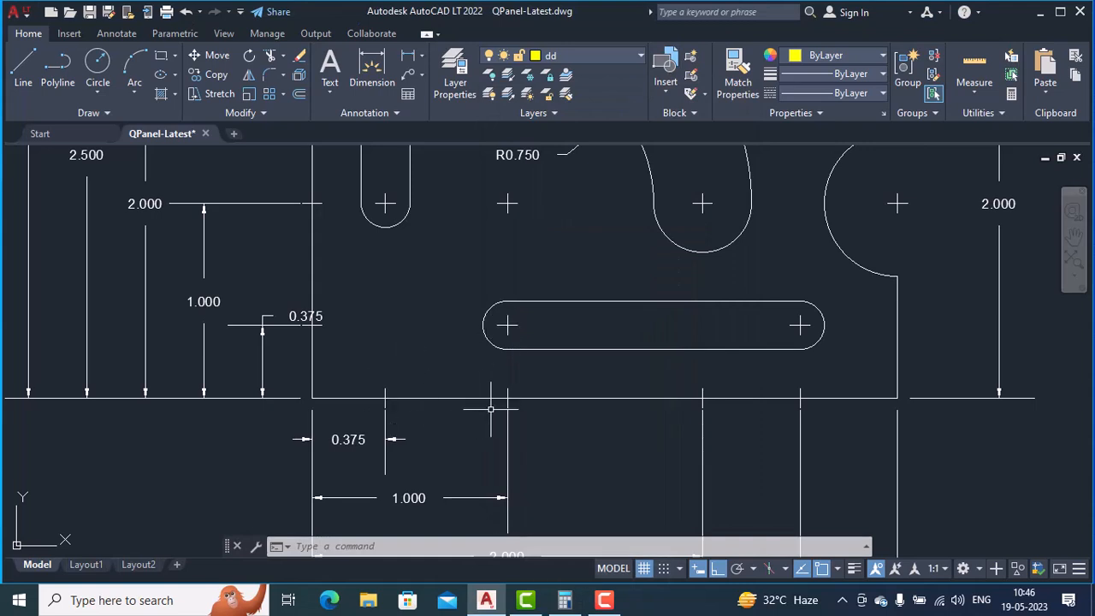
Draw a horizontal line 0.625 long to the right from the point marker at the end of the first segment.
{"action": "mouse_move", "coordinate": [905, 459]}
{"action": "middle_mouse_down"}
{"action": "mouse_move", "coordinate": [687, 457]}
{"action": "mouse_move", "coordinate": [302, 485]}
{"action": "middle_mouse_up"}
{"action": "type", "text": "L"}
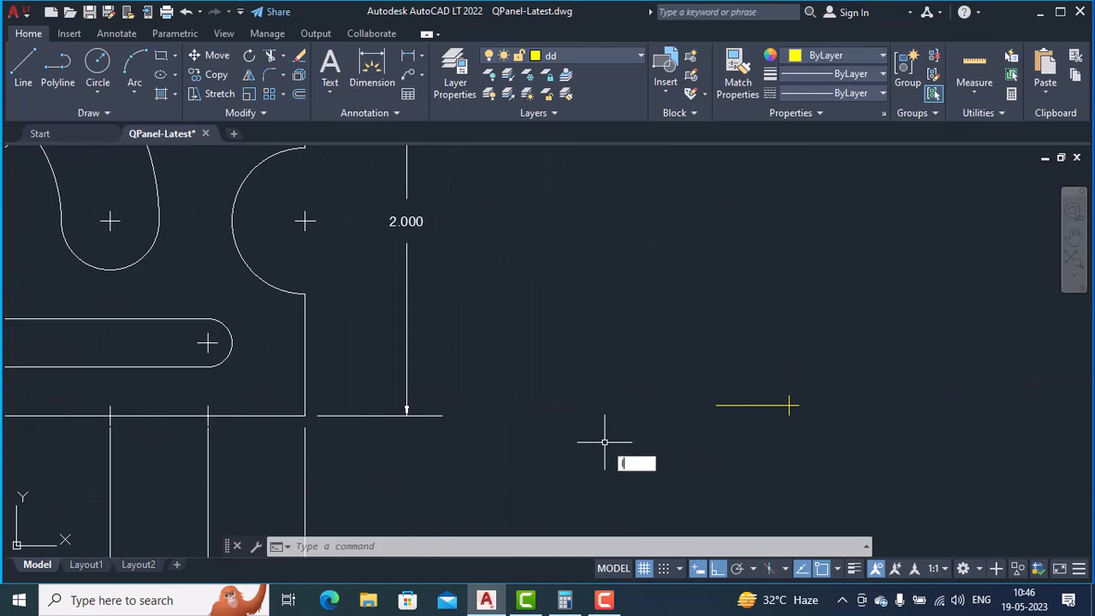
{"action": "key", "text": "Return"}
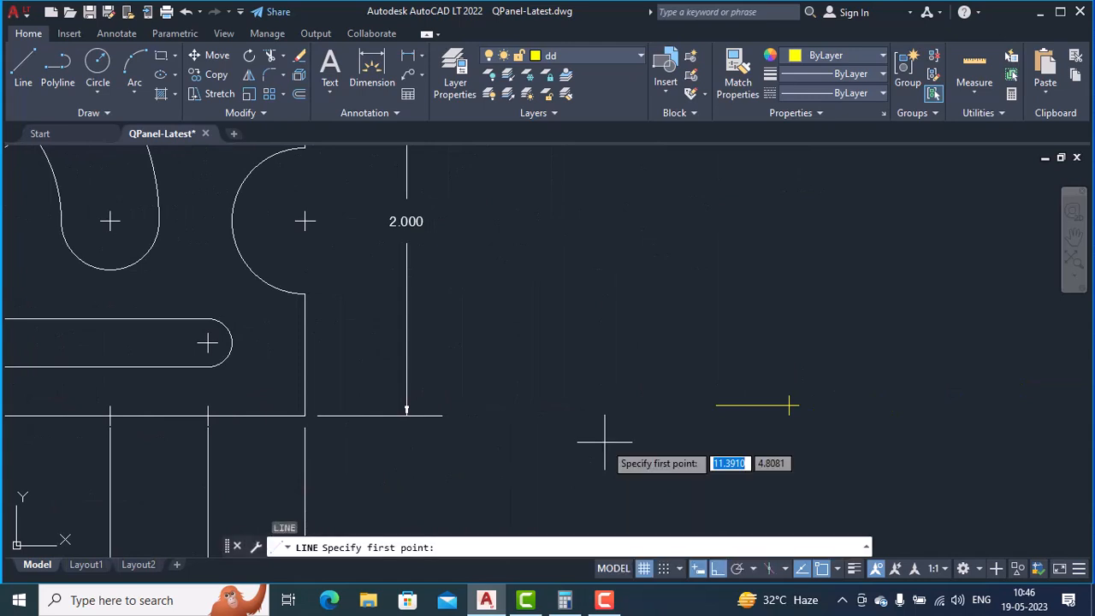
{"action": "left_click", "coordinate": [793, 407]}
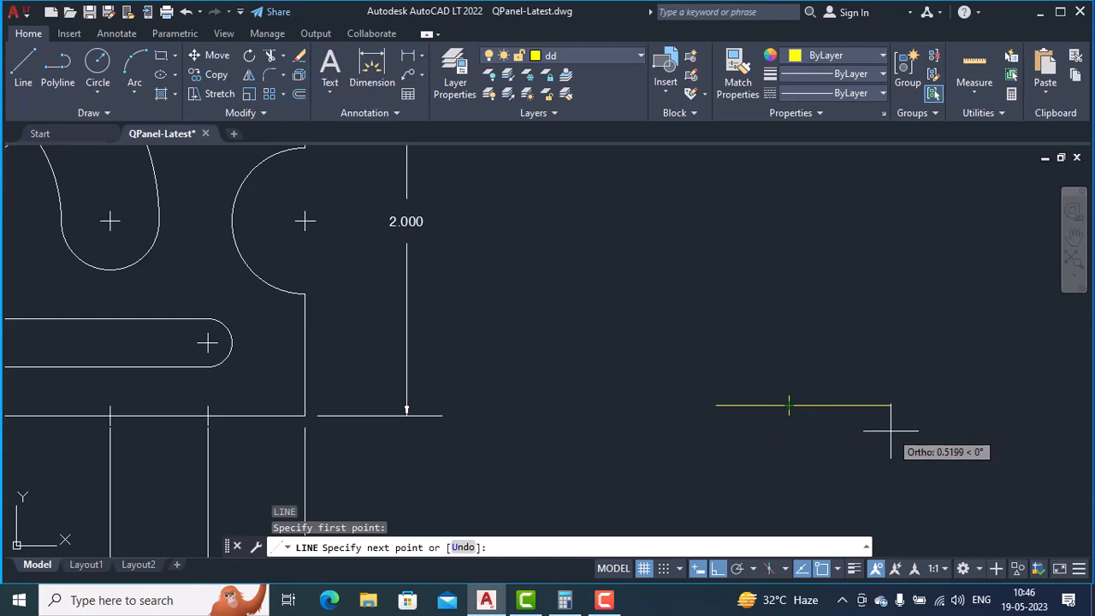
{"action": "type", "text": ".625"}
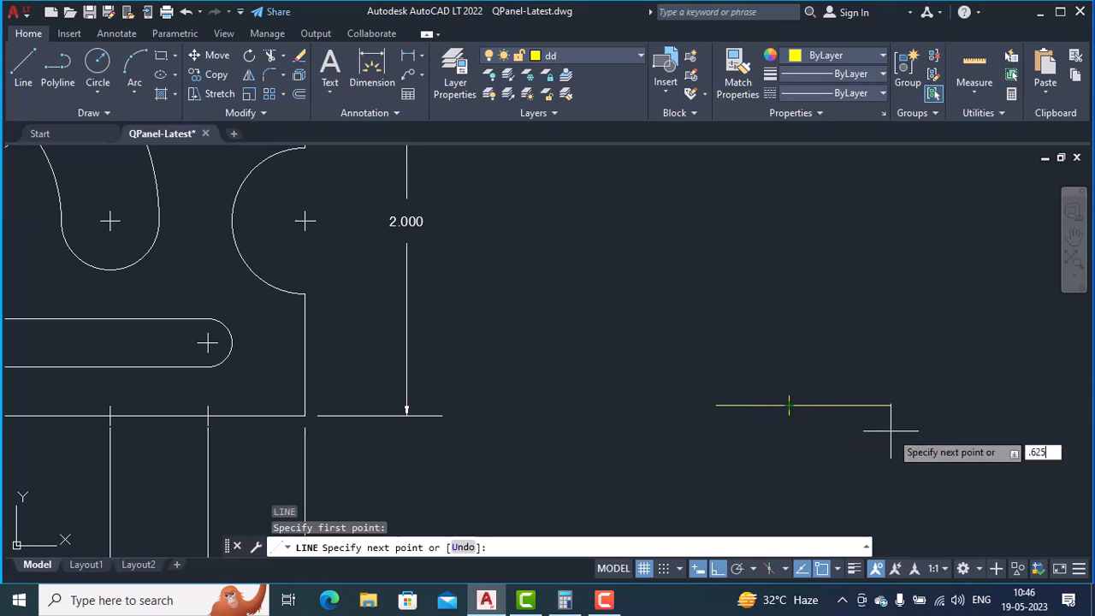
{"action": "key", "text": "Return"}
{"action": "key", "text": "Return"}
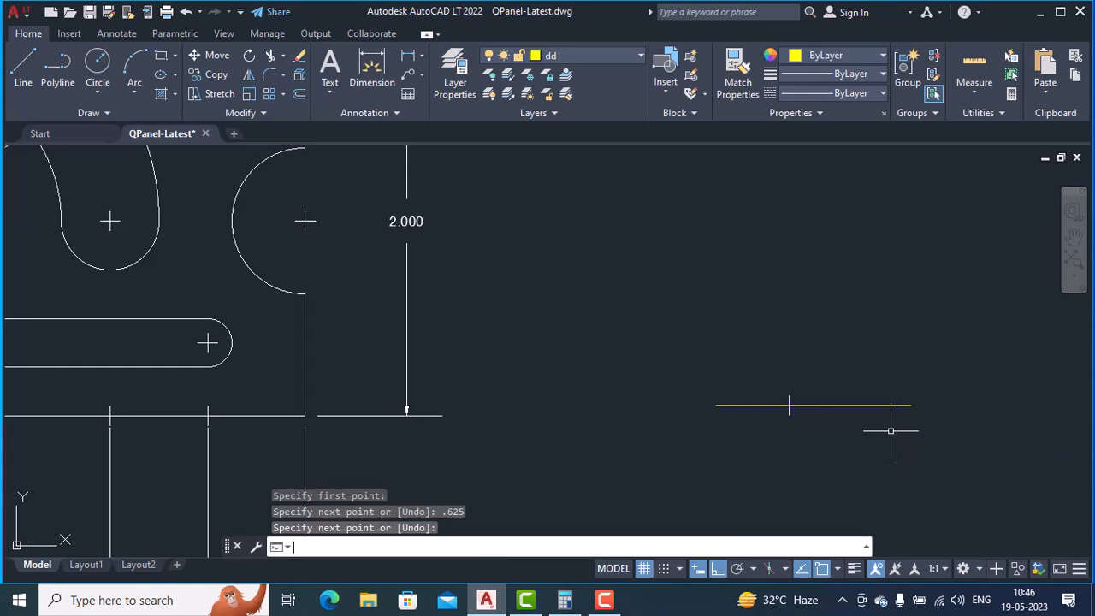
Place a point marker at the right end of the 0.625 line.
{"action": "type", "text": "poi"}
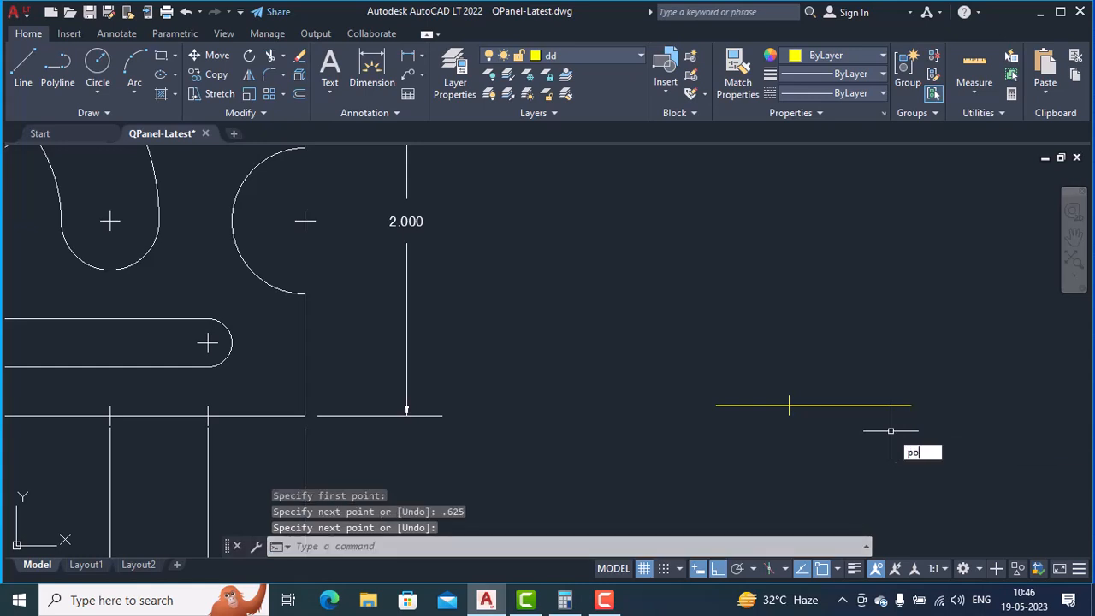
{"action": "key", "text": "Return"}
{"action": "left_click", "coordinate": [910, 407]}
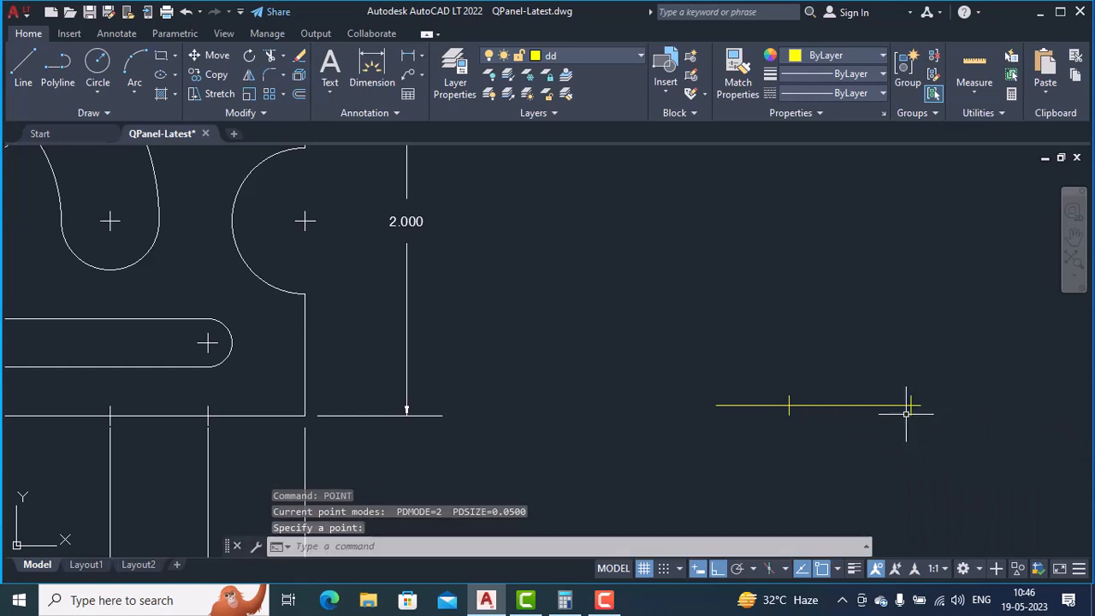
Draw a horizontal line 1 unit long to the right from the point marker at the end of the 0.625 segment.
{"action": "scroll", "coordinate": [513, 411], "scroll_direction": "down", "scroll_amount": 3}
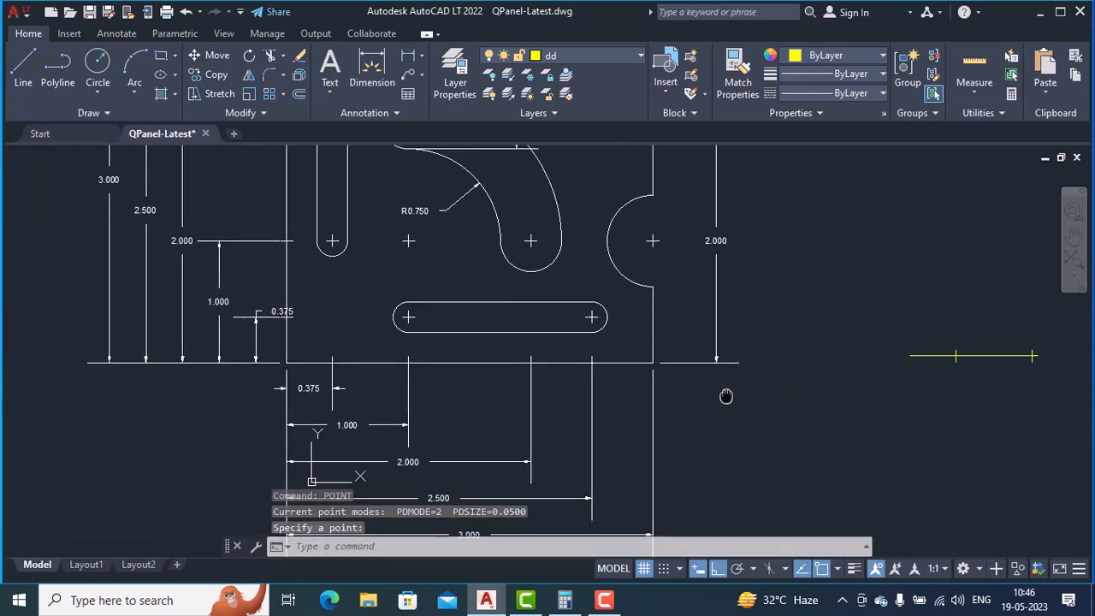
{"action": "scroll", "coordinate": [338, 396], "scroll_direction": "up", "scroll_amount": 2}
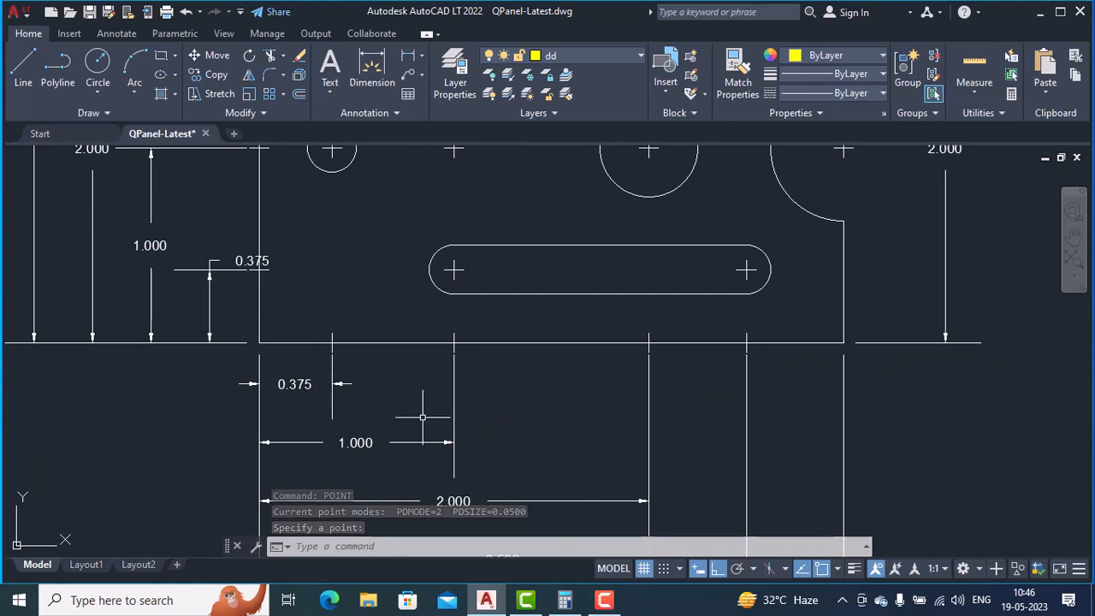
{"action": "middle_click_drag", "start_coordinate": [462, 435], "coordinate": [442, 403]}
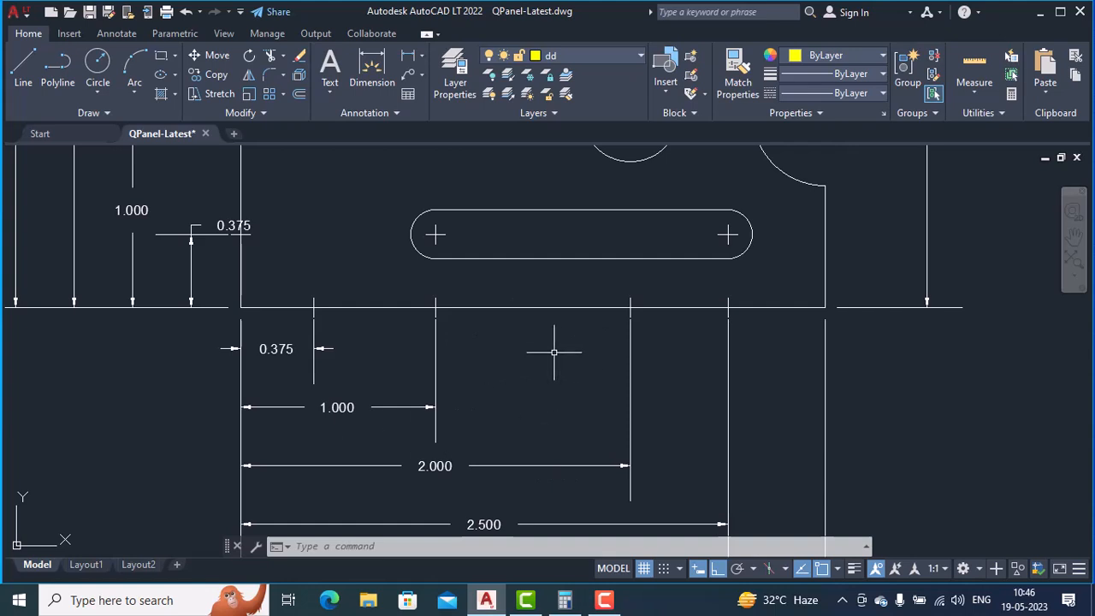
{"action": "mouse_move", "coordinate": [913, 377]}
{"action": "middle_mouse_down"}
{"action": "mouse_move", "coordinate": [342, 455]}
{"action": "mouse_move", "coordinate": [209, 453]}
{"action": "middle_mouse_up"}
{"action": "type", "text": "L"}
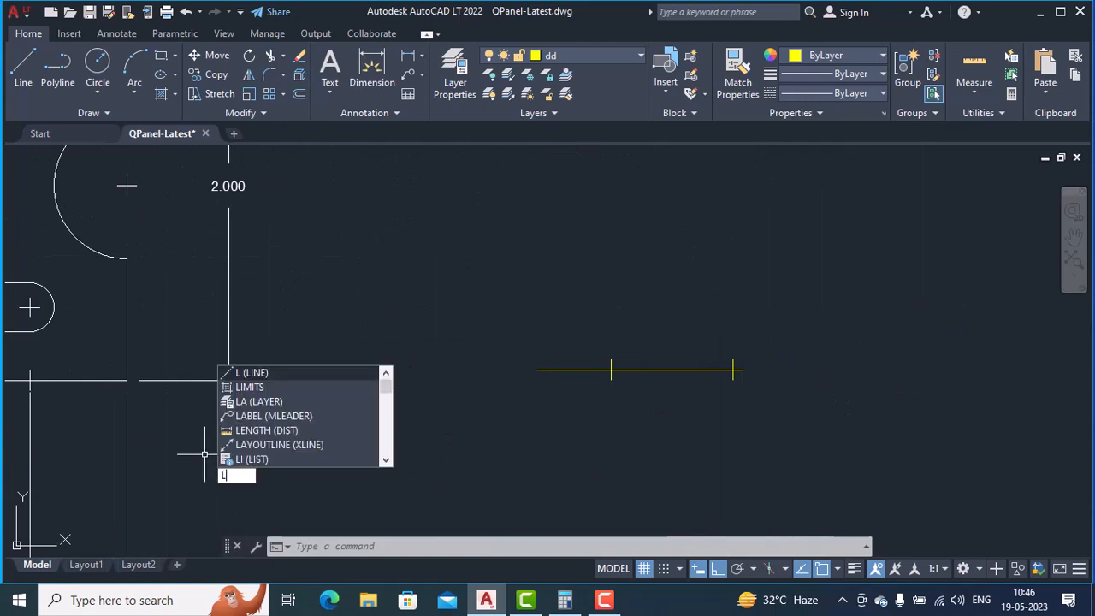
{"action": "key", "text": "Return"}
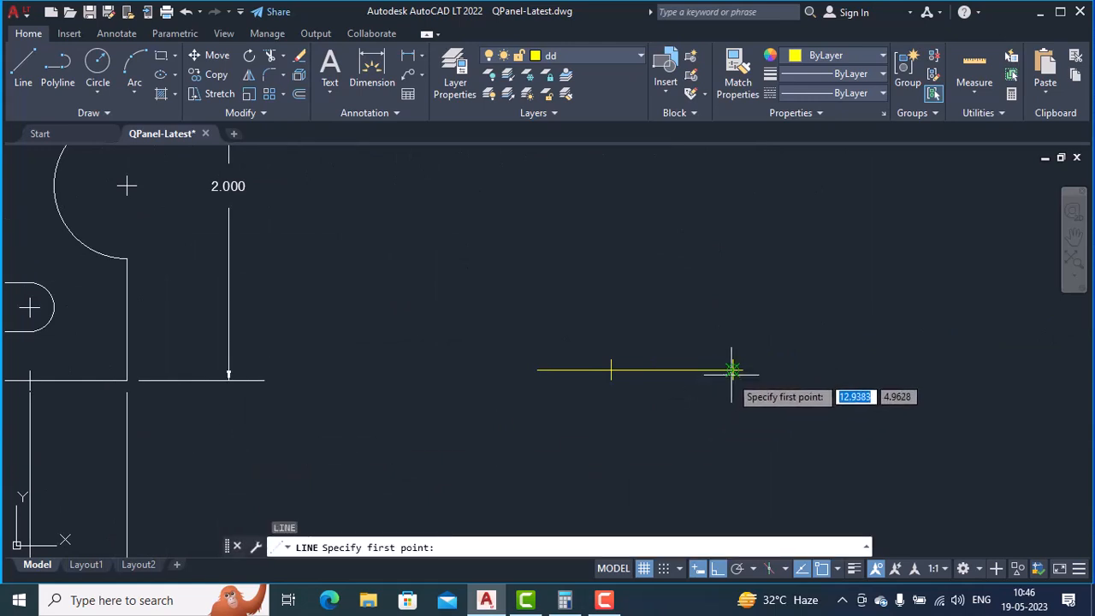
{"action": "left_click", "coordinate": [733, 370]}
{"action": "type", "text": "1"}
{"action": "key", "text": "Return"}
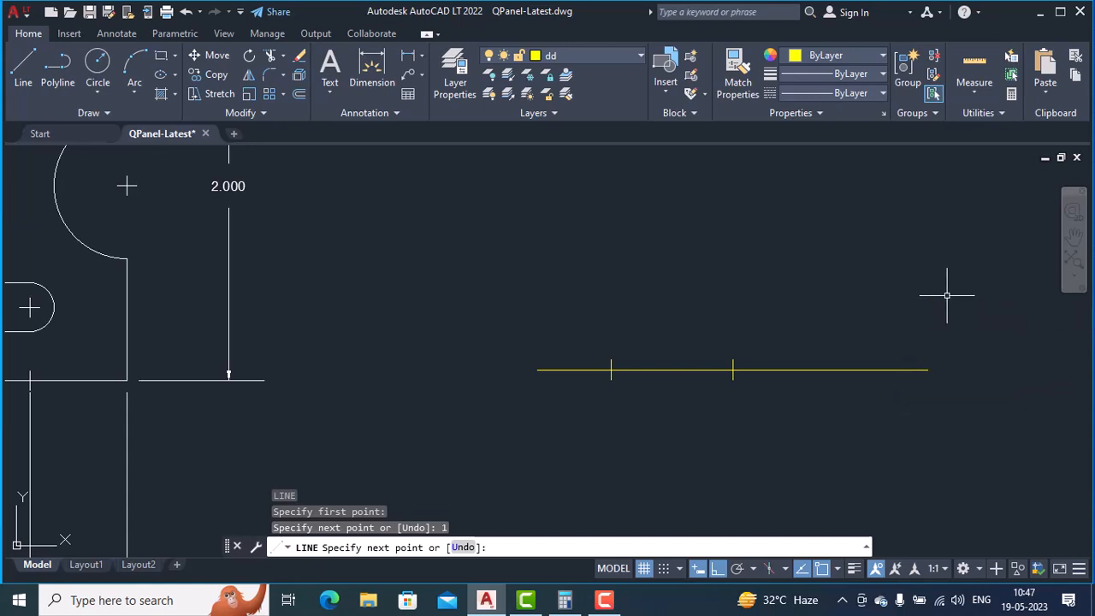
{"action": "key", "text": "Return"}
Place a point marker at the right end of the 1-unit line.
{"action": "type", "text": "poi"}
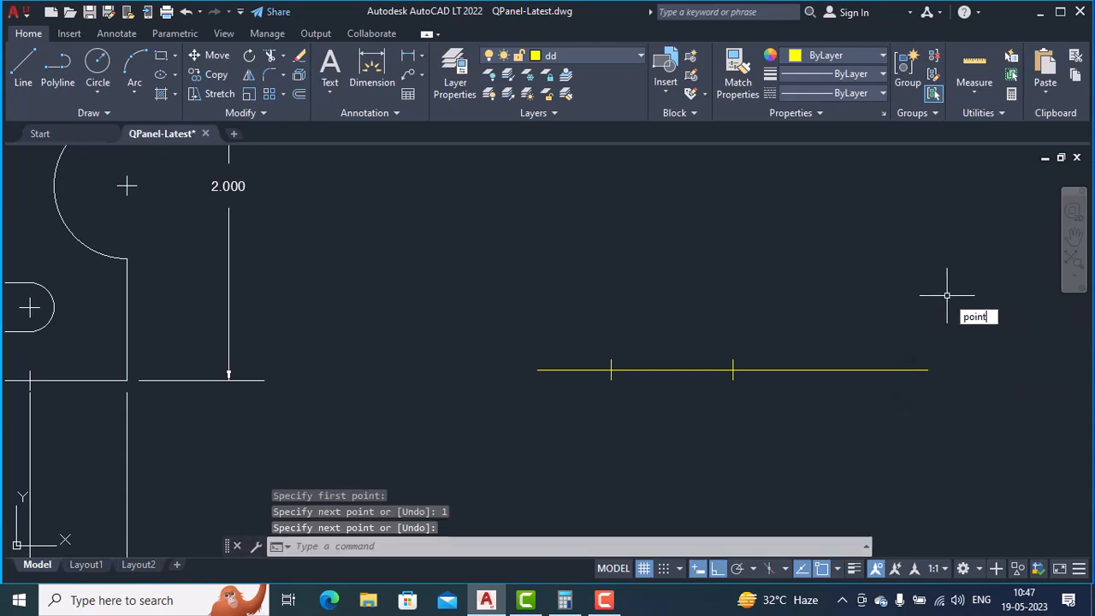
{"action": "type", "text": "nt"}
{"action": "key", "text": "Return"}
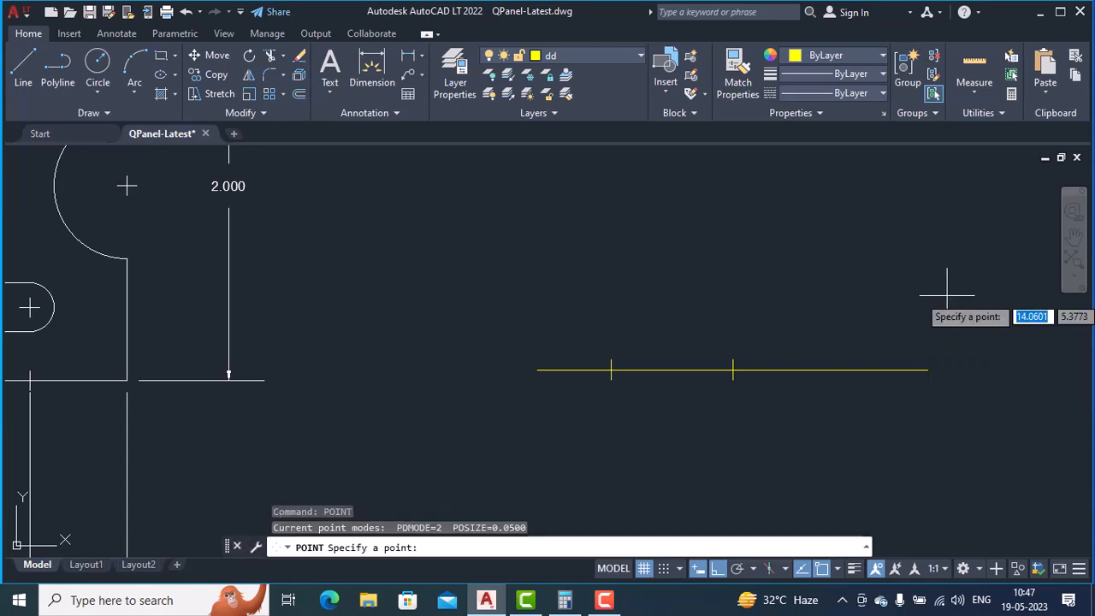
{"action": "left_click", "coordinate": [923, 371]}
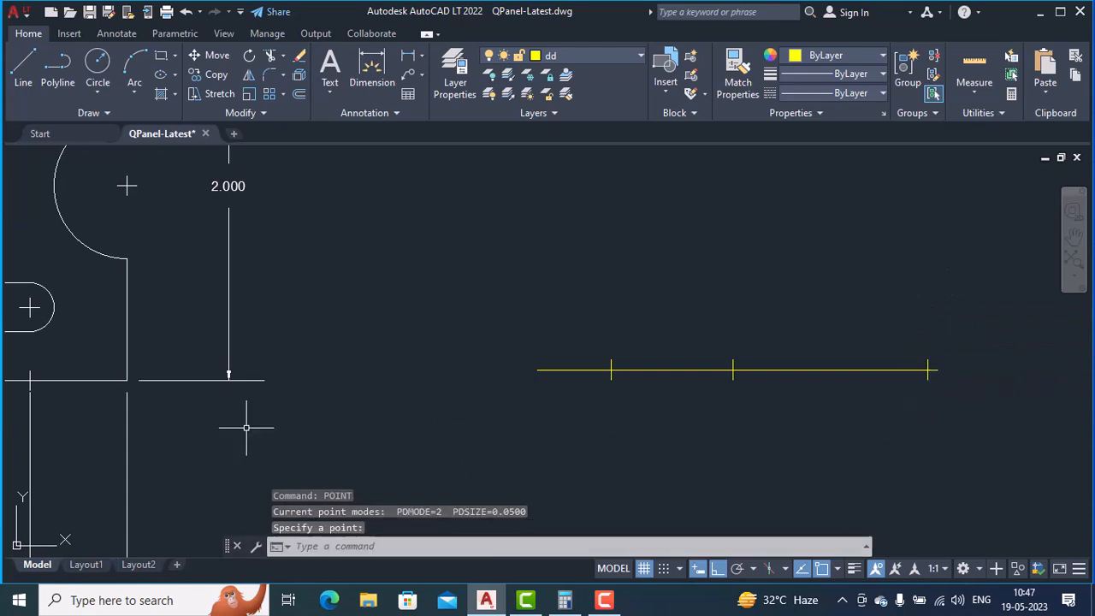
Draw a horizontal line 0.5 long to the right from the point marker at the end of the 1-unit segment.
{"action": "middle_click_drag", "start_coordinate": [198, 437], "coordinate": [818, 365]}
{"action": "scroll", "coordinate": [629, 380], "scroll_direction": "down", "scroll_amount": 1}
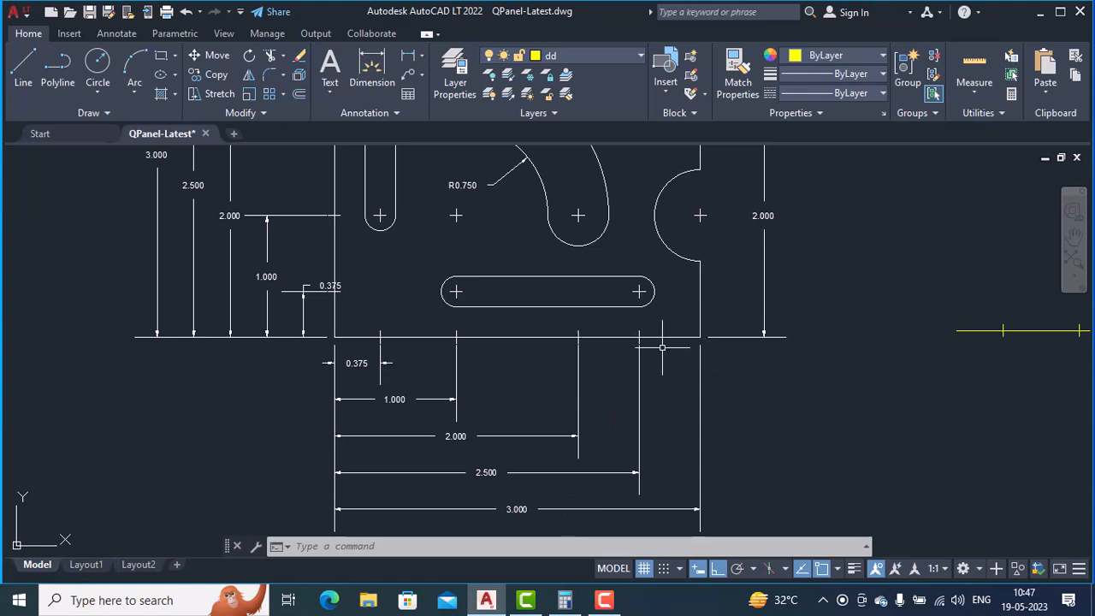
{"action": "mouse_move", "coordinate": [881, 375]}
{"action": "middle_mouse_down"}
{"action": "mouse_move", "coordinate": [217, 387]}
{"action": "mouse_move", "coordinate": [352, 395]}
{"action": "middle_mouse_up"}
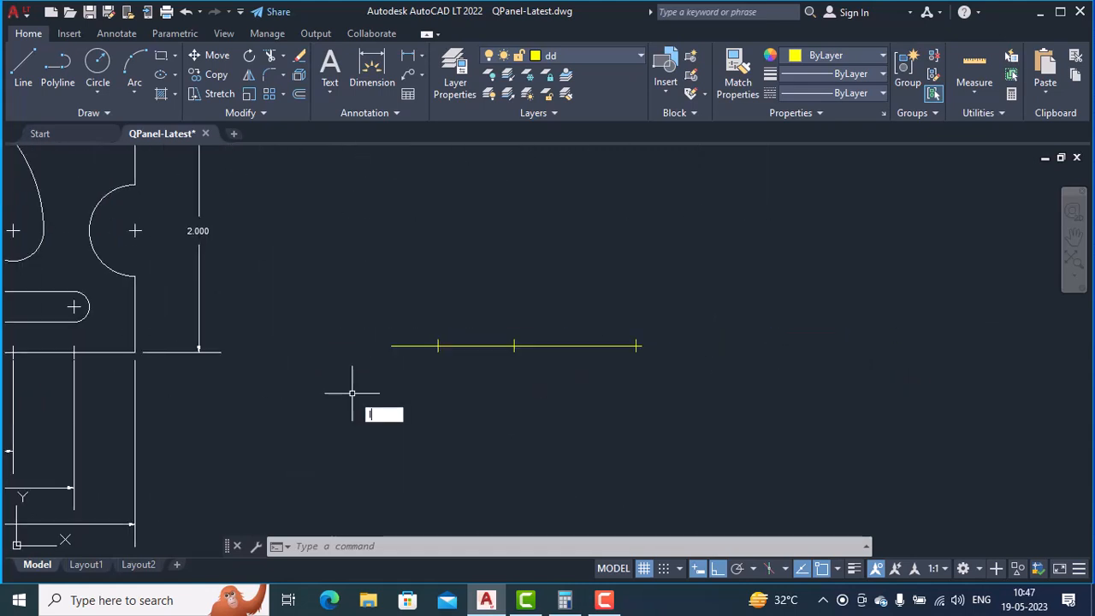
{"action": "key", "text": "Return"}
{"action": "left_click", "coordinate": [636, 345]}
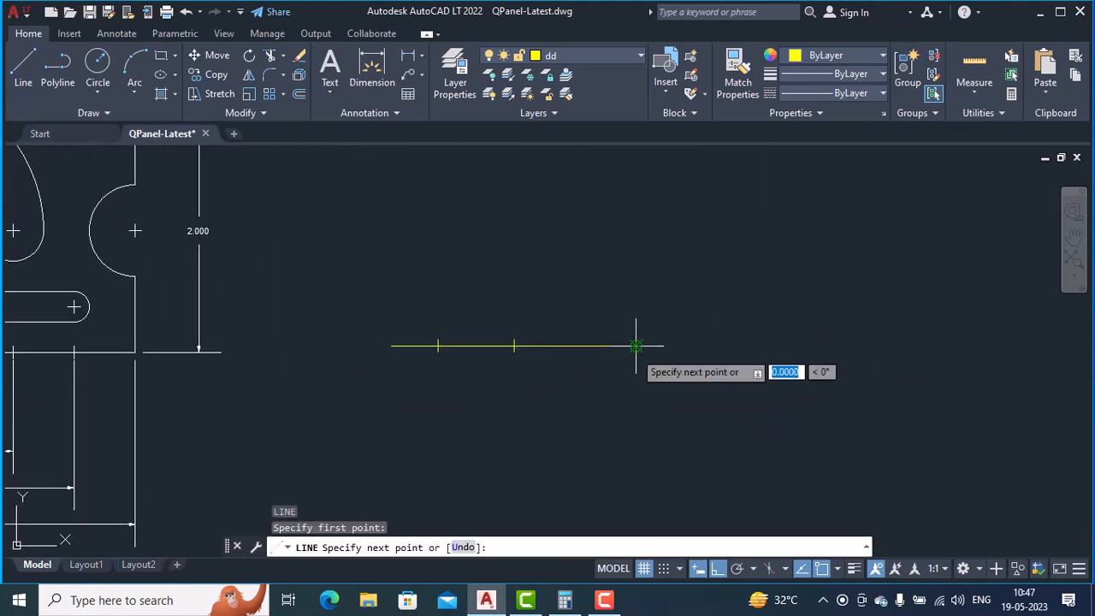
{"action": "type", "text": ".5"}
{"action": "key", "text": "Return"}
{"action": "key", "text": "Return"}
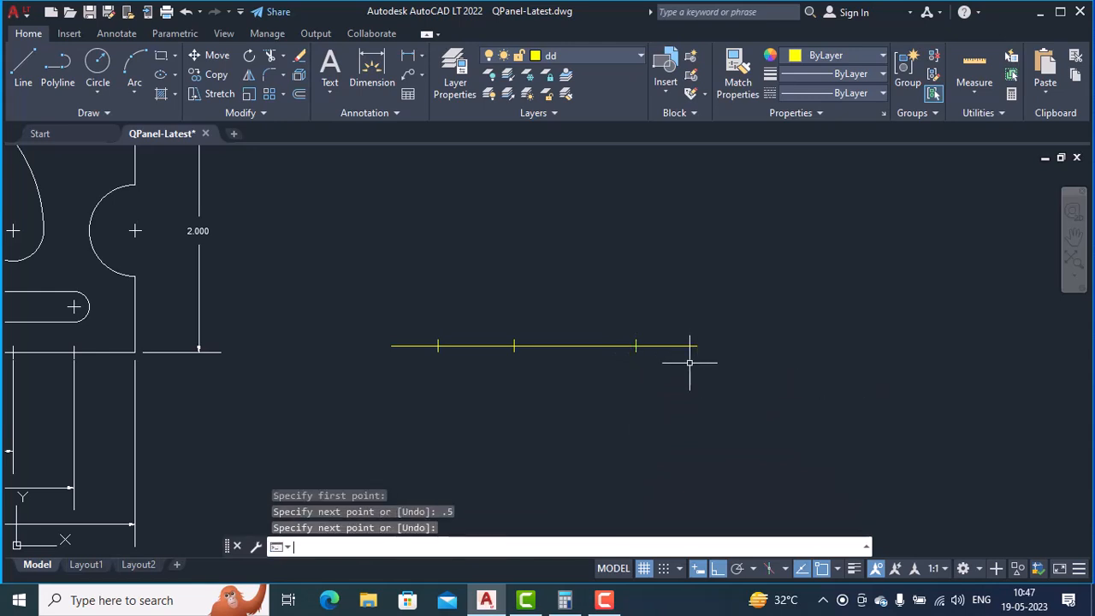
Place a point marker at the right end of the 0.5 line.
{"action": "type", "text": "po"}
{"action": "key", "text": "Return"}
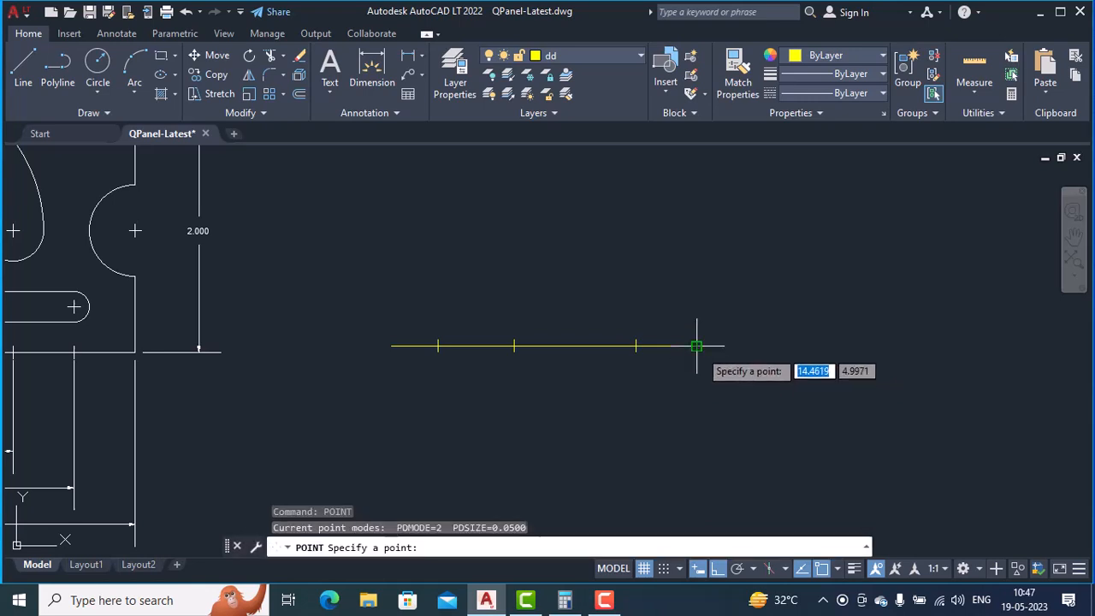
{"action": "left_click", "coordinate": [697, 345]}
Draw the last bottom-edge segment, 0.5 long, to the right from the rightmost point marker.
{"action": "type", "text": "l"}
{"action": "key", "text": "Return"}
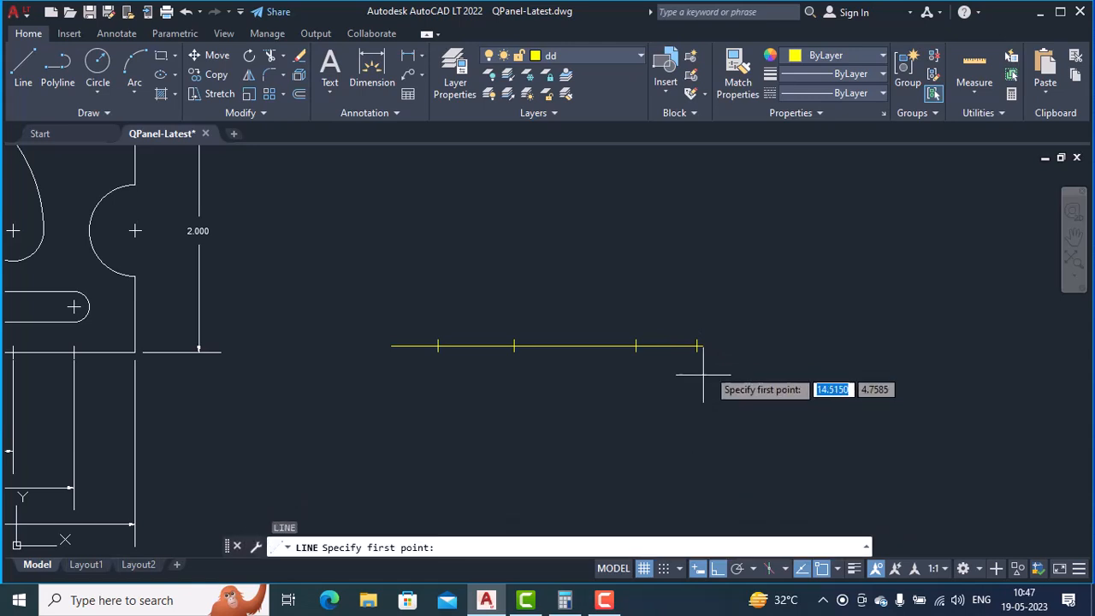
{"action": "left_click", "coordinate": [696, 346]}
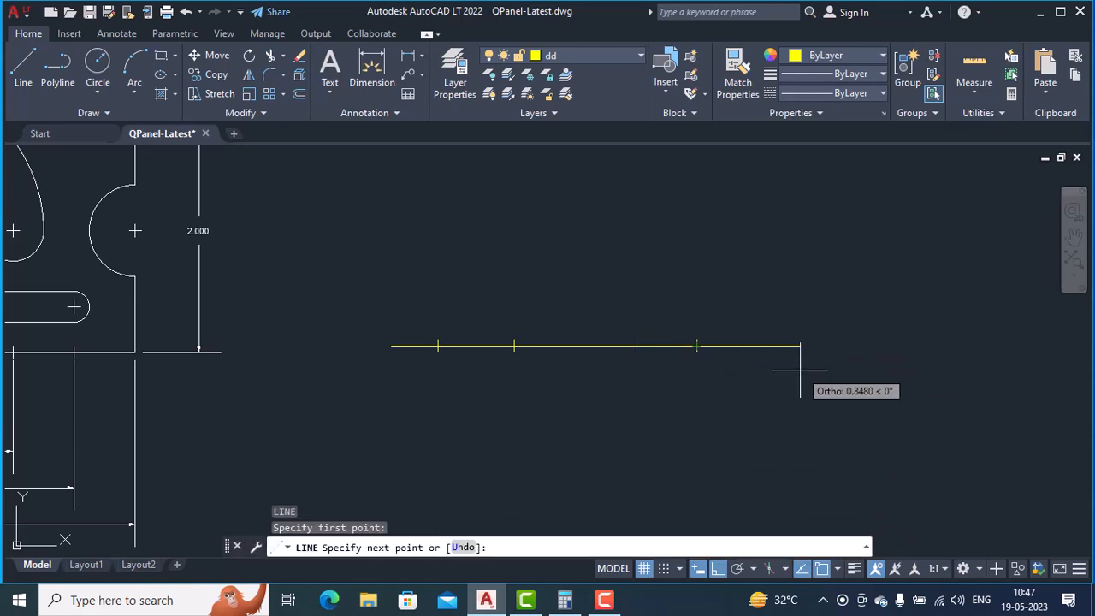
{"action": "type", "text": ".5"}
{"action": "key", "text": "Return"}
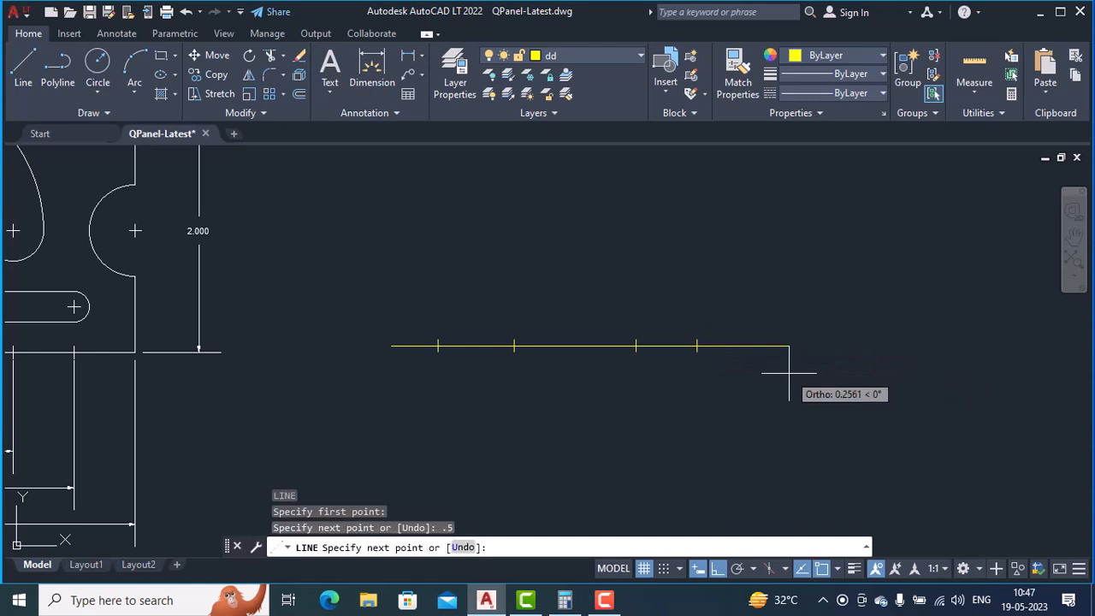
{"action": "key", "text": "Return"}
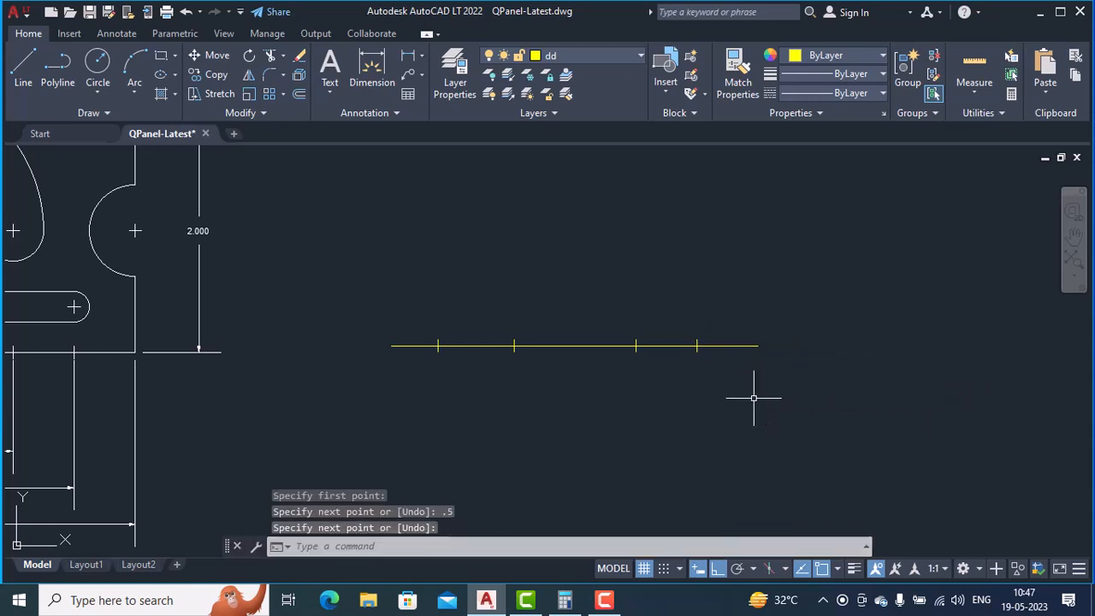
Draw a vertical line 0.375 long upward from the left end of the bottom edge and place a point marker at its top end.
{"action": "mouse_move", "coordinate": [416, 387]}
{"action": "middle_mouse_down"}
{"action": "mouse_move", "coordinate": [531, 384]}
{"action": "mouse_move", "coordinate": [807, 327]}
{"action": "middle_mouse_up"}
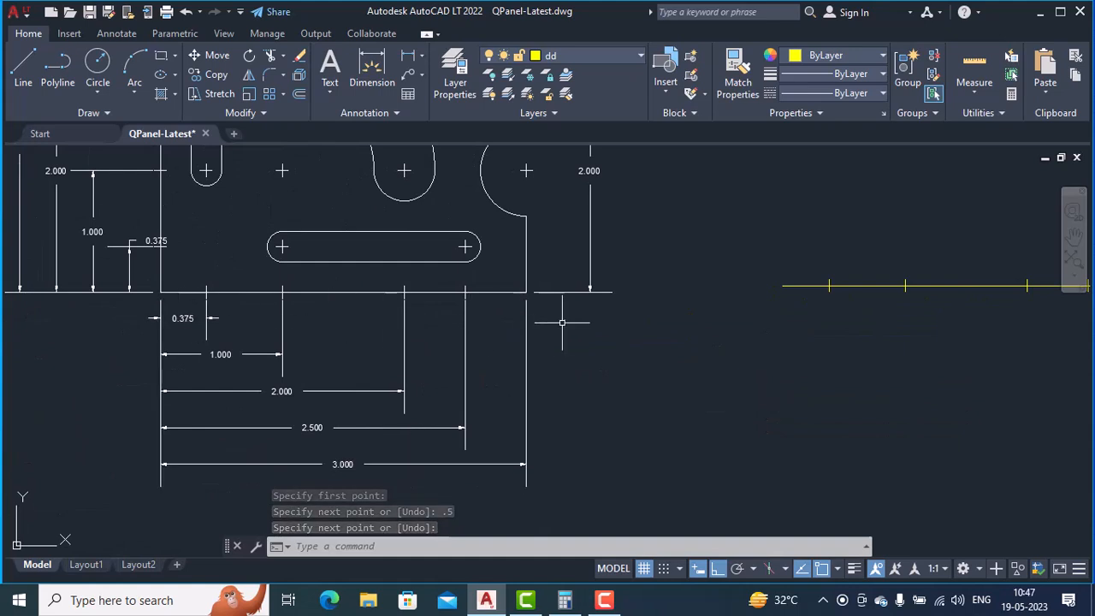
{"action": "middle_click_drag", "start_coordinate": [462, 371], "coordinate": [530, 478]}
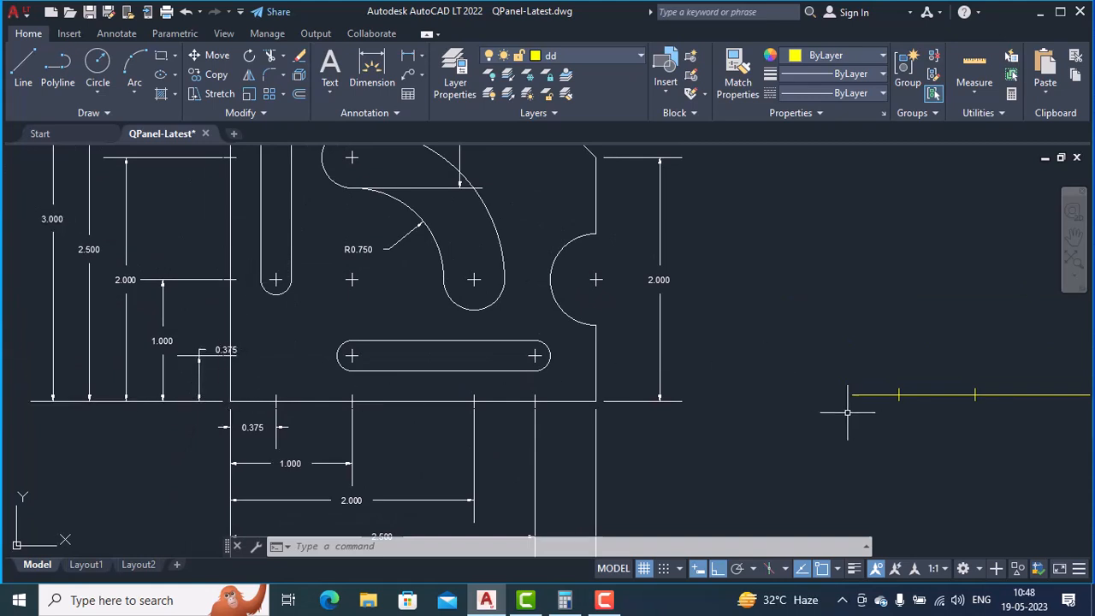
{"action": "type", "text": "l"}
{"action": "key", "text": "Return"}
{"action": "left_click", "coordinate": [852, 395]}
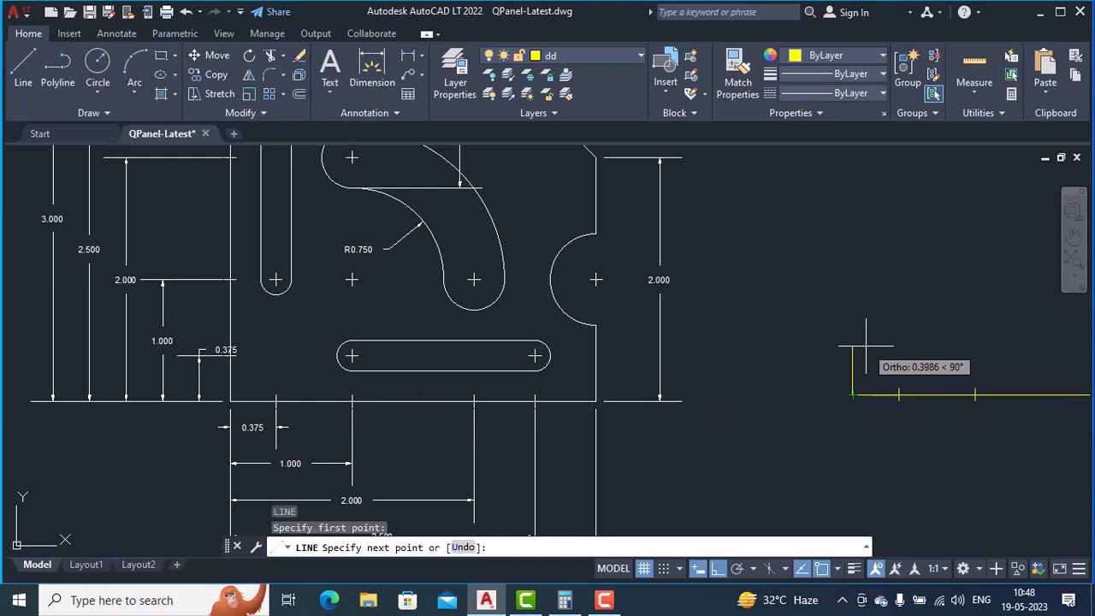
{"action": "type", "text": ".37"}
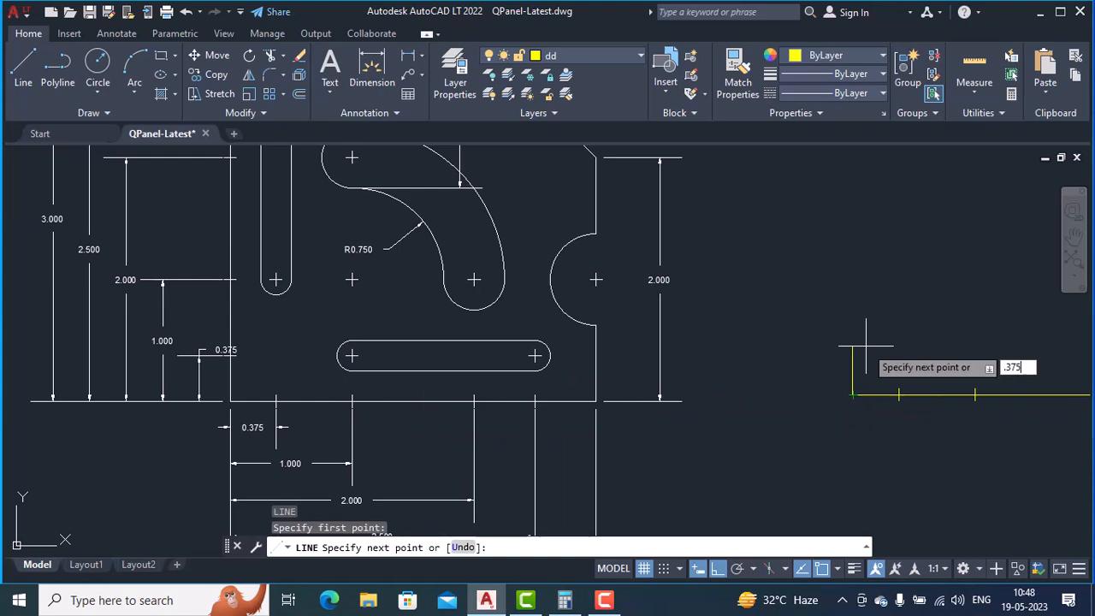
{"action": "type", "text": "5"}
{"action": "key", "text": "Return"}
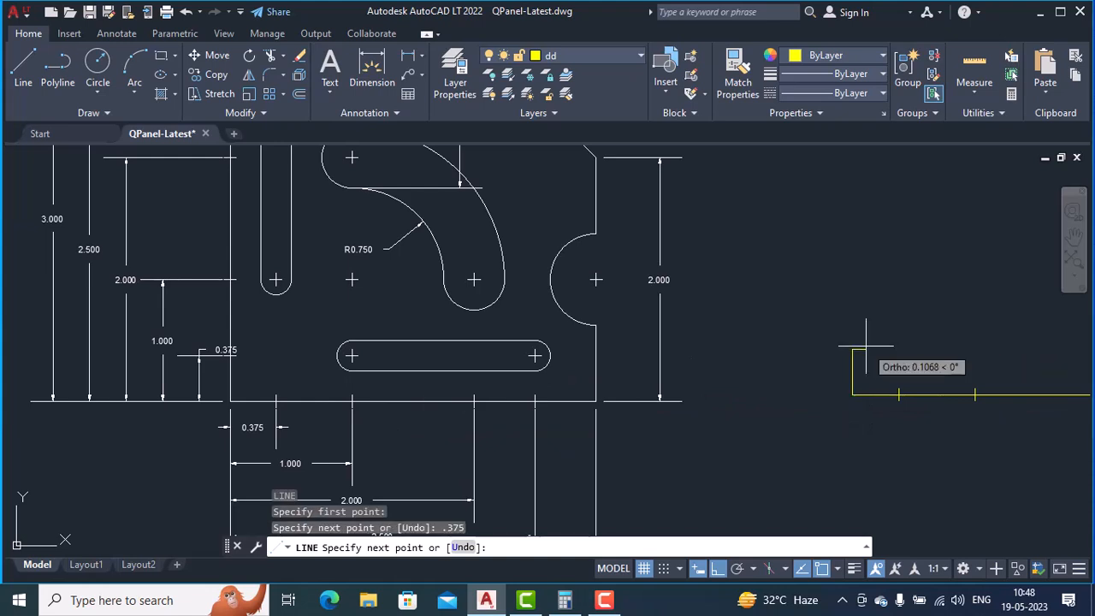
{"action": "key", "text": "Return"}
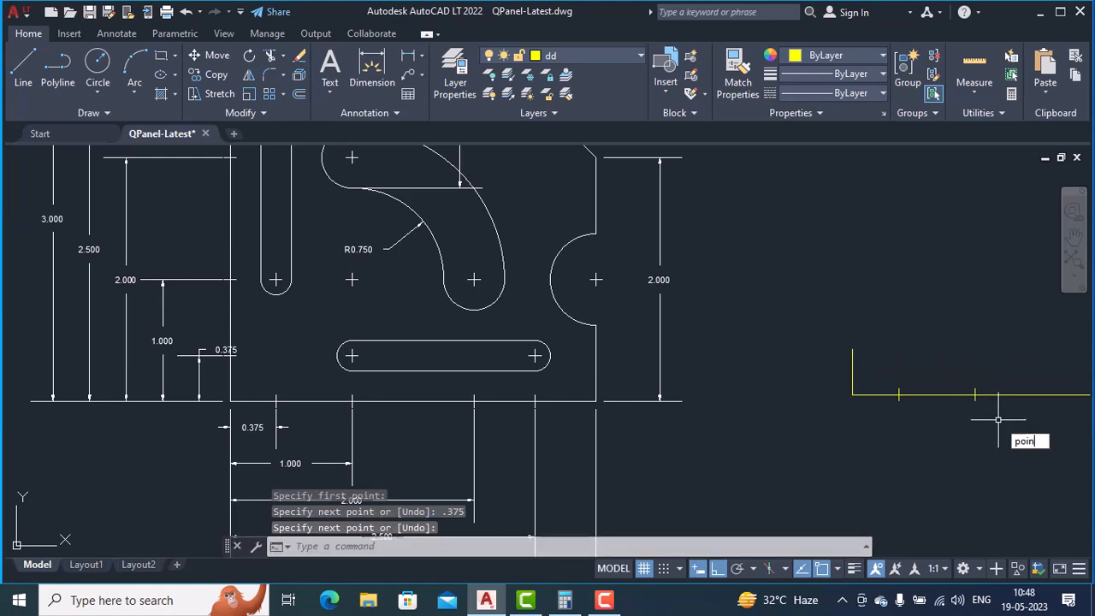
{"action": "key", "text": "Return"}
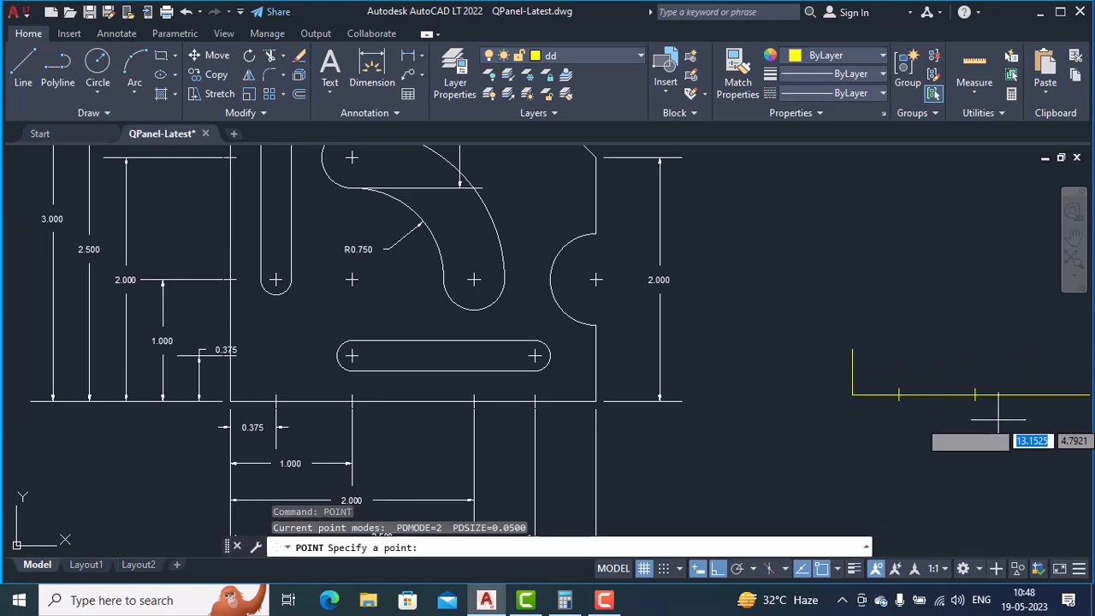
{"action": "left_click", "coordinate": [852, 350]}
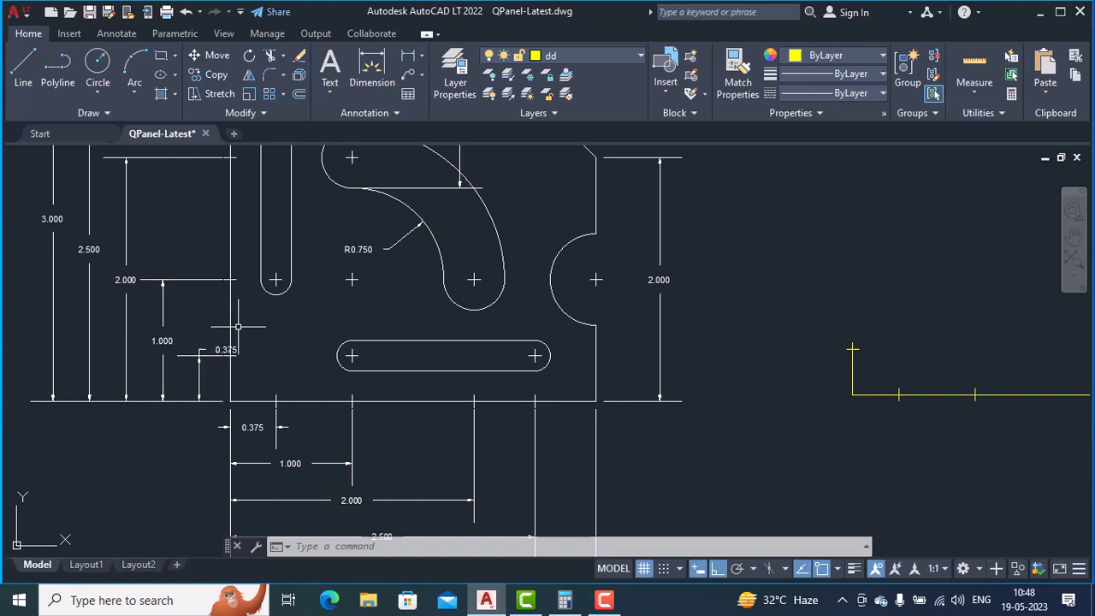
Draw a vertical line 0.625 long upward from the point marker at the top of the 0.375 left-edge segment.
{"action": "type", "text": "l"}
{"action": "key", "text": "Return"}
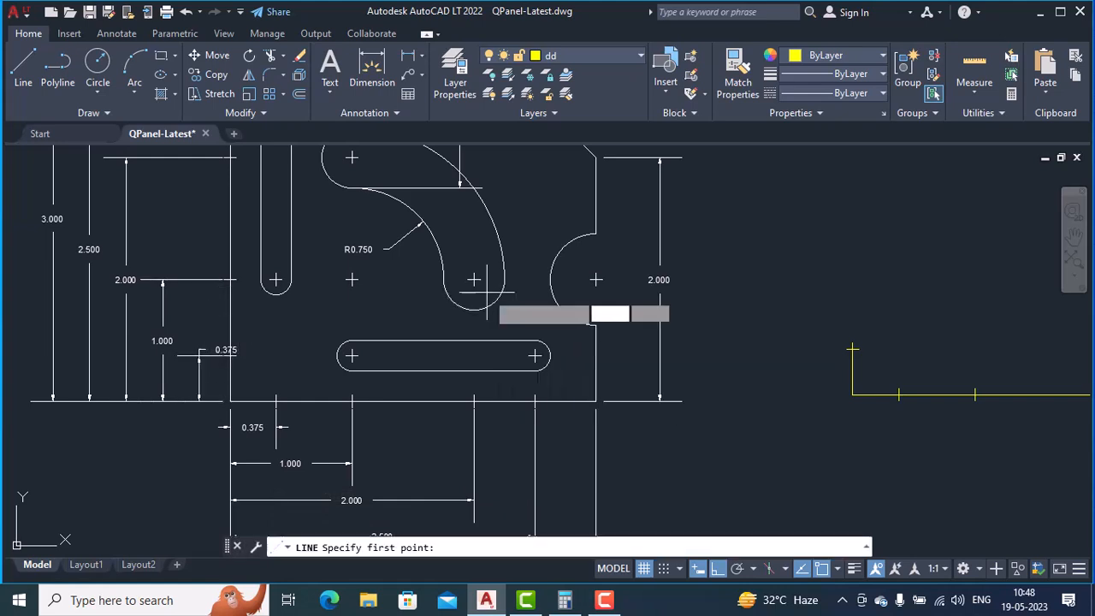
{"action": "left_click", "coordinate": [853, 351]}
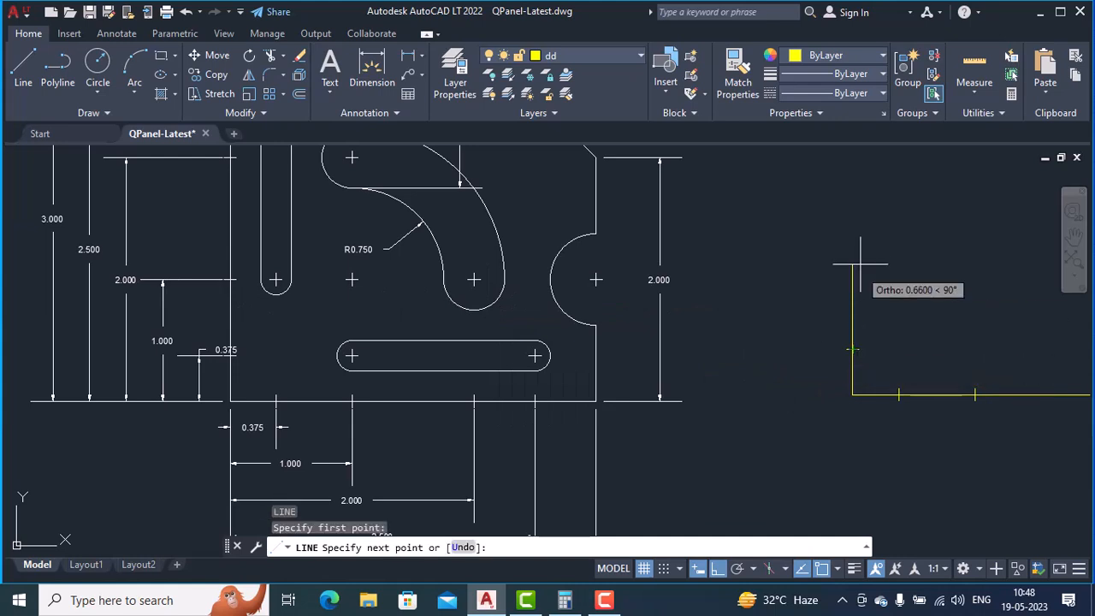
{"action": "type", "text": ".625"}
{"action": "key", "text": "Return"}
{"action": "key", "text": "Return"}
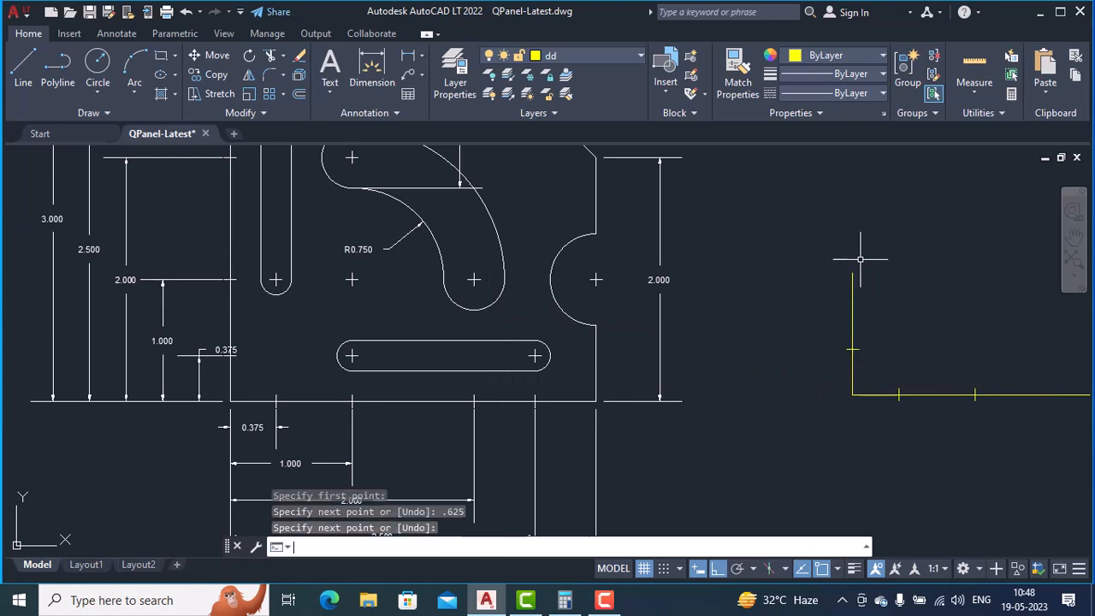
Place a point marker at the top end of the 0.625 left-edge line.
{"action": "type", "text": "p"}
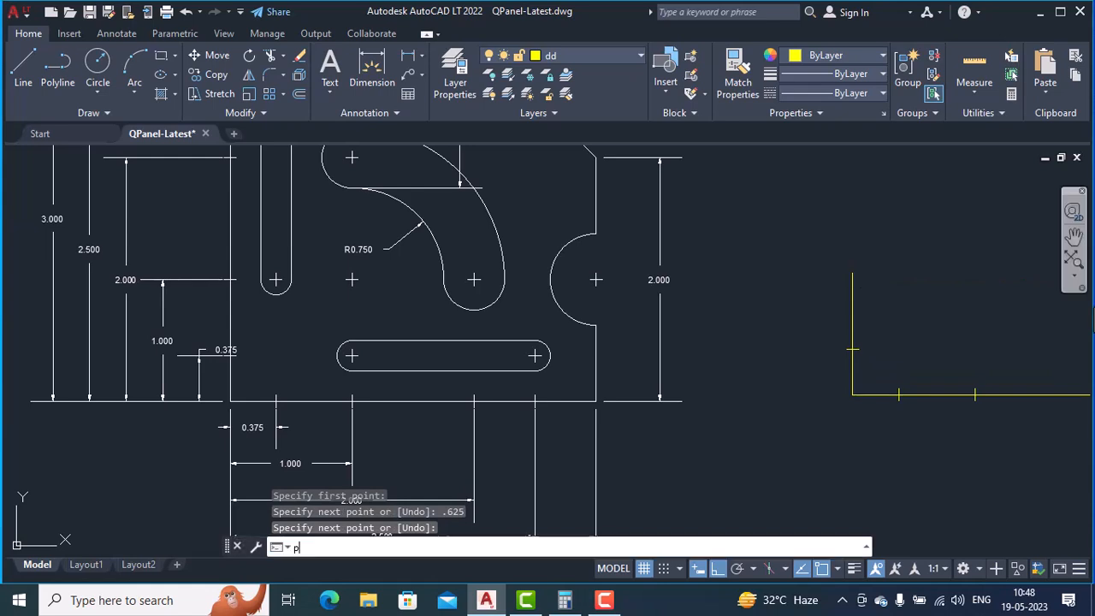
{"action": "type", "text": "oint"}
{"action": "key", "text": "Return"}
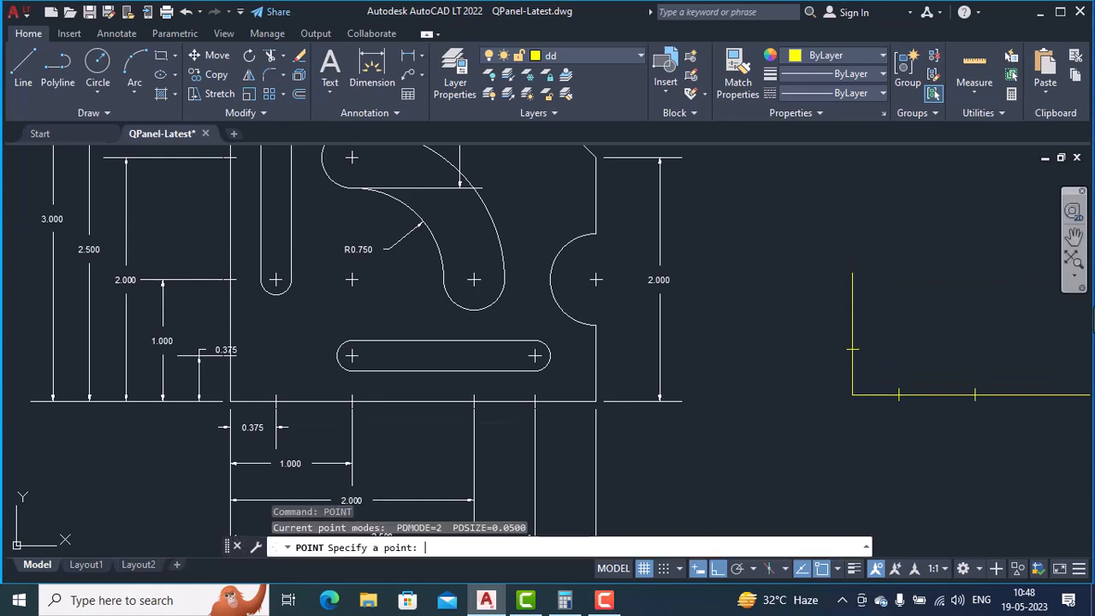
{"action": "left_click", "coordinate": [853, 274]}
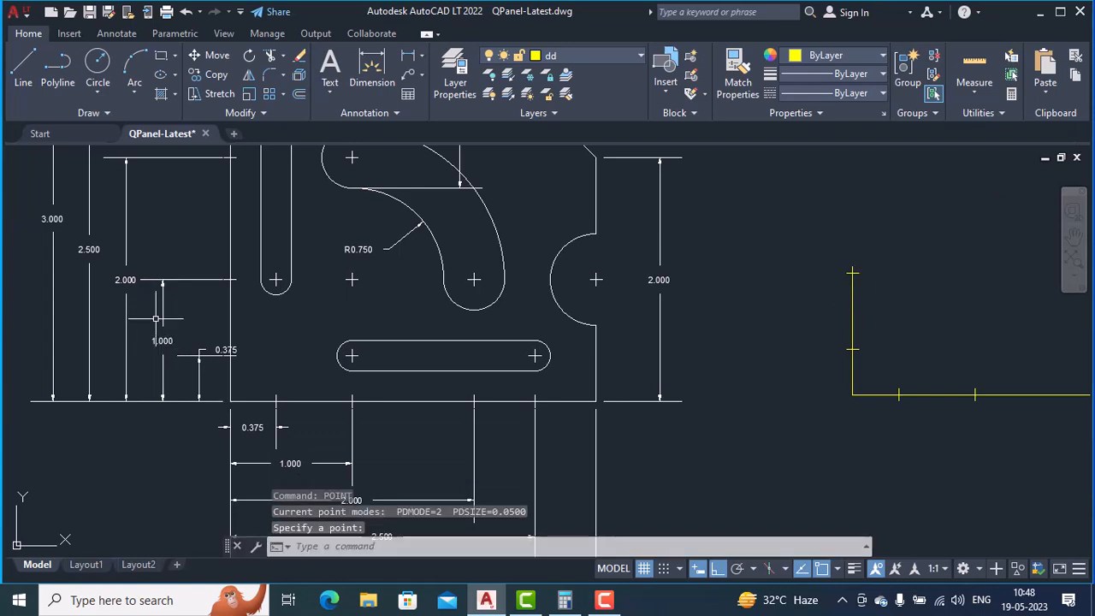
Draw a vertical line 1 unit long upward from the topmost point marker on the left edge.
{"action": "middle_click_drag", "start_coordinate": [161, 310], "coordinate": [155, 356]}
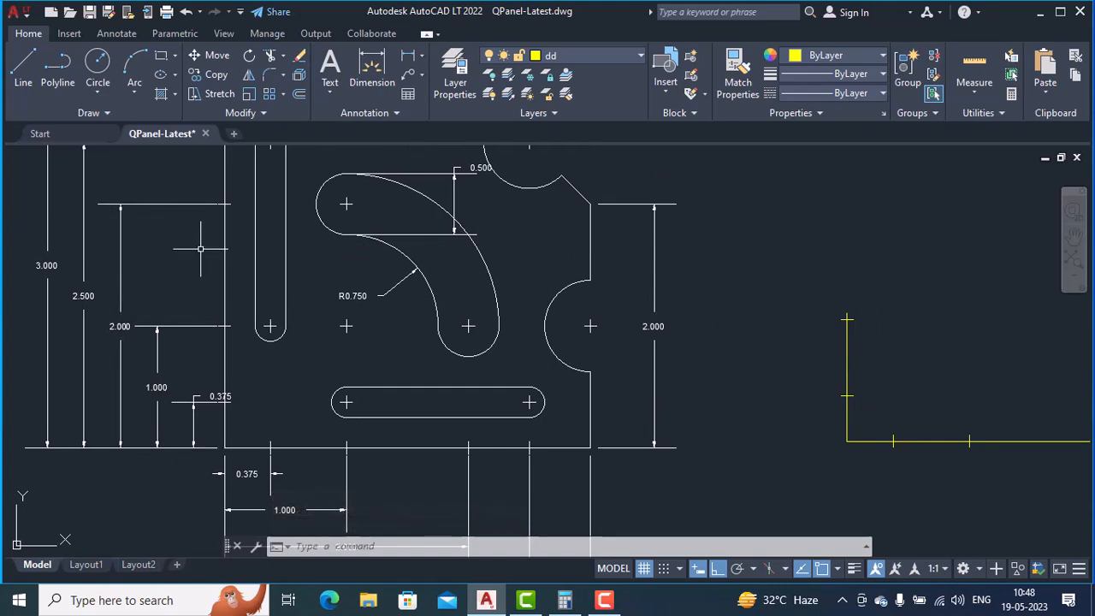
{"action": "type", "text": "l"}
{"action": "key", "text": "Return"}
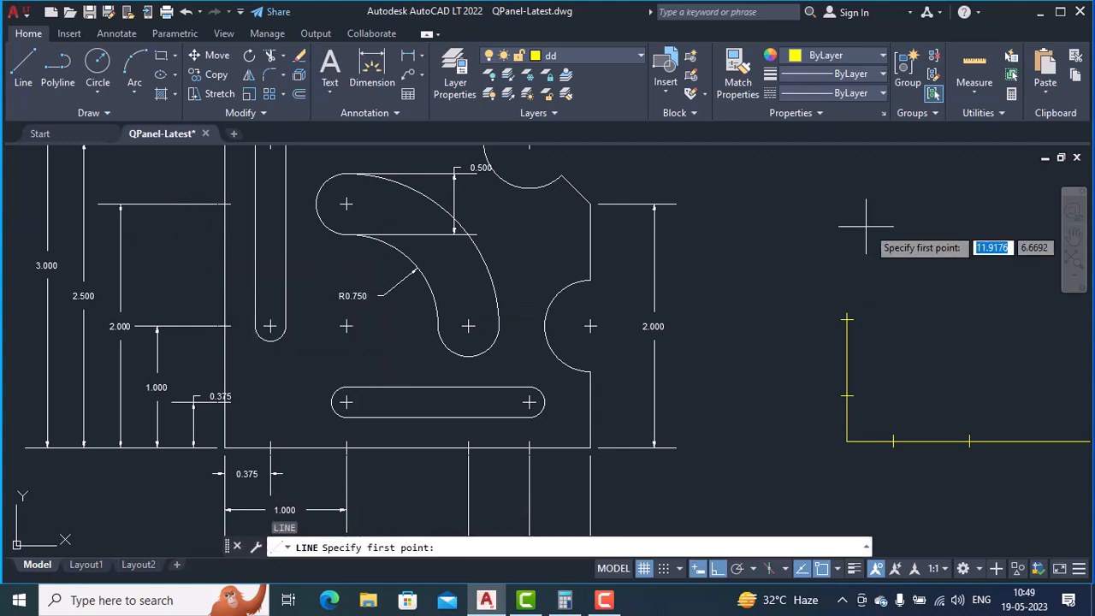
{"action": "left_click", "coordinate": [847, 318]}
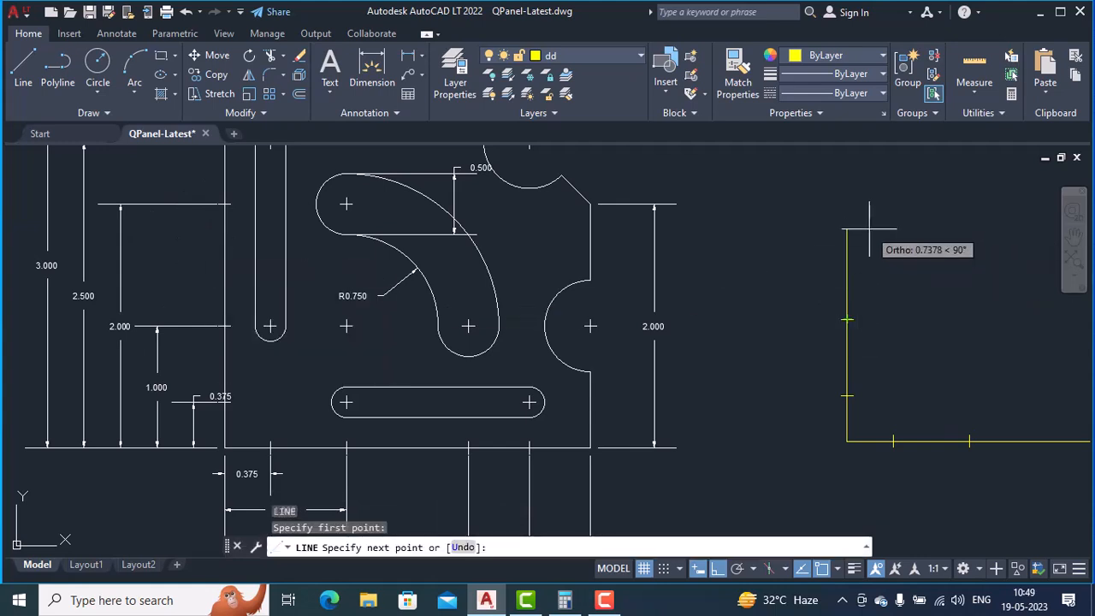
{"action": "type", "text": "1"}
{"action": "key", "text": "Return"}
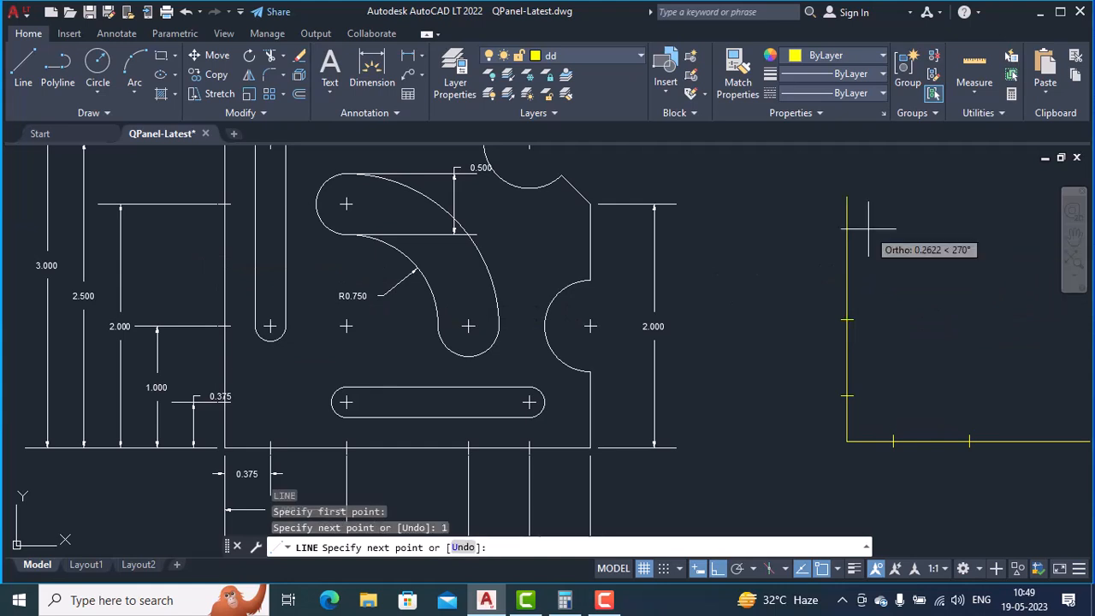
{"action": "key", "text": "Return"}
Place a point marker at the top end of the 1-unit left-edge line.
{"action": "type", "text": "point"}
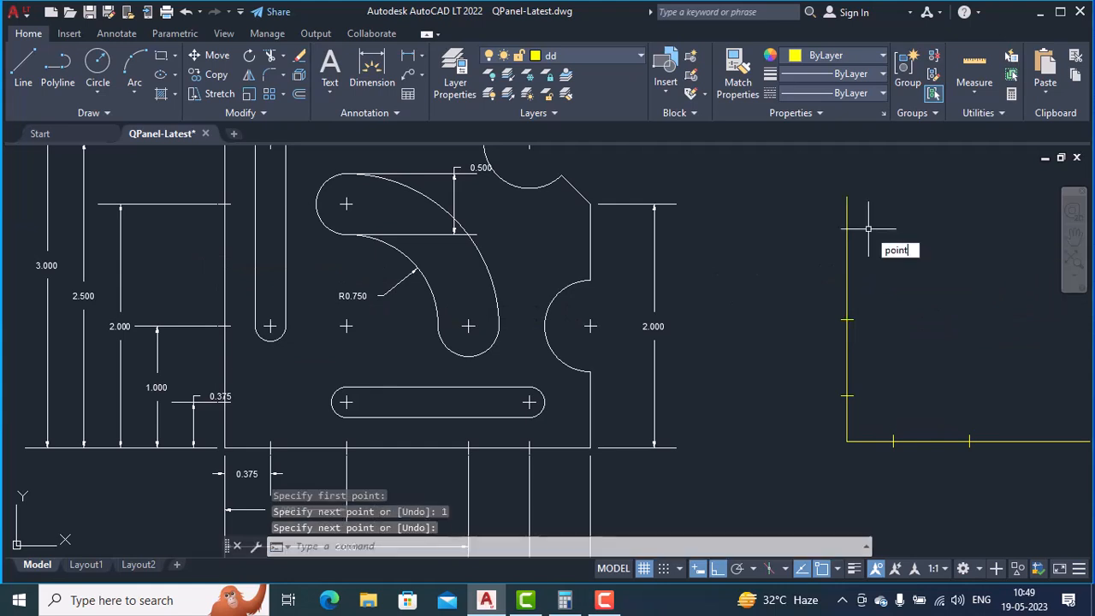
{"action": "key", "text": "Return"}
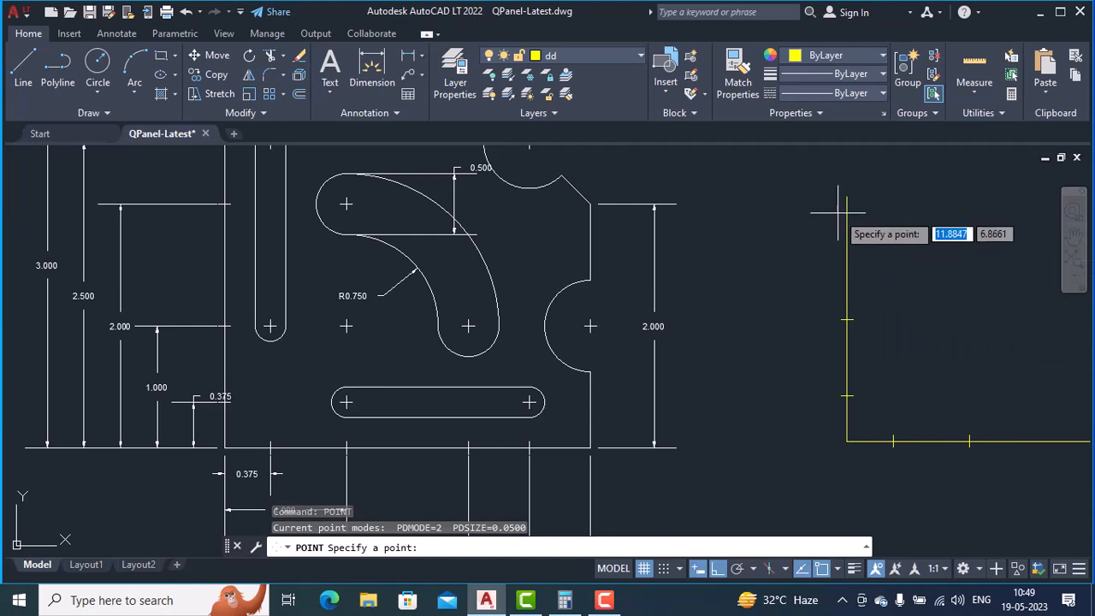
{"action": "left_click", "coordinate": [847, 197]}
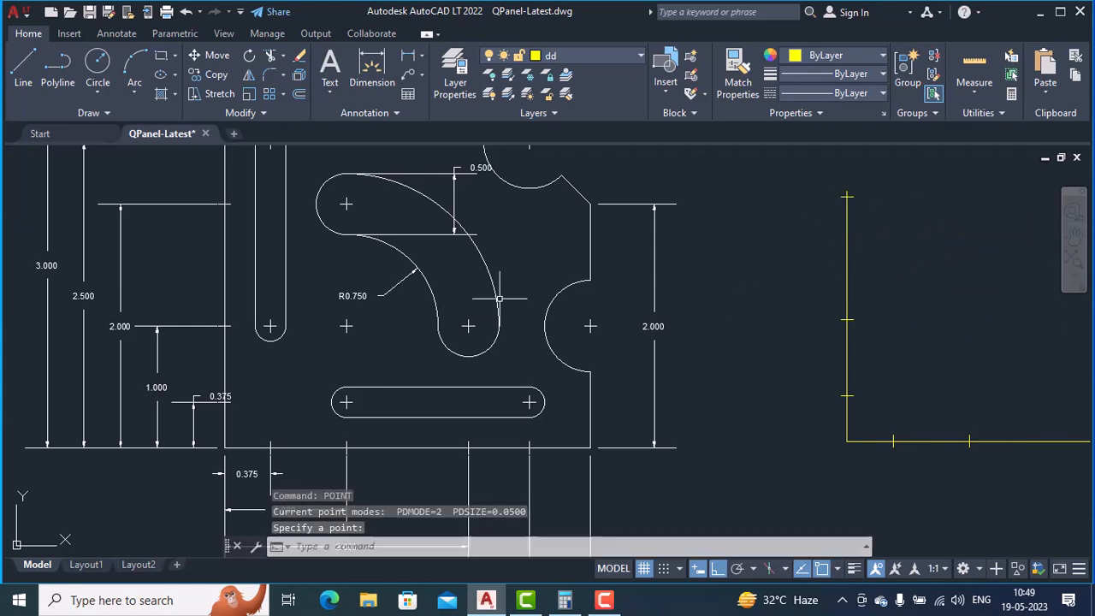
Draw a vertical line 0.5 long upward from the point marker at the top of the 1-unit left-edge segment.
{"action": "mouse_move", "coordinate": [176, 266]}
{"action": "middle_mouse_down"}
{"action": "mouse_move", "coordinate": [234, 417]}
{"action": "mouse_move", "coordinate": [226, 371]}
{"action": "middle_mouse_up"}
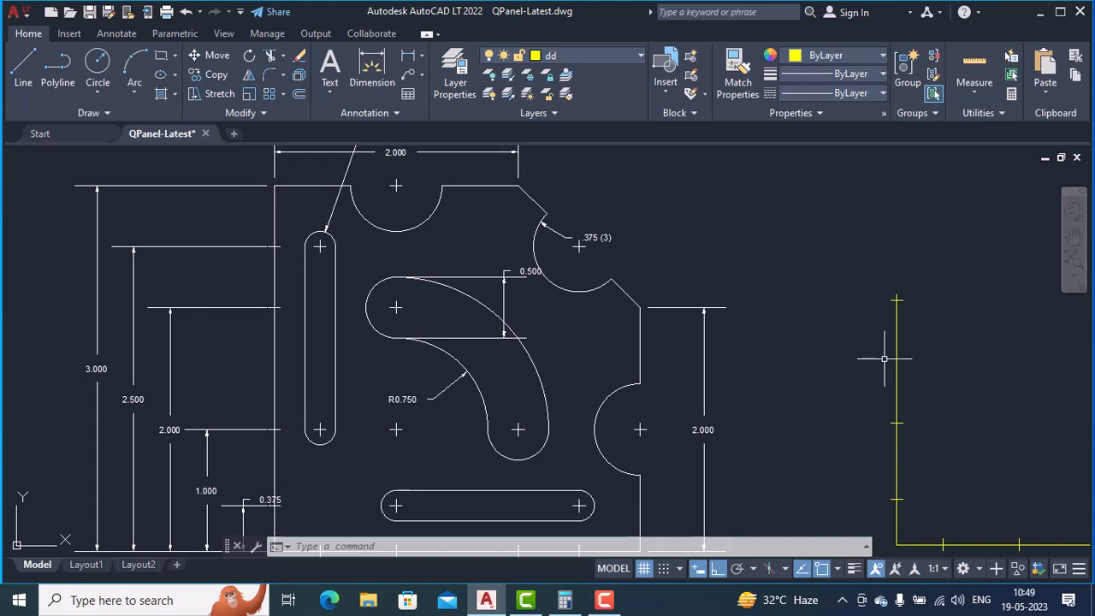
{"action": "middle_click_drag", "start_coordinate": [863, 362], "coordinate": [629, 319]}
{"action": "type", "text": "l"}
{"action": "key", "text": "Return"}
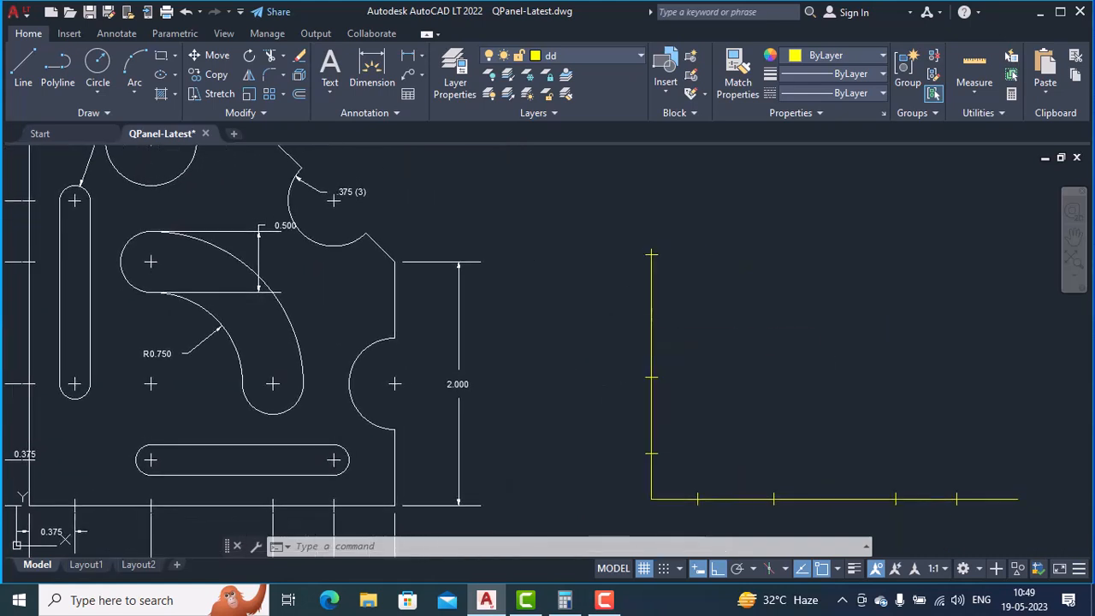
{"action": "left_click", "coordinate": [652, 254]}
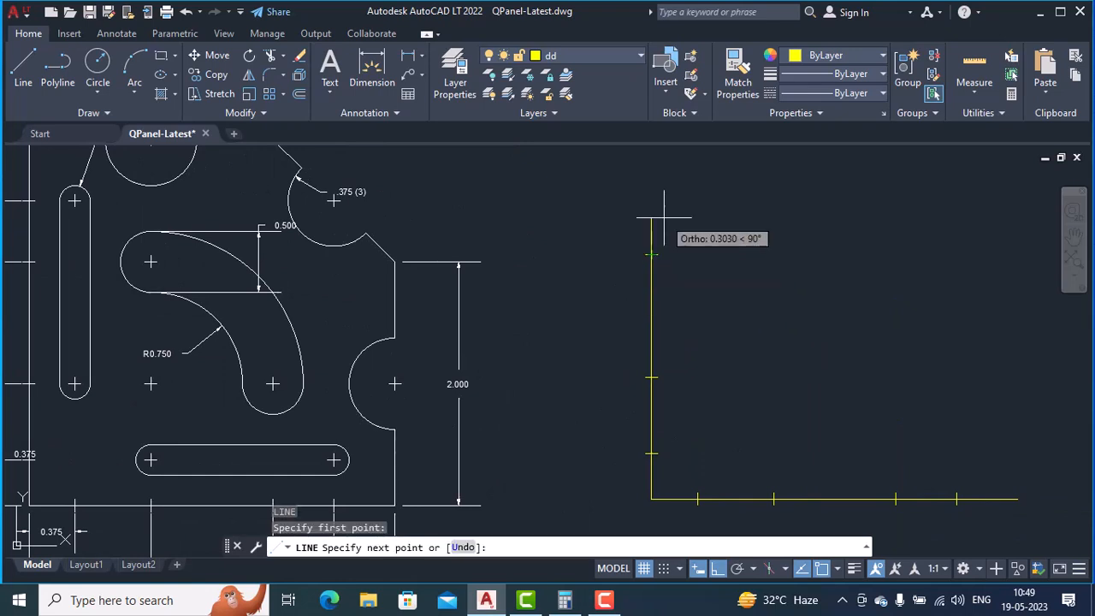
{"action": "type", "text": ".5"}
{"action": "key", "text": "Return"}
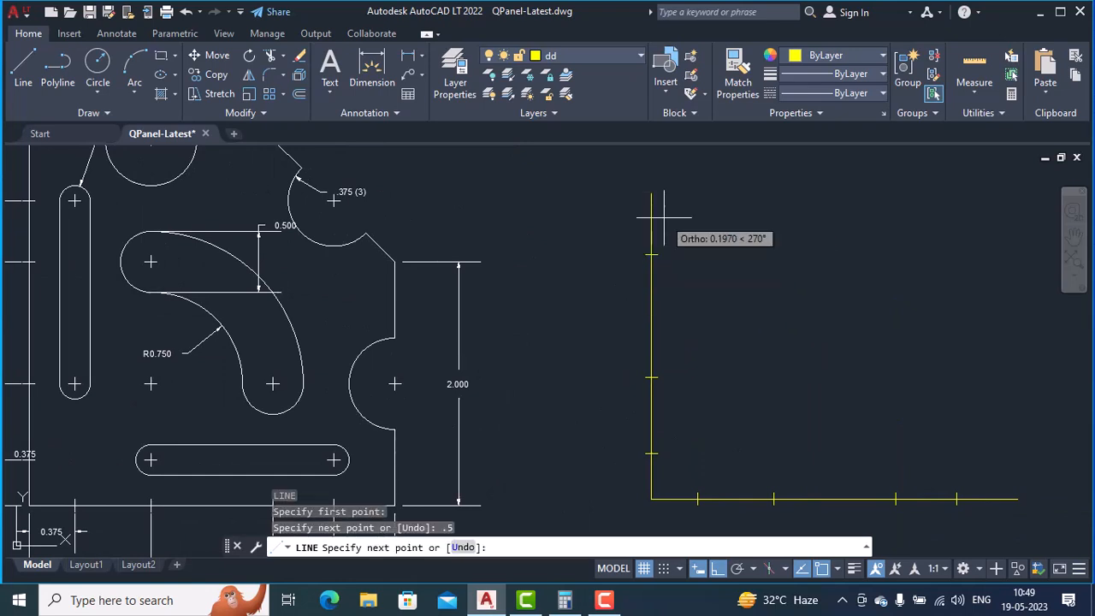
Place a point marker at the top end of the 0.5 left-edge line.
{"action": "type", "text": "poi"}
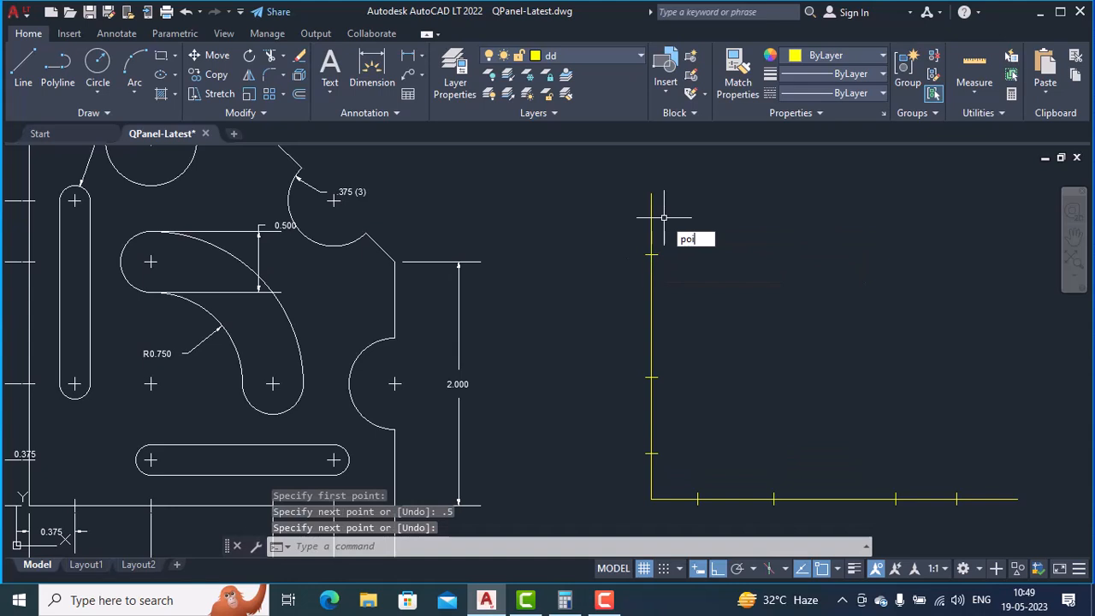
{"action": "type", "text": "nt"}
{"action": "key", "text": "Return"}
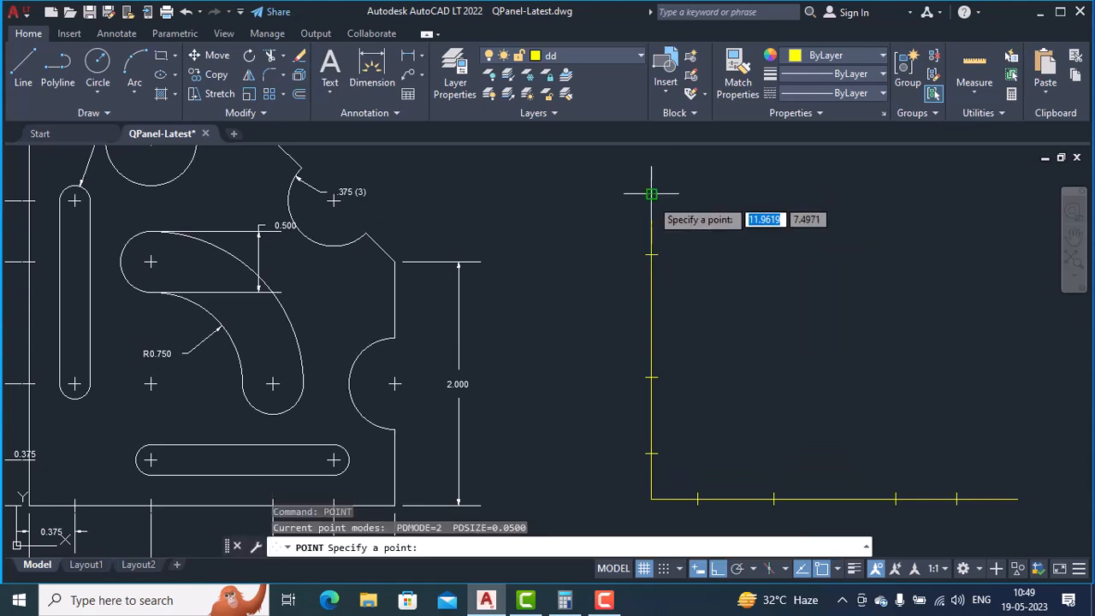
Draw the last left-edge segment, 0.5 long, upward from the topmost point marker.
{"action": "middle_click_drag", "start_coordinate": [736, 240], "coordinate": [732, 314]}
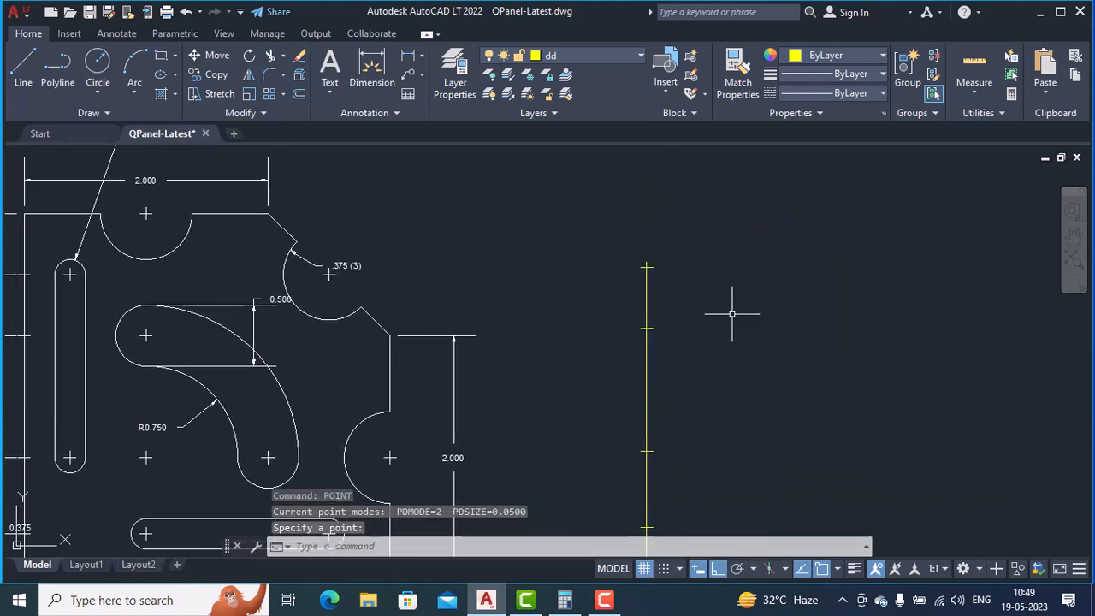
{"action": "type", "text": "l"}
{"action": "key", "text": "Return"}
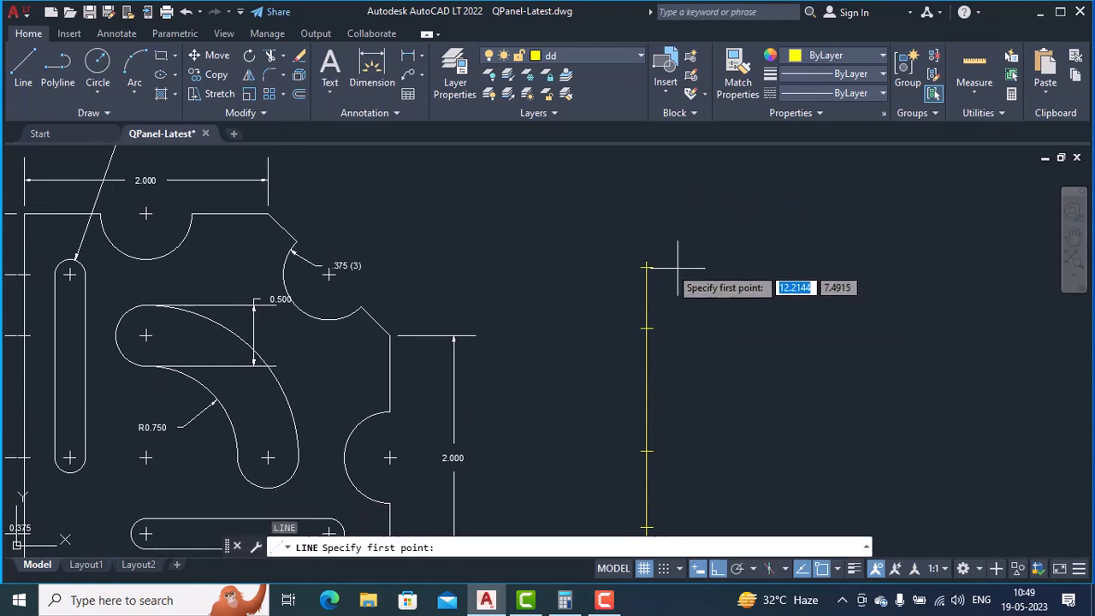
{"action": "left_click", "coordinate": [648, 268]}
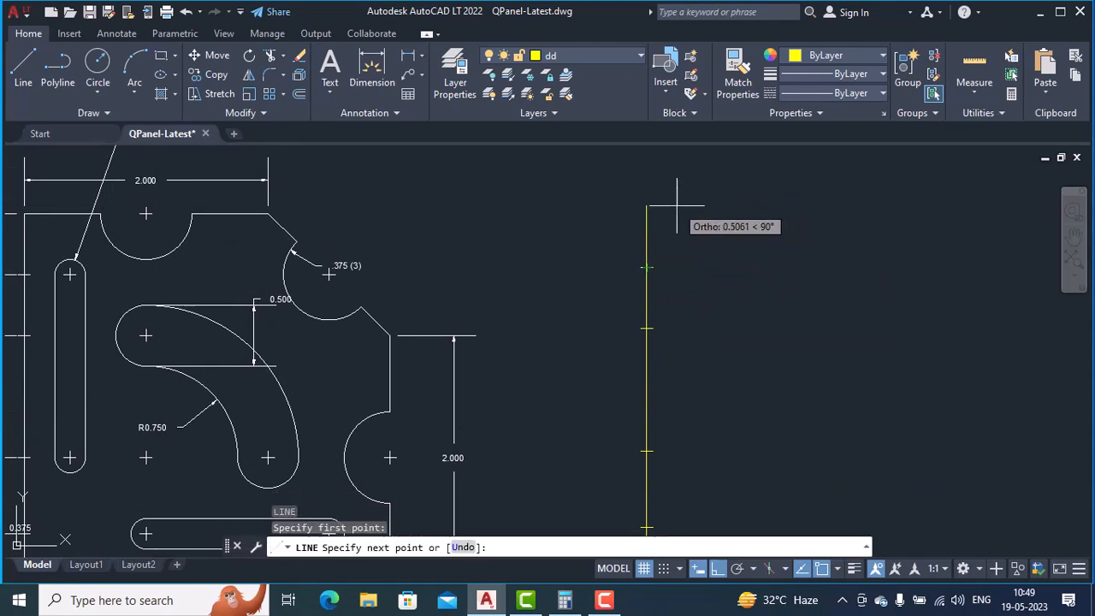
{"action": "type", "text": ".5"}
{"action": "key", "text": "Return"}
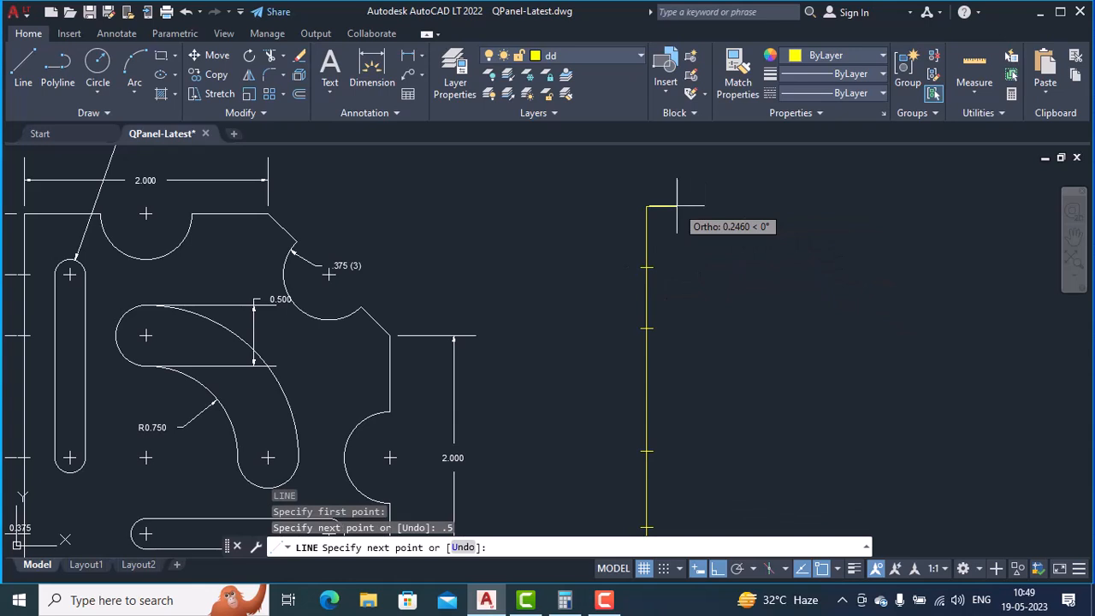
{"action": "scroll", "coordinate": [775, 206], "scroll_direction": "down", "scroll_amount": 4}
{"action": "key", "text": "Return"}
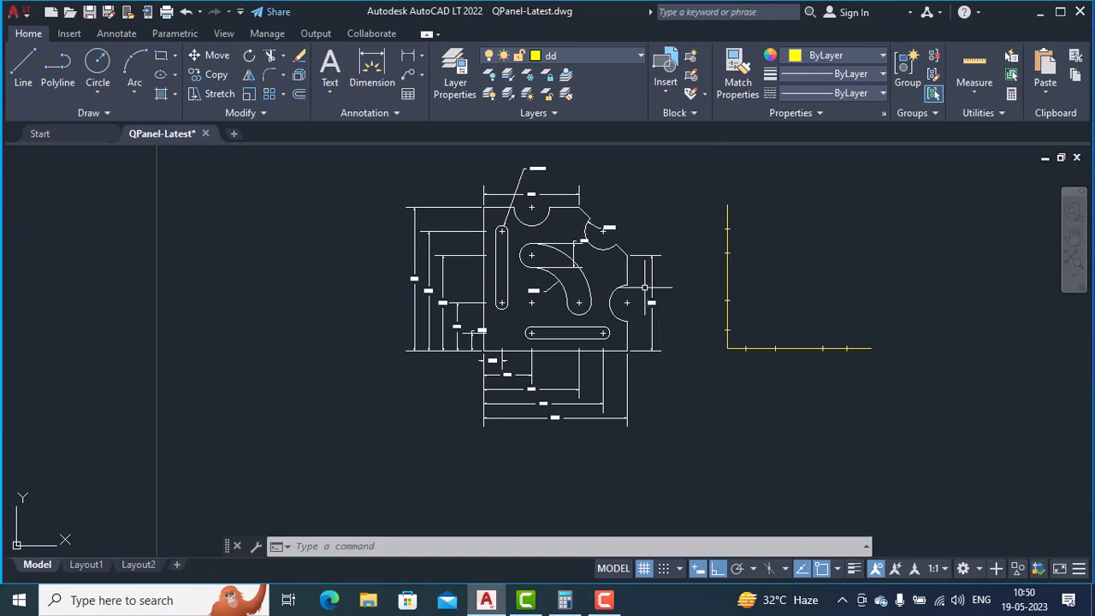
Draw the top edge as a horizontal line 2 units long to the right from the upper end of the left edge.
{"action": "scroll", "coordinate": [501, 181], "scroll_direction": "up", "scroll_amount": 4}
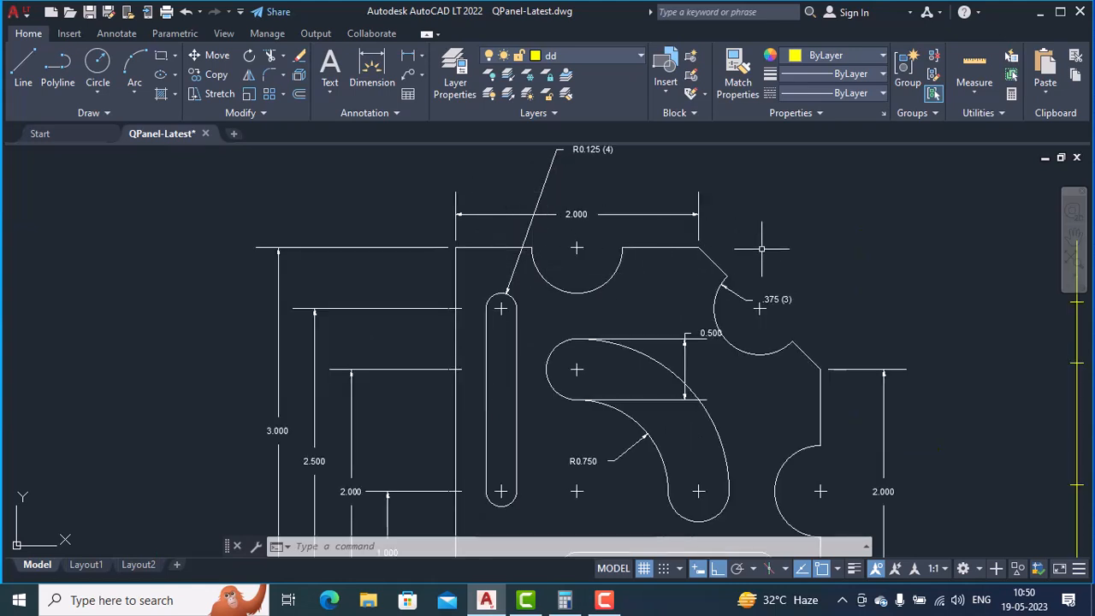
{"action": "middle_click_drag", "start_coordinate": [873, 485], "coordinate": [834, 392]}
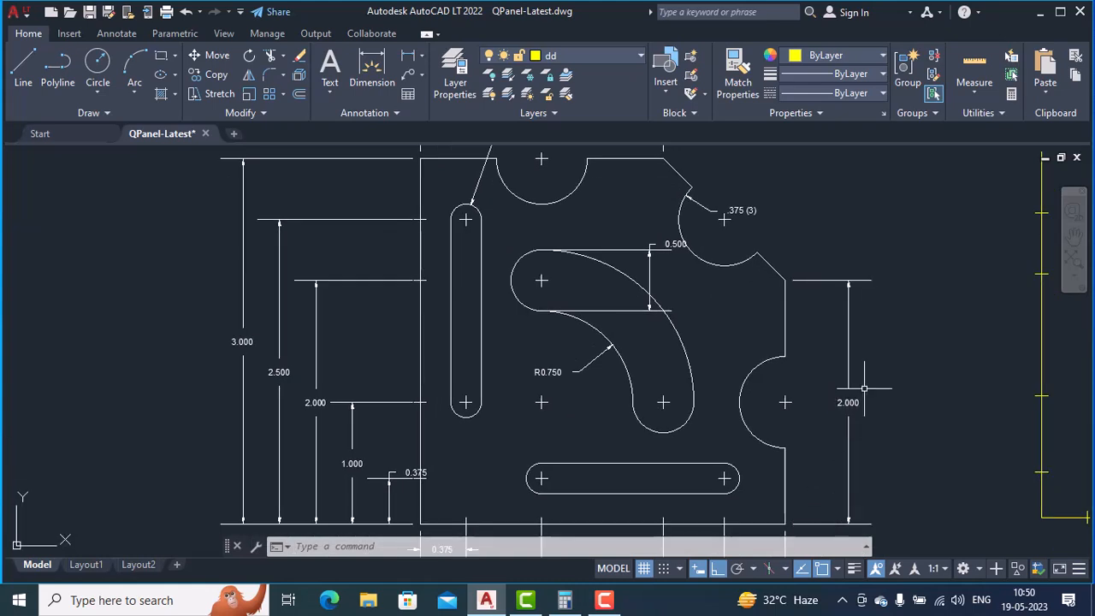
{"action": "middle_click_drag", "start_coordinate": [574, 242], "coordinate": [555, 345]}
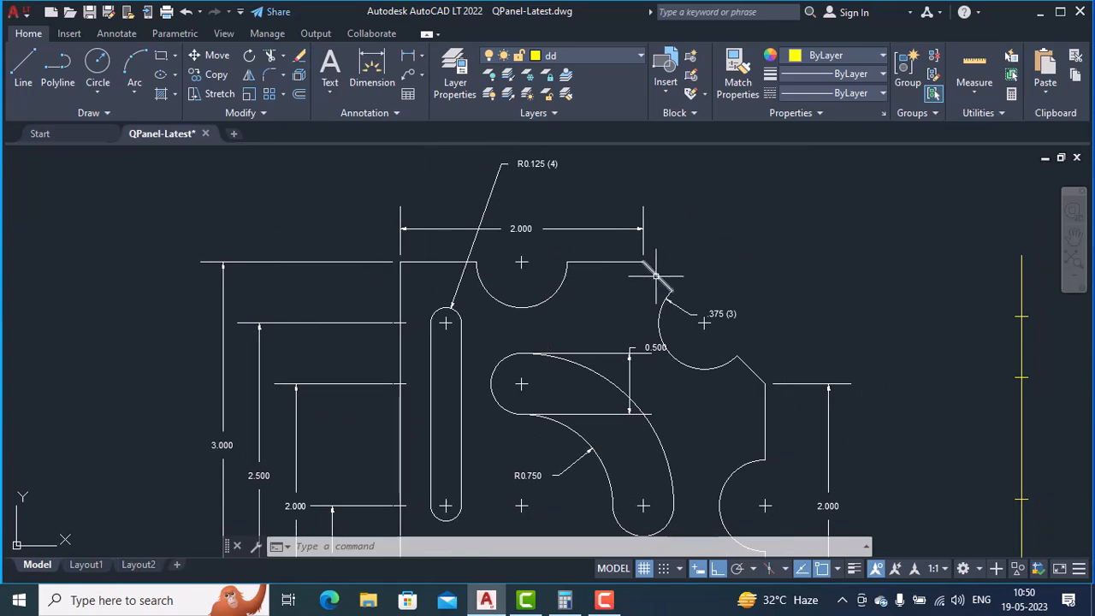
{"action": "middle_click_drag", "start_coordinate": [841, 298], "coordinate": [467, 288]}
{"action": "type", "text": "l"}
{"action": "key", "text": "Return"}
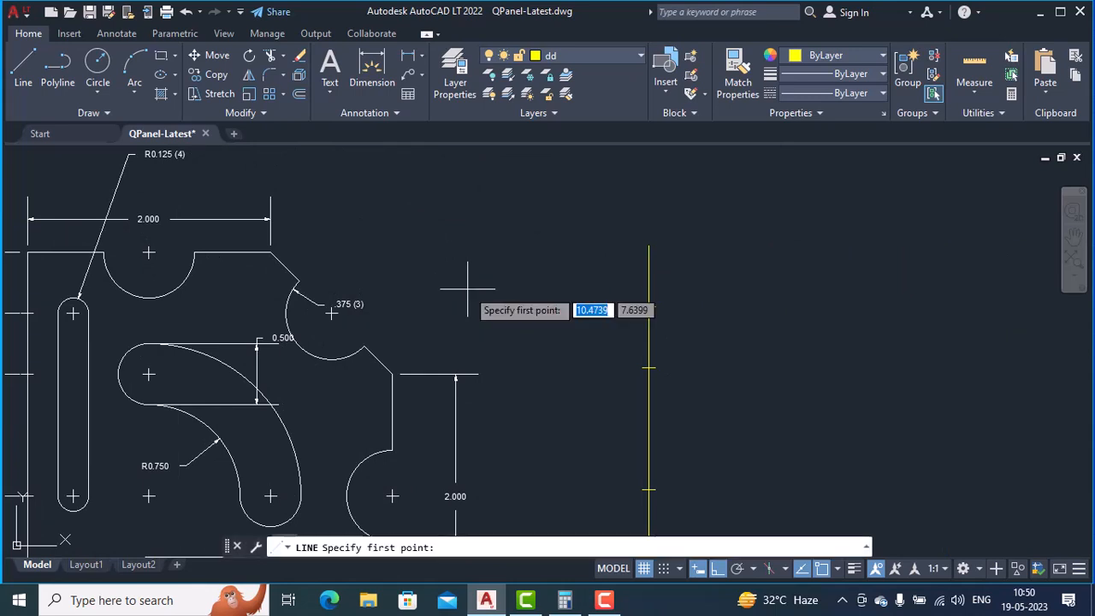
{"action": "left_click", "coordinate": [648, 247]}
{"action": "type", "text": "2"}
{"action": "key", "text": "Return"}
{"action": "key", "text": "Return"}
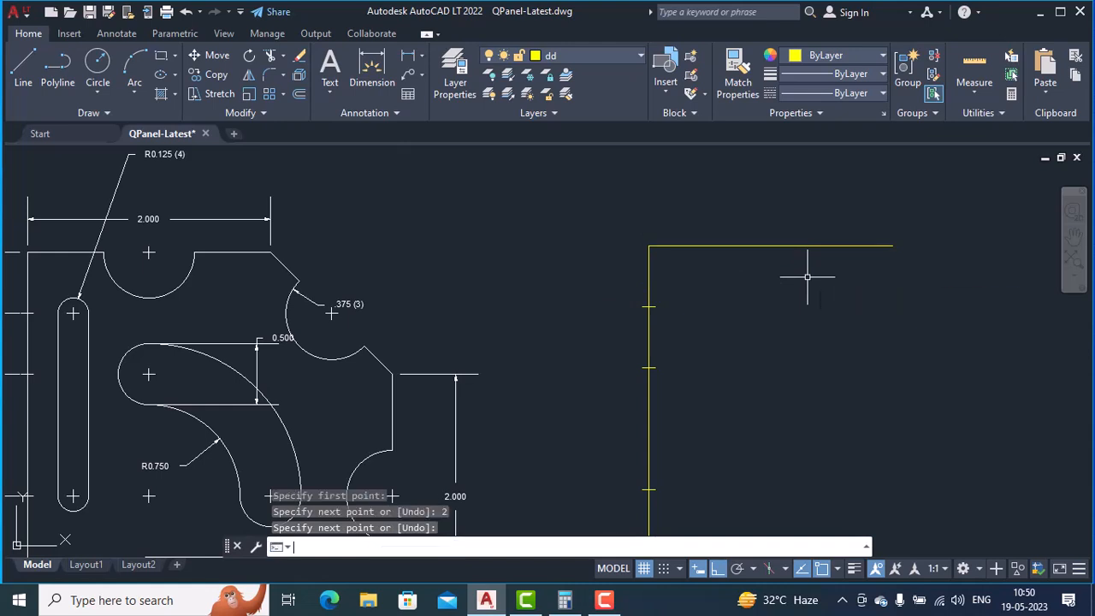
Draw the right edge as a vertical line 2 units long upward from the right end of the bottom edge.
{"action": "scroll", "coordinate": [440, 430], "scroll_direction": "down", "scroll_amount": 3}
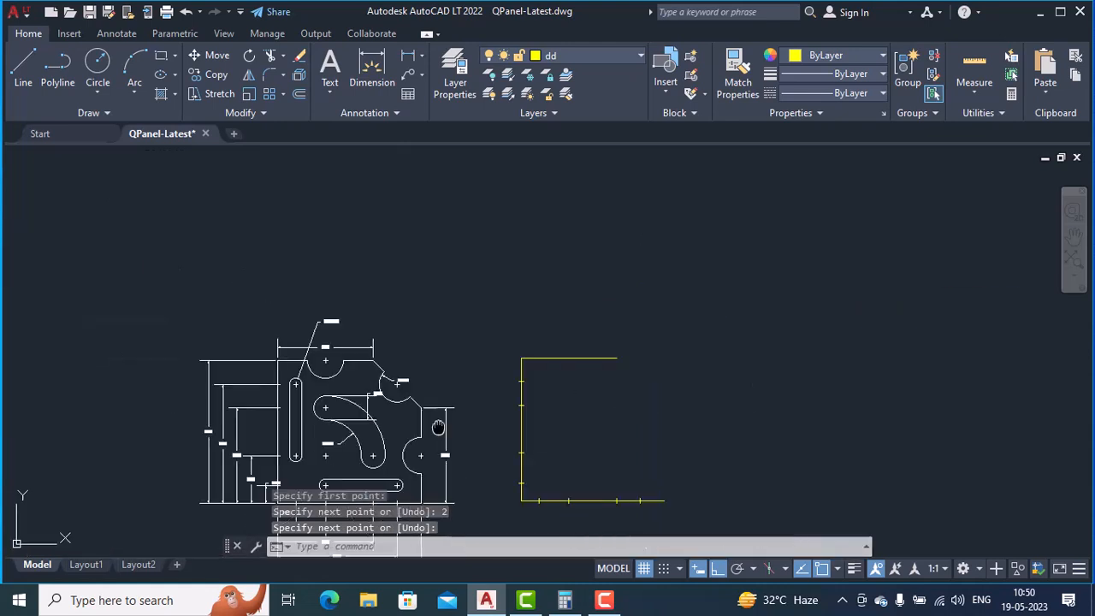
{"action": "scroll", "coordinate": [418, 417], "scroll_direction": "up", "scroll_amount": 5}
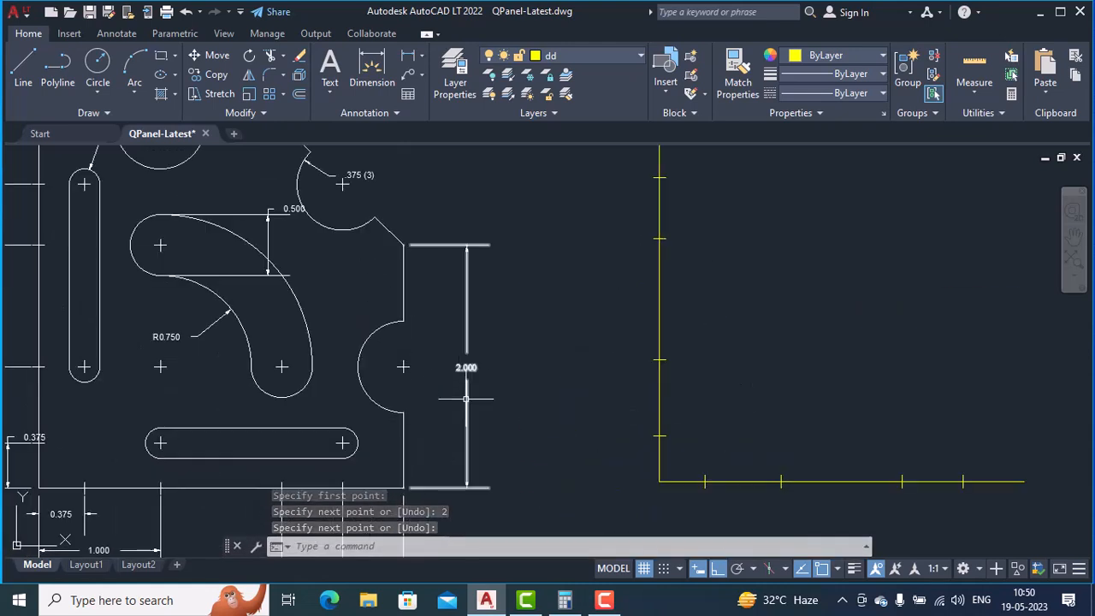
{"action": "middle_click_drag", "start_coordinate": [718, 429], "coordinate": [533, 421]}
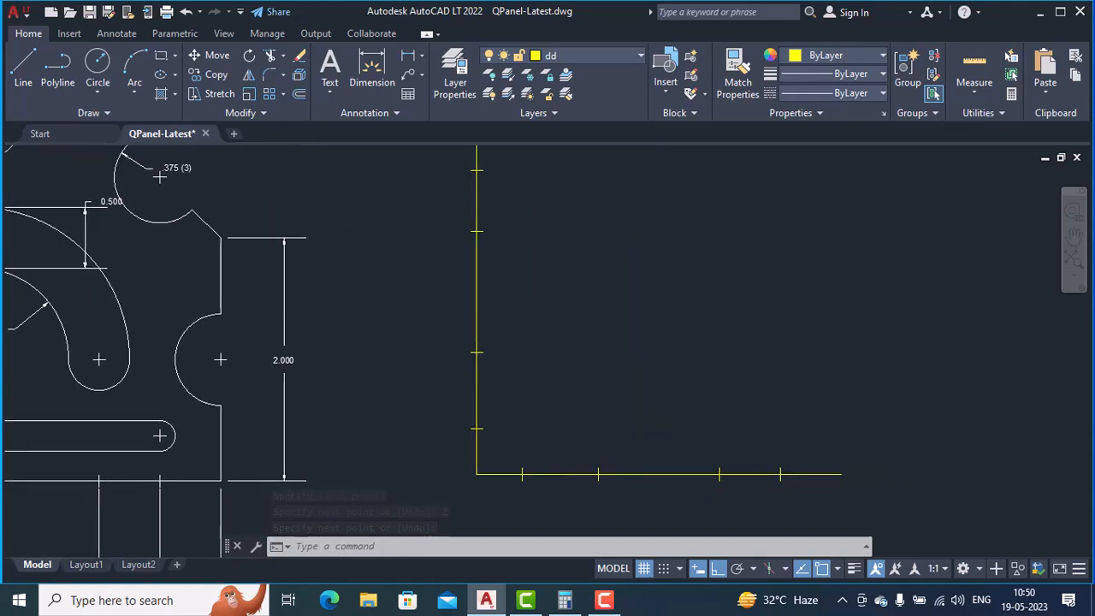
{"action": "type", "text": "L"}
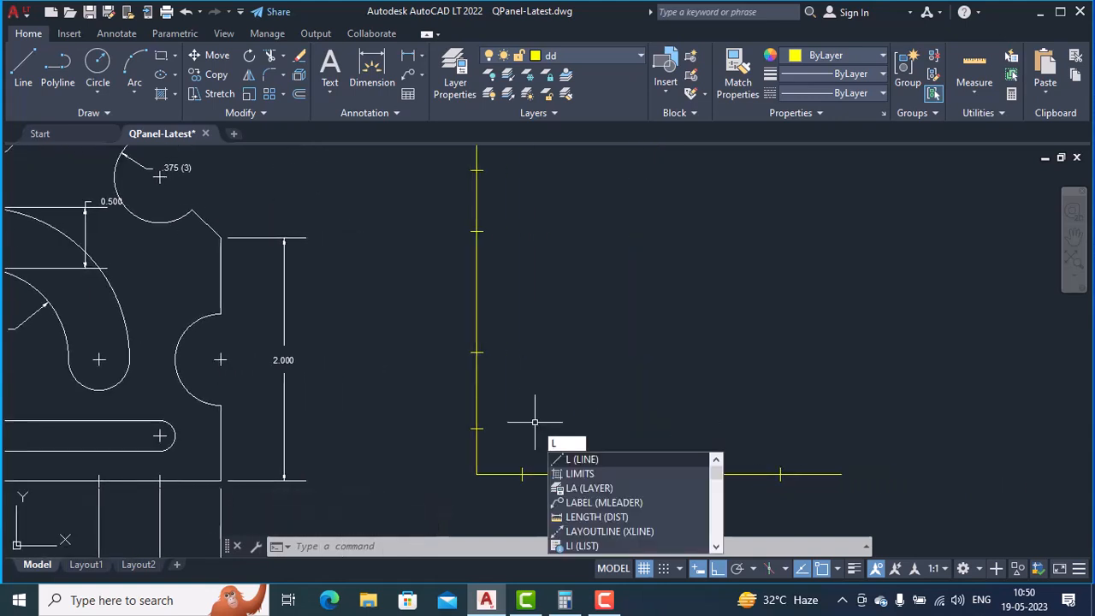
{"action": "key", "text": "Return"}
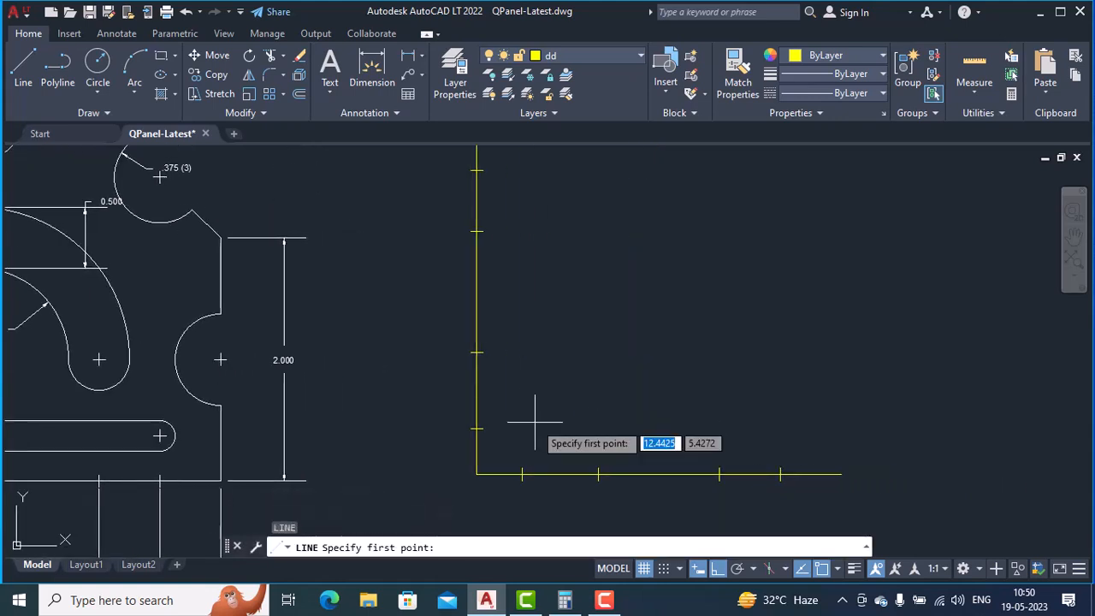
{"action": "left_click", "coordinate": [835, 474]}
{"action": "type", "text": "2"}
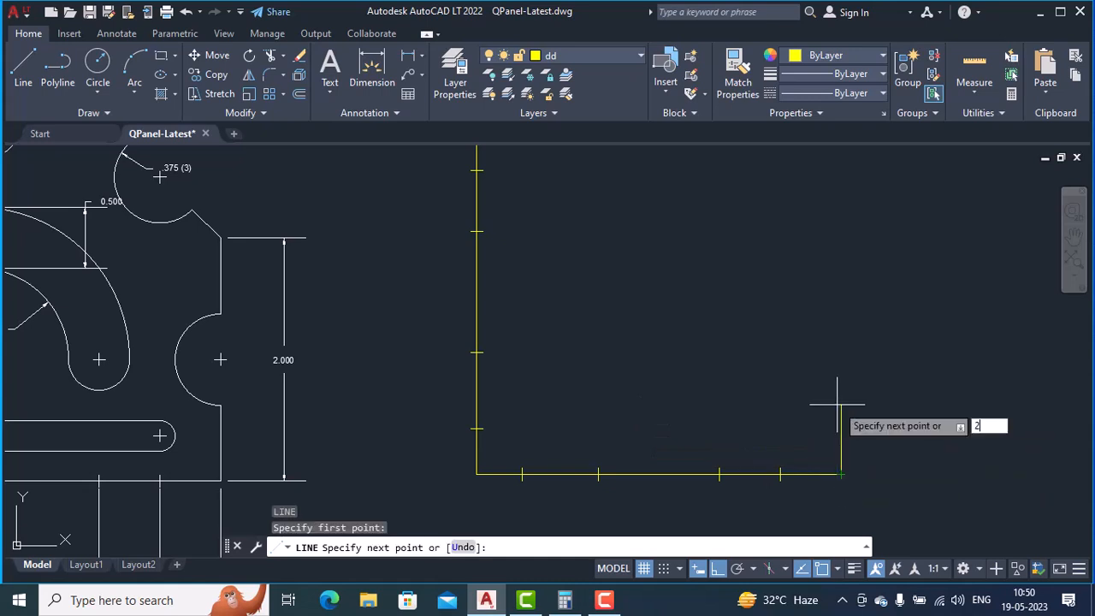
{"action": "key", "text": "Return"}
{"action": "scroll", "coordinate": [794, 391], "scroll_direction": "down", "scroll_amount": 2}
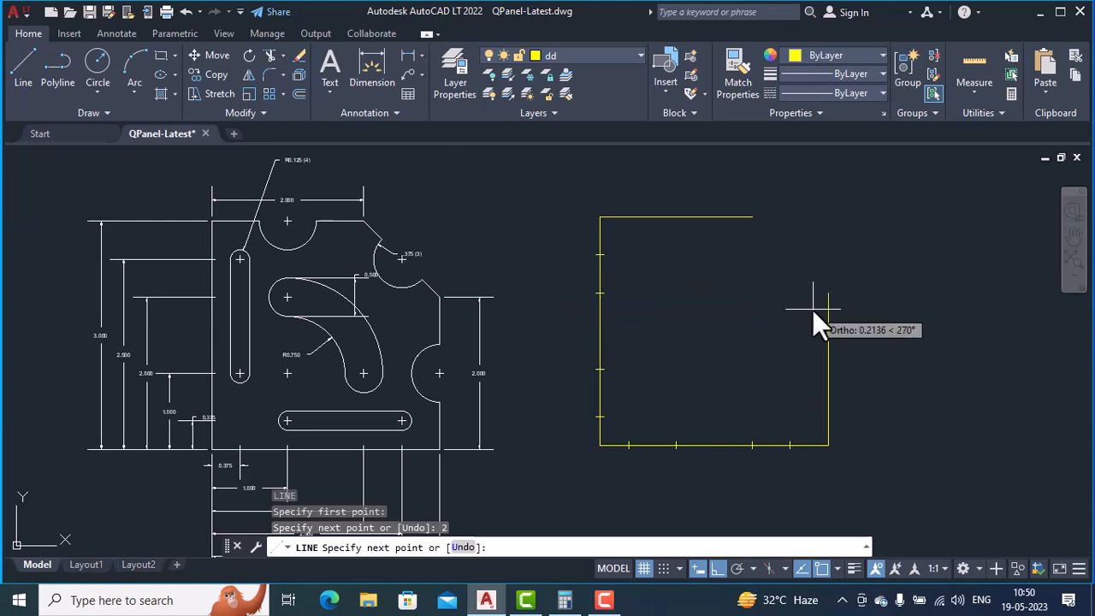
{"action": "key", "text": "Return"}
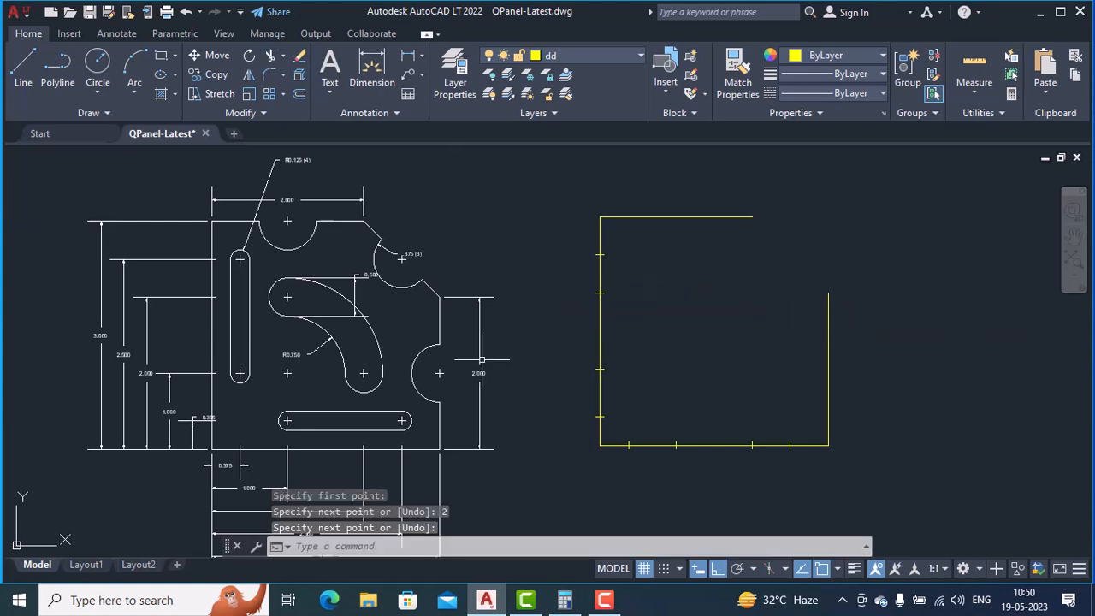
Draw a vertical construction line from the leftmost point marker on the bottom edge upward past the top edge.
{"action": "scroll", "coordinate": [482, 360], "scroll_direction": "up", "scroll_amount": 2}
{"action": "middle_click_drag", "start_coordinate": [174, 175], "coordinate": [239, 302]}
{"action": "scroll", "coordinate": [383, 370], "scroll_direction": "down", "scroll_amount": 2}
{"action": "middle_click_drag", "start_coordinate": [360, 398], "coordinate": [348, 337]}
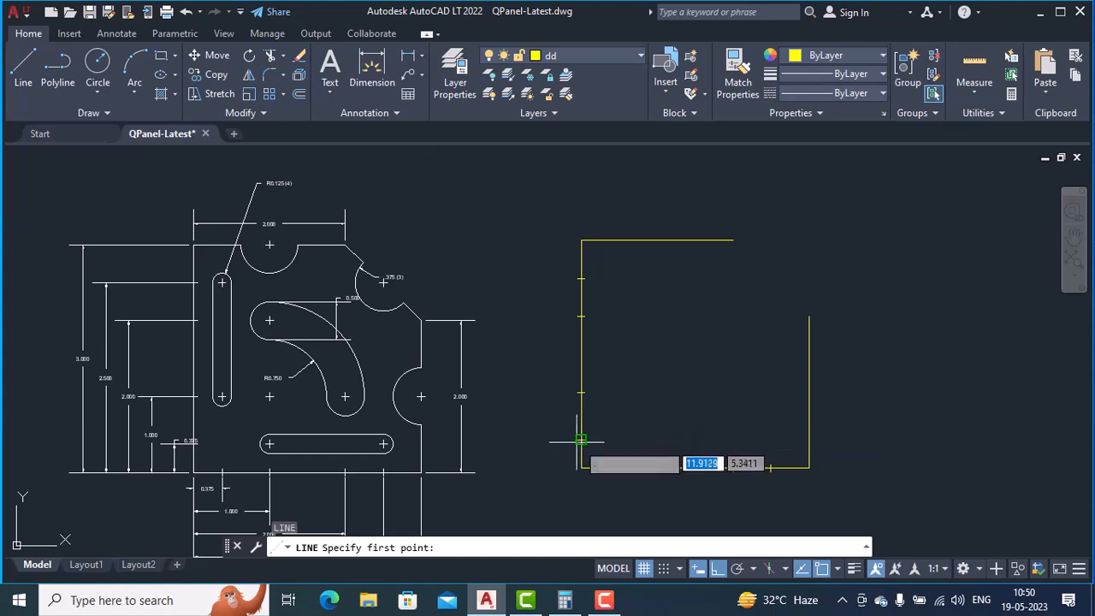
{"action": "left_click", "coordinate": [608, 468]}
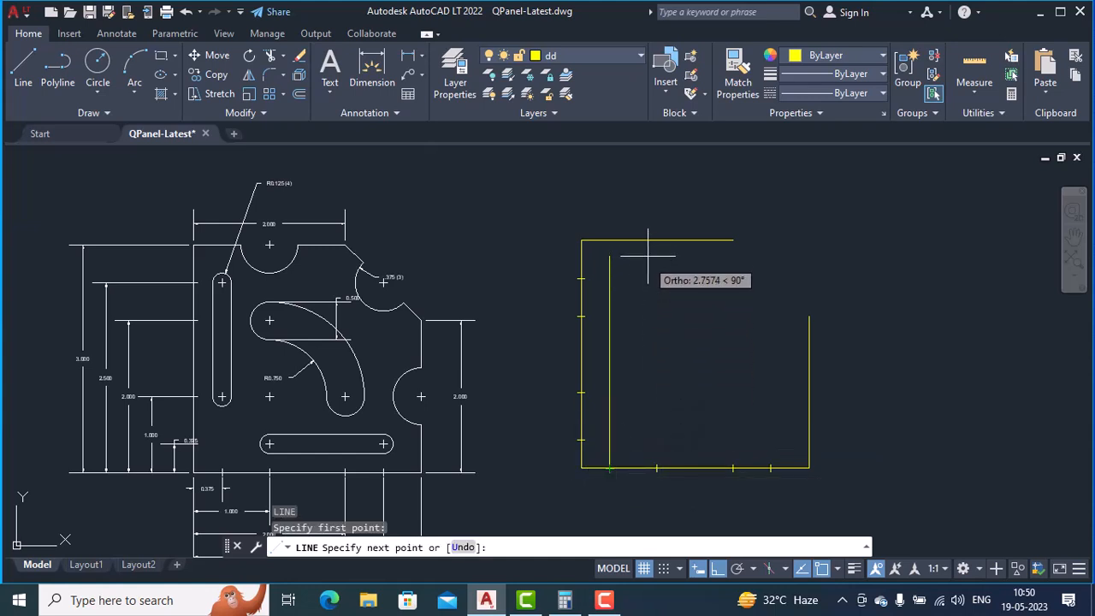
{"action": "left_click", "coordinate": [651, 209]}
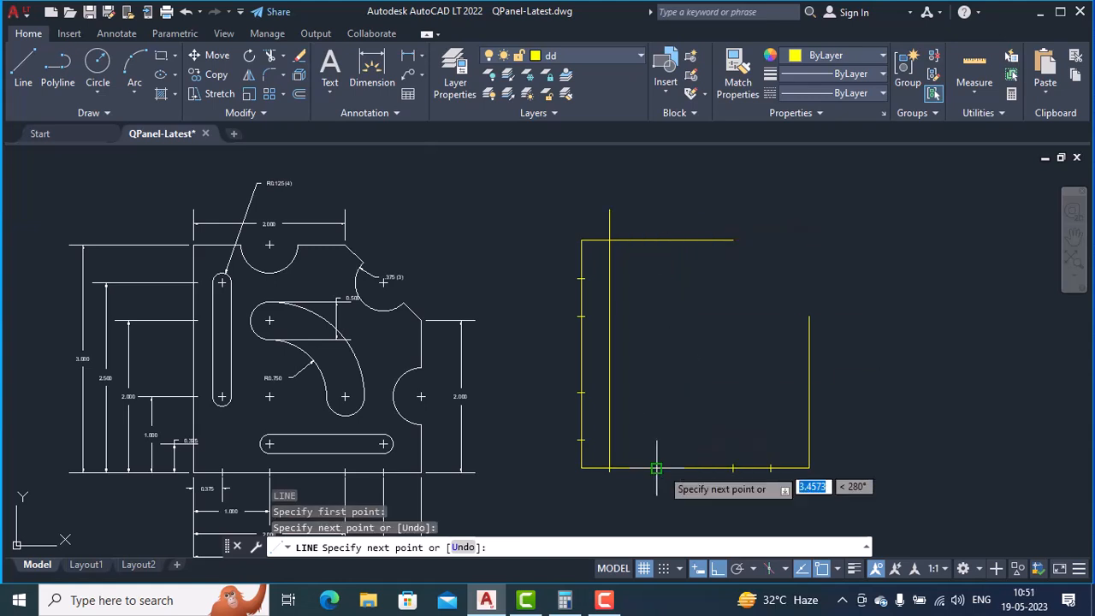
{"action": "key", "text": "Return"}
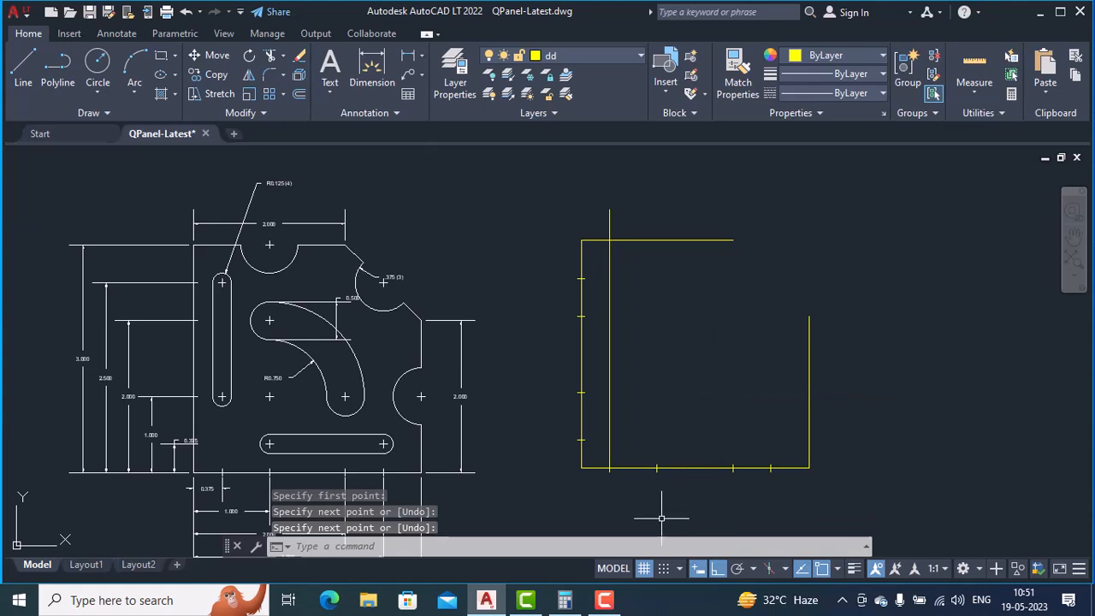
Draw vertical construction lines from the three remaining point markers on the bottom edge upward past the top edge's level.
{"action": "key", "text": "Return"}
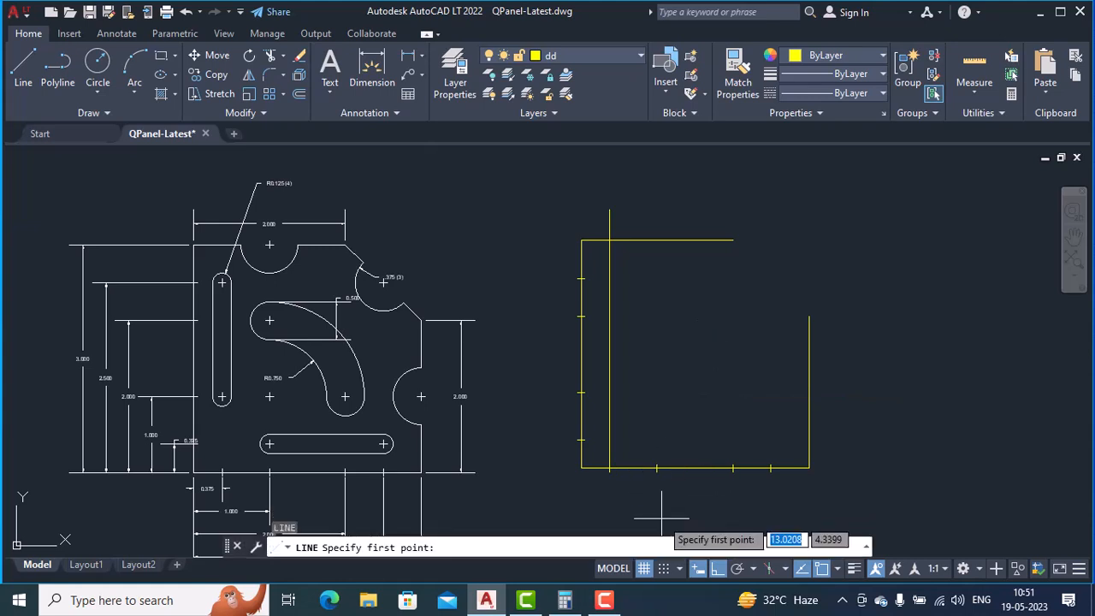
{"action": "left_click", "coordinate": [656, 469]}
{"action": "left_click", "coordinate": [678, 204]}
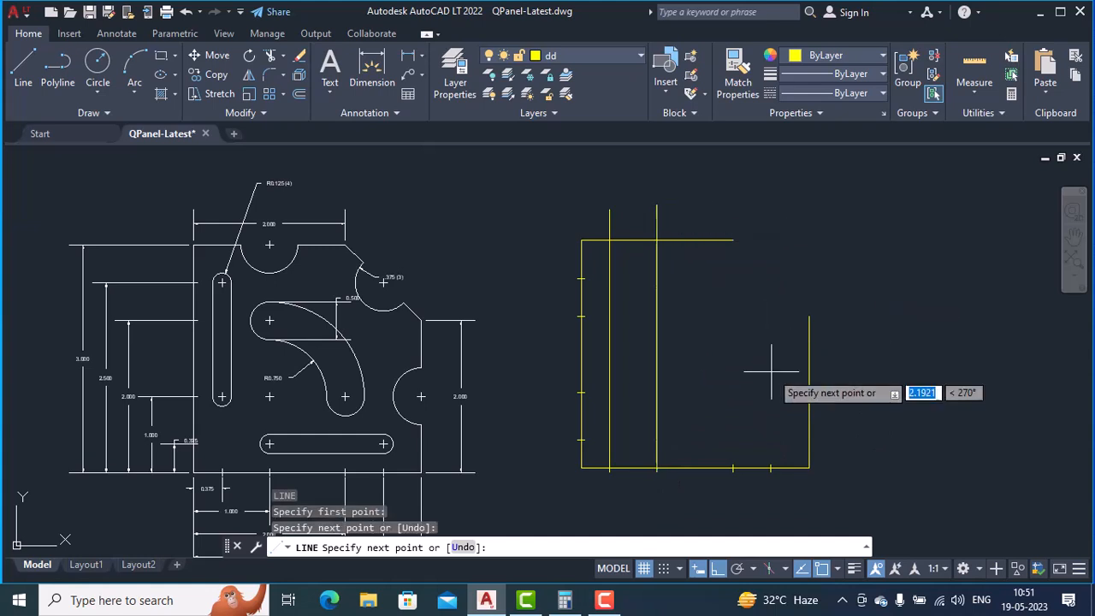
{"action": "key", "text": "Return"}
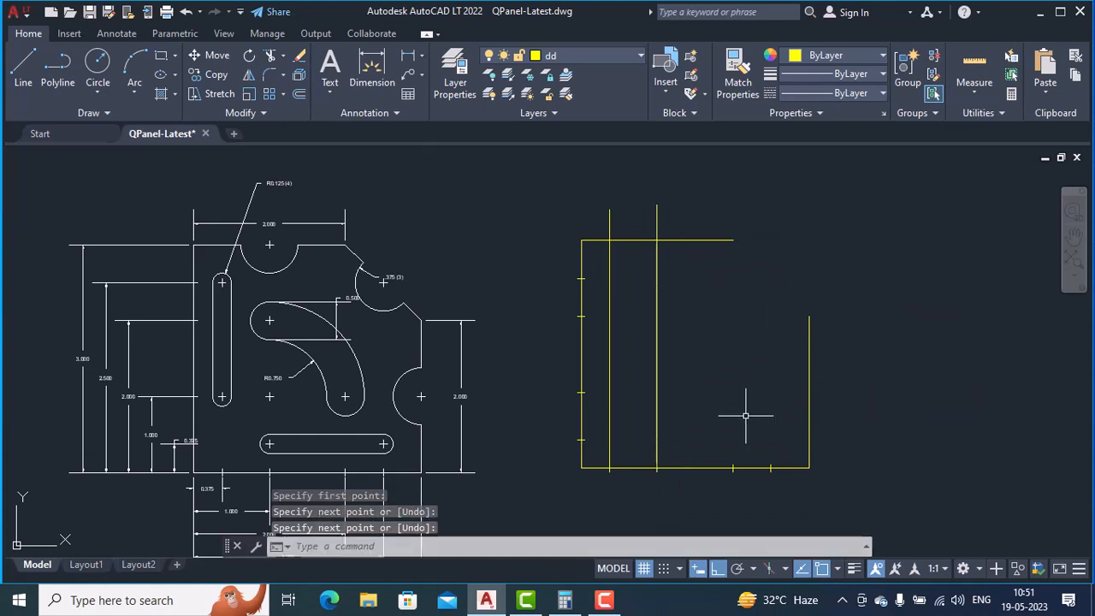
{"action": "key", "text": "Return"}
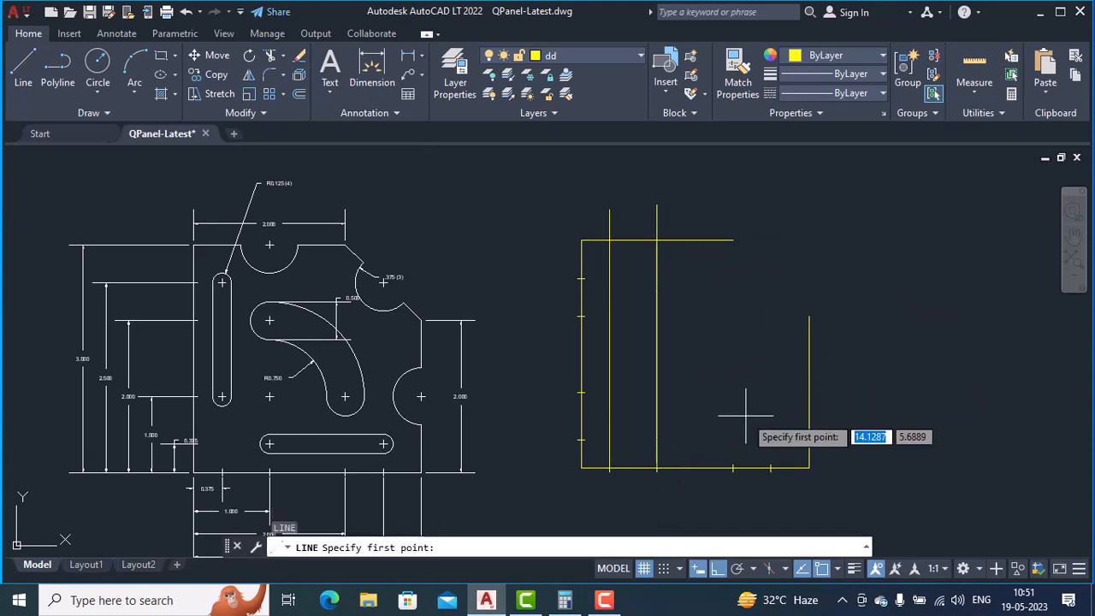
{"action": "left_click", "coordinate": [732, 468]}
{"action": "left_click", "coordinate": [732, 213]}
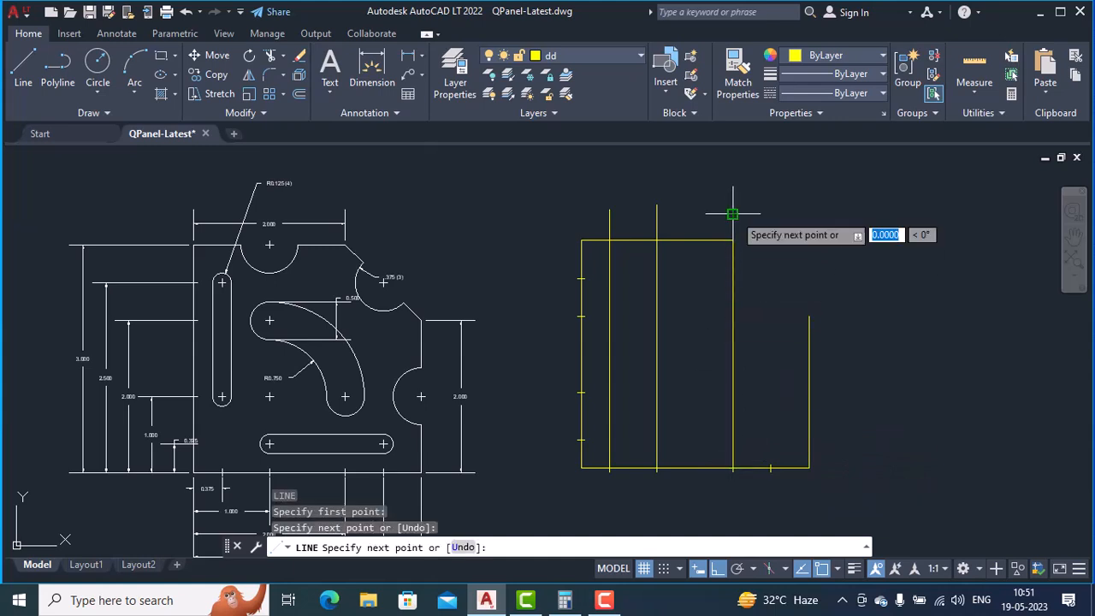
{"action": "key", "text": "Return"}
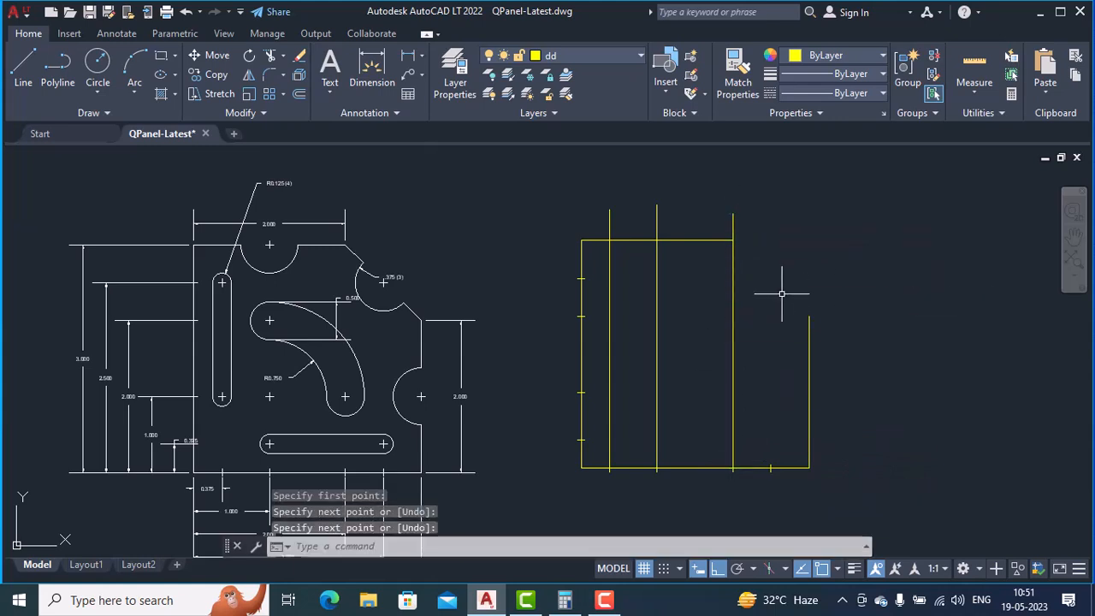
{"action": "key", "text": "Return"}
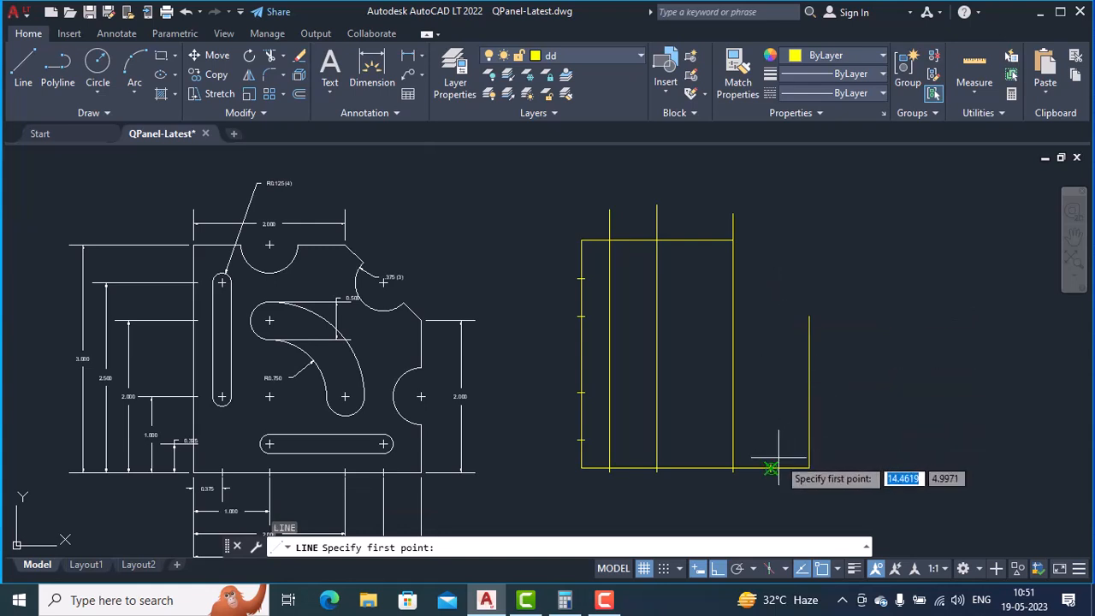
{"action": "left_click", "coordinate": [771, 469]}
{"action": "left_click", "coordinate": [785, 197]}
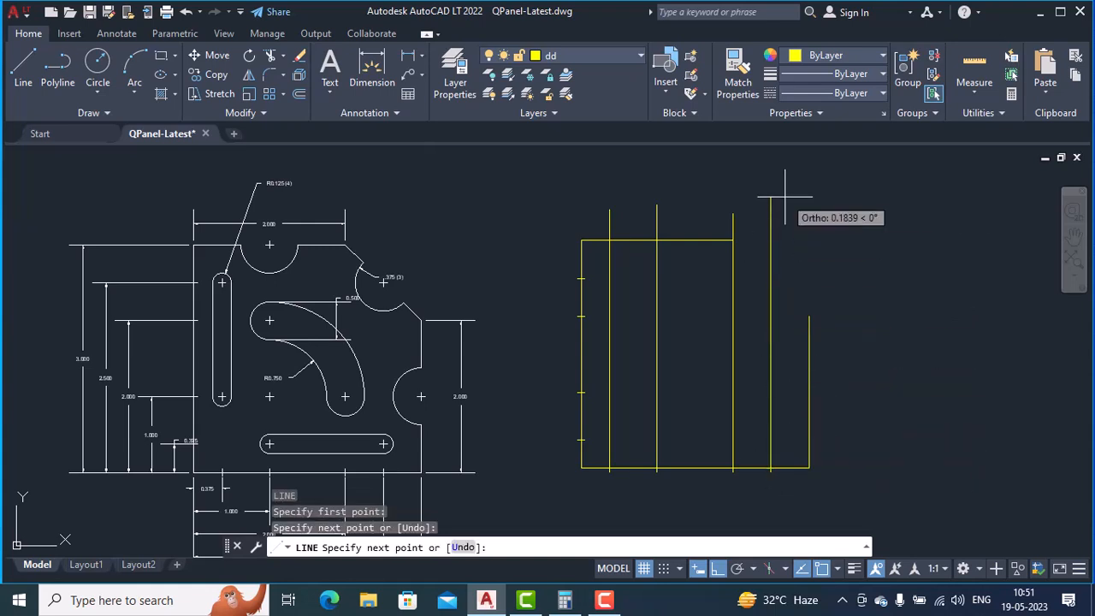
{"action": "key", "text": "Return"}
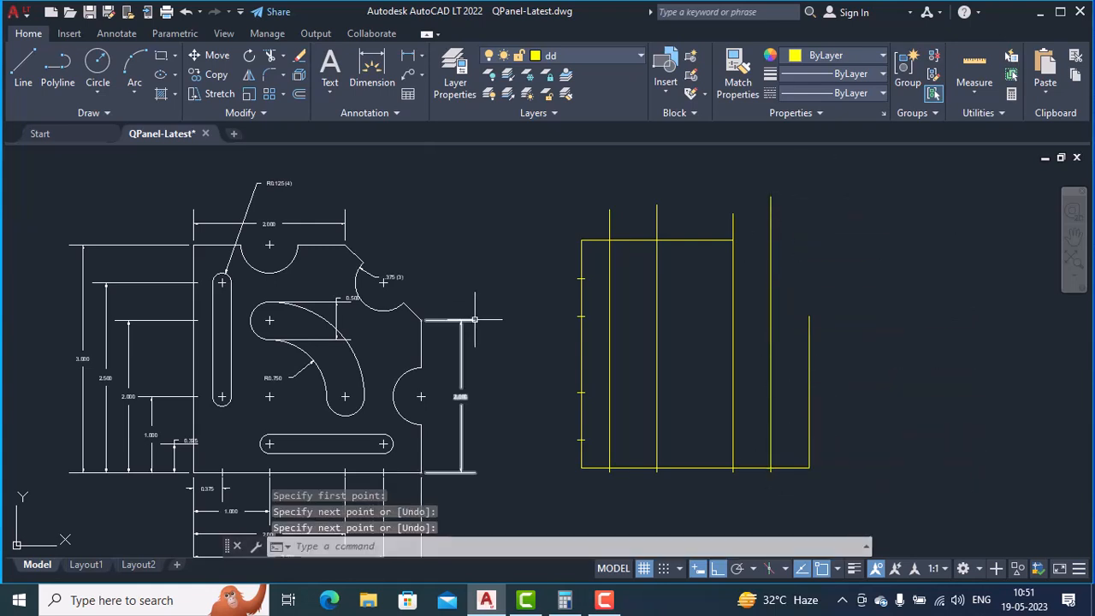
Draw horizontal construction lines from the two lowest point markers on the left edge to beyond the right edge.
{"action": "key", "text": "Return"}
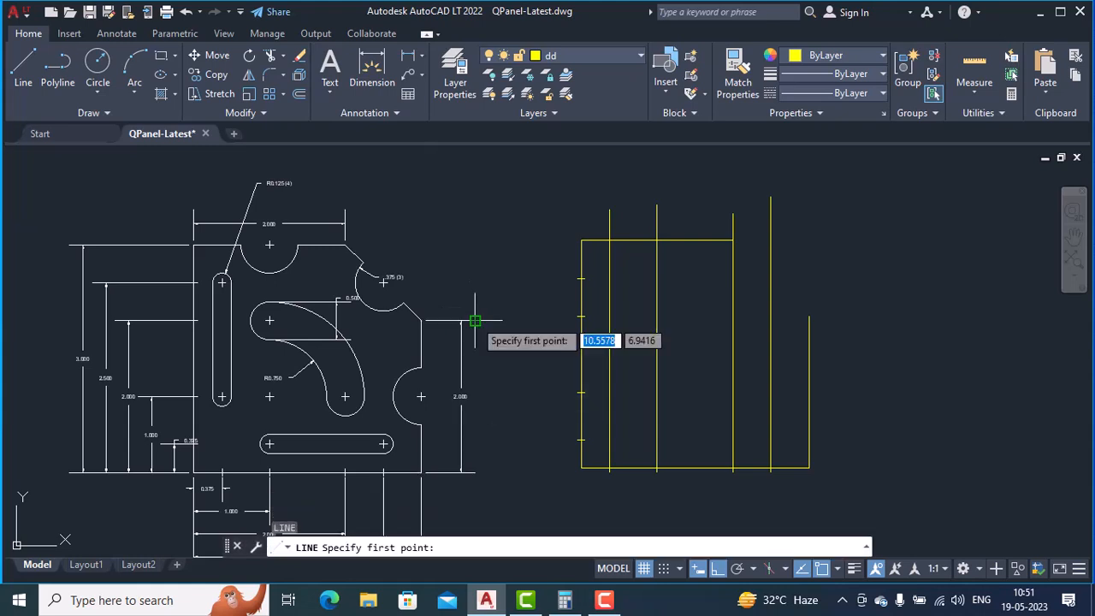
{"action": "left_click", "coordinate": [581, 440]}
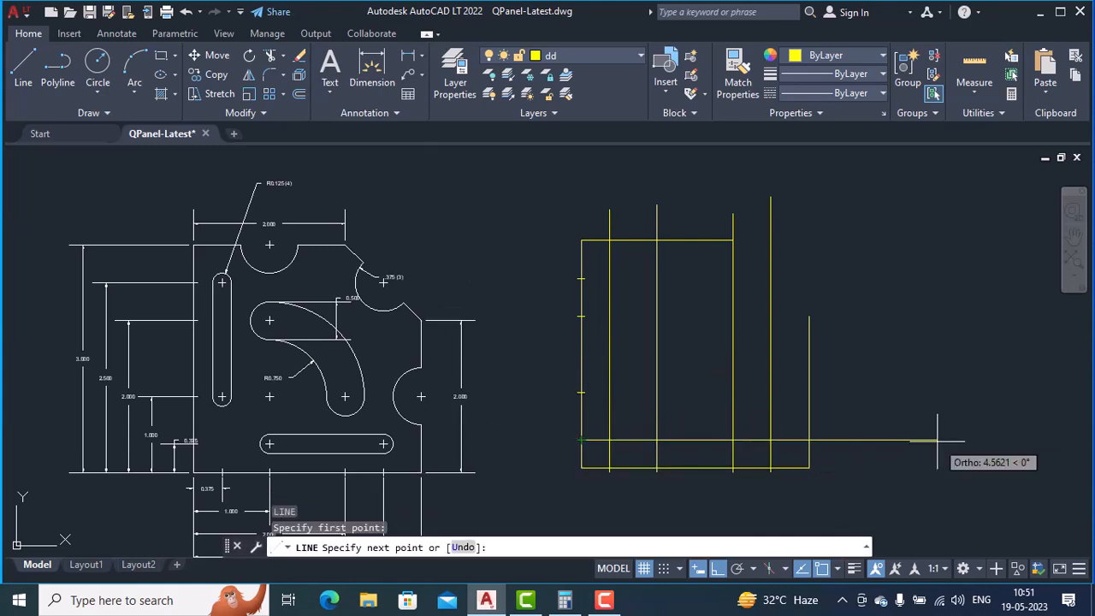
{"action": "left_click", "coordinate": [854, 449]}
{"action": "key", "text": "Return"}
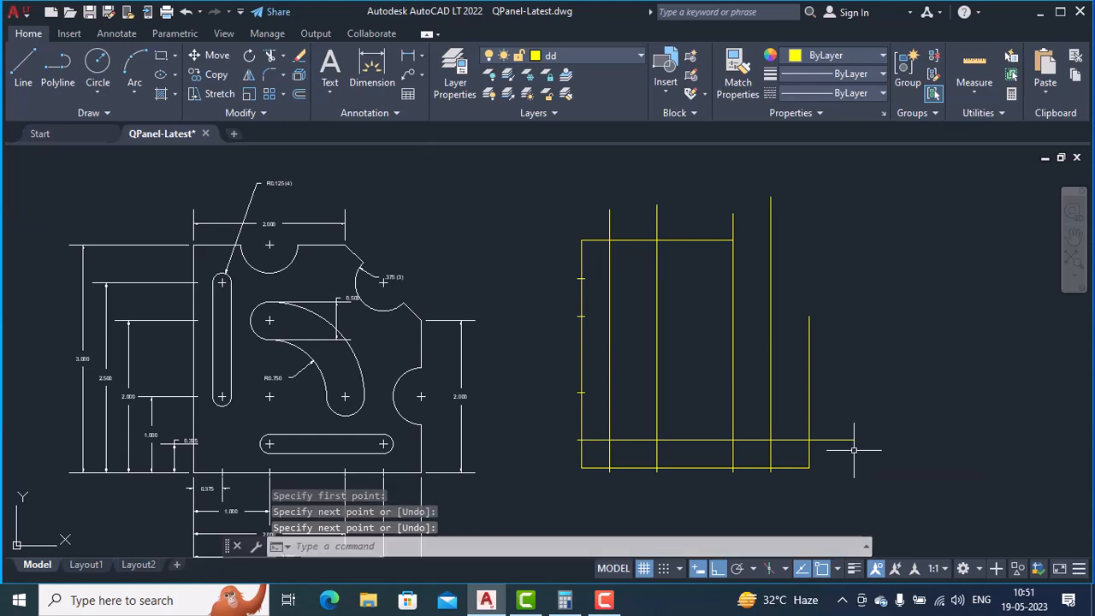
{"action": "key", "text": "Return"}
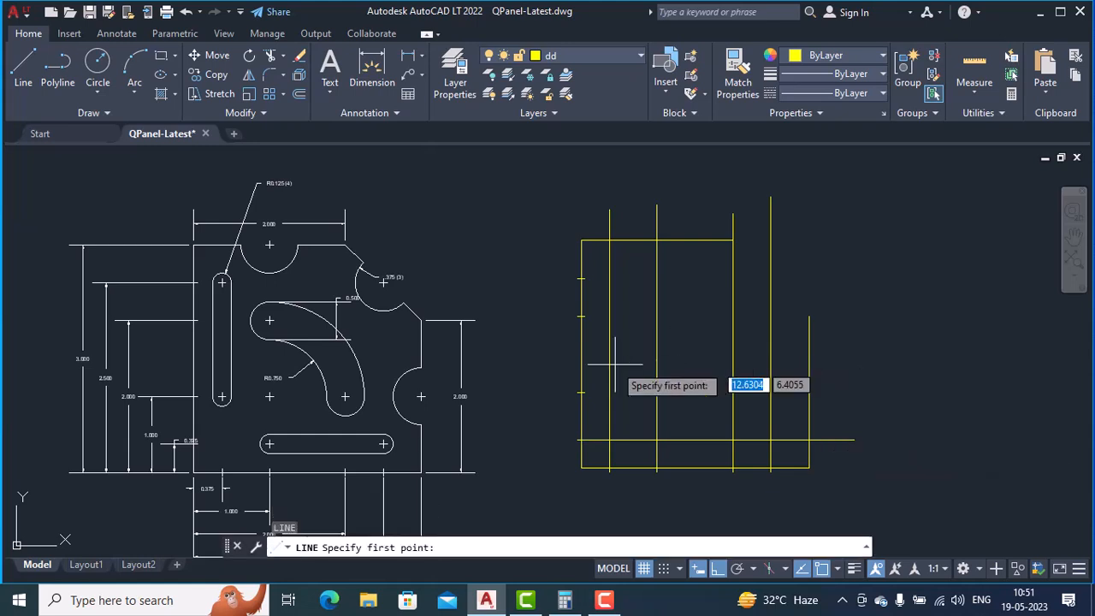
{"action": "left_click", "coordinate": [580, 393]}
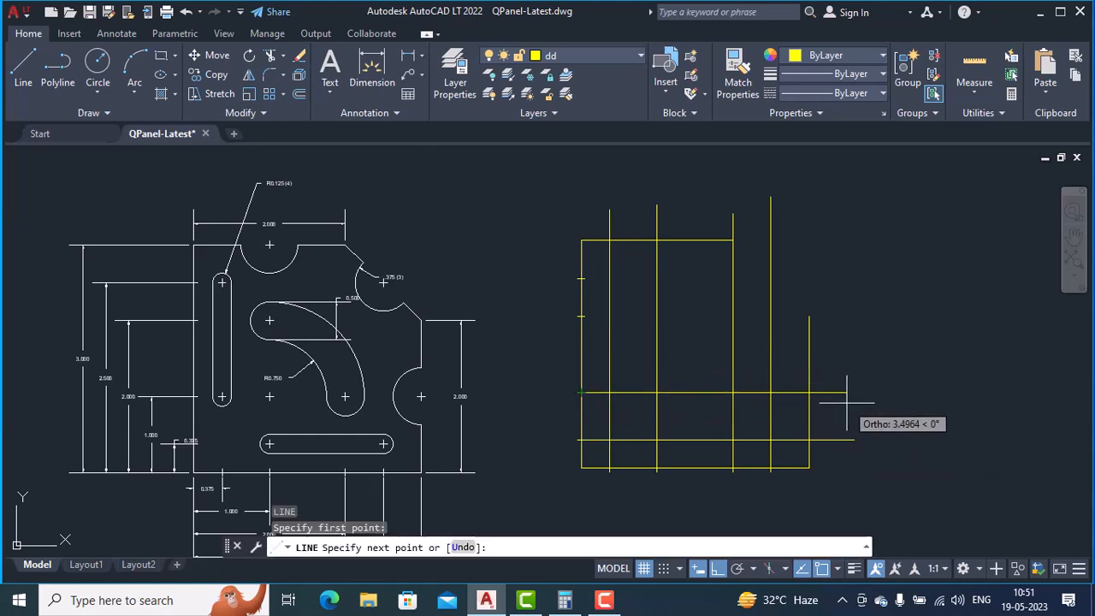
{"action": "left_click", "coordinate": [847, 396]}
{"action": "key", "text": "Return"}
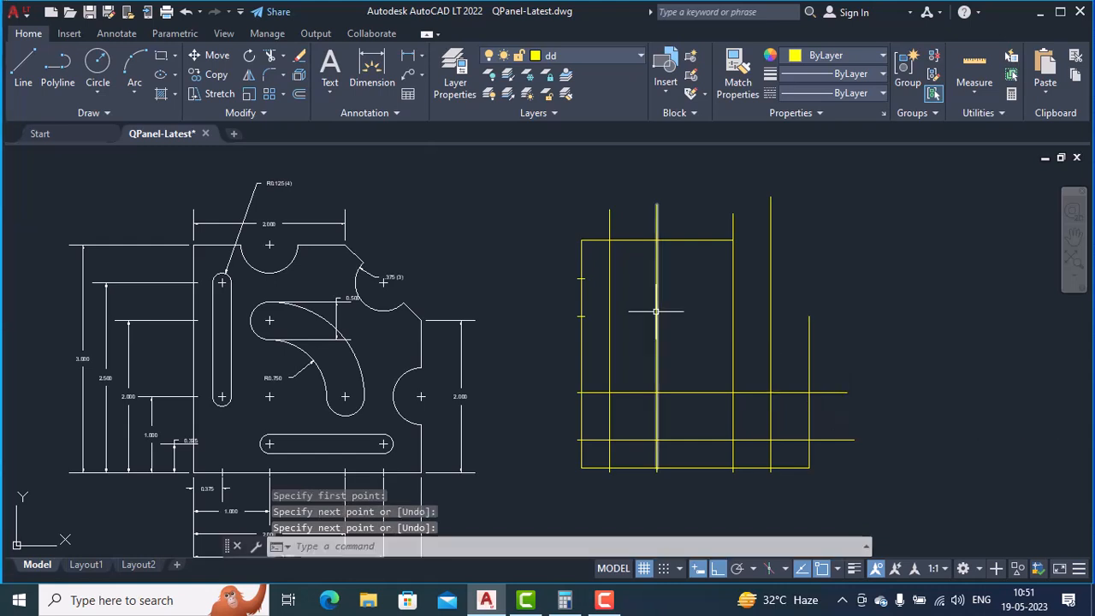
Draw horizontal construction lines from the two upper point markers on the left edge to beyond the right edge's position.
{"action": "key", "text": "Return"}
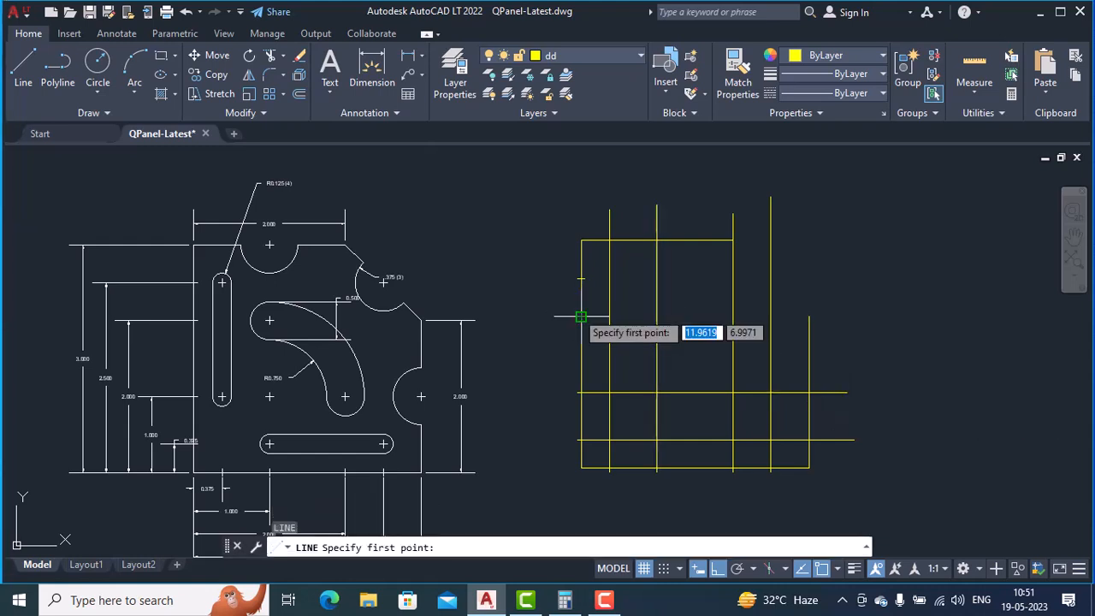
{"action": "left_click", "coordinate": [580, 316]}
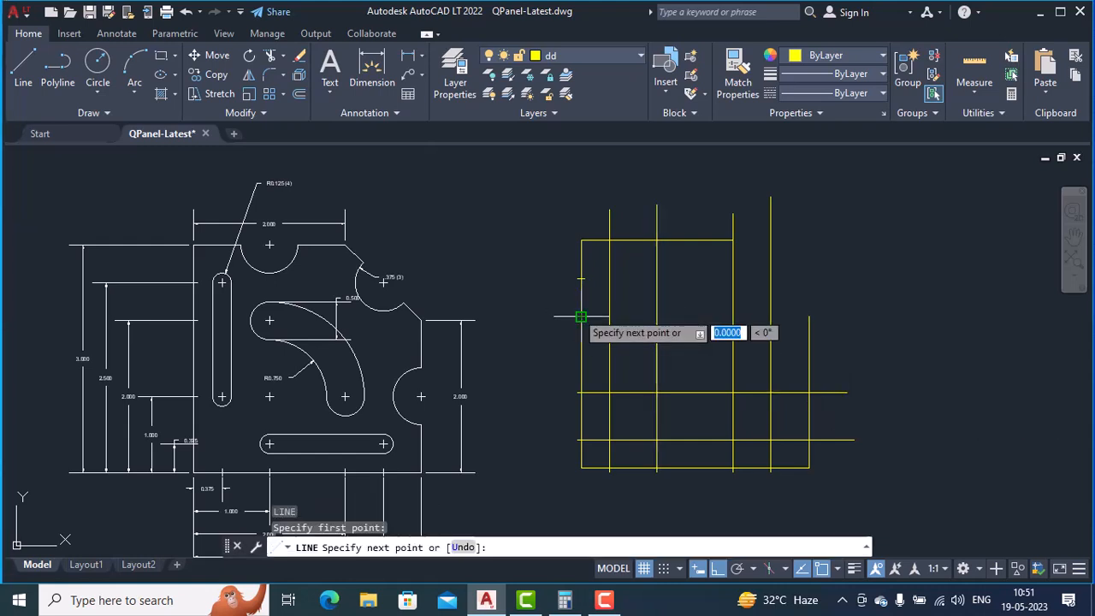
{"action": "left_click", "coordinate": [860, 340]}
{"action": "key", "text": "Return"}
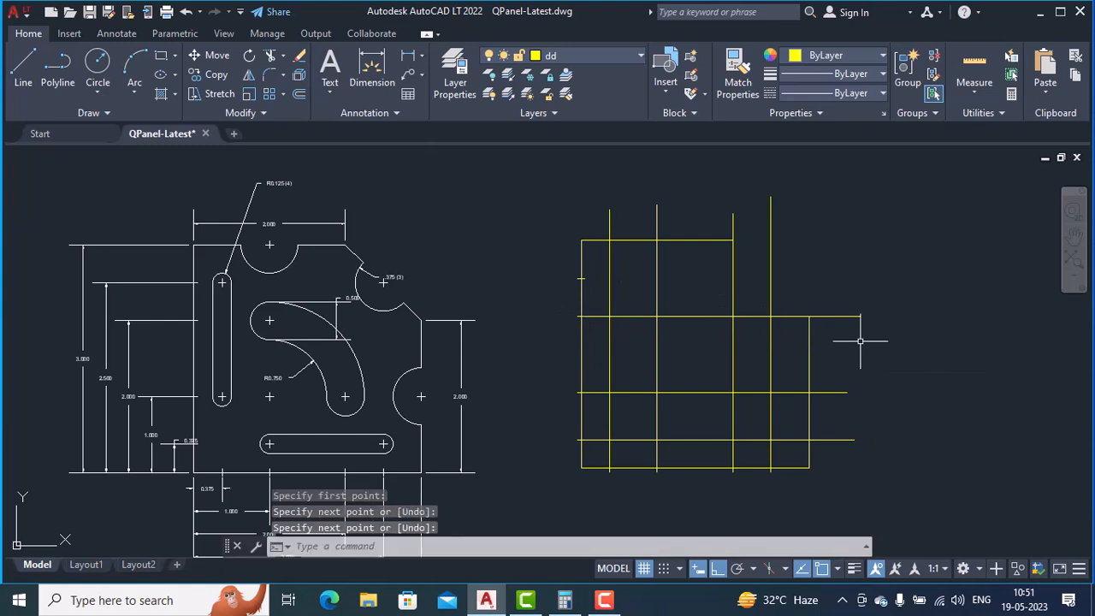
{"action": "key", "text": "Return"}
{"action": "left_click", "coordinate": [575, 281]}
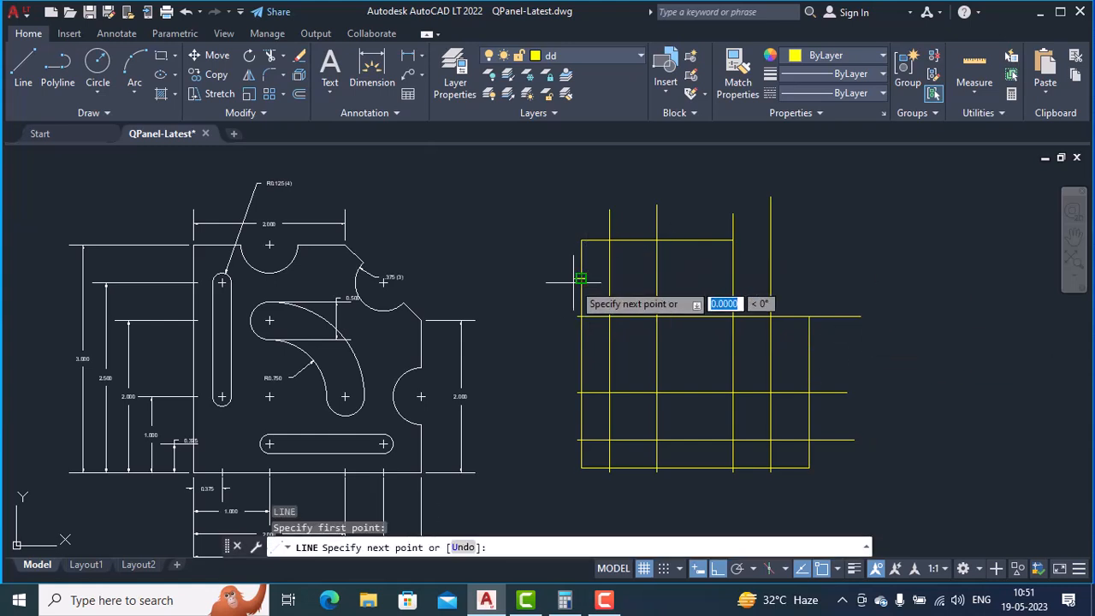
{"action": "left_click", "coordinate": [829, 280]}
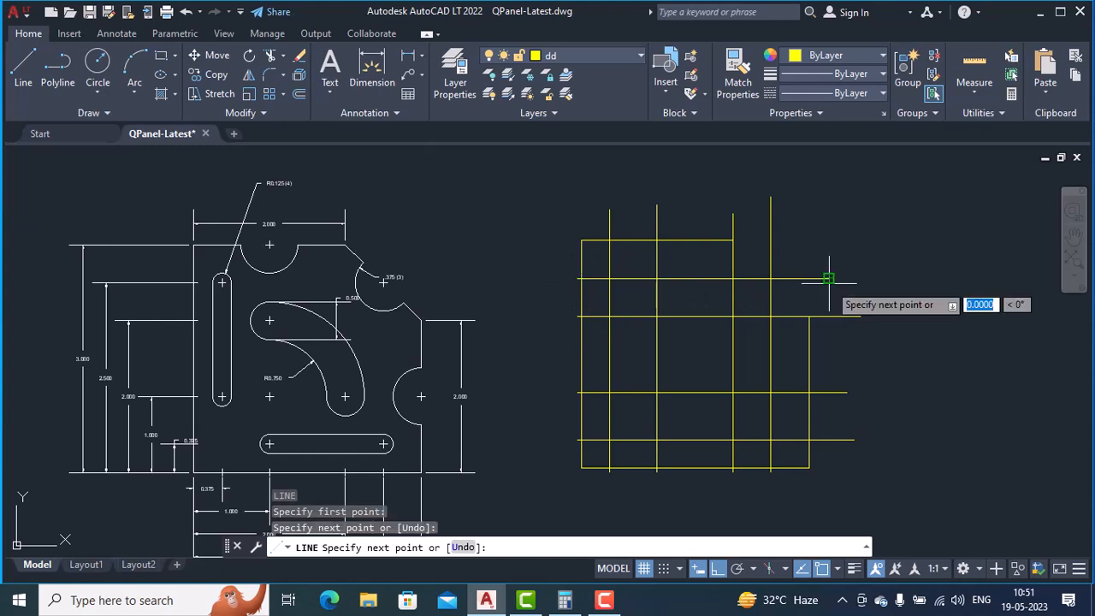
{"action": "key", "text": "Return"}
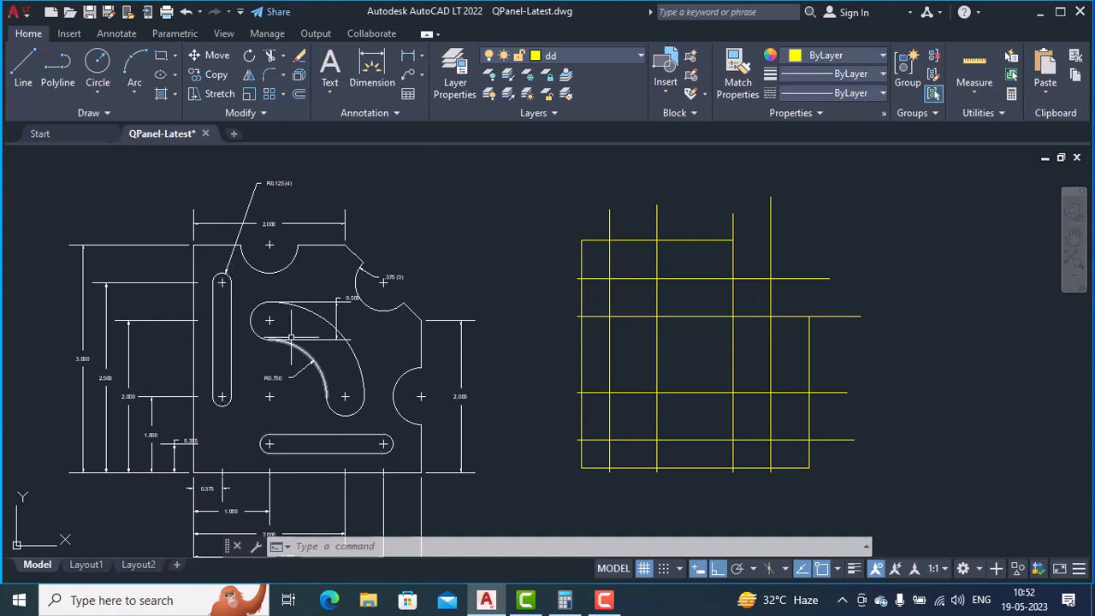
Draw a circle of radius 0.125 centred where the leftmost vertical construction line crosses the topmost horizontal construction line.
{"action": "scroll", "coordinate": [296, 175], "scroll_direction": "up", "scroll_amount": 4}
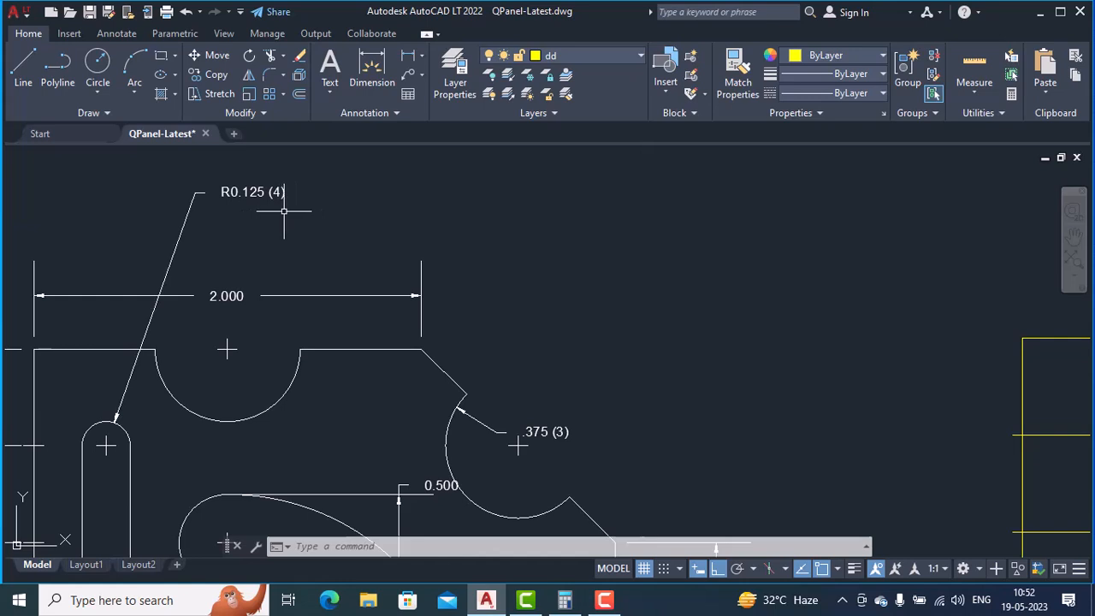
{"action": "scroll", "coordinate": [243, 293], "scroll_direction": "down", "scroll_amount": 4}
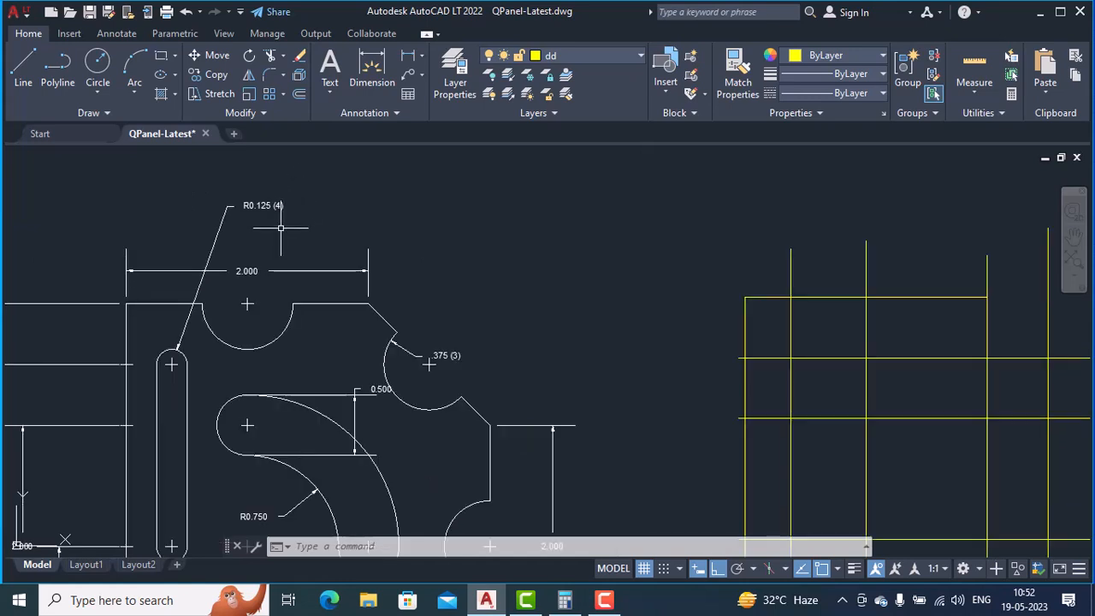
{"action": "middle_click_drag", "start_coordinate": [219, 337], "coordinate": [219, 310]}
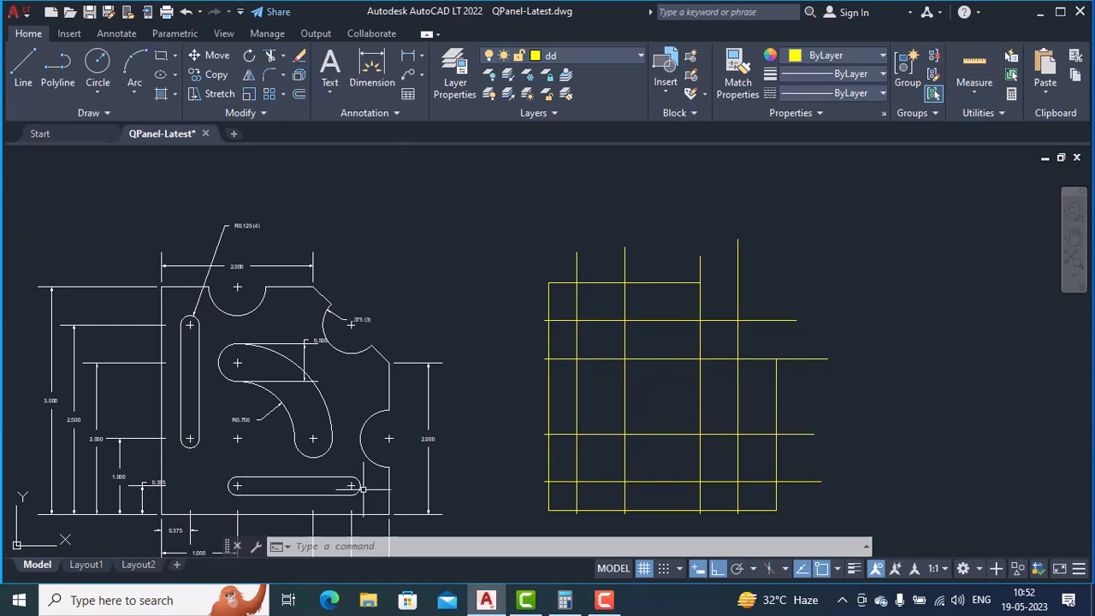
{"action": "scroll", "coordinate": [234, 224], "scroll_direction": "up", "scroll_amount": 4}
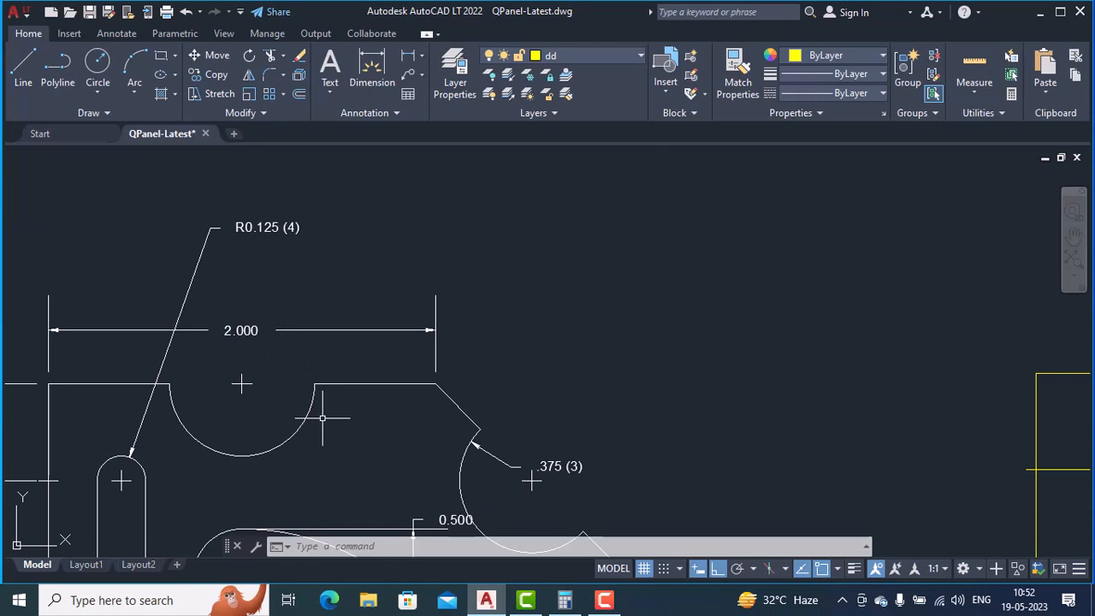
{"action": "middle_click_drag", "start_coordinate": [323, 418], "coordinate": [273, 328]}
{"action": "scroll", "coordinate": [294, 326], "scroll_direction": "down", "scroll_amount": 2}
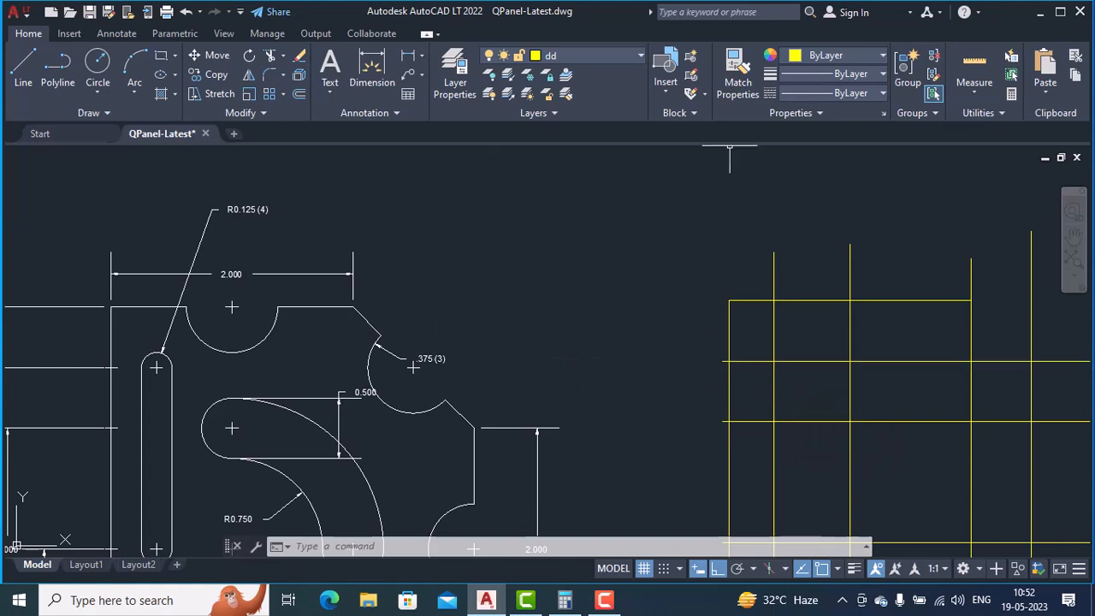
{"action": "left_click", "coordinate": [99, 88]}
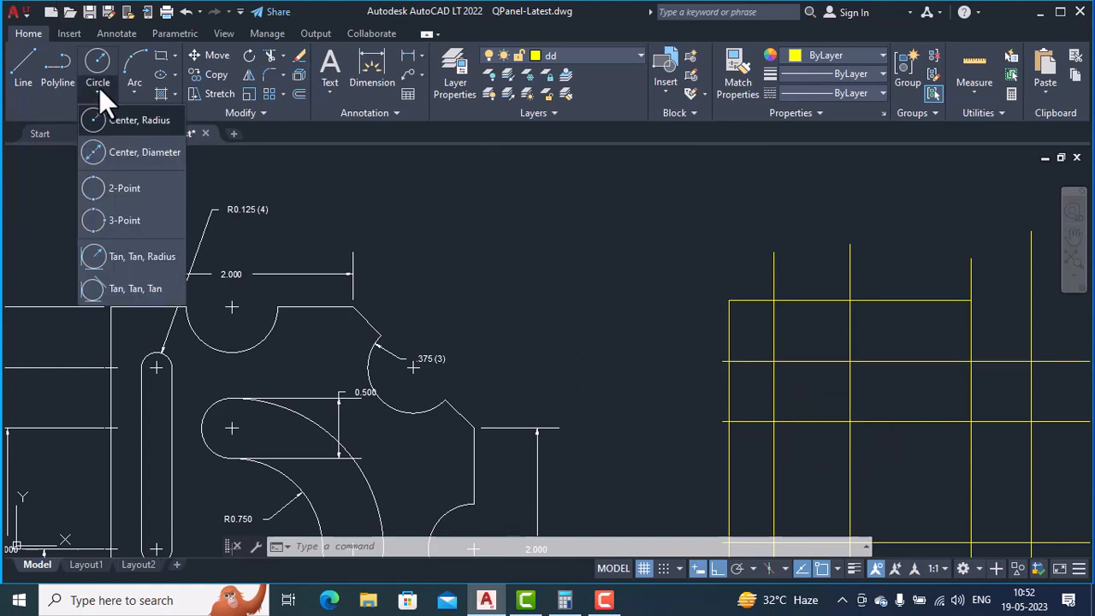
{"action": "left_click", "coordinate": [120, 121]}
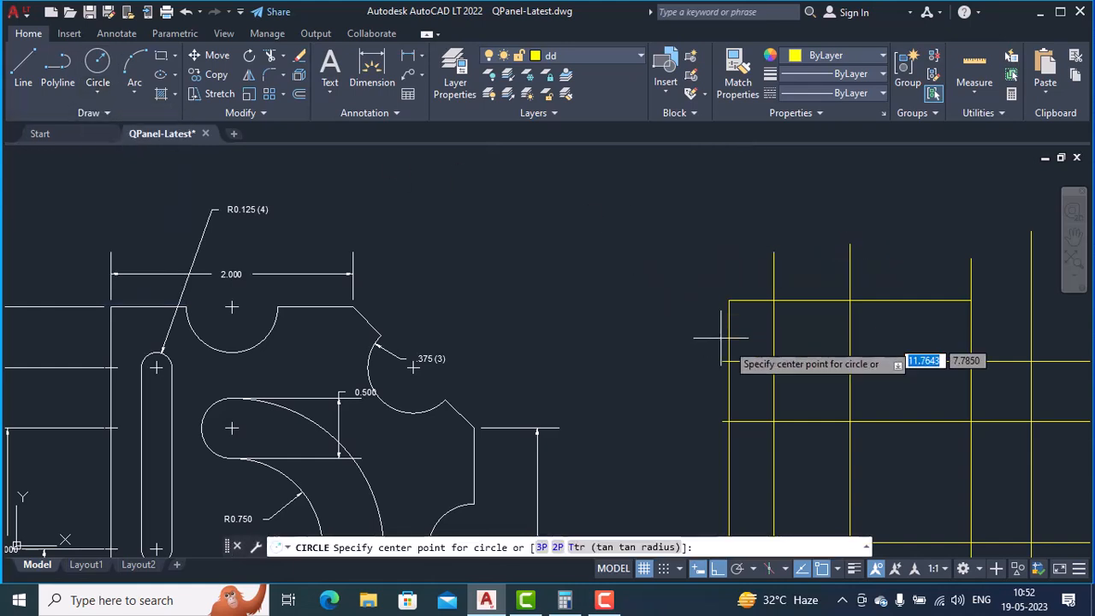
{"action": "left_click", "coordinate": [773, 361]}
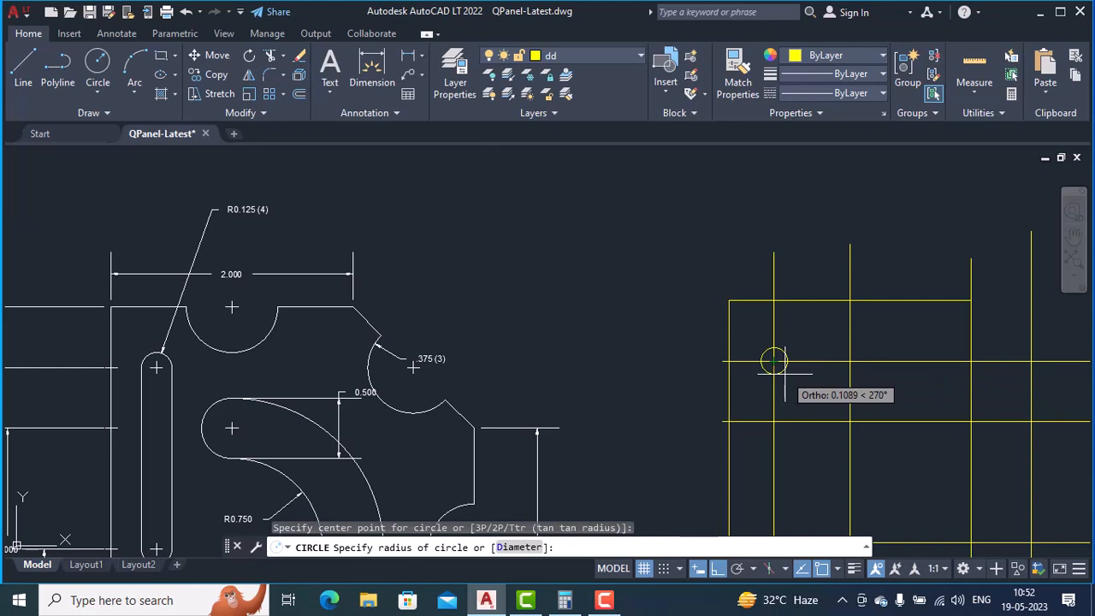
{"action": "type", "text": "0"}
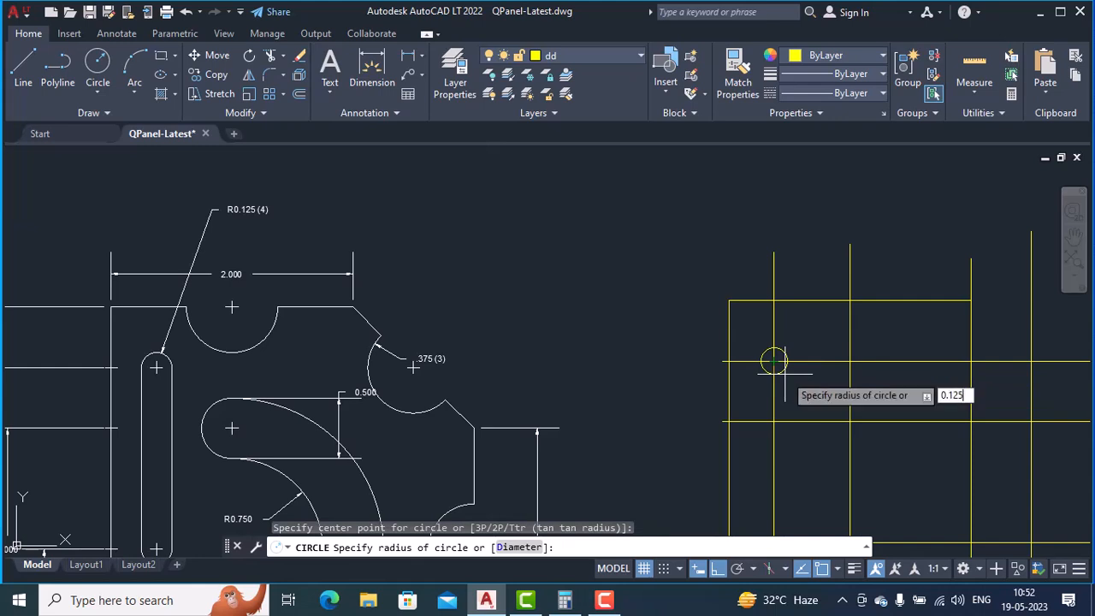
{"action": "type", "text": ".125"}
{"action": "key", "text": "Return"}
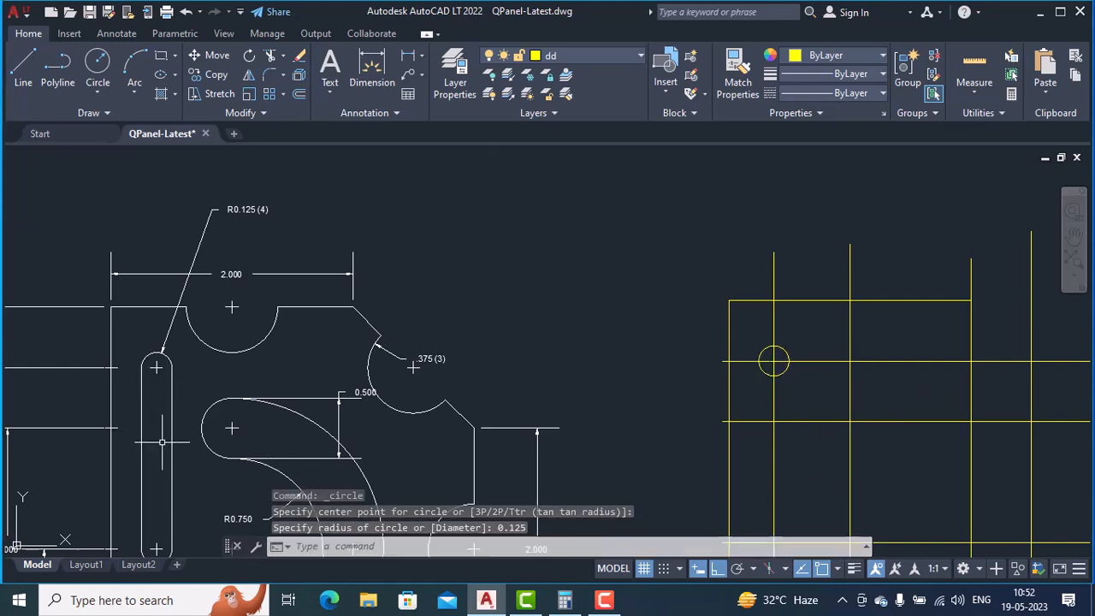
Draw a circle of radius 0.125 centred where the leftmost vertical construction line crosses the second-lowest horizontal construction line.
{"action": "middle_click_drag", "start_coordinate": [158, 442], "coordinate": [183, 273]}
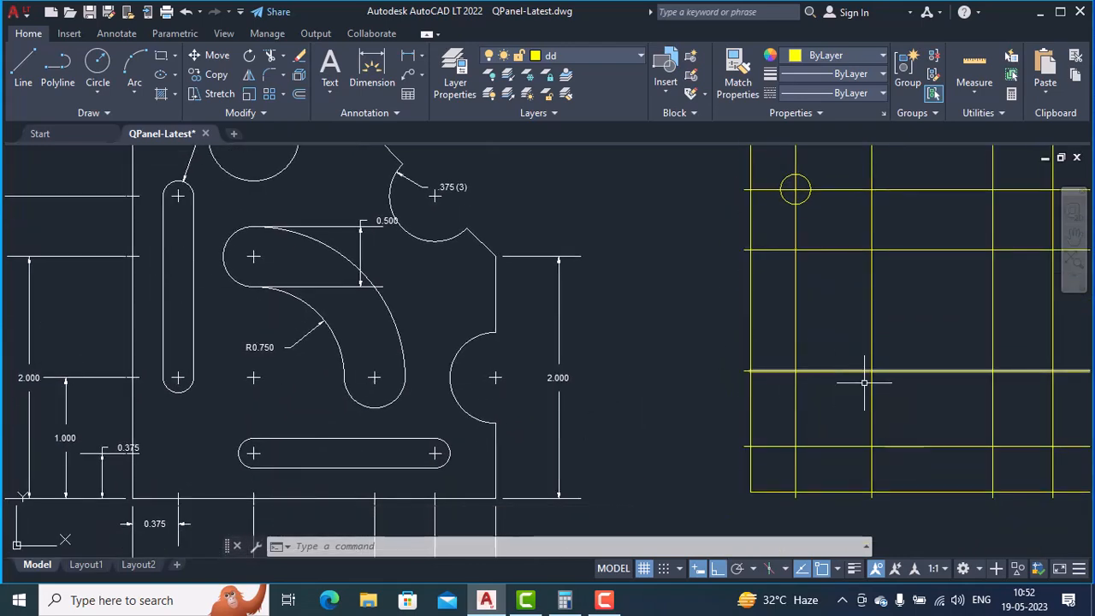
{"action": "left_click", "coordinate": [100, 84]}
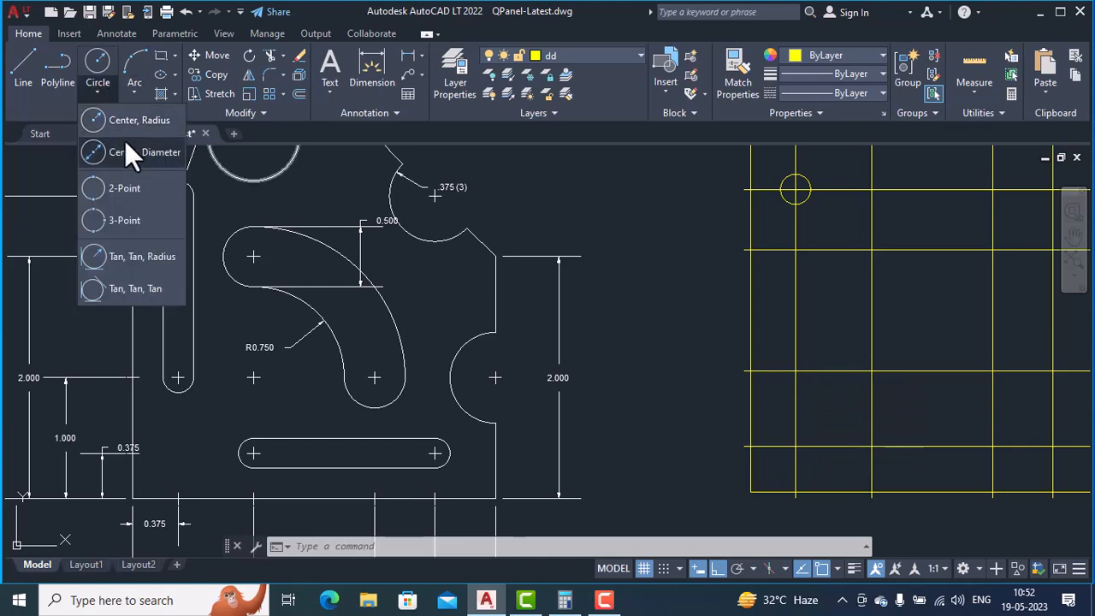
{"action": "left_click", "coordinate": [139, 121]}
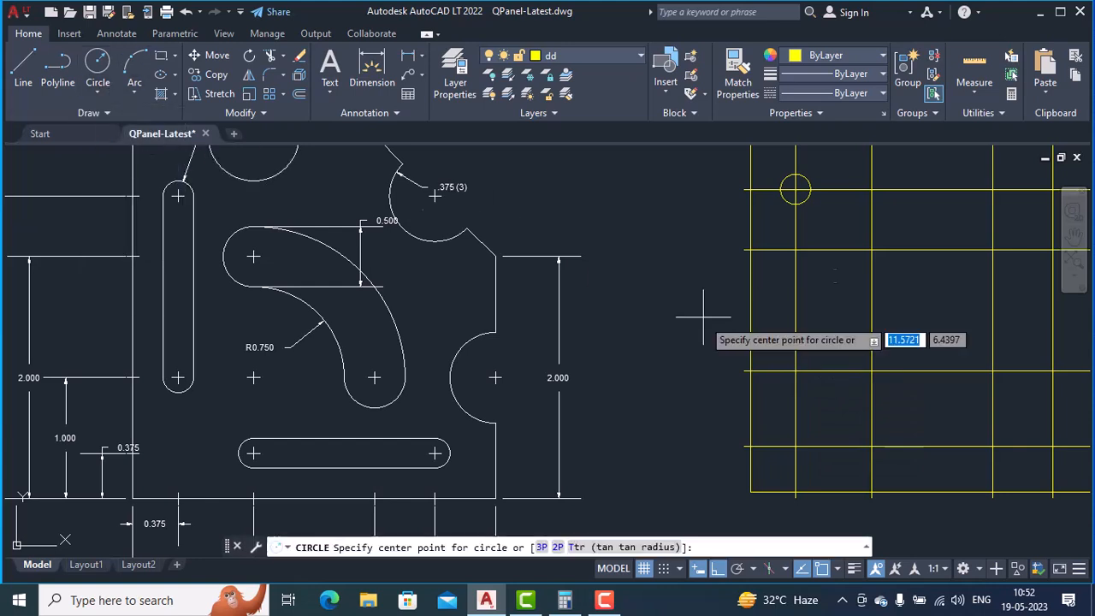
{"action": "left_click", "coordinate": [795, 370]}
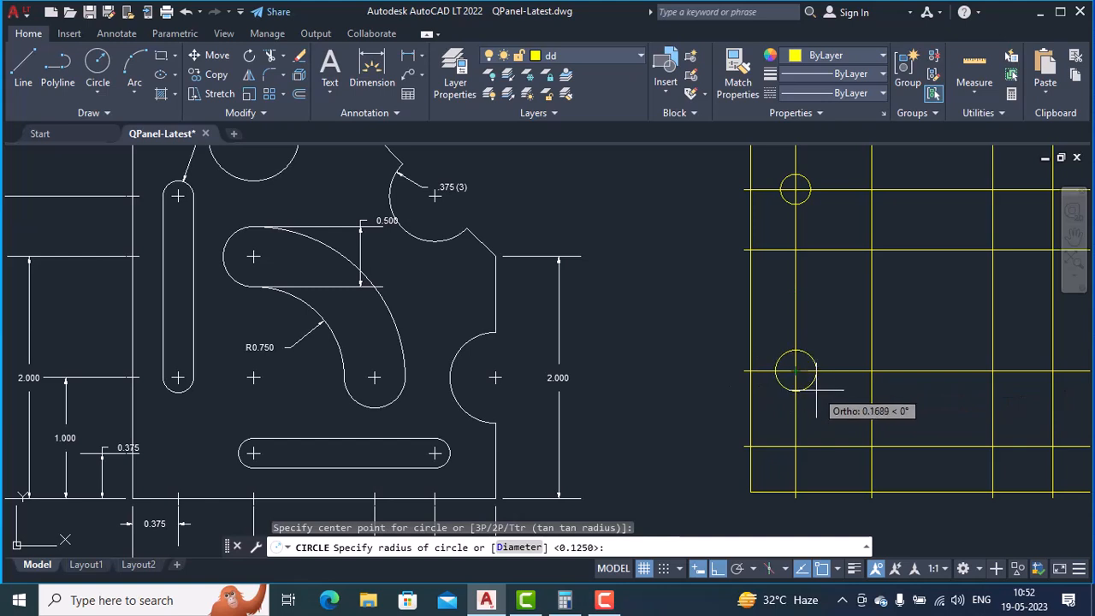
{"action": "type", "text": "0.125"}
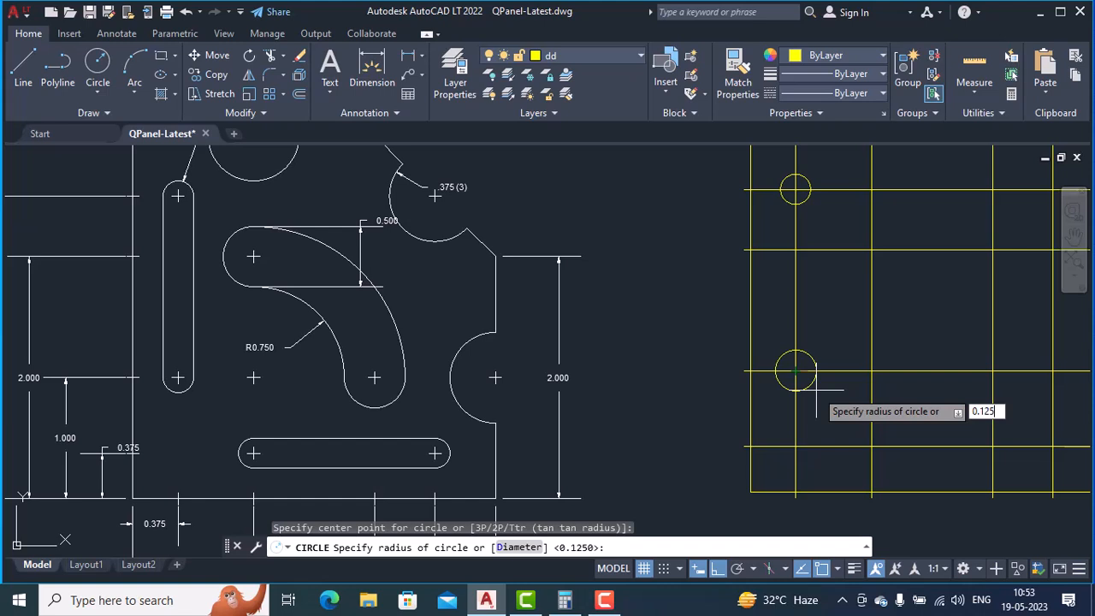
{"action": "key", "text": "Return"}
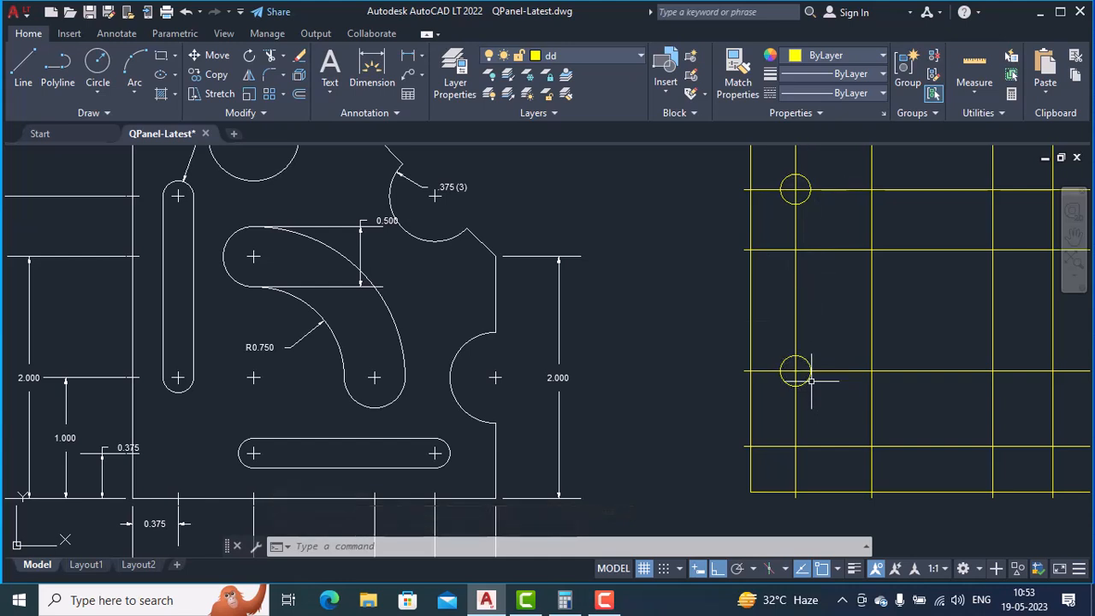
Draw a vertical line tangent to the right sides of the upper and lower 0.125 radius circles.
{"action": "type", "text": "l"}
{"action": "key", "text": "Return"}
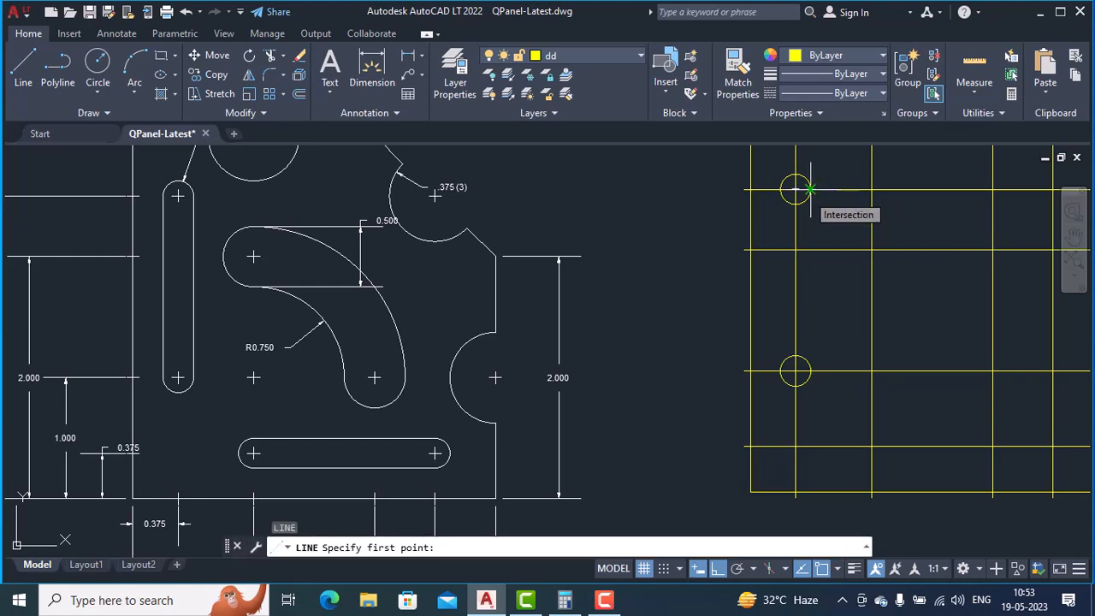
{"action": "type", "text": "tan"}
{"action": "key", "text": "Return"}
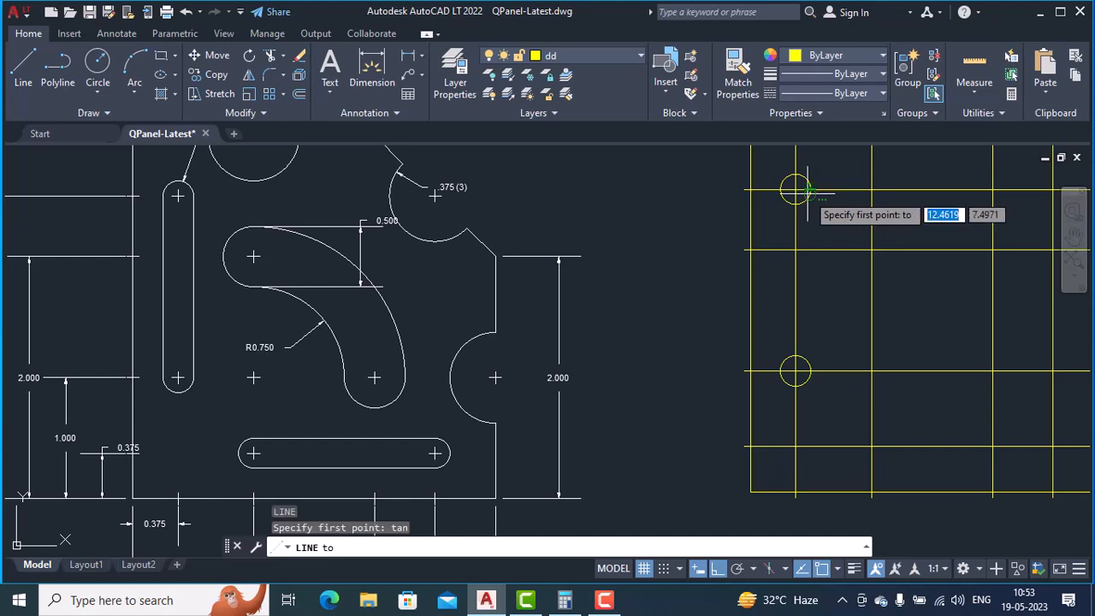
{"action": "left_click", "coordinate": [808, 190]}
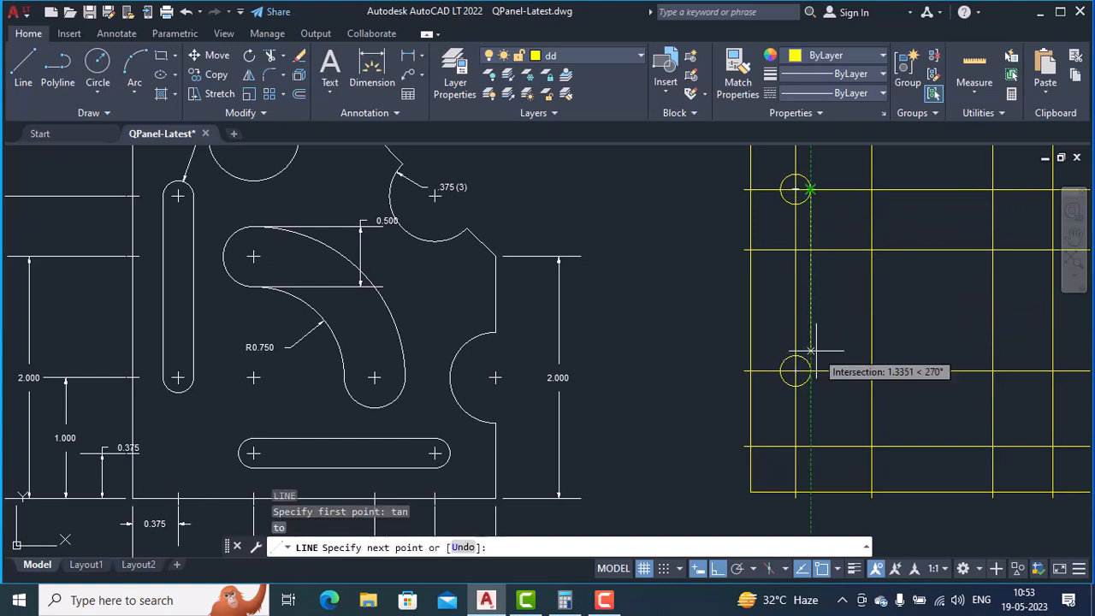
{"action": "type", "text": "tan"}
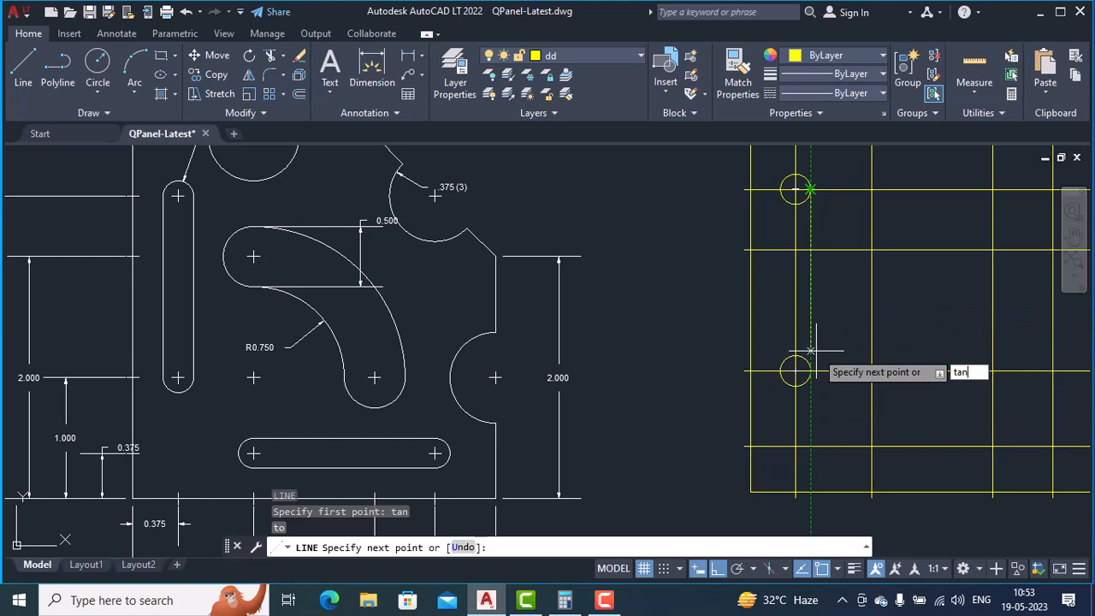
{"action": "key", "text": "Return"}
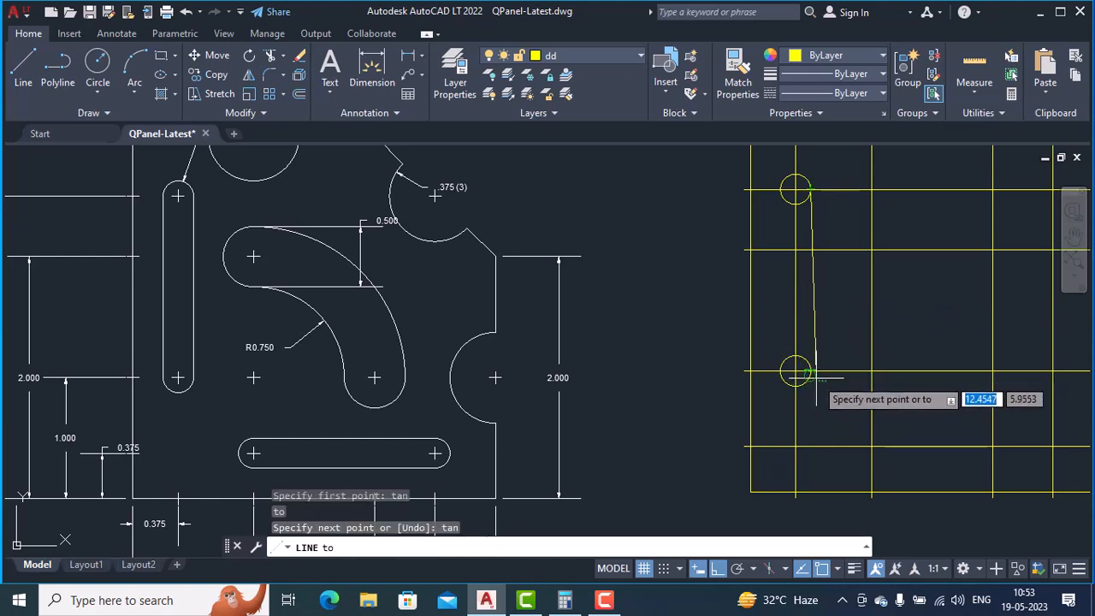
{"action": "left_click", "coordinate": [810, 374]}
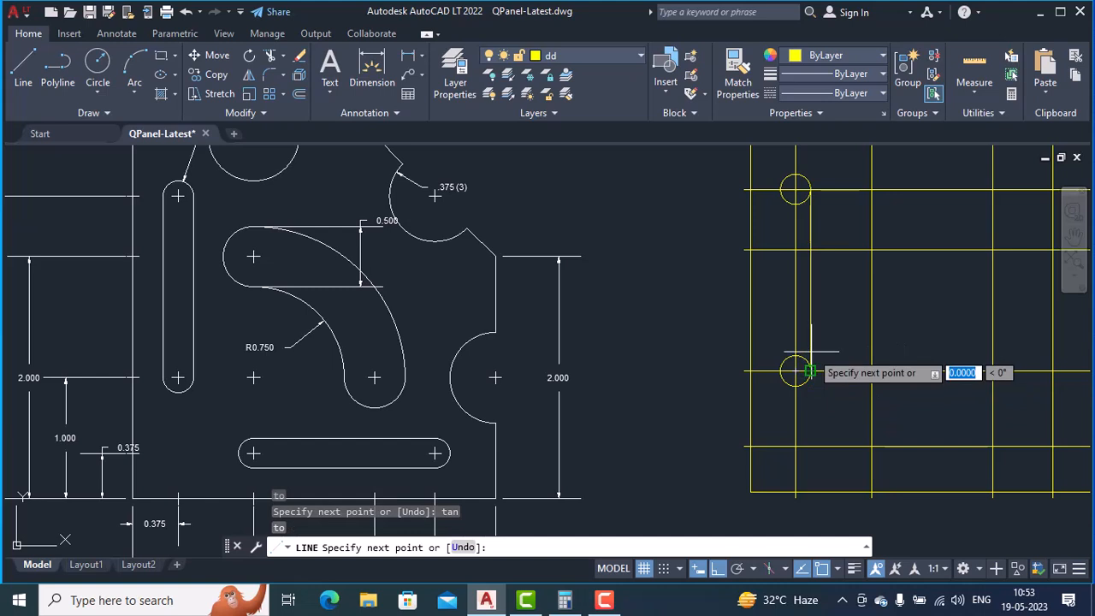
{"action": "key", "text": "Return"}
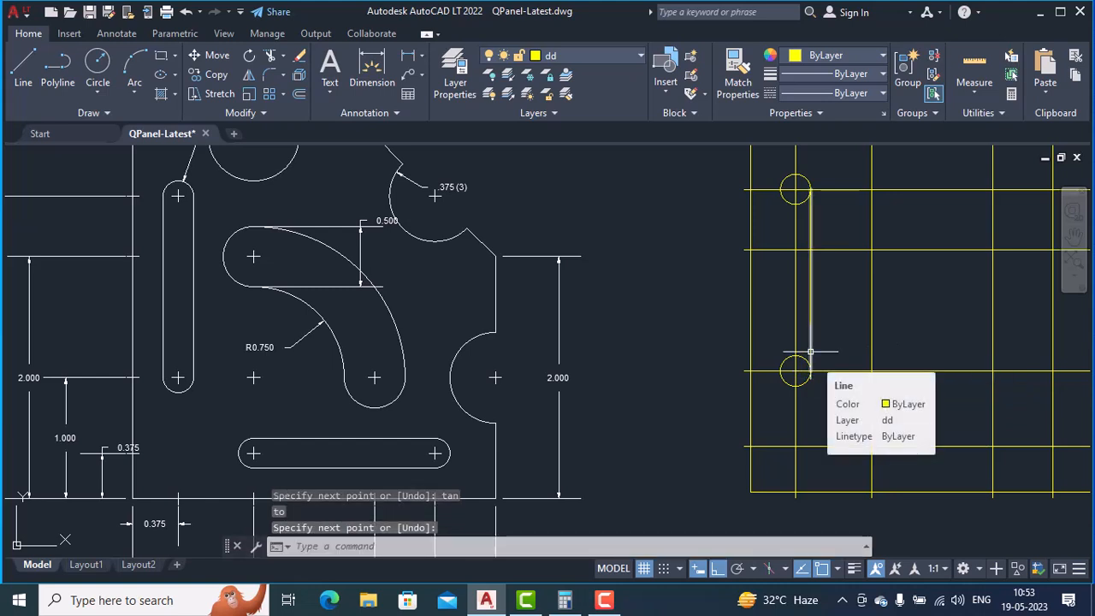
Draw a vertical line tangent to the left sides of the upper and lower 0.125 radius circles.
{"action": "key", "text": "Return"}
{"action": "type", "text": "ta"}
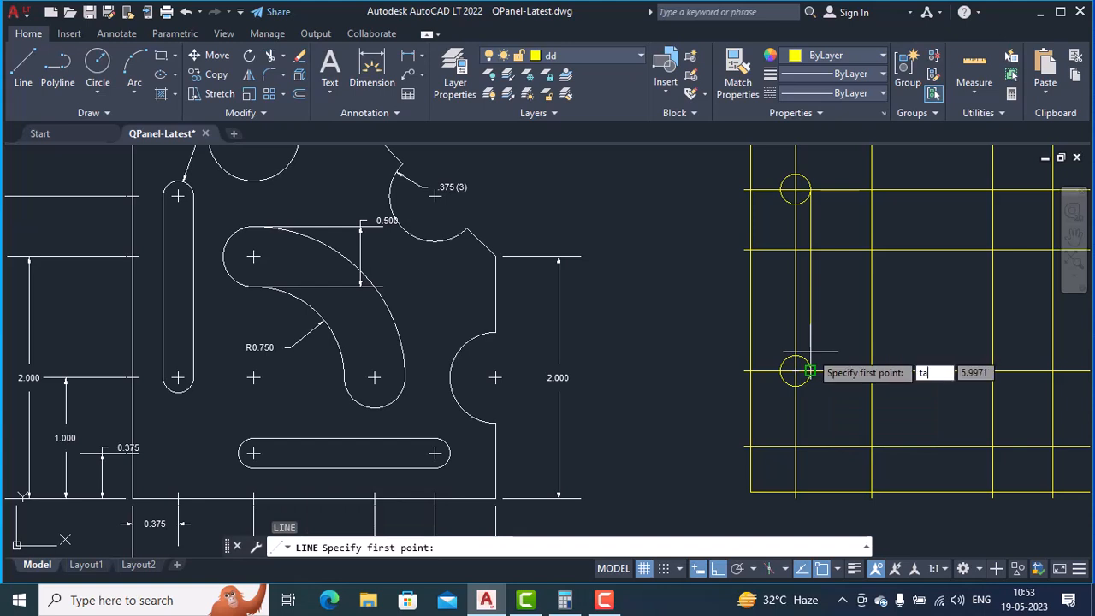
{"action": "type", "text": "n"}
{"action": "key", "text": "Return"}
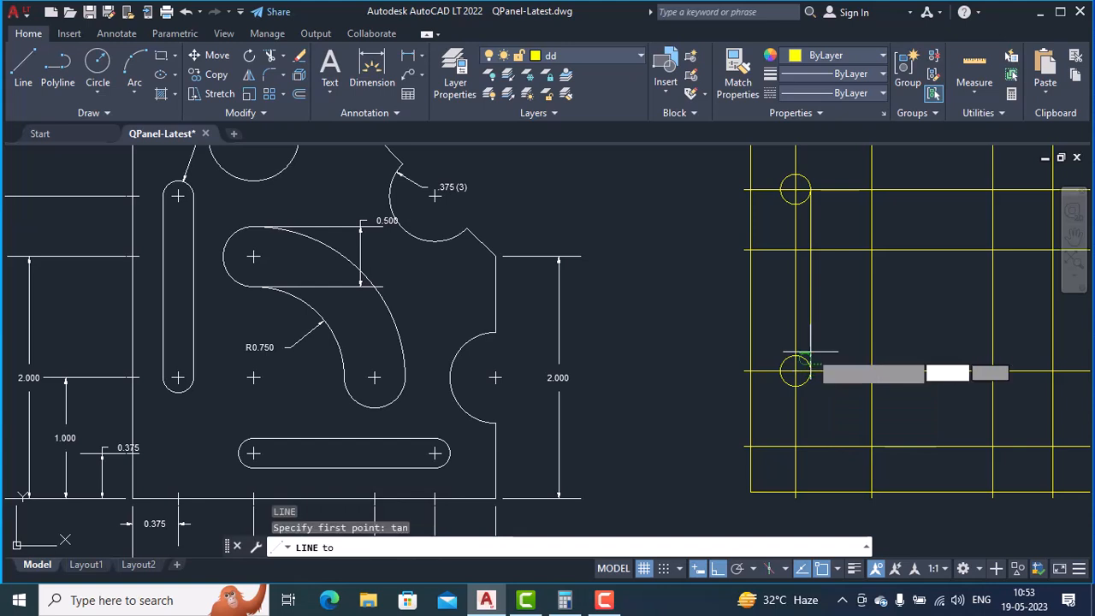
{"action": "left_click", "coordinate": [780, 190]}
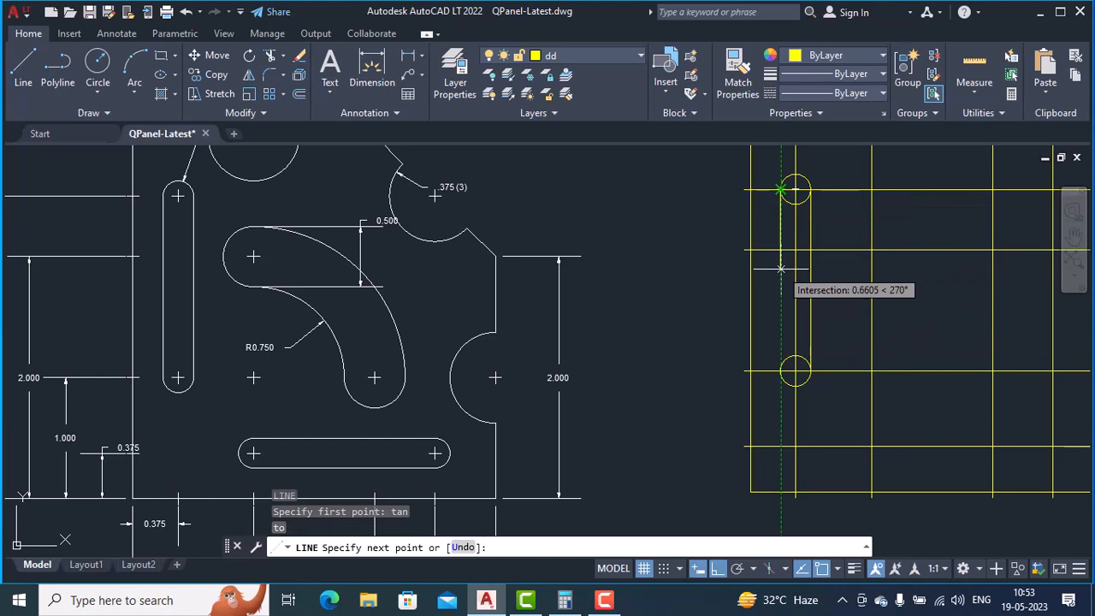
{"action": "type", "text": "tan"}
{"action": "key", "text": "Return"}
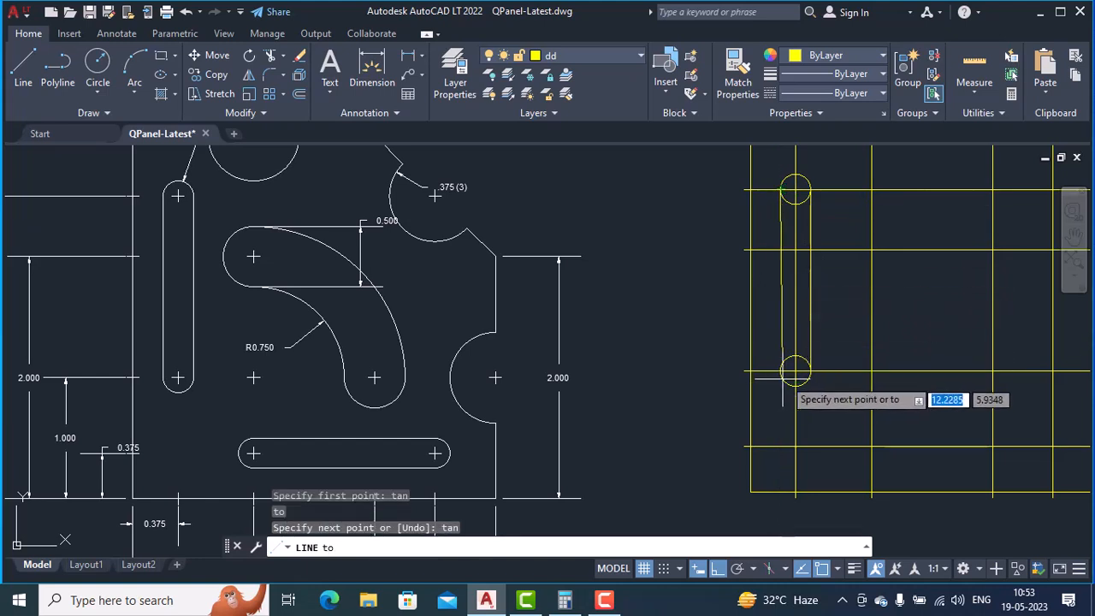
{"action": "left_click", "coordinate": [783, 374]}
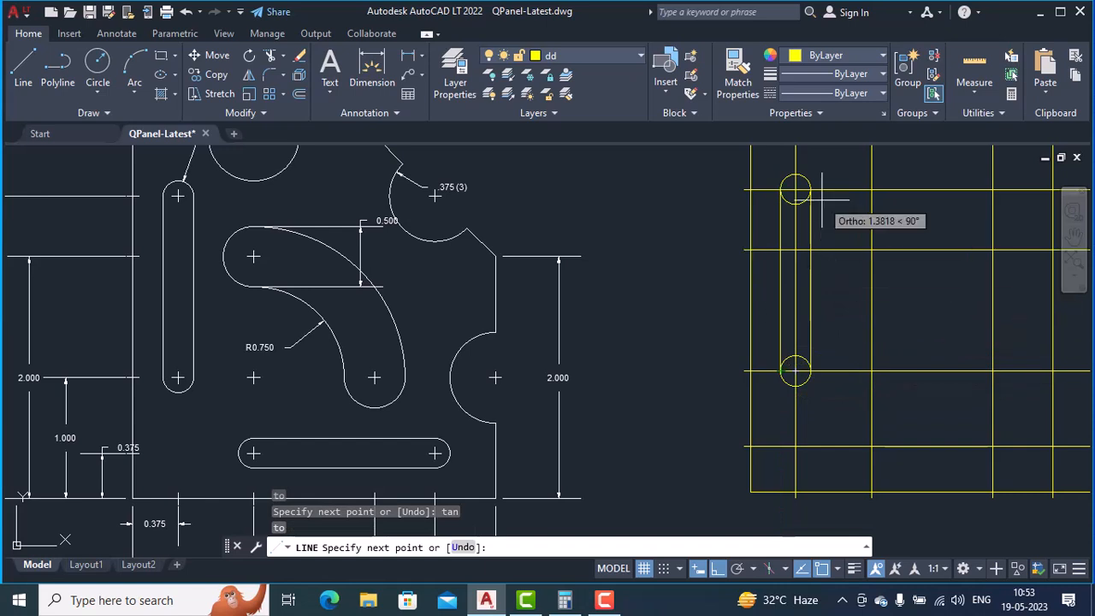
{"action": "key", "text": "Return"}
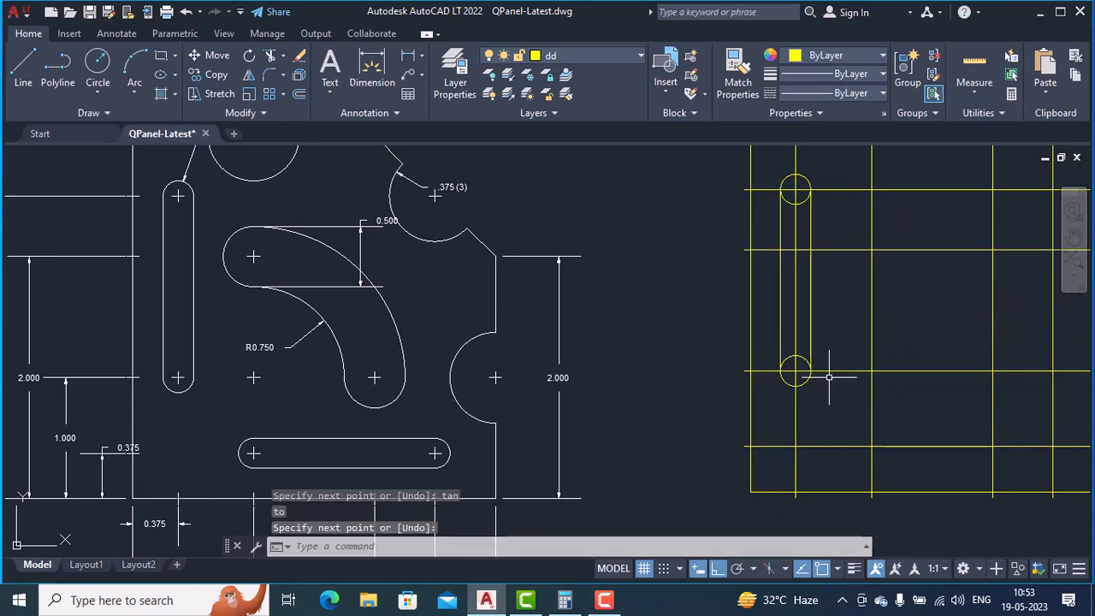
Break the lower circle between its right and left tangent points, removing the upper half inside the vertical slot.
{"action": "scroll", "coordinate": [830, 378], "scroll_direction": "up", "scroll_amount": 2}
{"action": "type", "text": "BREAK"}
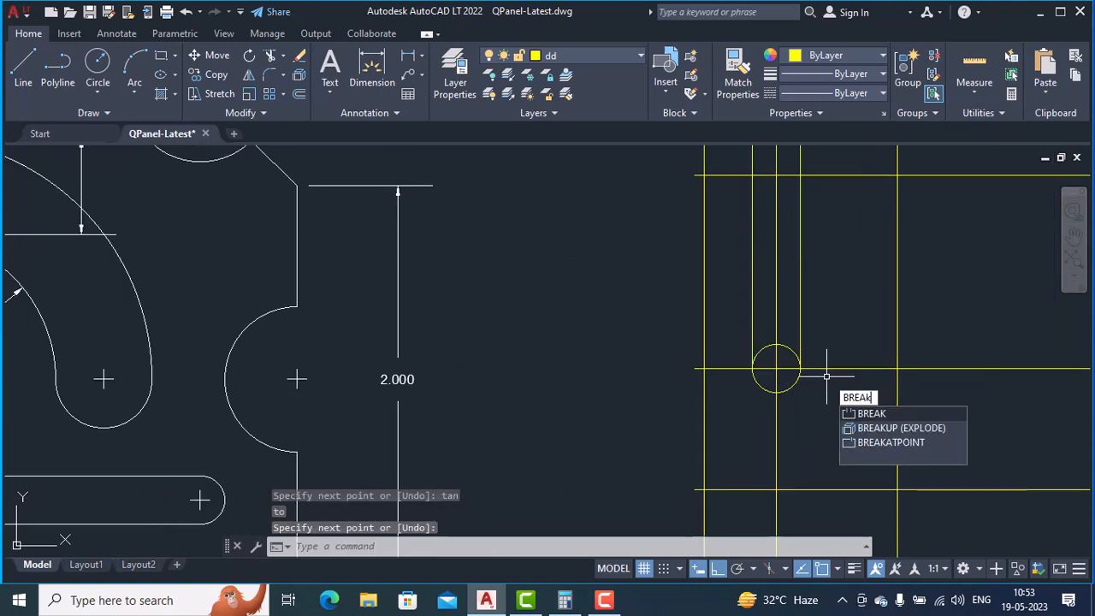
{"action": "key", "text": "Return"}
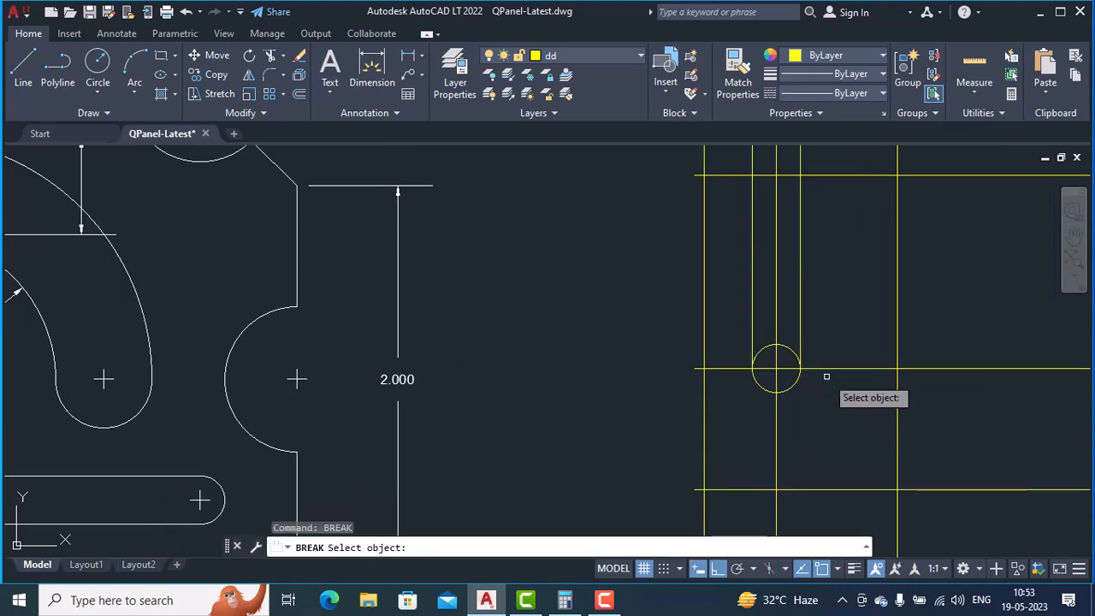
{"action": "left_click", "coordinate": [793, 352]}
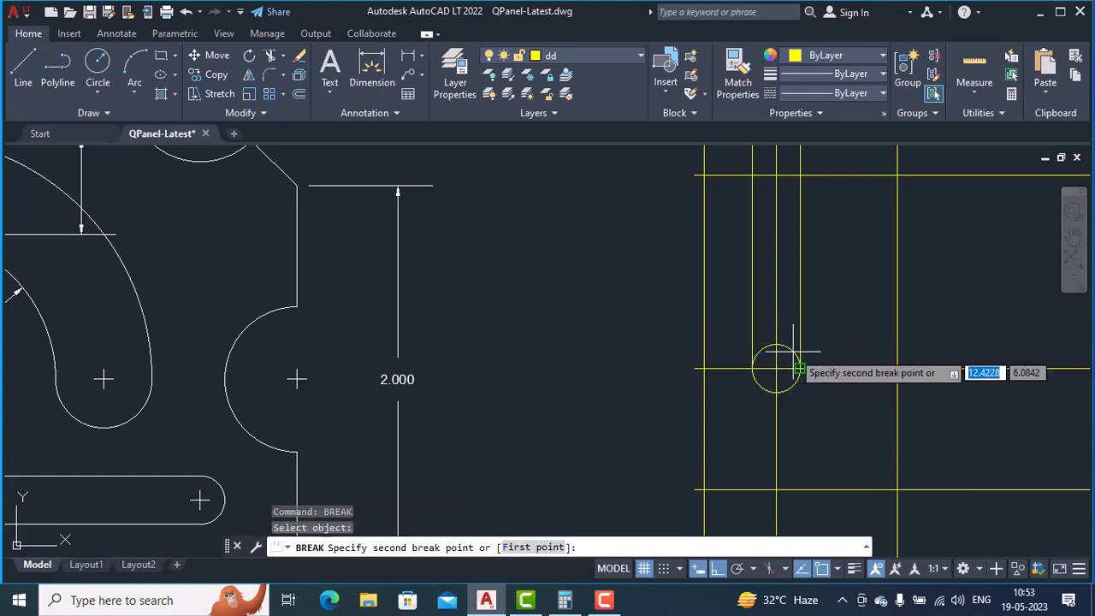
{"action": "type", "text": "f"}
{"action": "key", "text": "Return"}
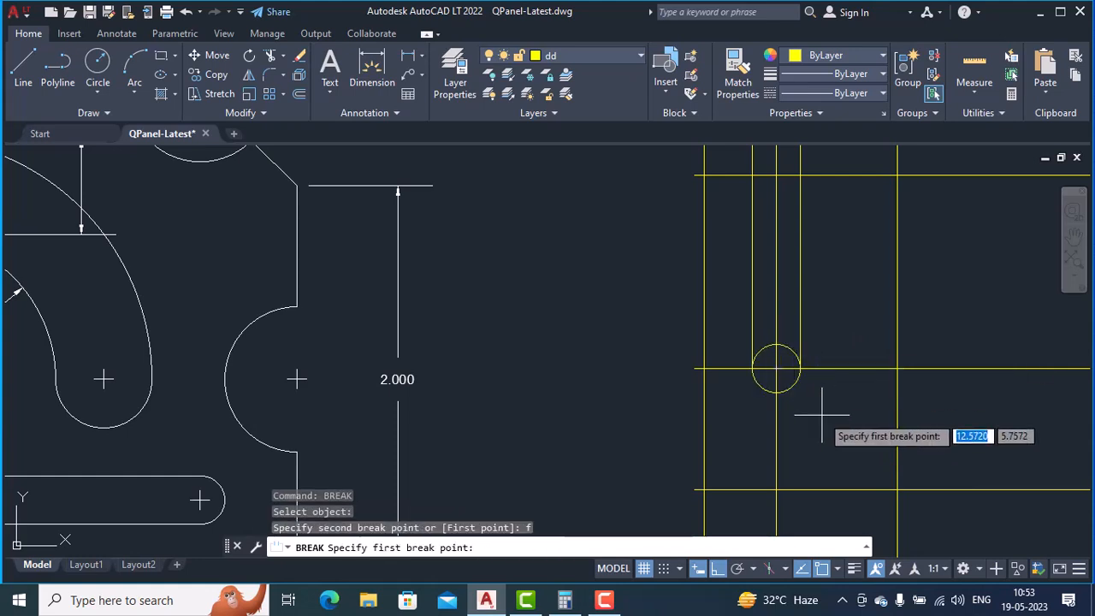
{"action": "left_click", "coordinate": [797, 369]}
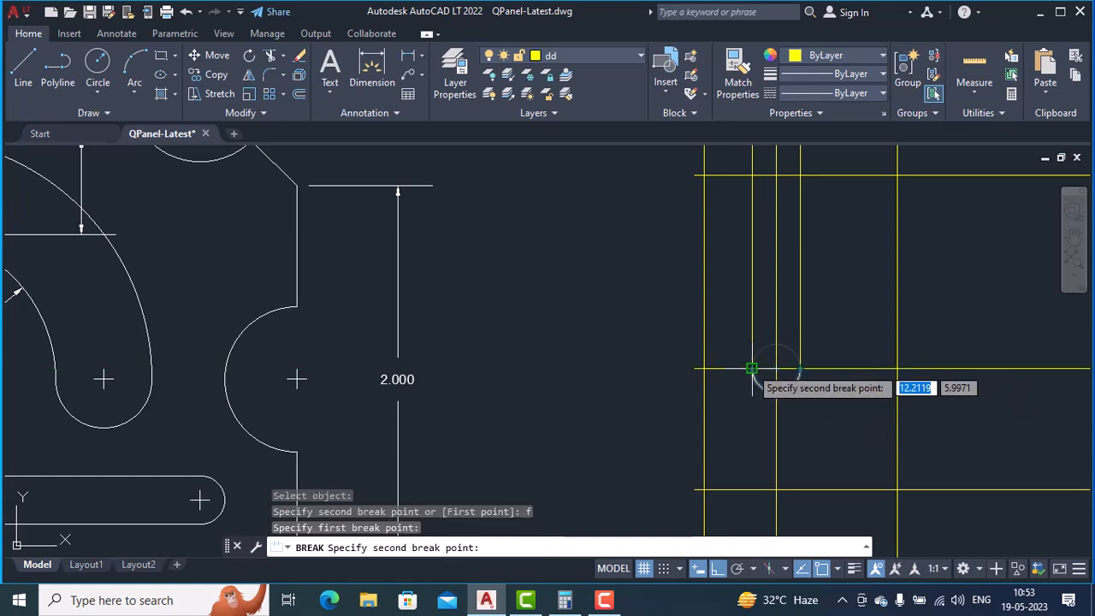
{"action": "left_click", "coordinate": [752, 370]}
Break the upper circle between its left and right tangent points, removing the lower half inside the vertical slot.
{"action": "middle_click_drag", "start_coordinate": [795, 245], "coordinate": [729, 443]}
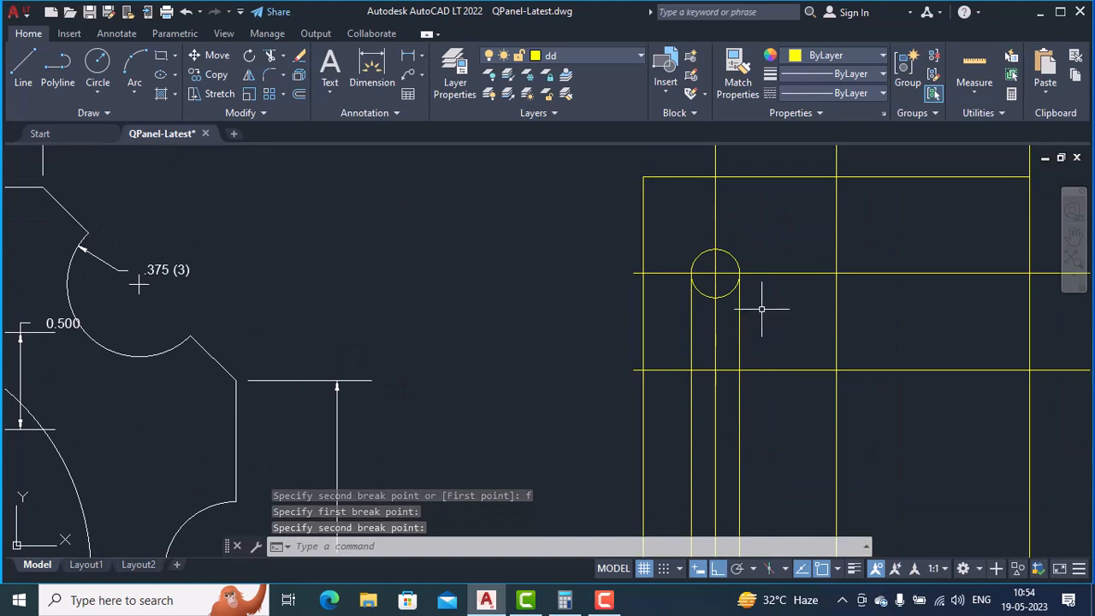
{"action": "type", "text": "BReak"}
{"action": "key", "text": "Return"}
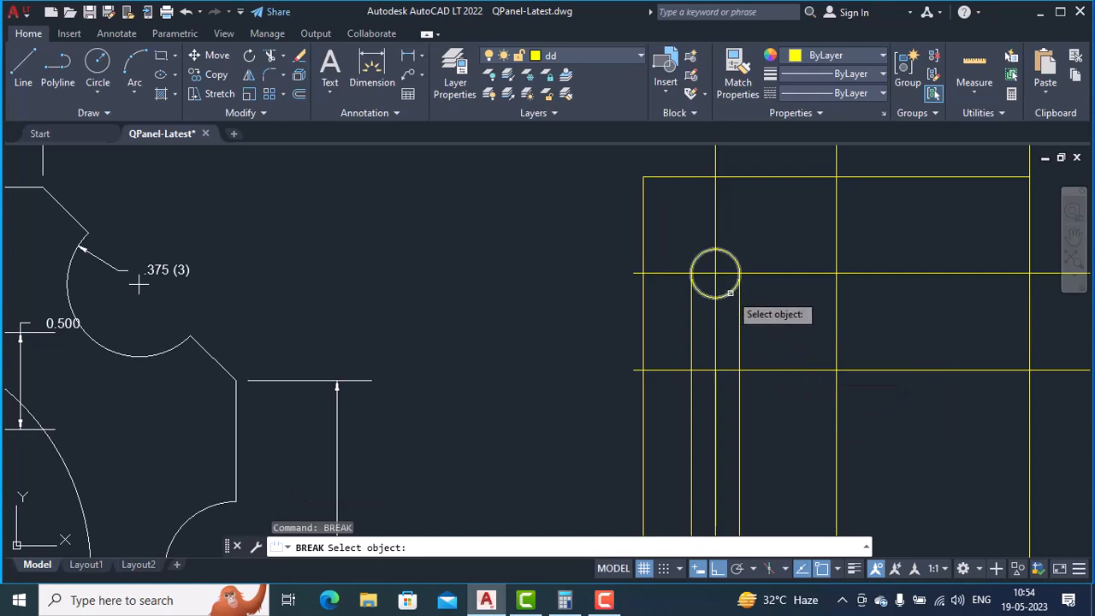
{"action": "left_click", "coordinate": [730, 293]}
{"action": "type", "text": "f"}
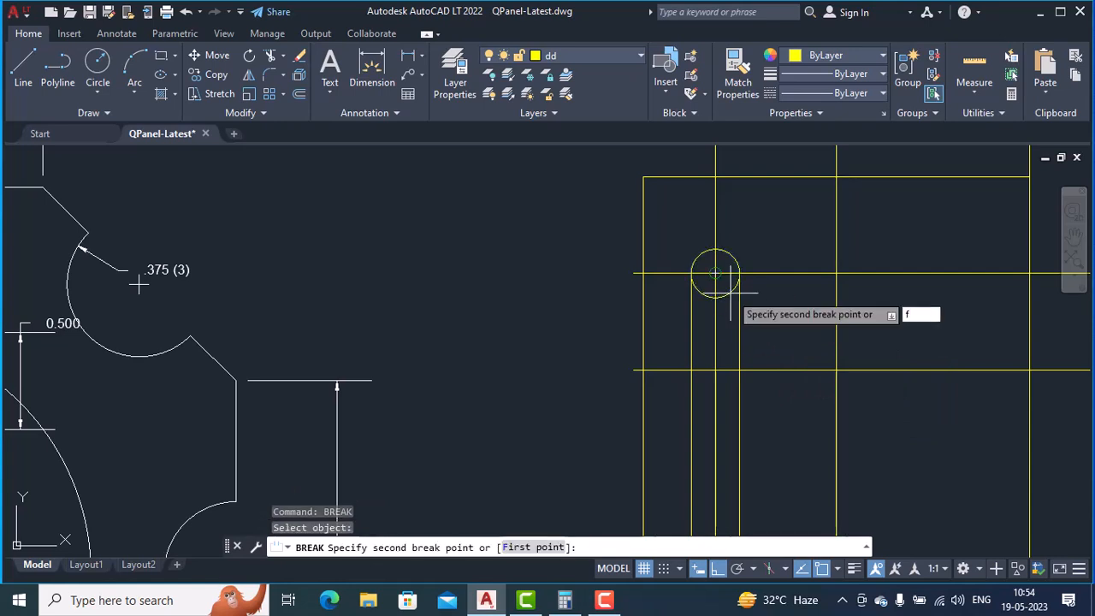
{"action": "key", "text": "Return"}
{"action": "left_click", "coordinate": [692, 275]}
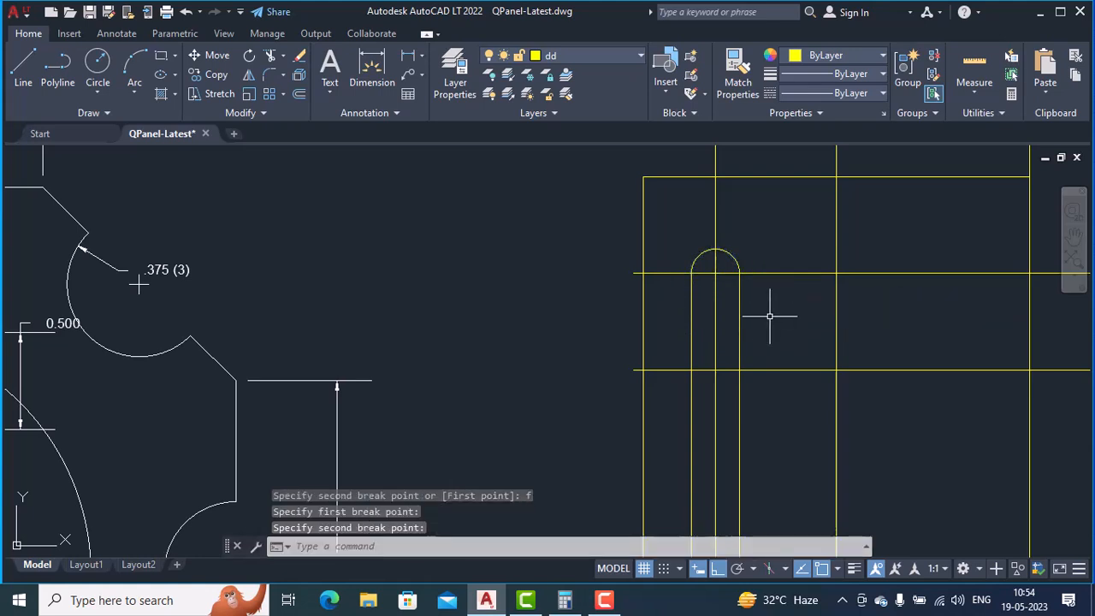
Place point markers at the centres of the vertical slot's upper and lower end arcs.
{"action": "scroll", "coordinate": [770, 316], "scroll_direction": "down", "scroll_amount": 2}
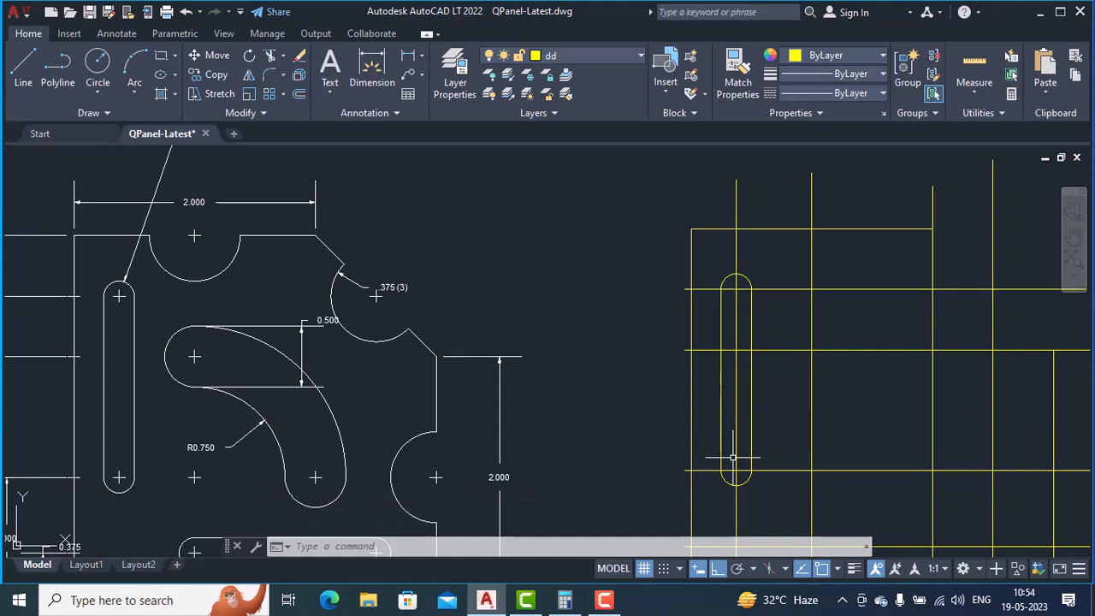
{"action": "type", "text": "P"}
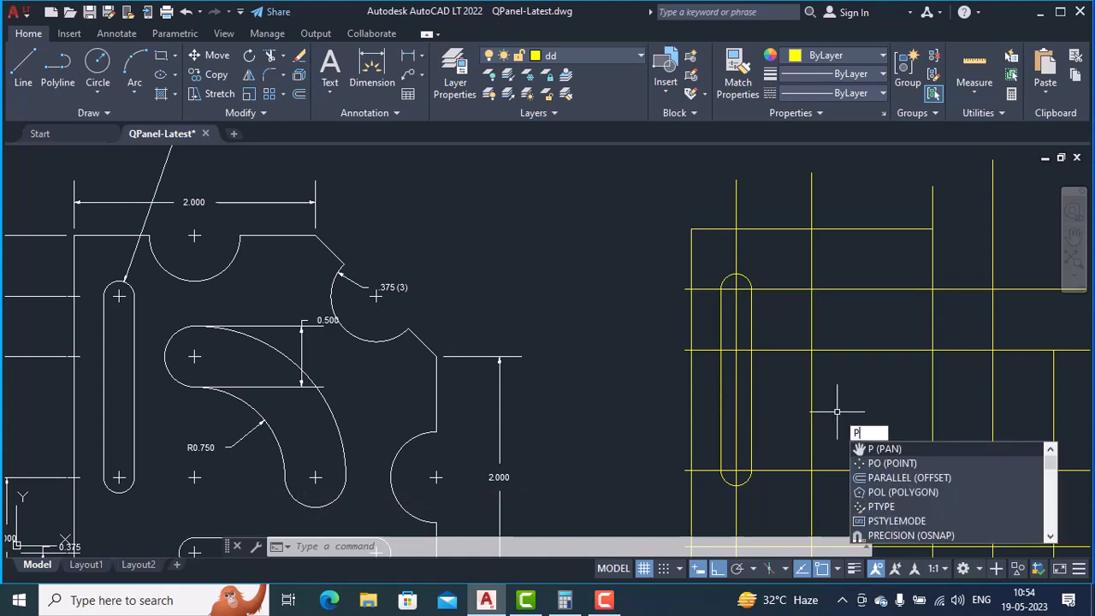
{"action": "type", "text": "OIn"}
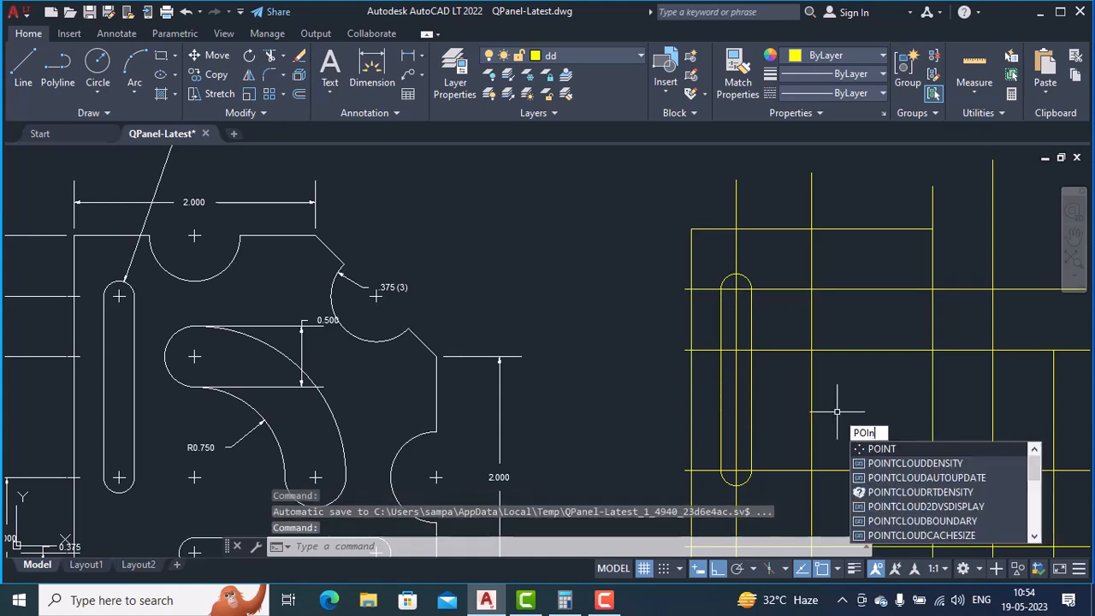
{"action": "key", "text": "Return"}
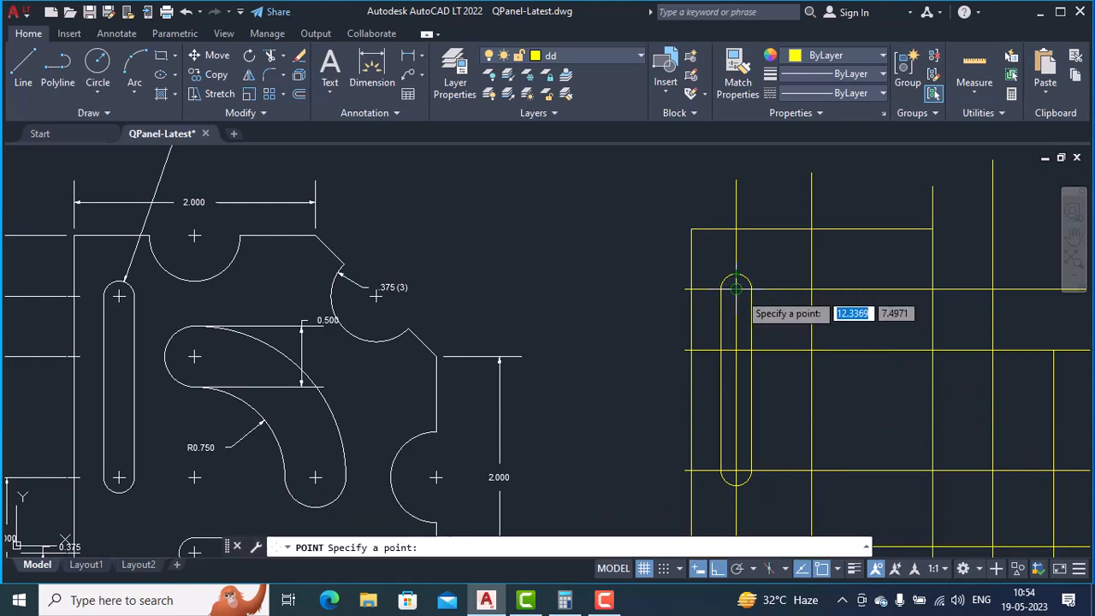
{"action": "left_click", "coordinate": [736, 289]}
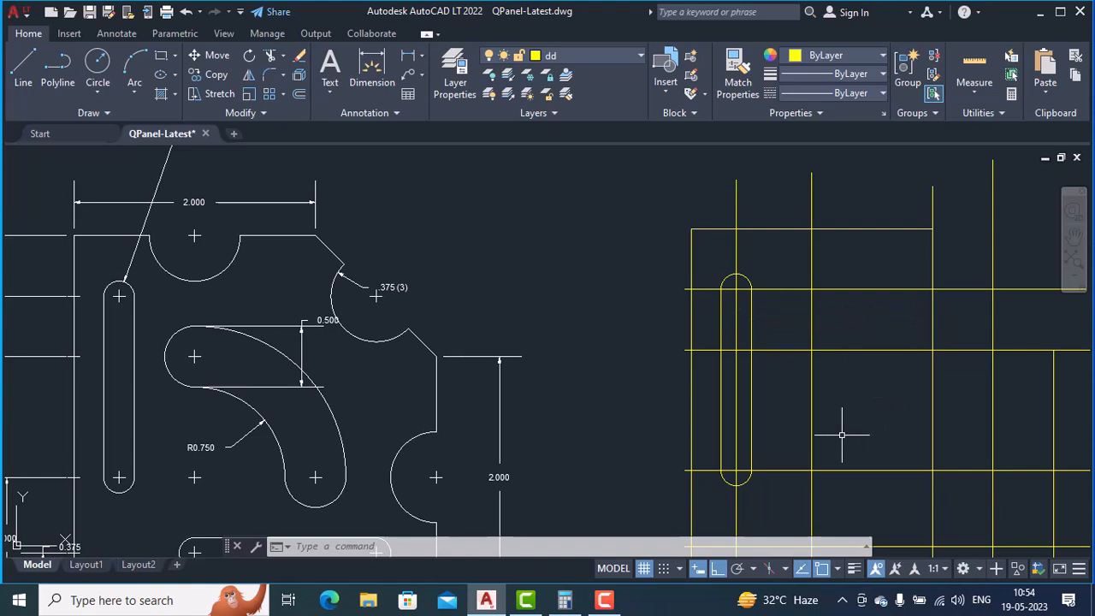
{"action": "key", "text": "Return"}
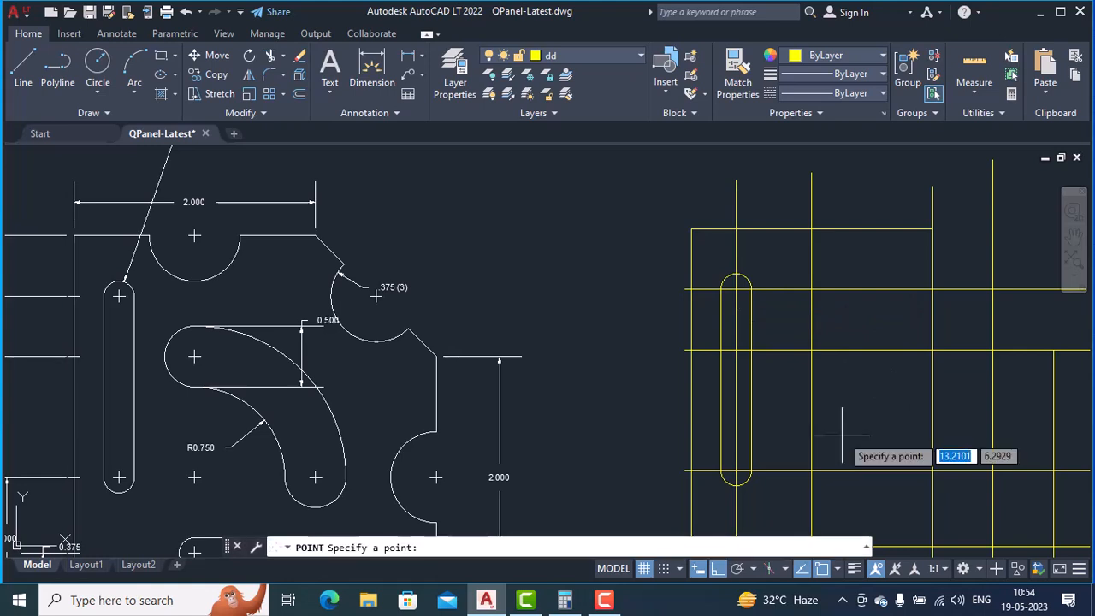
{"action": "left_click", "coordinate": [737, 469]}
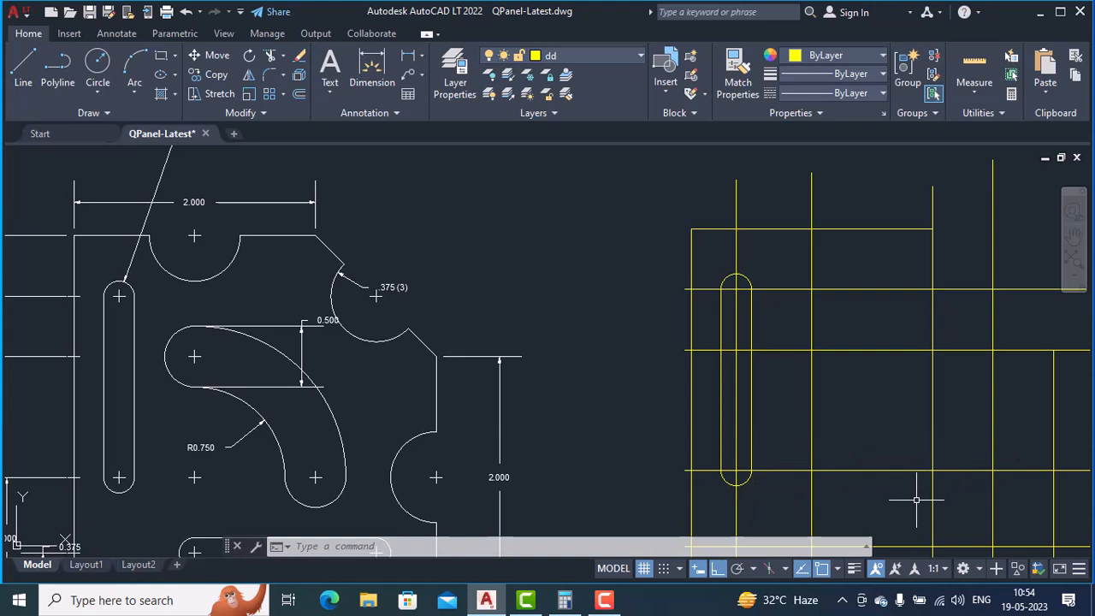
Erase the vertical construction line running through the middle of the vertical slot.
{"action": "key", "text": "Return"}
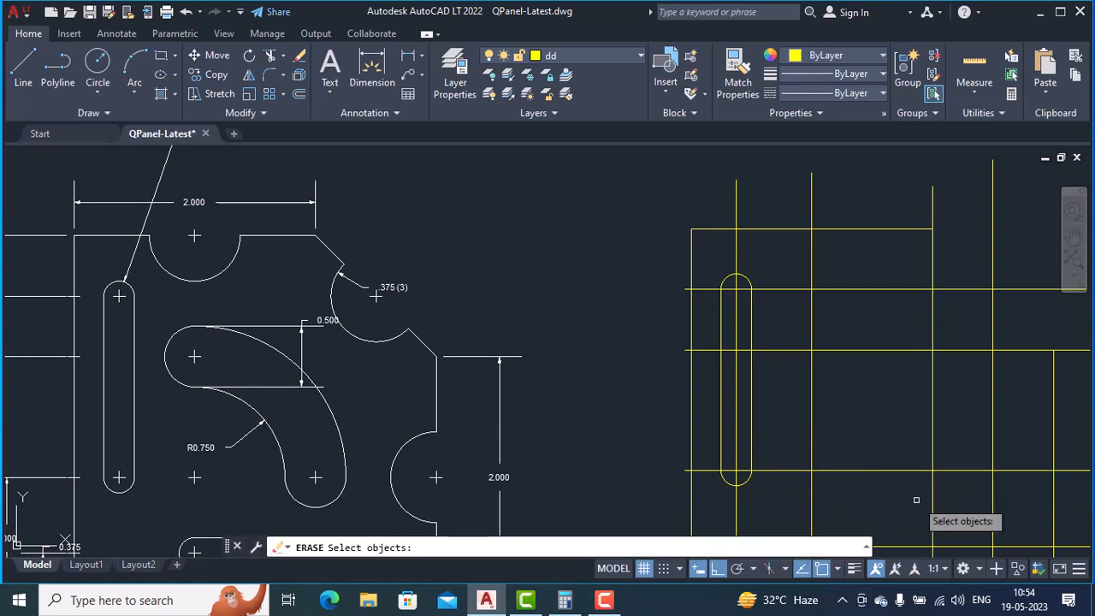
{"action": "left_click", "coordinate": [735, 247]}
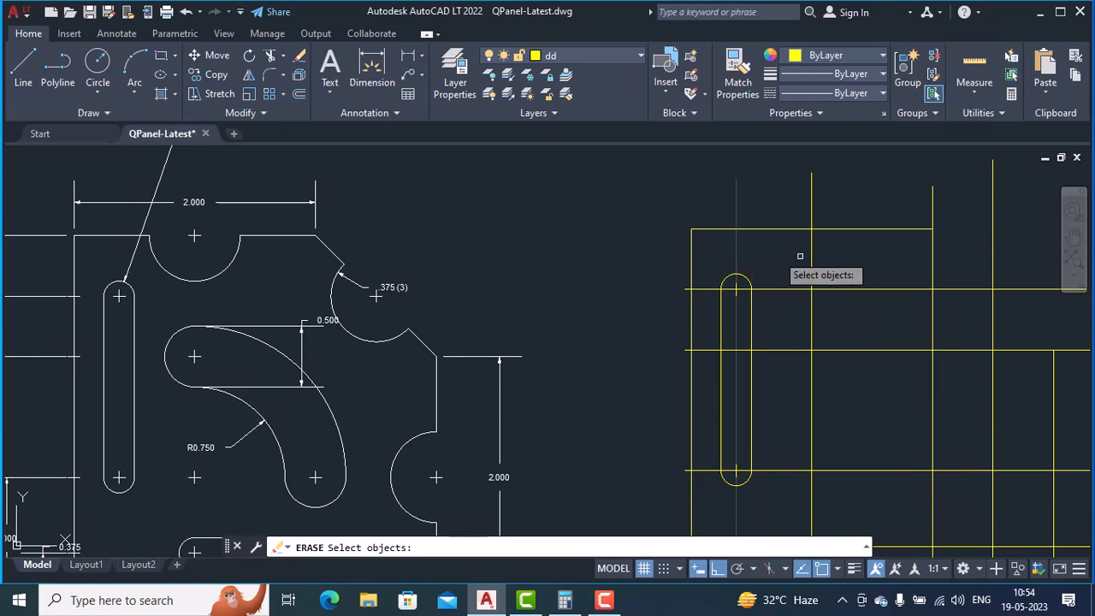
{"action": "key", "text": "Return"}
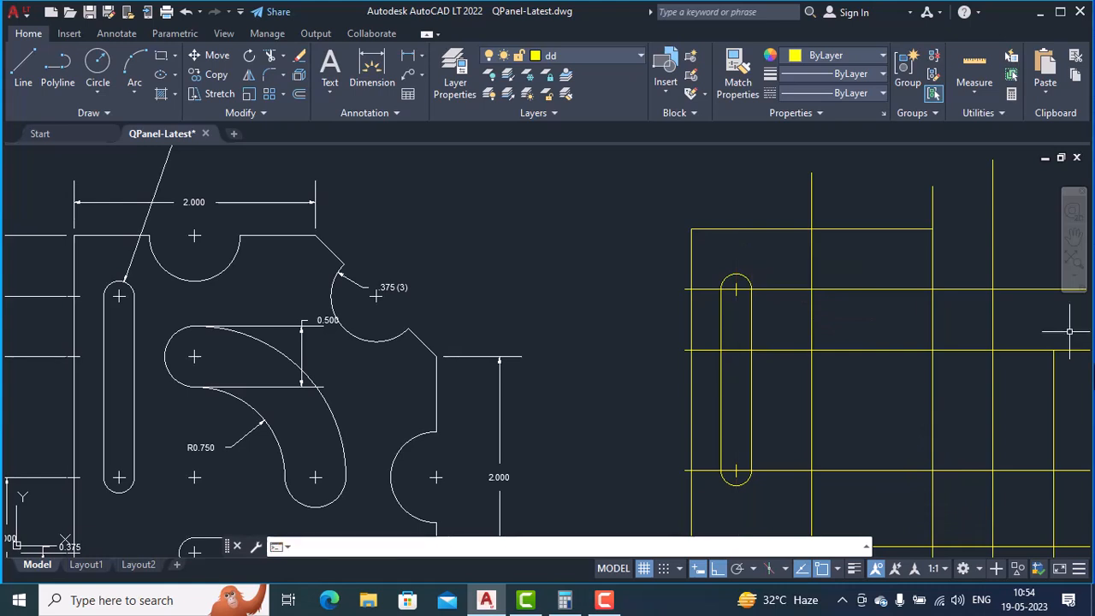
Draw two 0.125 radius circles where the lowest horizontal construction line crosses the leftmost and rightmost vertical construction lines.
{"action": "middle_click_drag", "start_coordinate": [396, 479], "coordinate": [392, 368]}
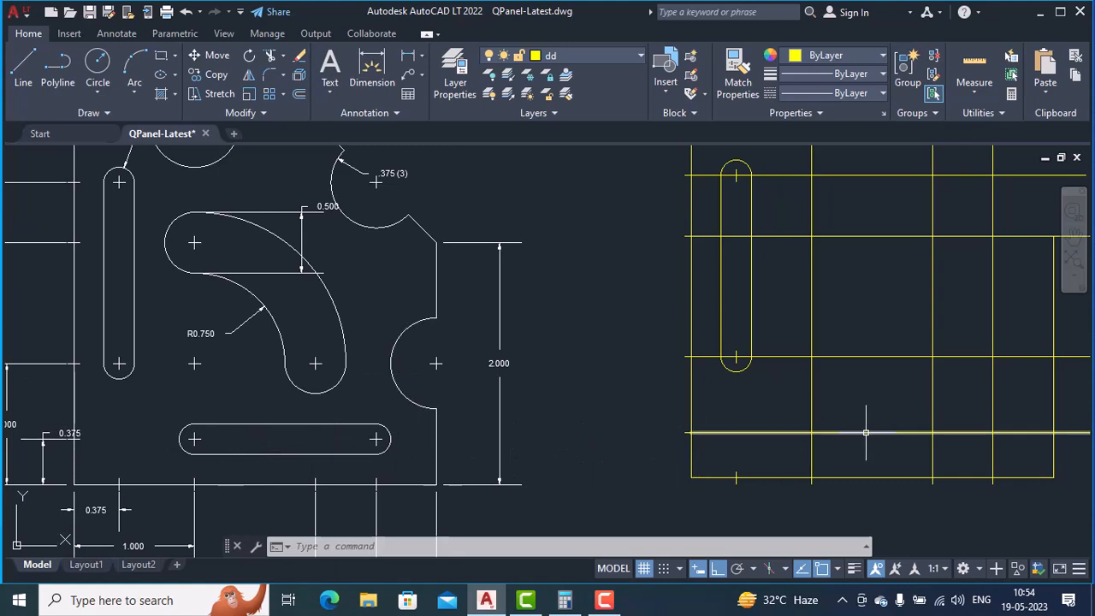
{"action": "left_click", "coordinate": [90, 82]}
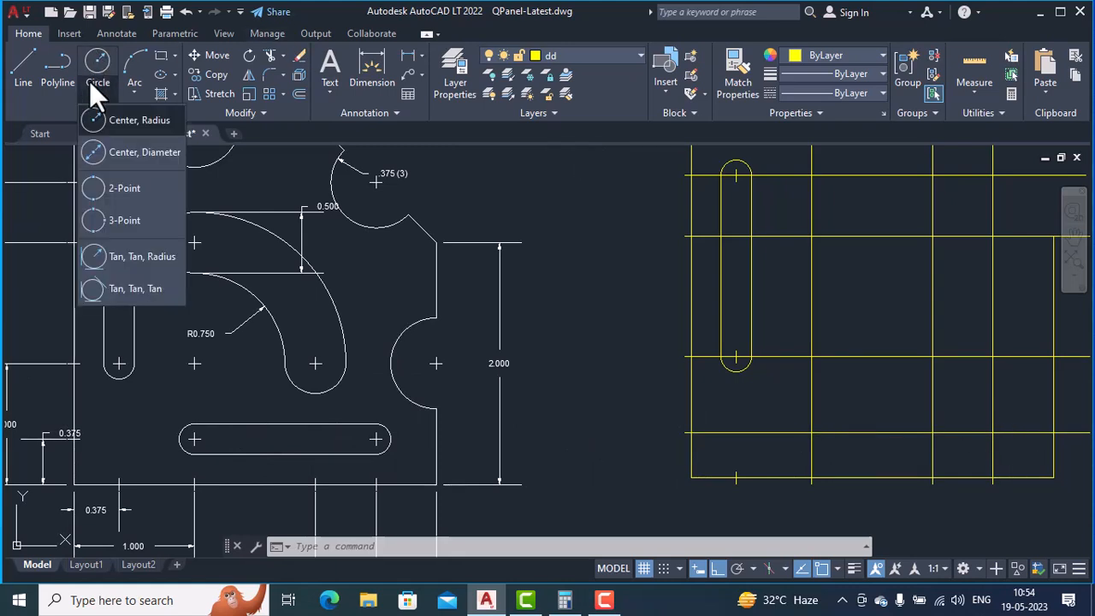
{"action": "left_click", "coordinate": [120, 122]}
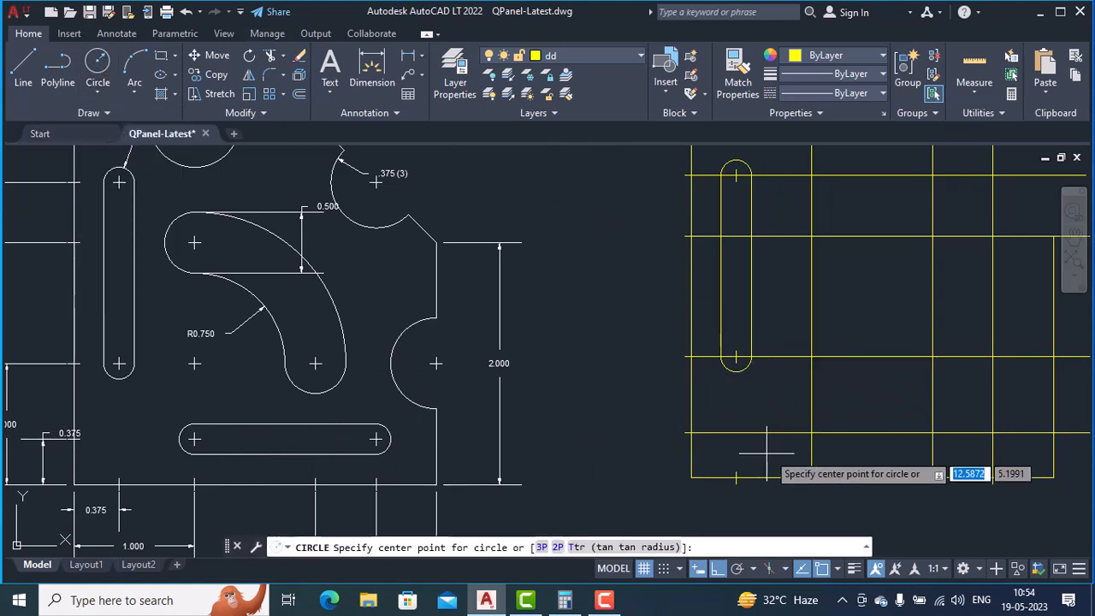
{"action": "left_click", "coordinate": [812, 432]}
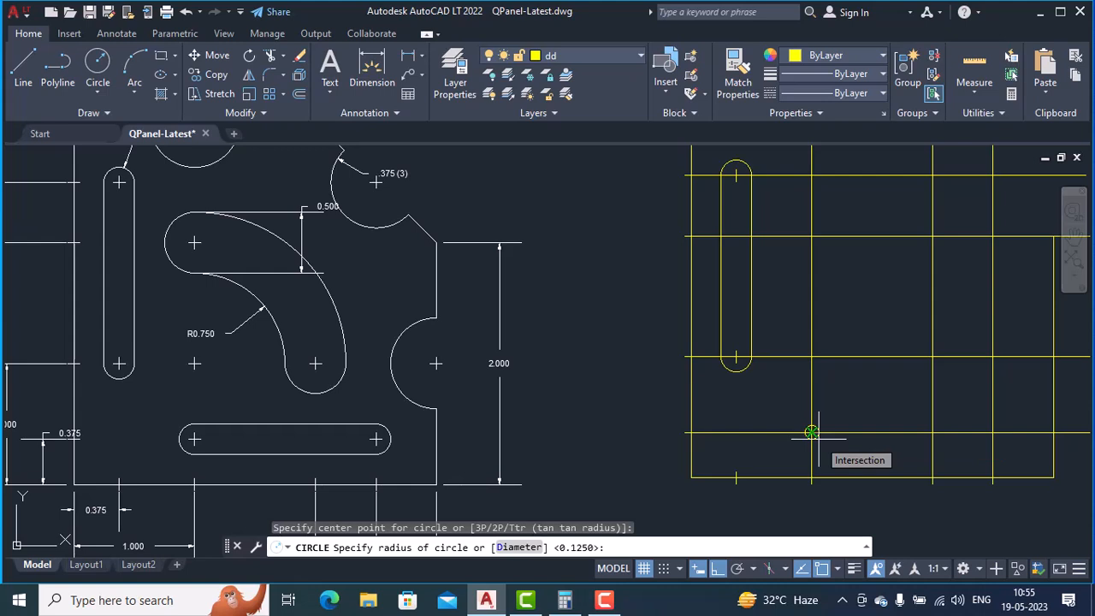
{"action": "key", "text": "Return"}
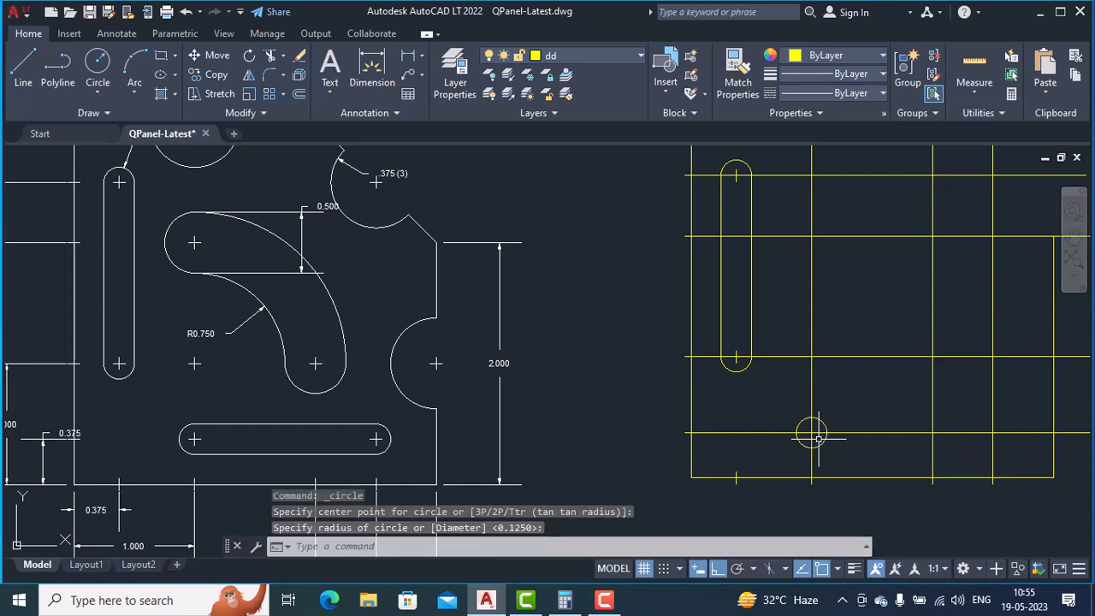
{"action": "left_click", "coordinate": [94, 84]}
{"action": "left_click", "coordinate": [152, 129]}
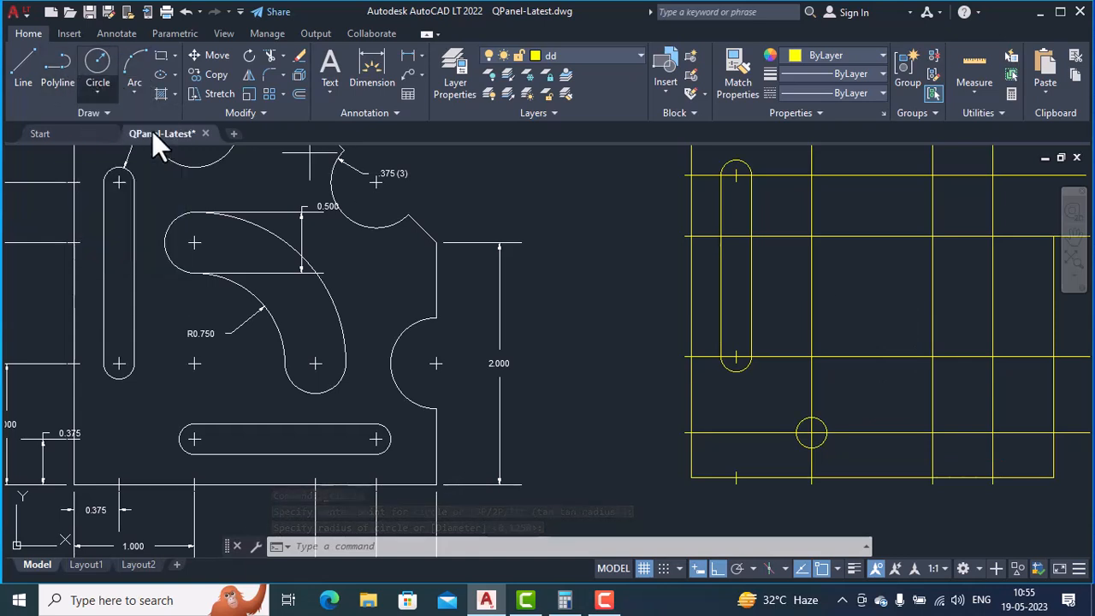
{"action": "left_click", "coordinate": [997, 434]}
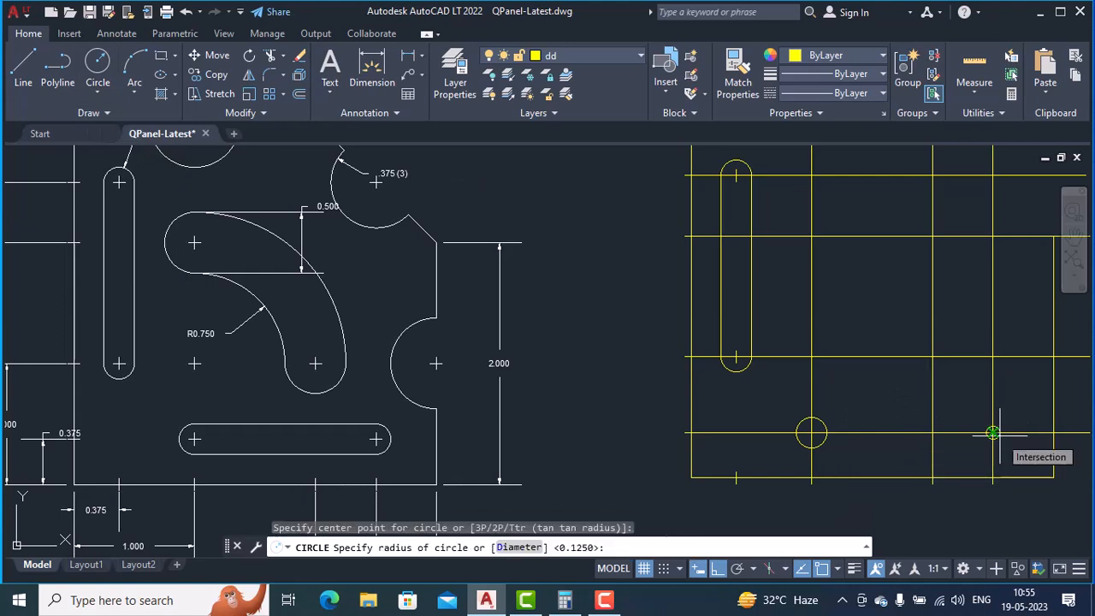
{"action": "key", "text": "Return"}
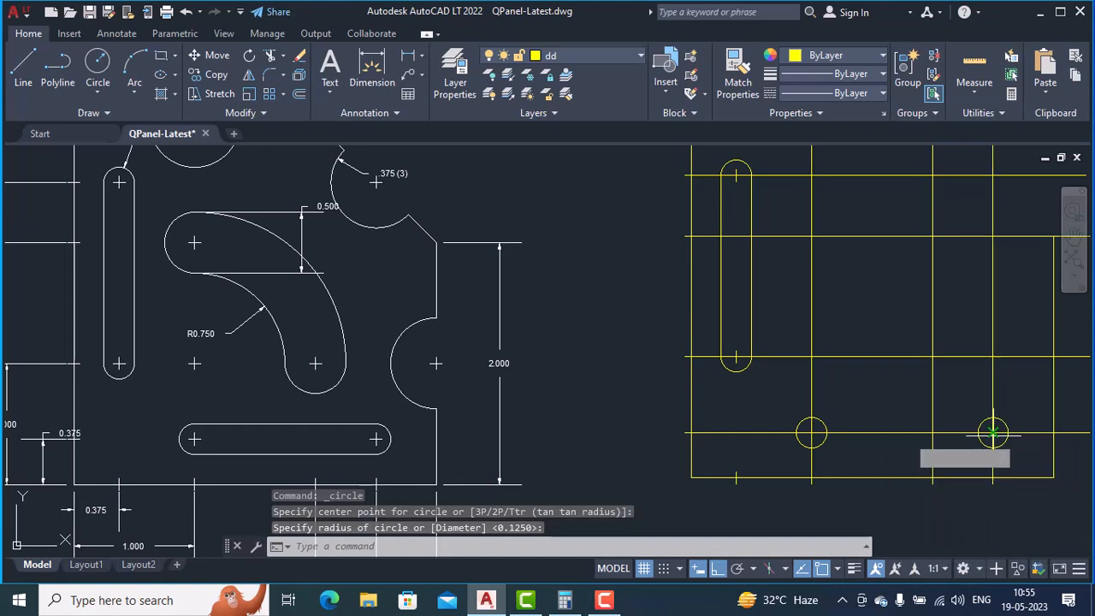
Draw a horizontal line tangent to the tops of the two lower 0.125 radius circles.
{"action": "type", "text": "l"}
{"action": "key", "text": "Return"}
{"action": "type", "text": "tan"}
{"action": "key", "text": "Return"}
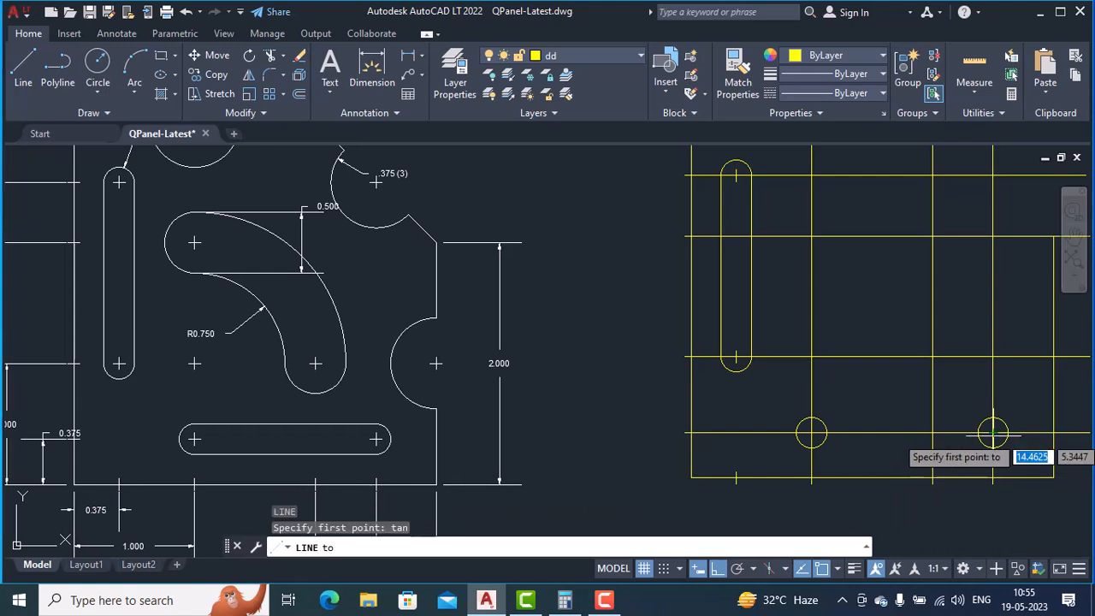
{"action": "left_click", "coordinate": [804, 430]}
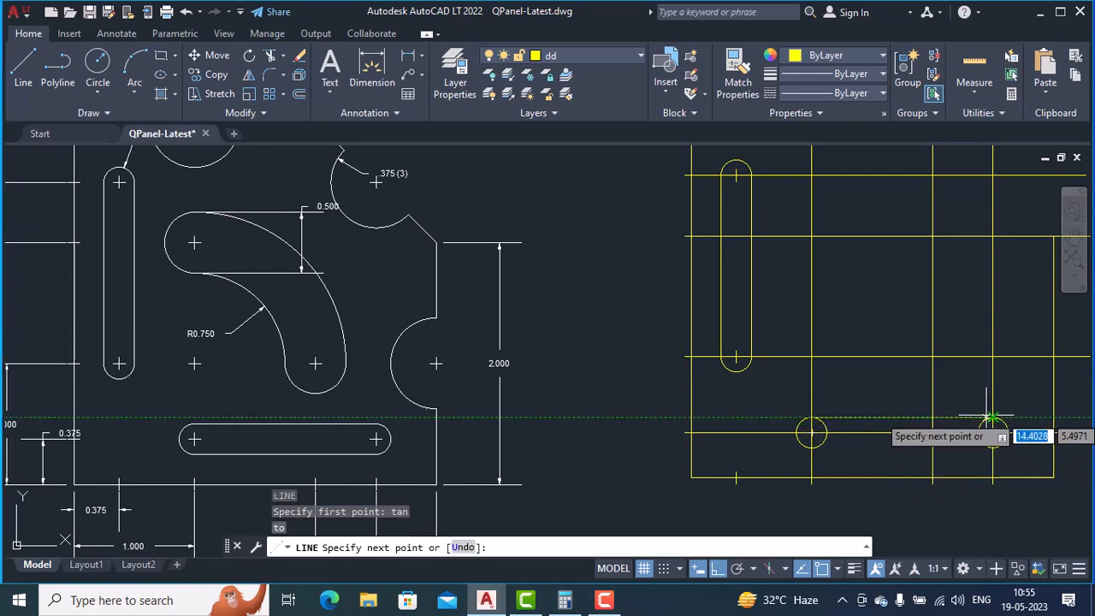
{"action": "type", "text": "ta"}
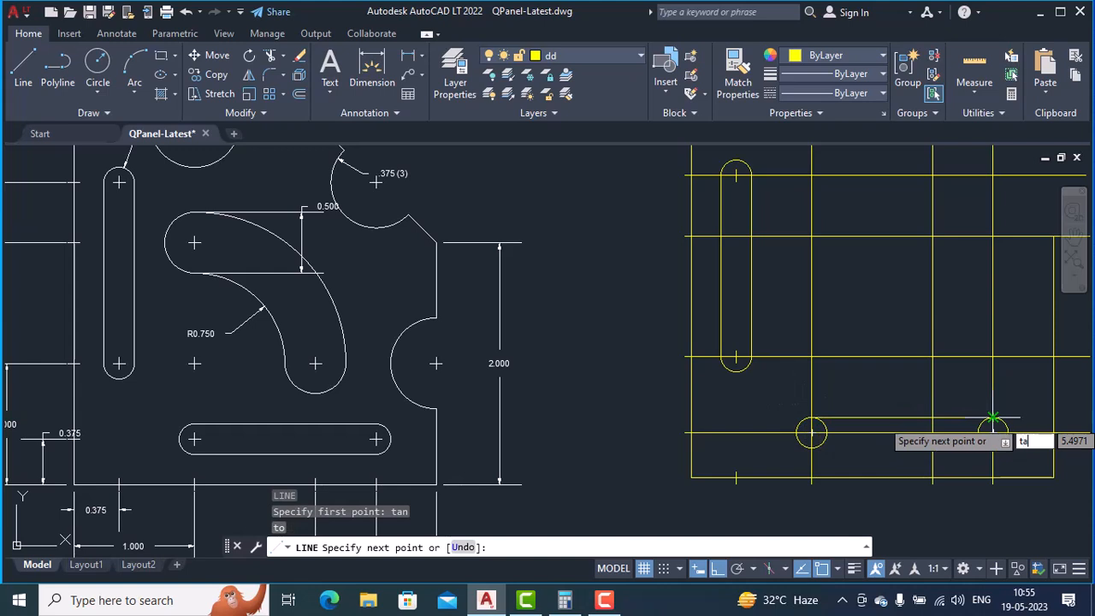
{"action": "type", "text": "n"}
{"action": "key", "text": "Return"}
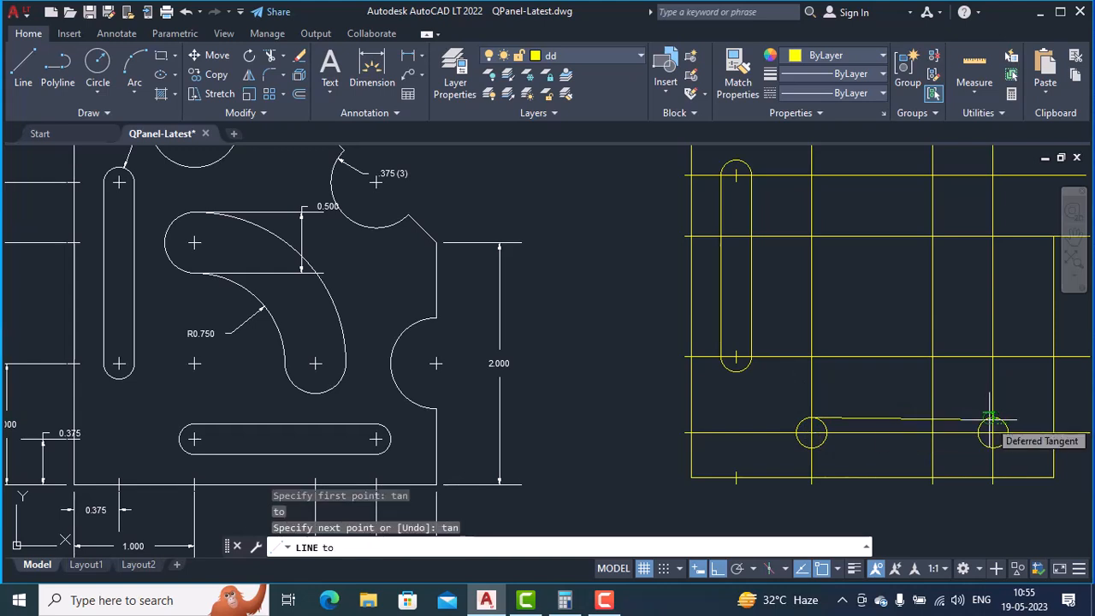
{"action": "left_click", "coordinate": [990, 420]}
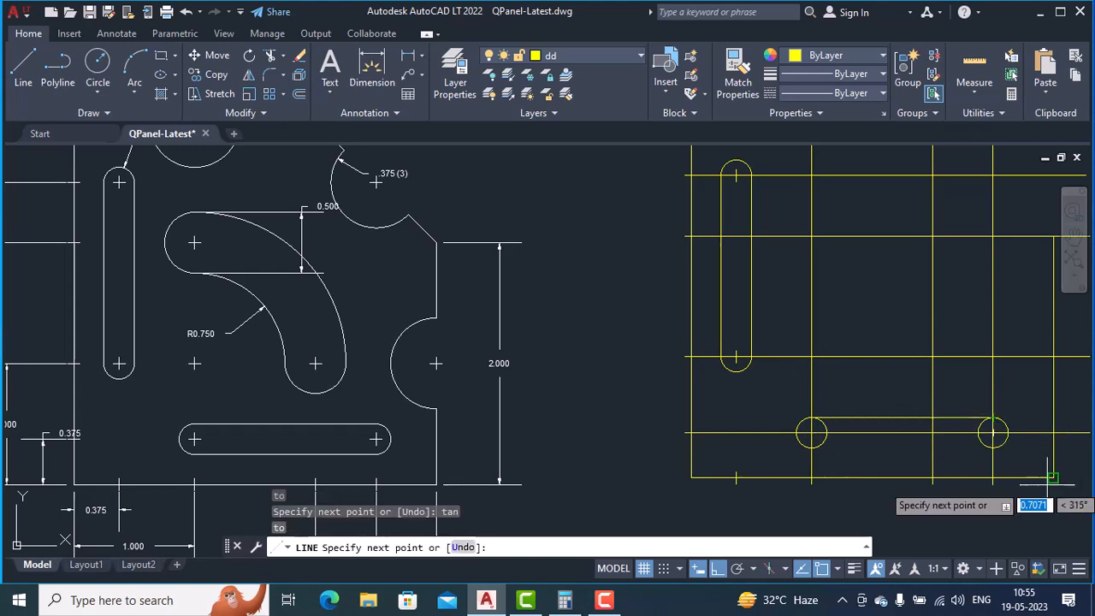
{"action": "key", "text": "Return"}
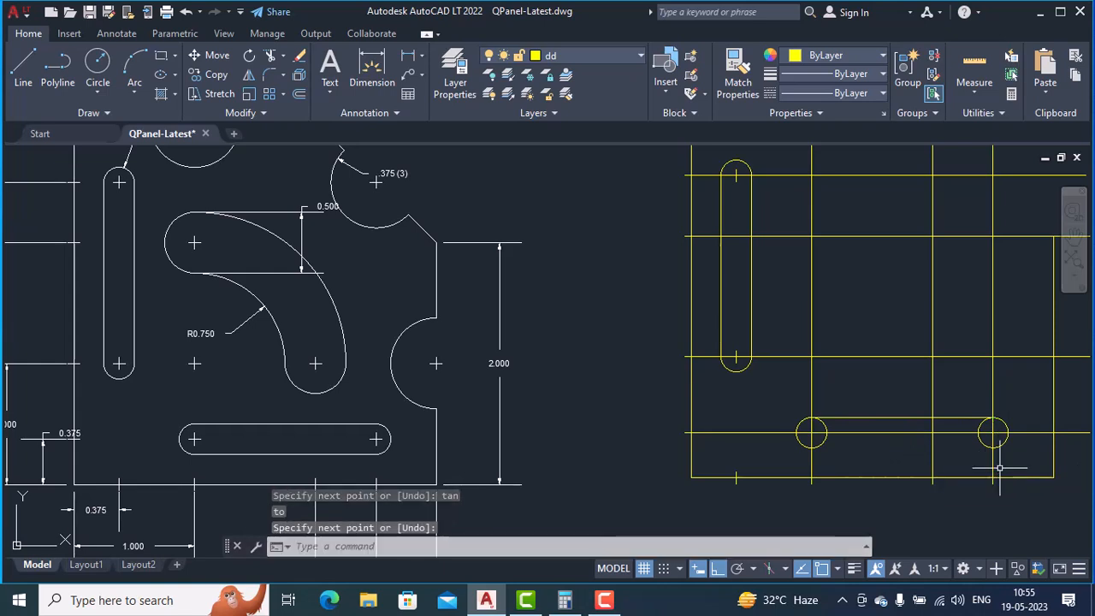
Draw a horizontal line tangent to the bottoms of the two lower 0.125 radius circles.
{"action": "key", "text": "Return"}
{"action": "type", "text": "tan"}
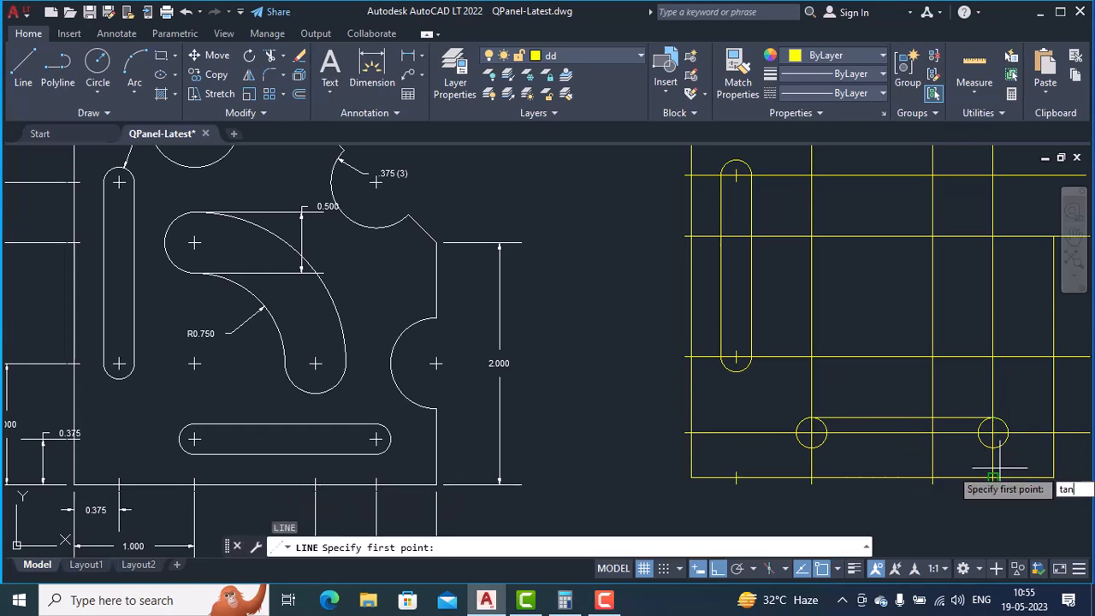
{"action": "key", "text": "Return"}
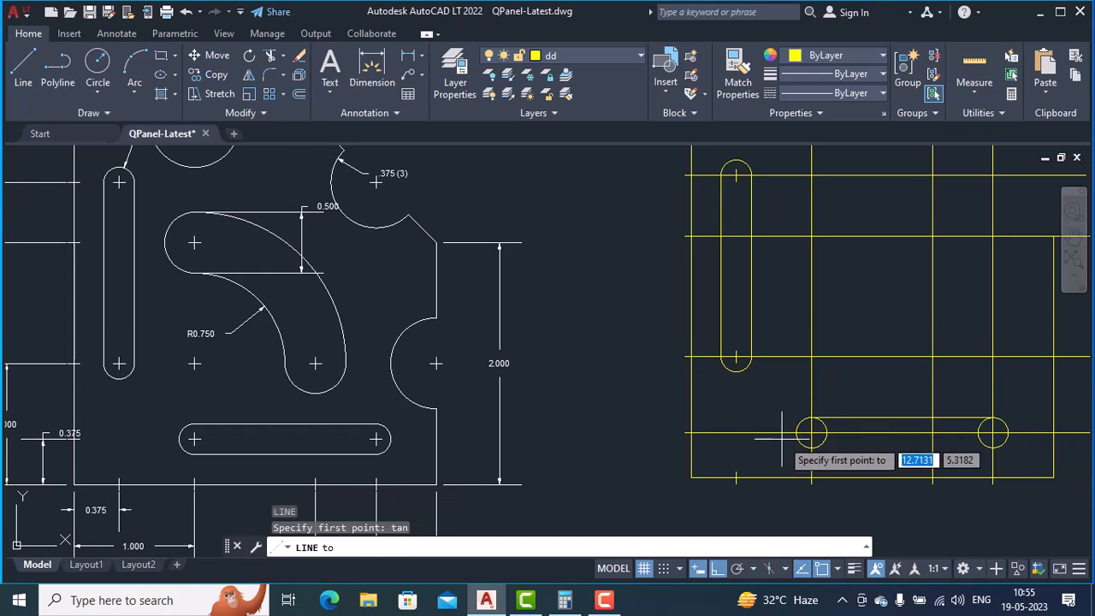
{"action": "left_click", "coordinate": [812, 444]}
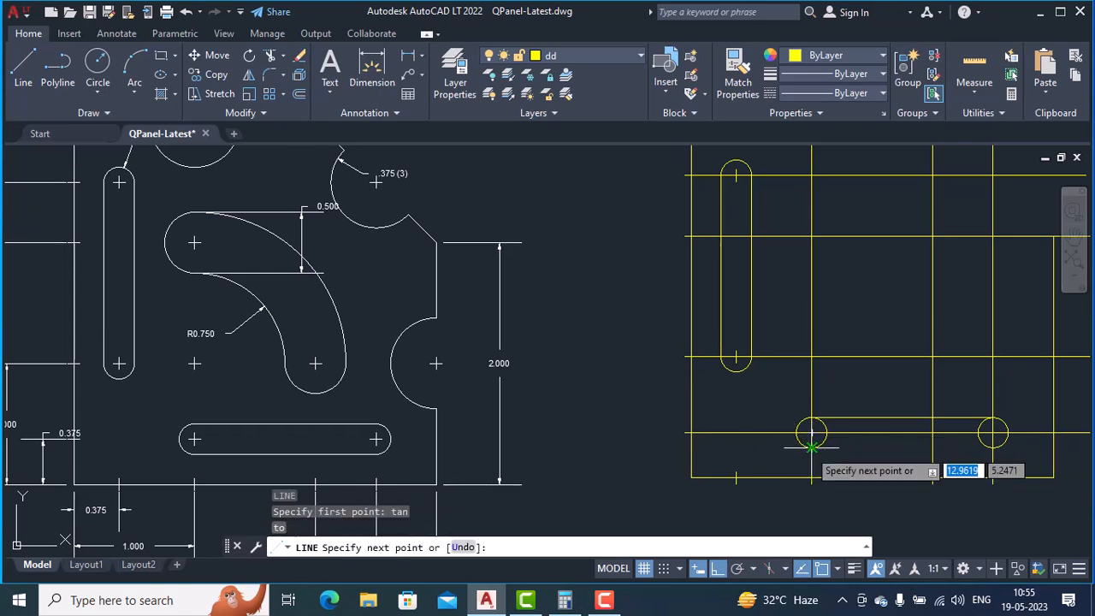
{"action": "type", "text": "tan"}
{"action": "key", "text": "Return"}
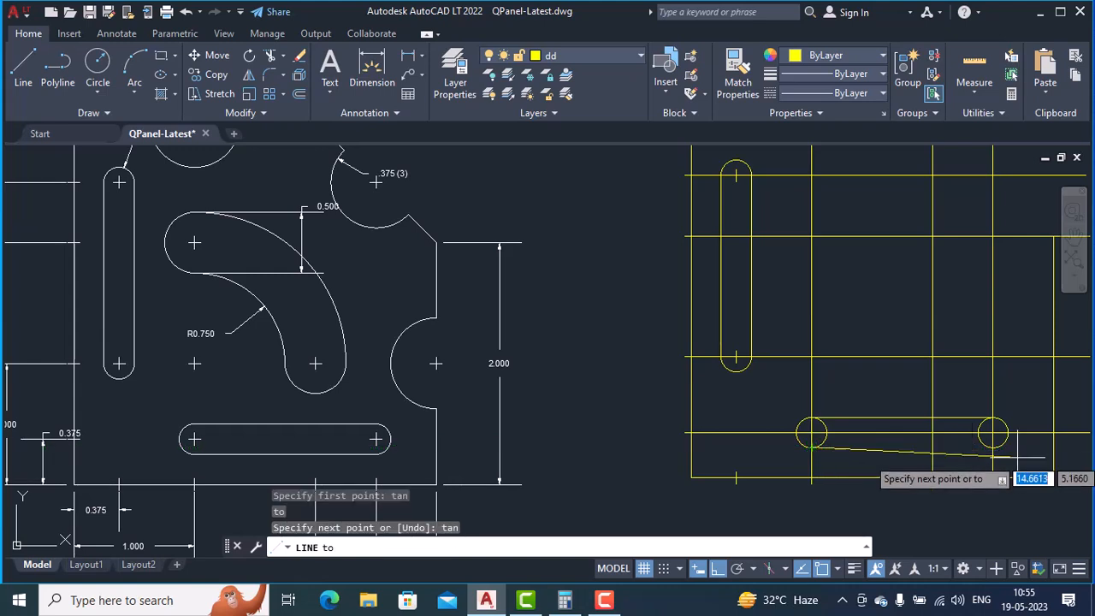
{"action": "left_click", "coordinate": [1003, 442]}
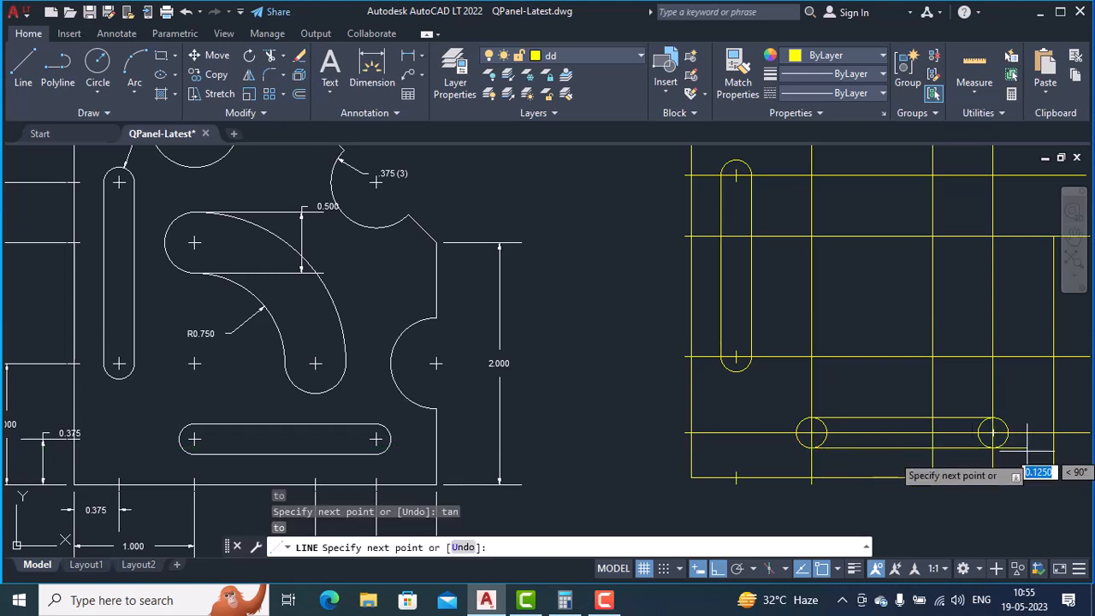
{"action": "key", "text": "Return"}
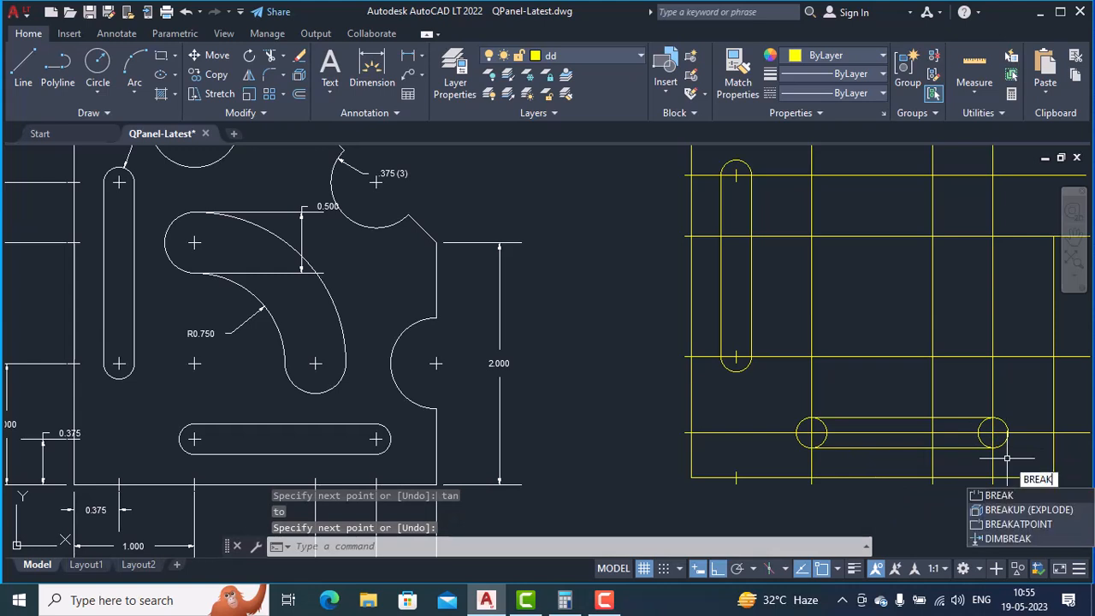
Break the horizontal slot's right circle between its top and bottom tangent points, removing the left half inside the slot.
{"action": "key", "text": "Return"}
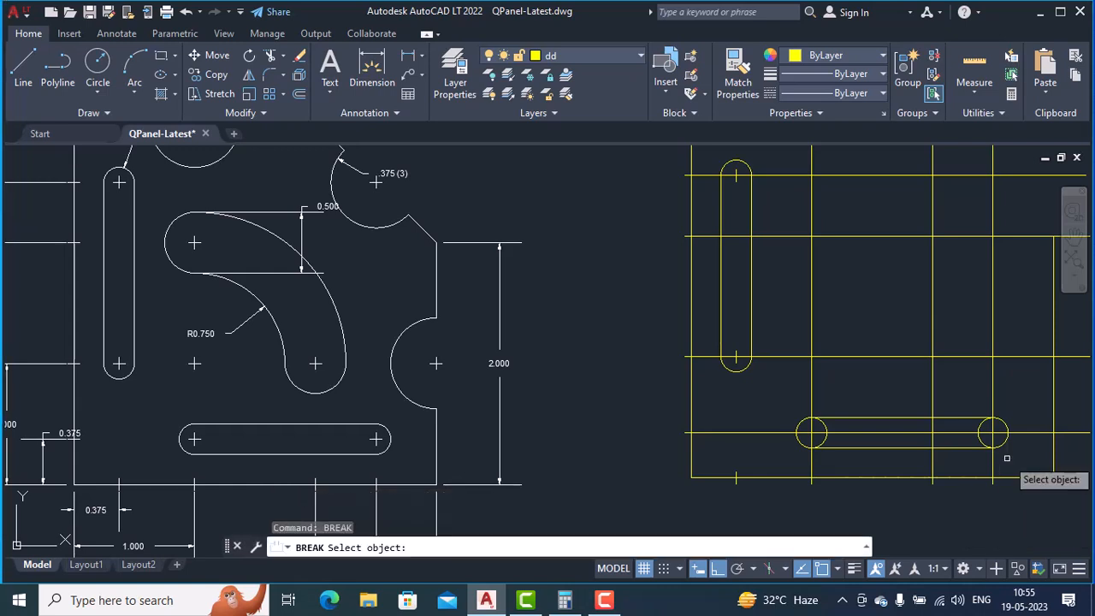
{"action": "scroll", "coordinate": [1008, 435], "scroll_direction": "up", "scroll_amount": 3}
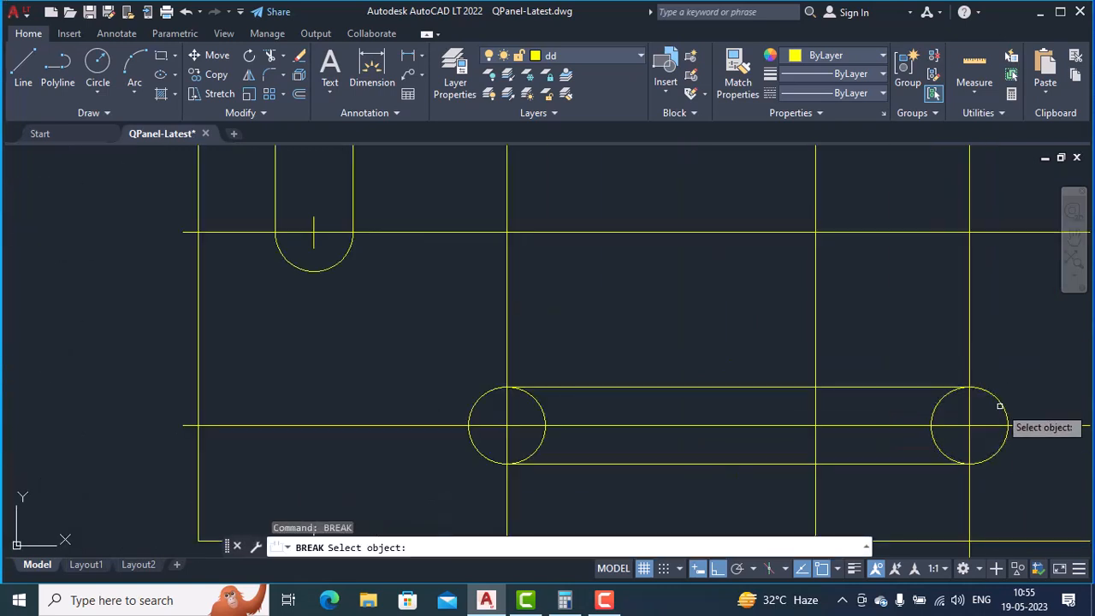
{"action": "left_click", "coordinate": [1001, 403]}
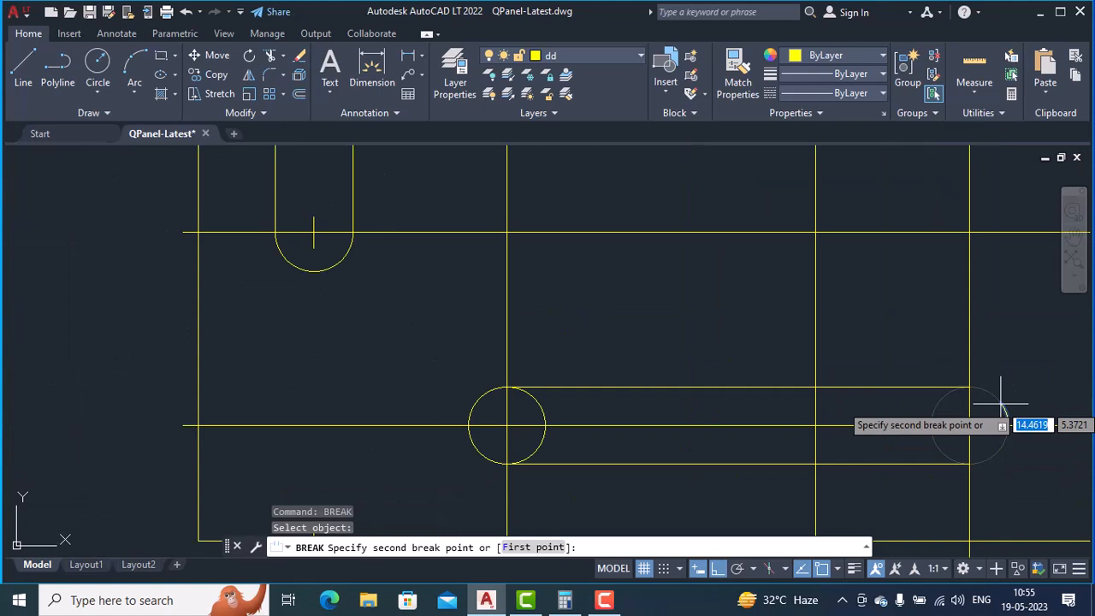
{"action": "type", "text": "f"}
{"action": "key", "text": "Return"}
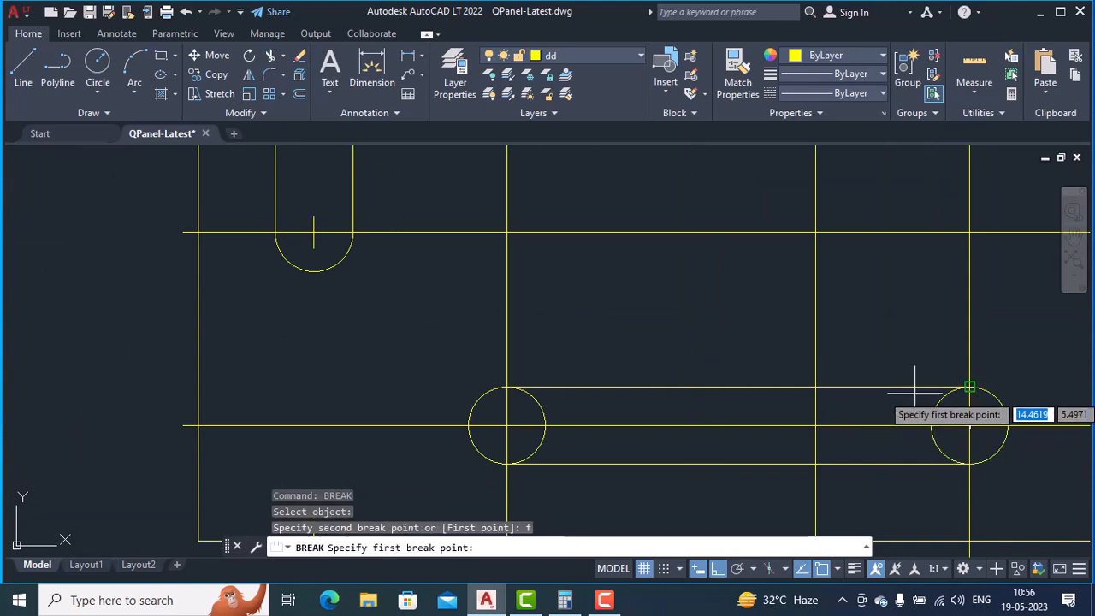
{"action": "left_click", "coordinate": [970, 387]}
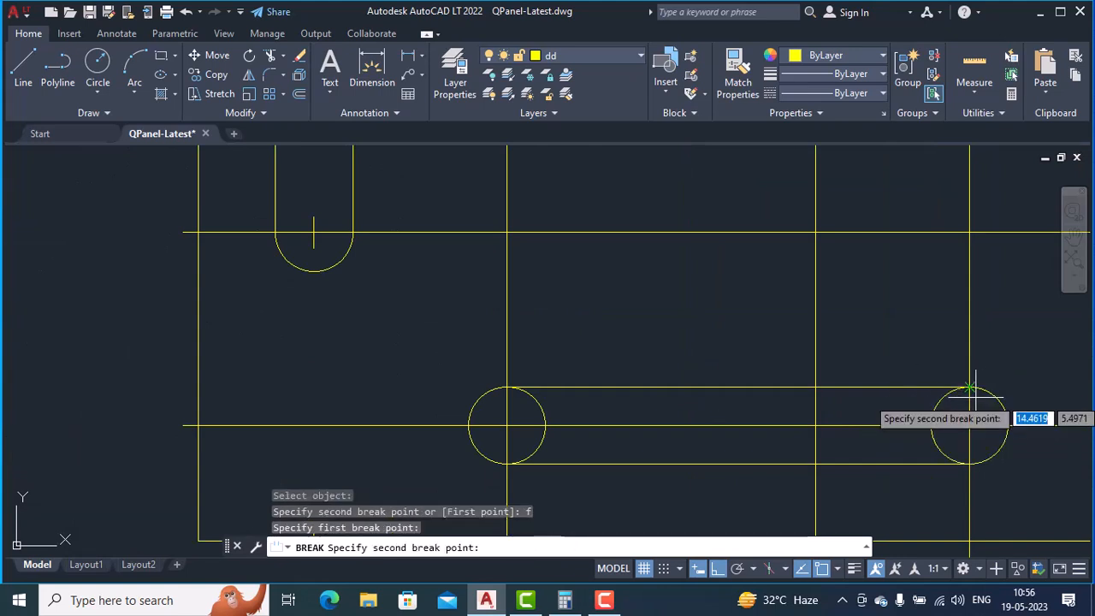
{"action": "left_click", "coordinate": [969, 463]}
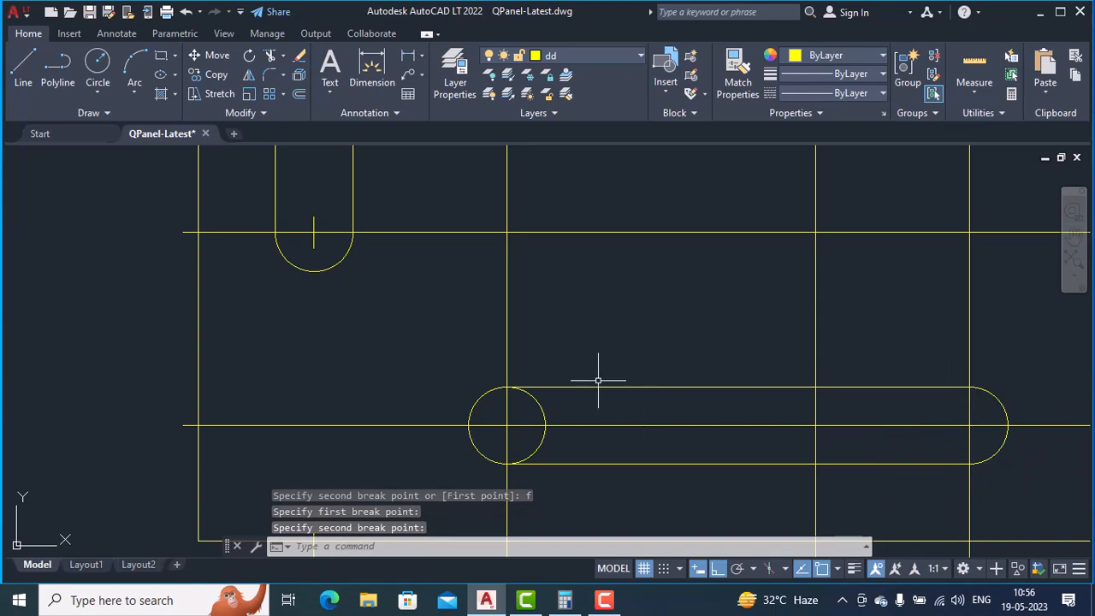
Break the horizontal slot's left circle between its bottom and top tangent points, removing the right half inside the slot.
{"action": "key", "text": "Return"}
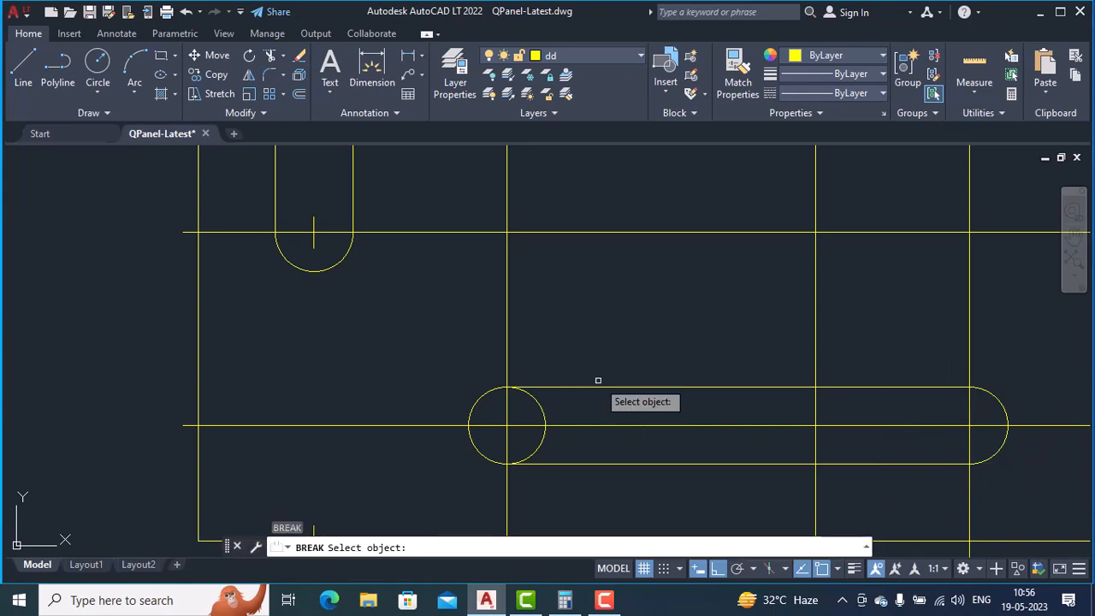
{"action": "left_click", "coordinate": [543, 414]}
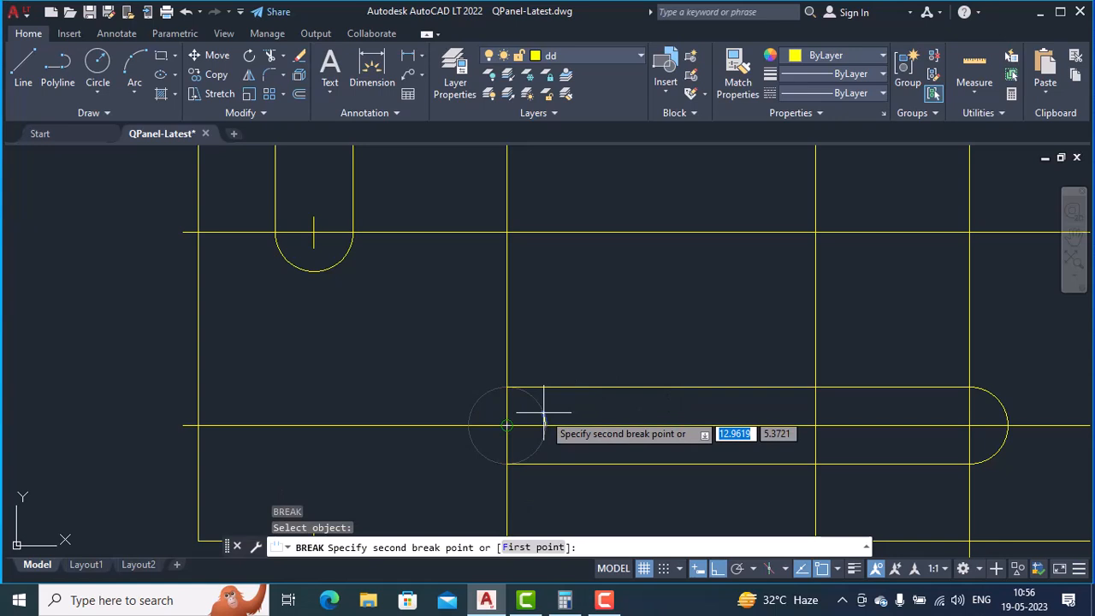
{"action": "type", "text": "f"}
{"action": "key", "text": "Return"}
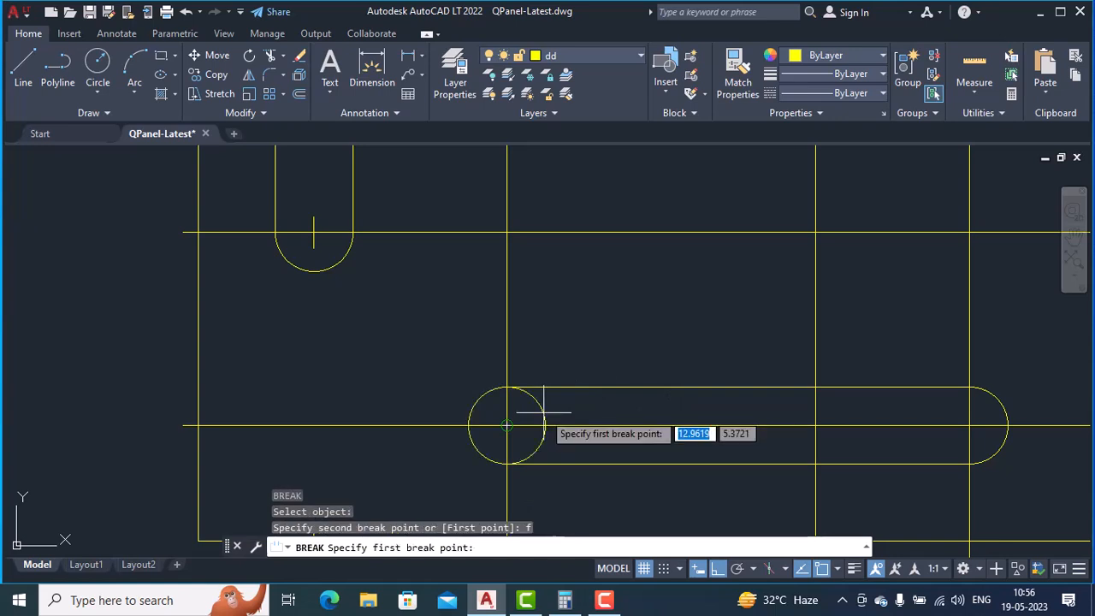
{"action": "left_click", "coordinate": [508, 462]}
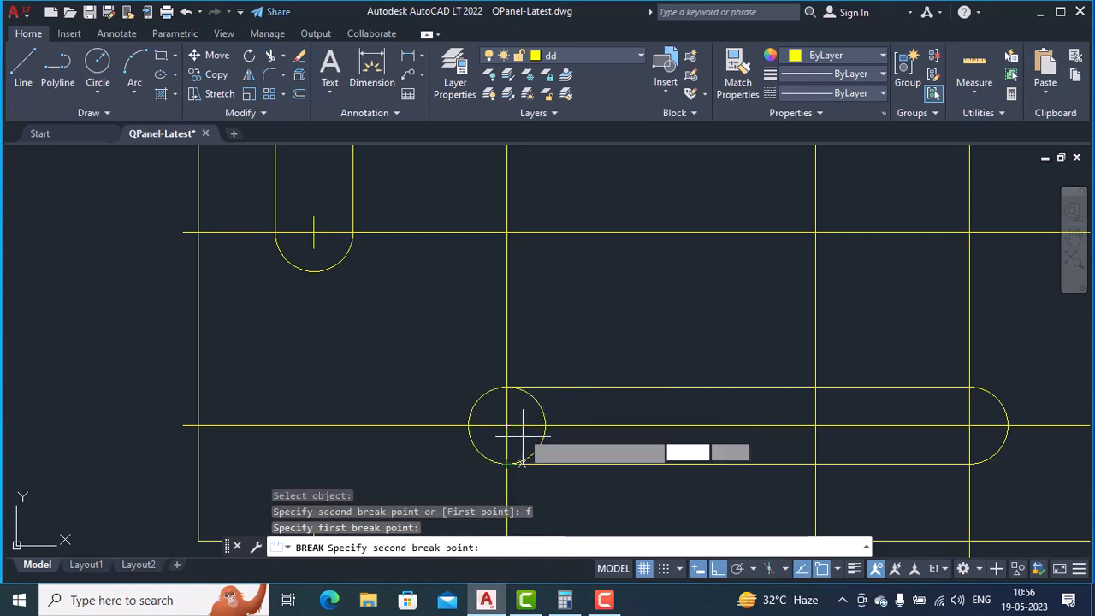
{"action": "left_click", "coordinate": [509, 387]}
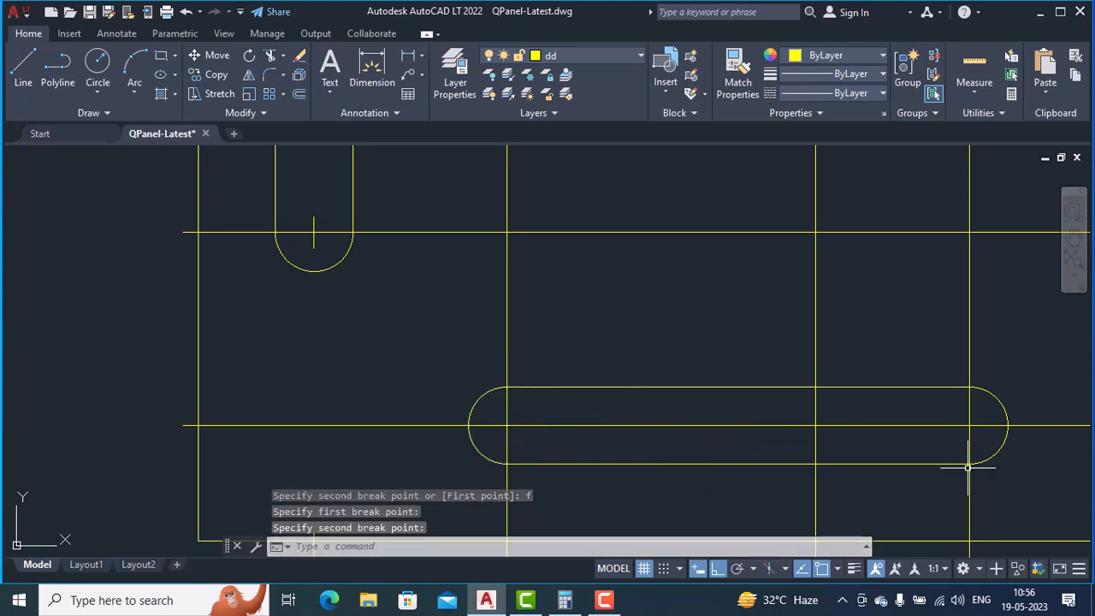
{"action": "scroll", "coordinate": [955, 462], "scroll_direction": "down", "scroll_amount": 4}
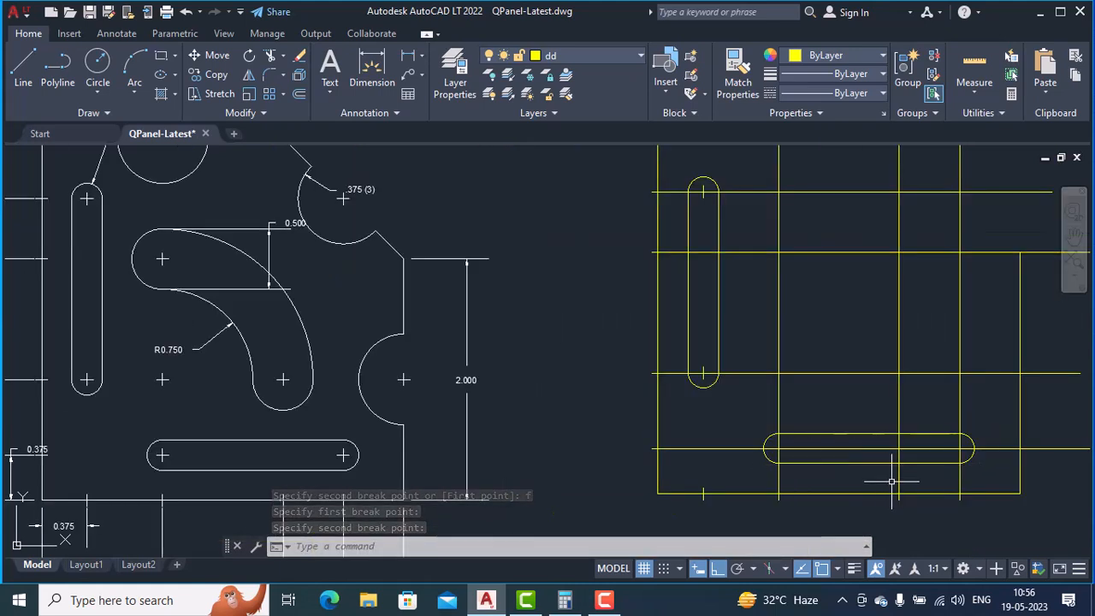
Place point markers at the right and left arc centers of the horizontal slot.
{"action": "type", "text": "point"}
{"action": "key", "text": "Return"}
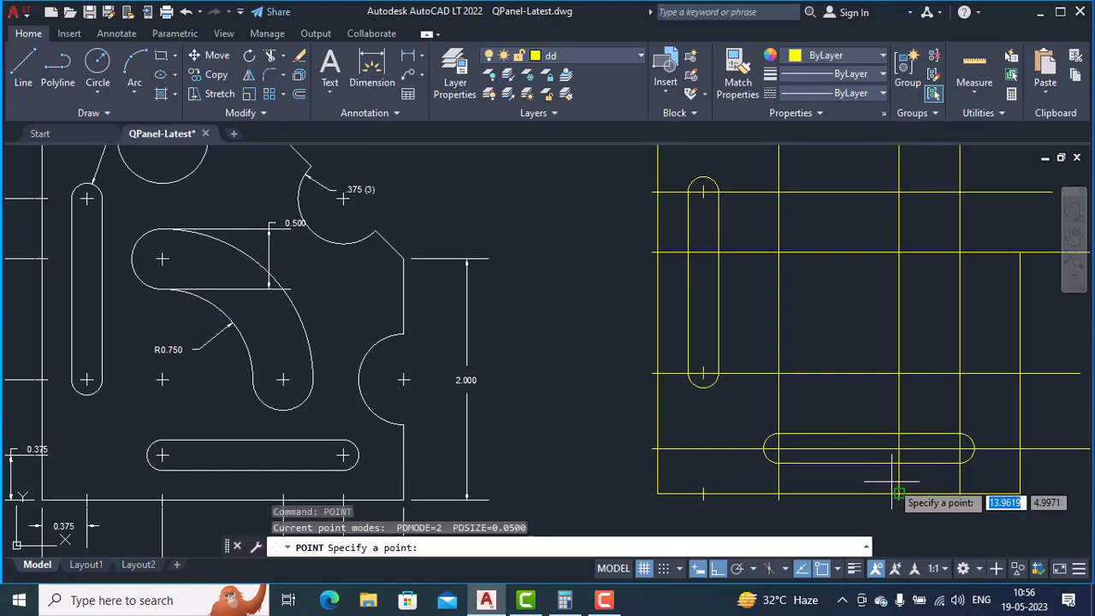
{"action": "left_click", "coordinate": [961, 450]}
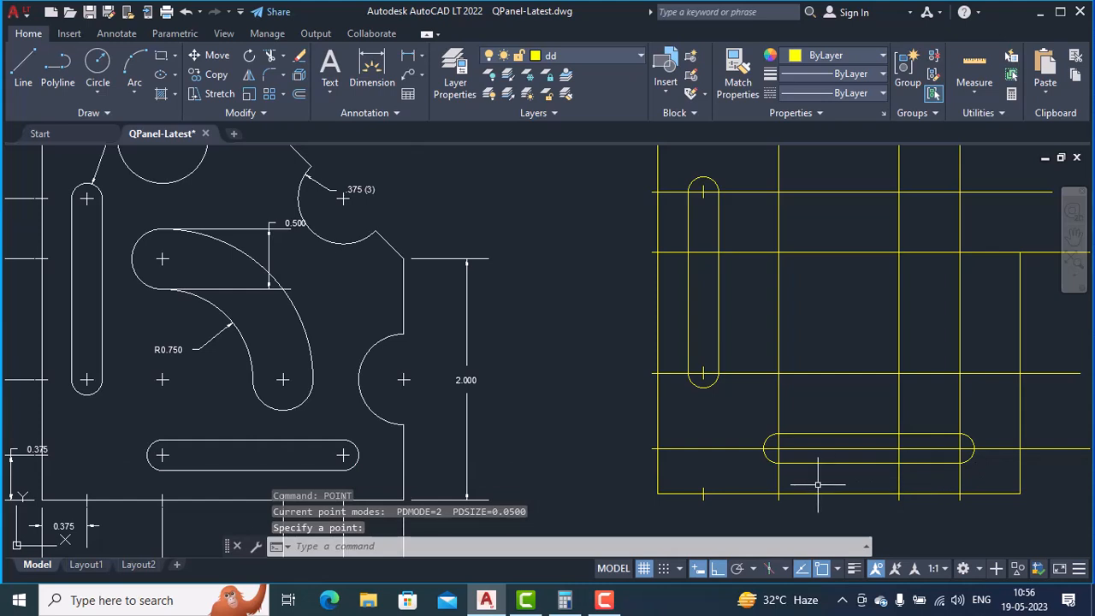
{"action": "key", "text": "Return"}
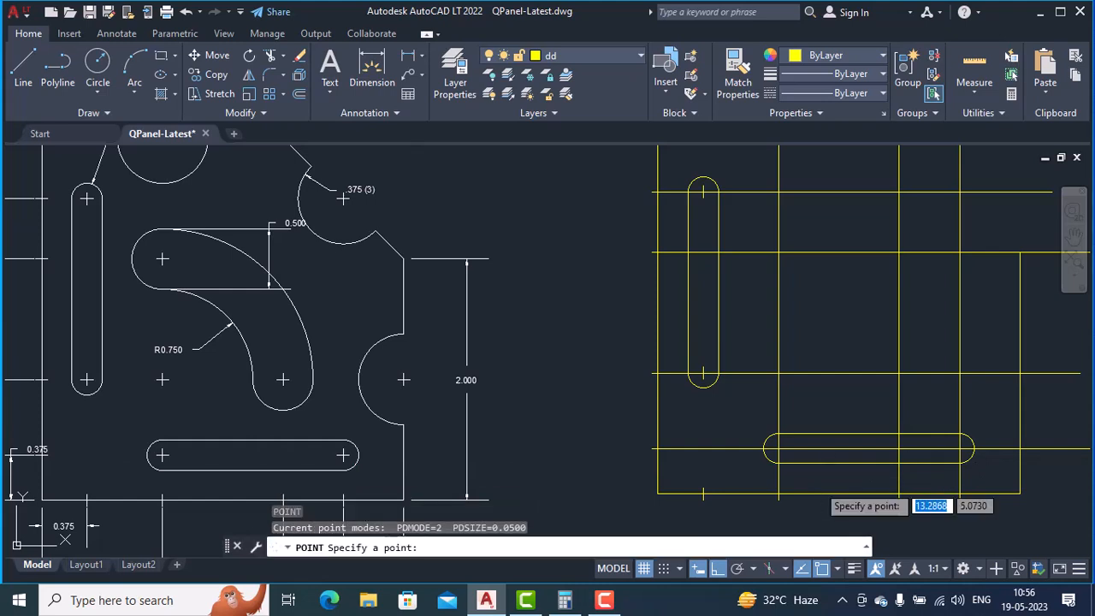
{"action": "left_click", "coordinate": [775, 447]}
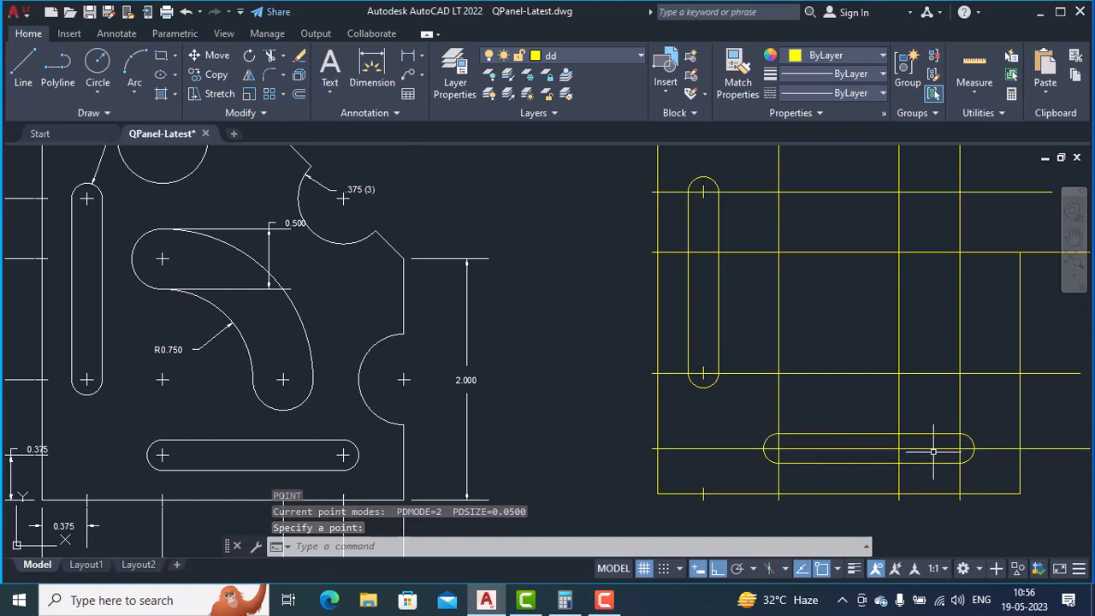
Erase the horizontal construction line running through the centers of the horizontal slot.
{"action": "type", "text": "e"}
{"action": "key", "text": "Return"}
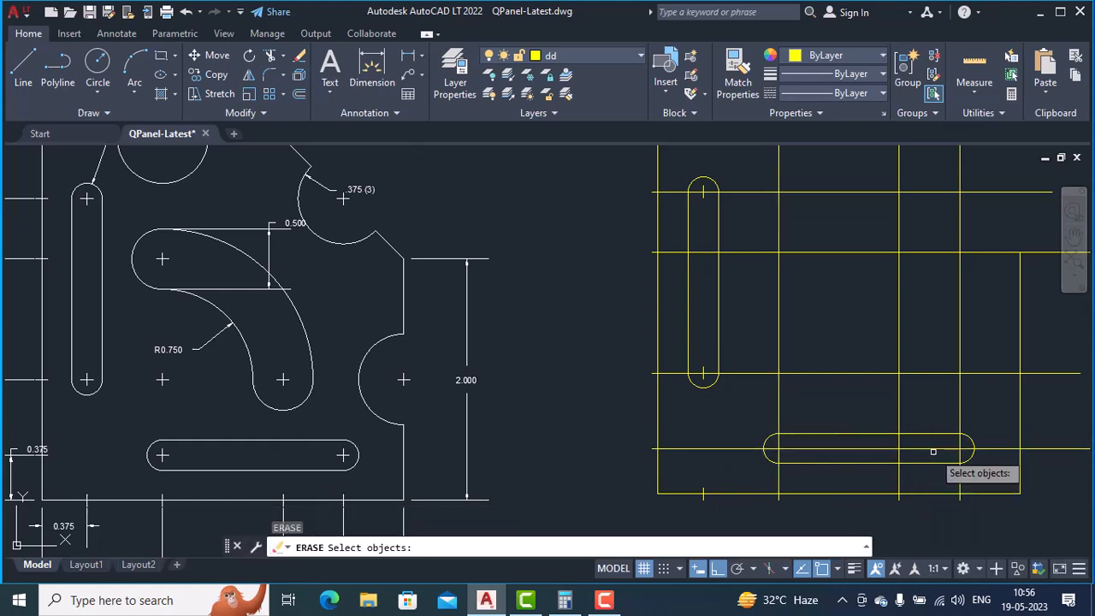
{"action": "left_click", "coordinate": [775, 447]}
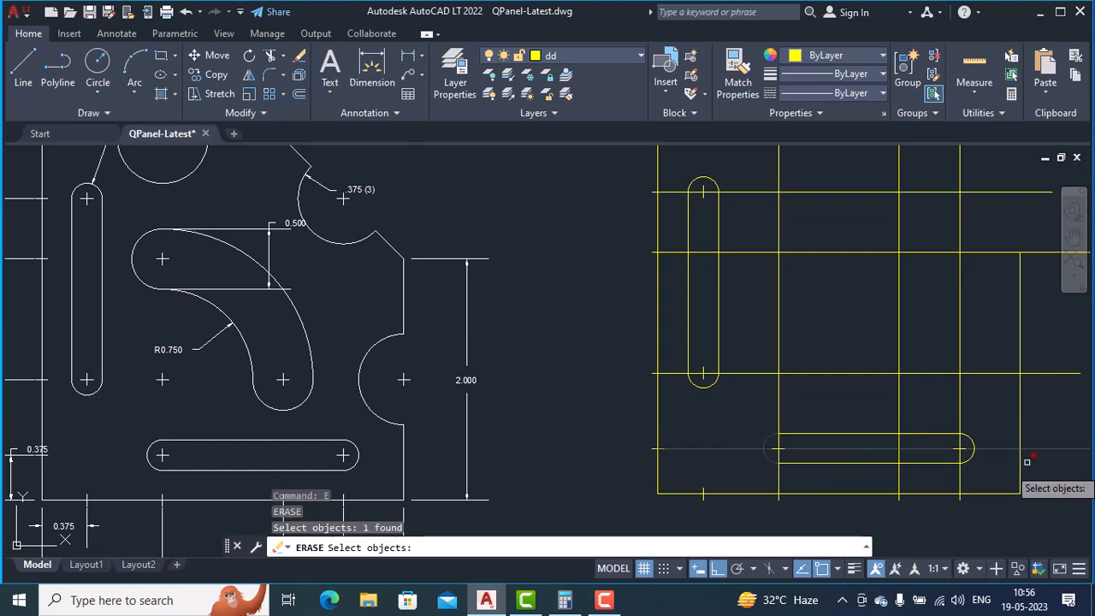
{"action": "key", "text": "Return"}
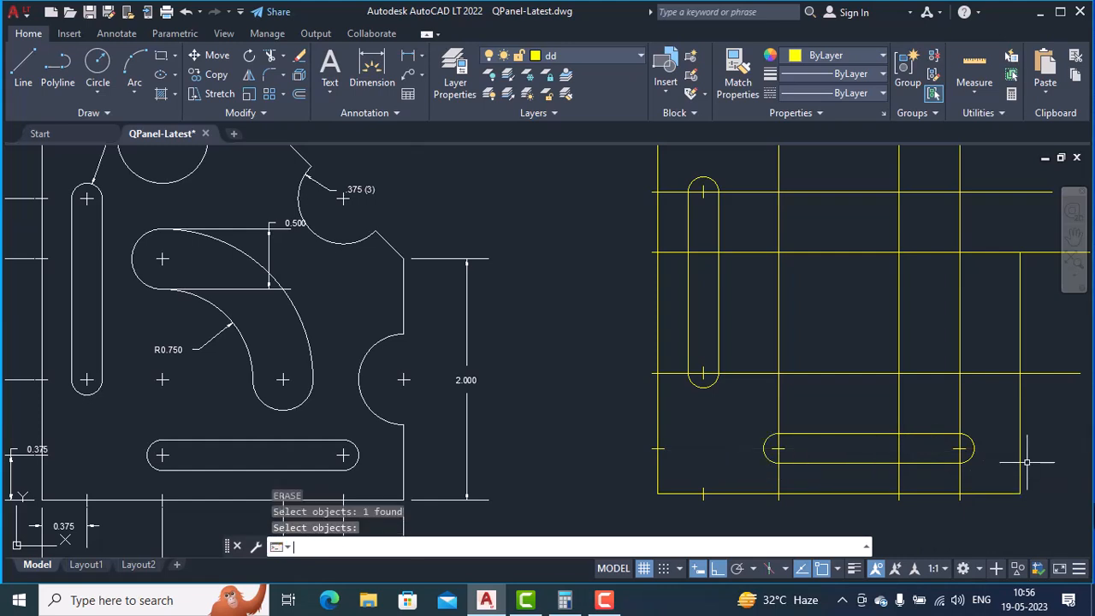
Draw a 0.375 radius circle centered where the lower horizontal construction line crosses the panel's right edge.
{"action": "mouse_move", "coordinate": [973, 317]}
{"action": "middle_mouse_down"}
{"action": "mouse_move", "coordinate": [882, 355]}
{"action": "mouse_move", "coordinate": [920, 345]}
{"action": "mouse_move", "coordinate": [939, 320]}
{"action": "mouse_move", "coordinate": [1004, 367]}
{"action": "middle_mouse_up"}
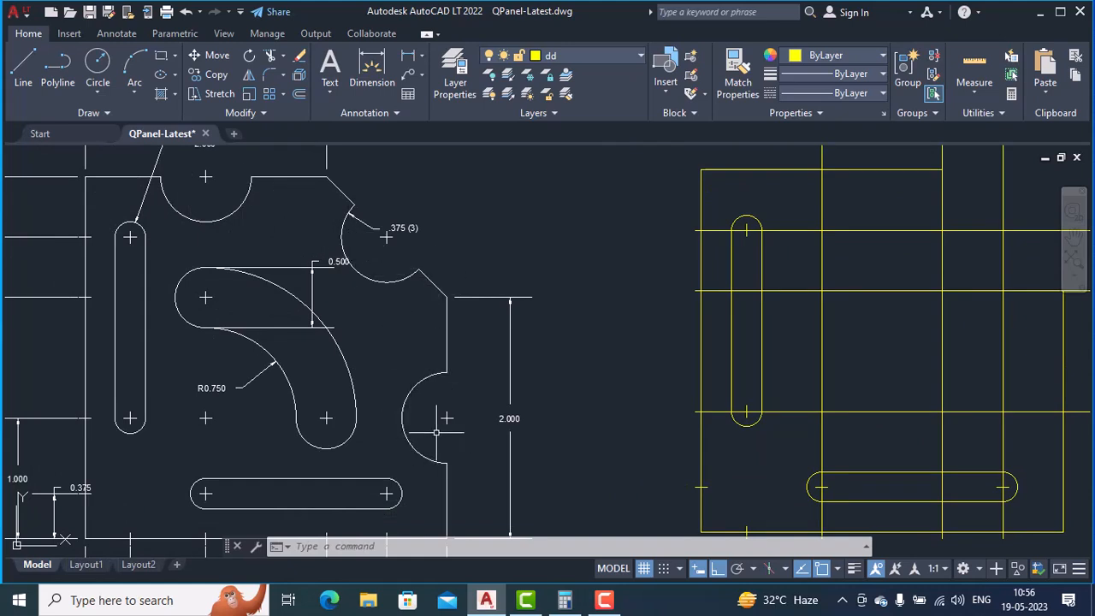
{"action": "scroll", "coordinate": [407, 205], "scroll_direction": "up", "scroll_amount": 4}
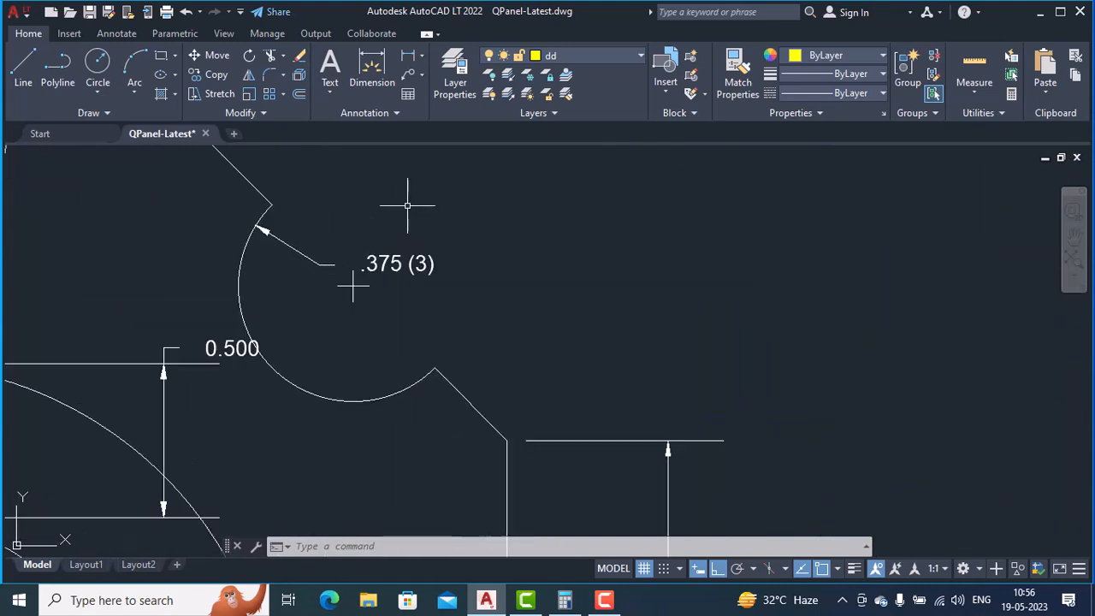
{"action": "scroll", "coordinate": [407, 205], "scroll_direction": "down", "scroll_amount": 4}
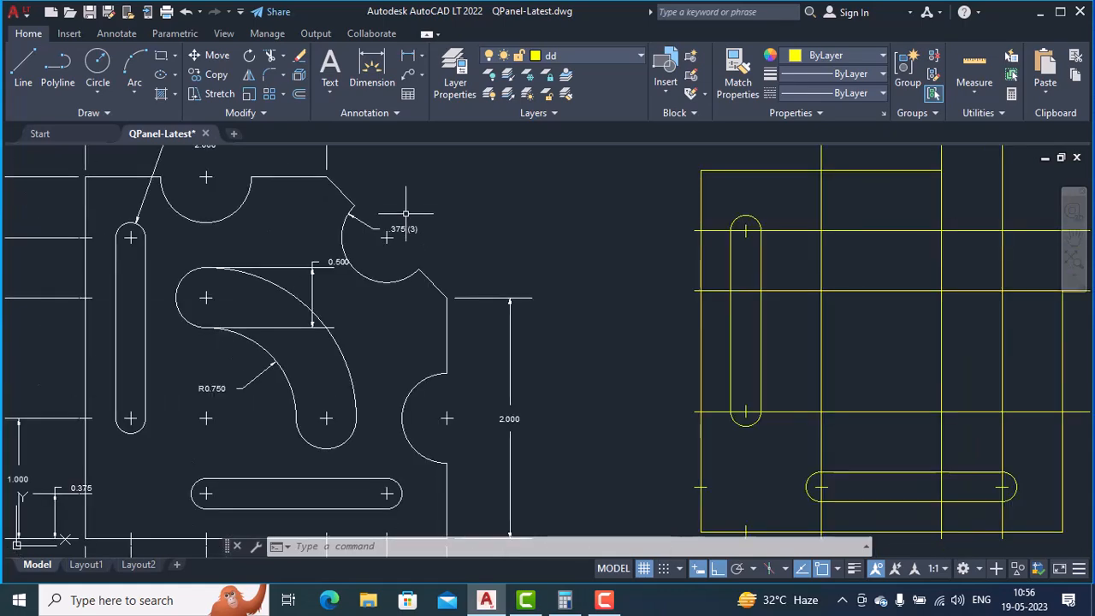
{"action": "mouse_move", "coordinate": [504, 363]}
{"action": "middle_mouse_down"}
{"action": "mouse_move", "coordinate": [479, 311]}
{"action": "mouse_move", "coordinate": [439, 302]}
{"action": "middle_mouse_up"}
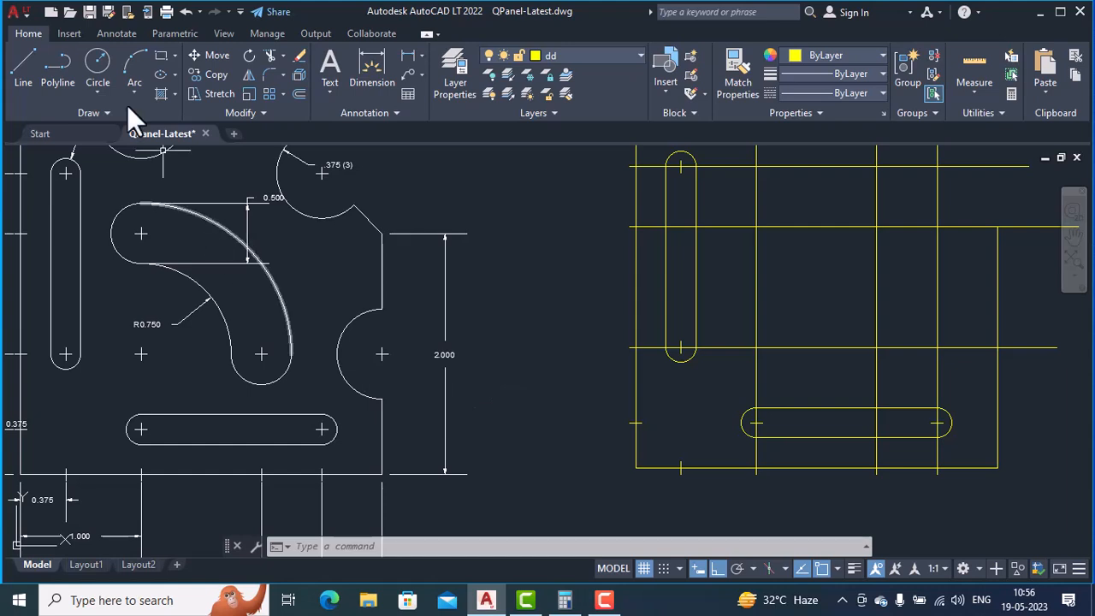
{"action": "left_click", "coordinate": [100, 62]}
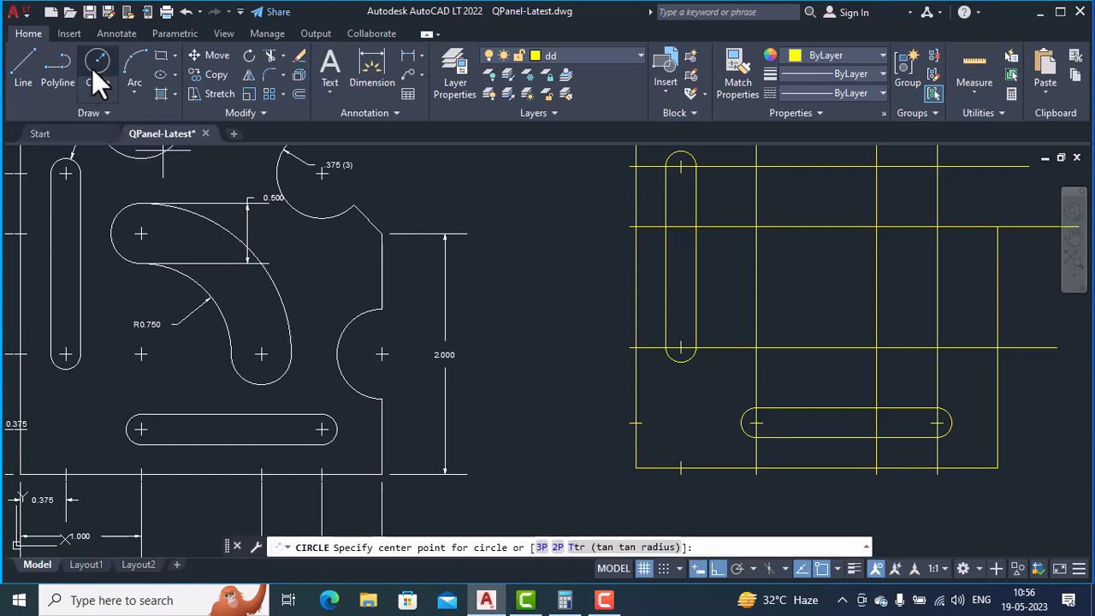
{"action": "left_click", "coordinate": [95, 88]}
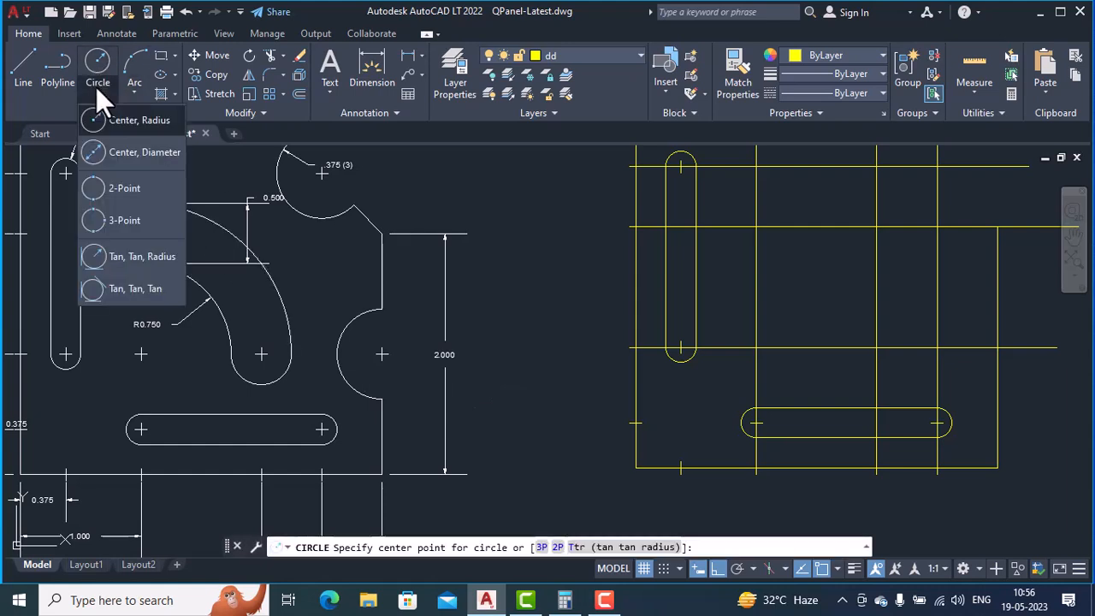
{"action": "left_click", "coordinate": [121, 127]}
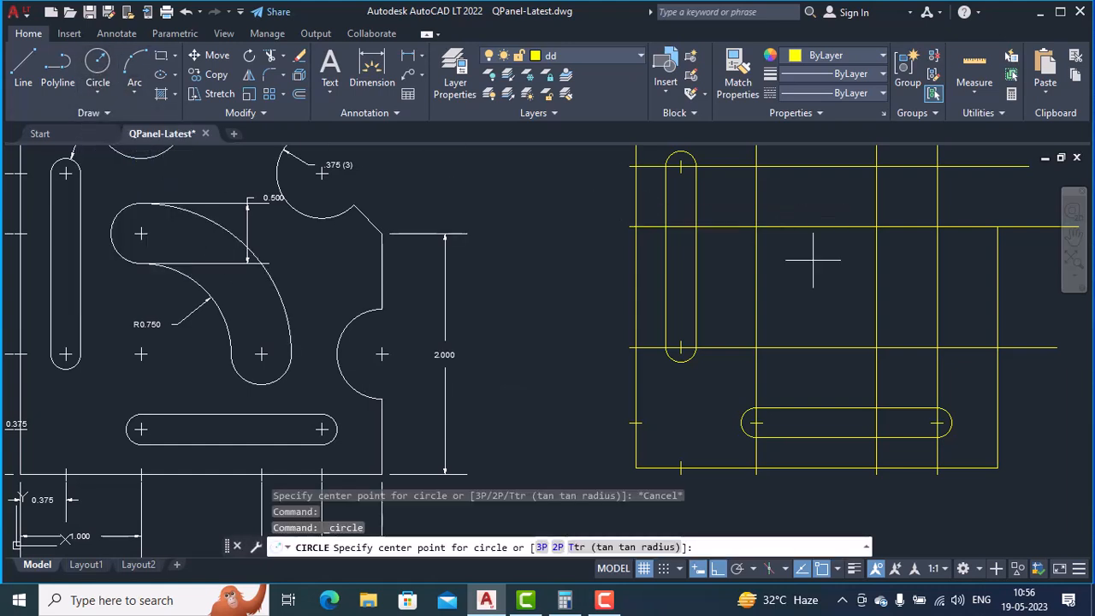
{"action": "left_click", "coordinate": [998, 348]}
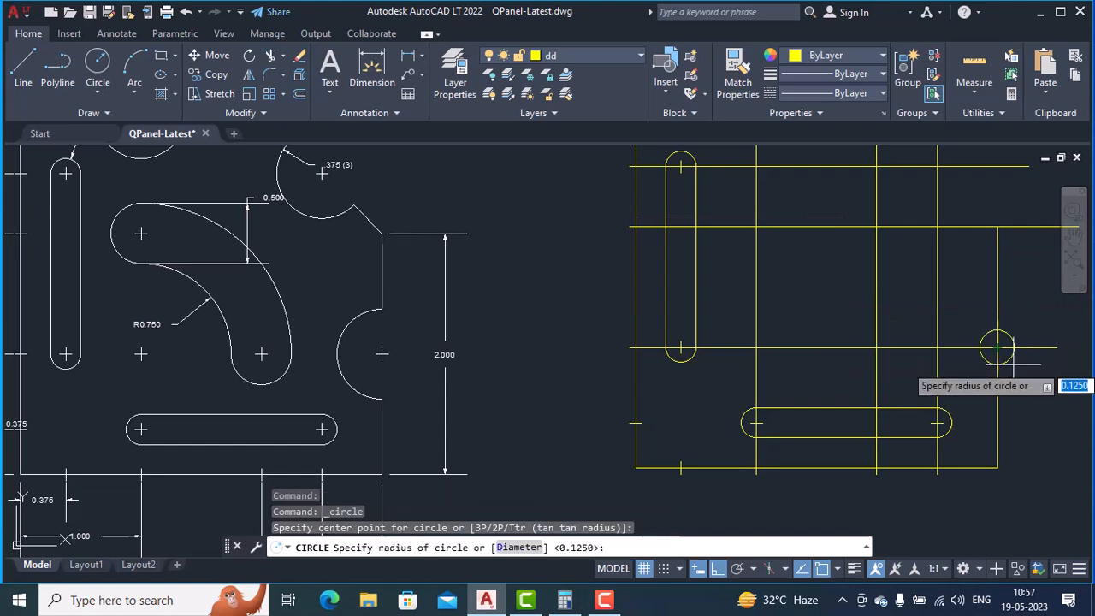
{"action": "type", "text": ".375"}
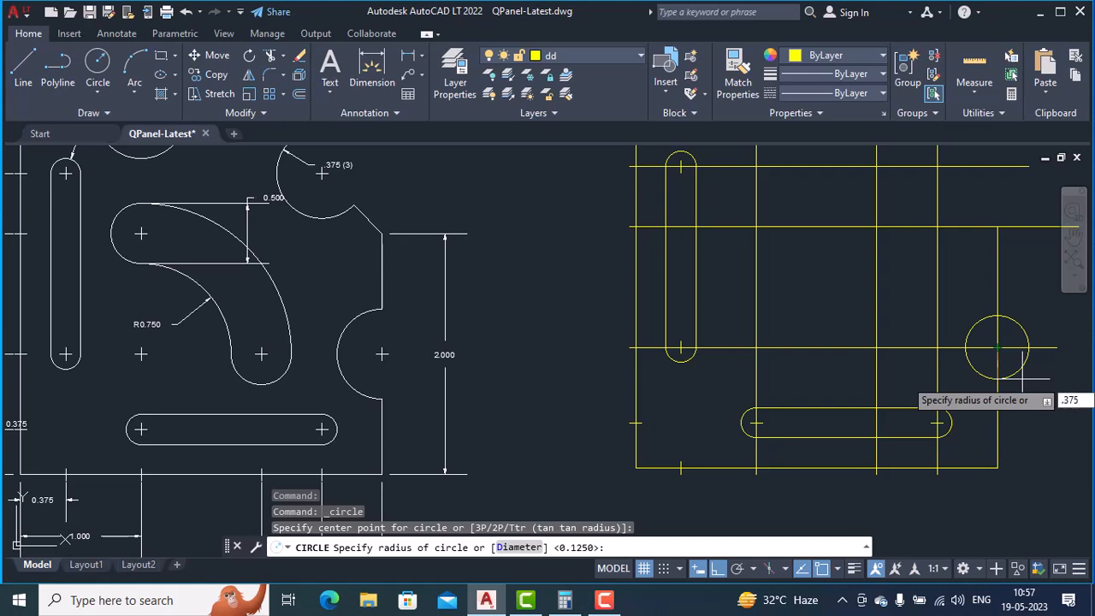
{"action": "key", "text": "Return"}
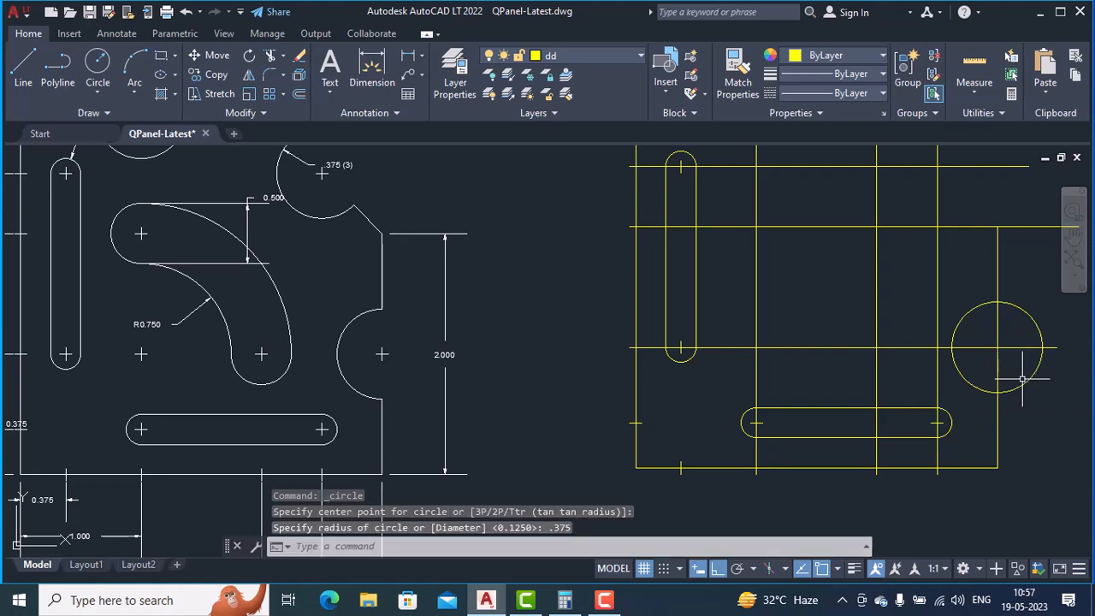
Draw a 0.375 radius circle where the rightmost vertical construction line crosses the upper horizontal construction line, outside the panel's open corner.
{"action": "middle_click_drag", "start_coordinate": [950, 289], "coordinate": [927, 400]}
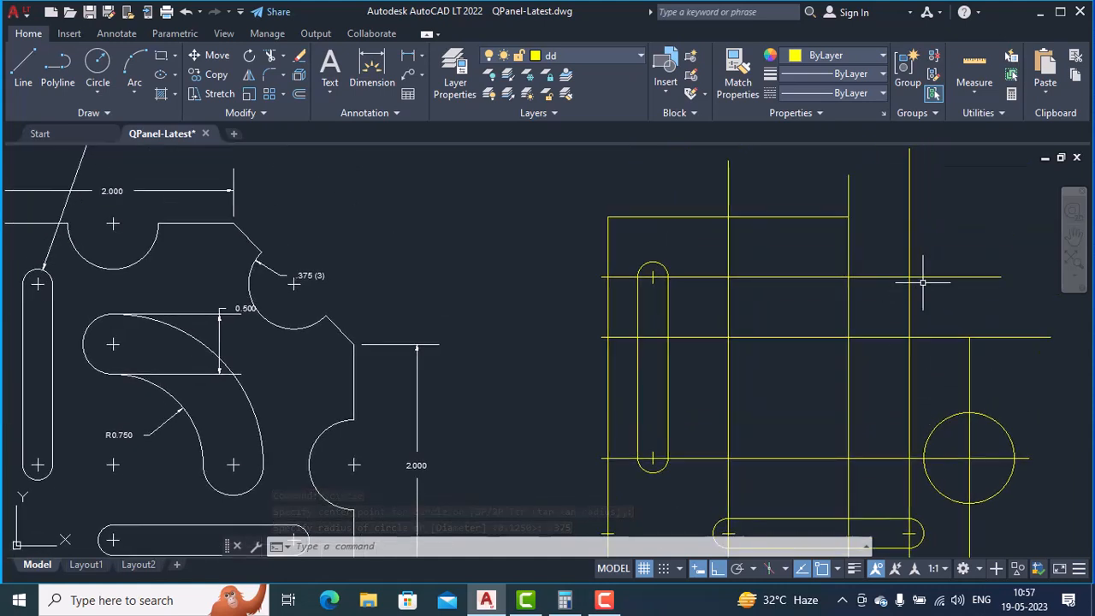
{"action": "left_click", "coordinate": [98, 91]}
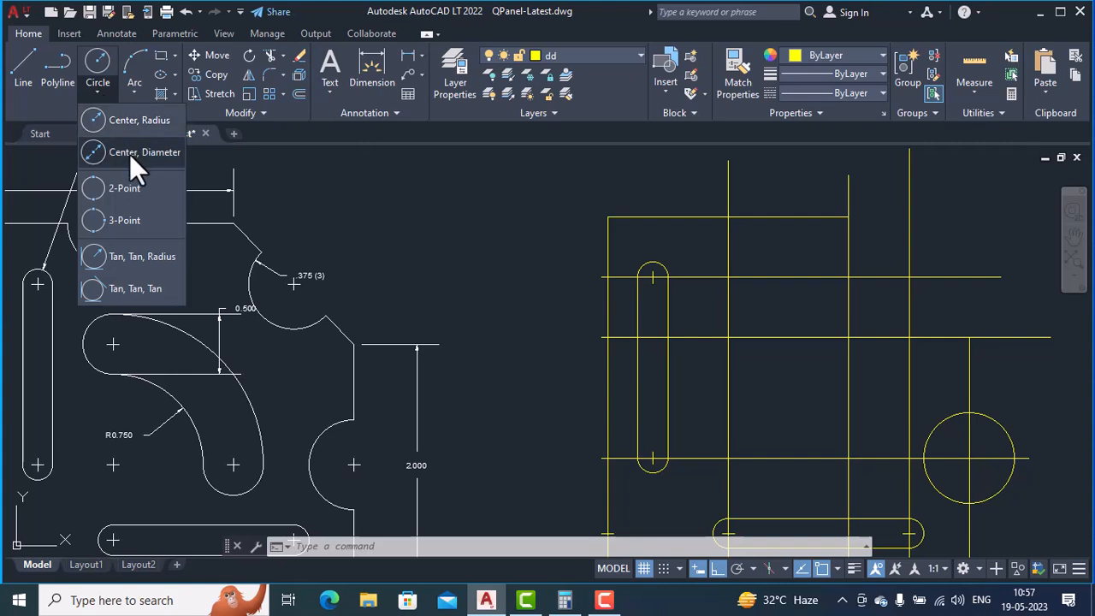
{"action": "left_click", "coordinate": [124, 118]}
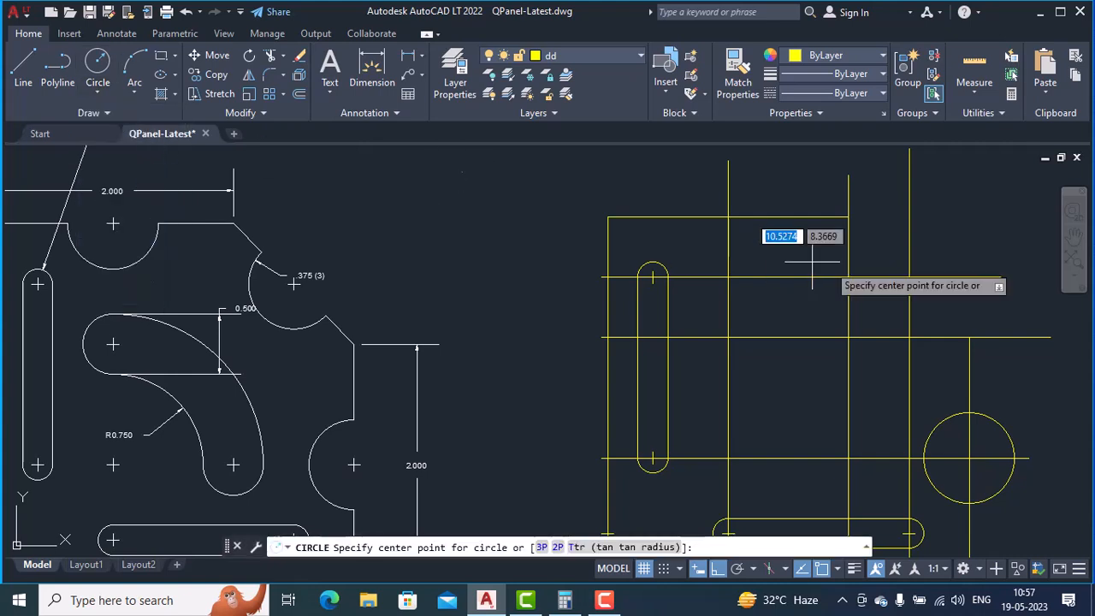
{"action": "left_click", "coordinate": [910, 276]}
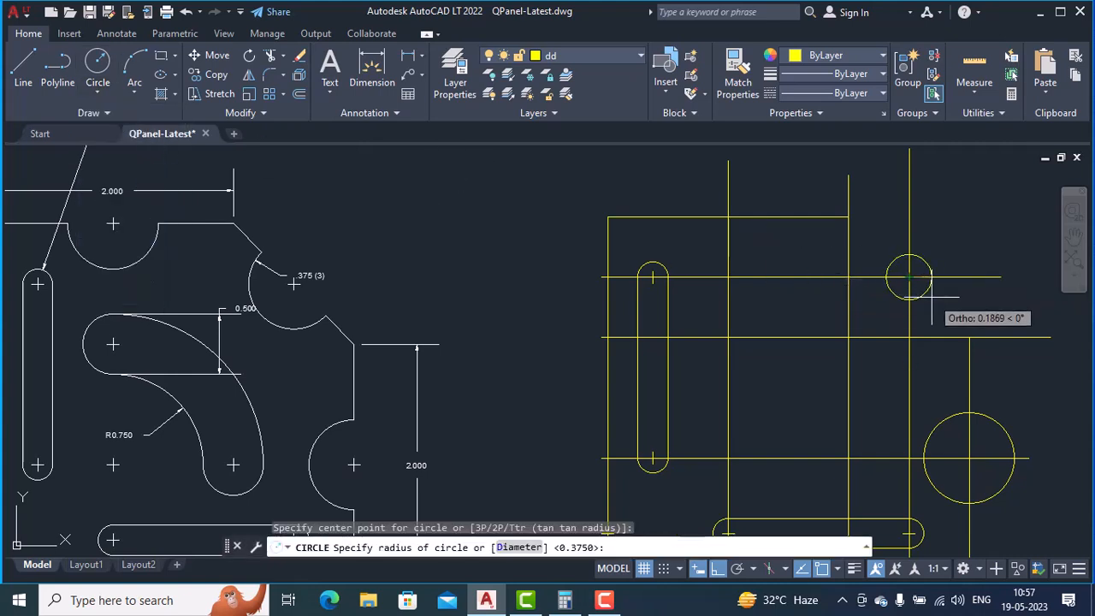
{"action": "key", "text": "Return"}
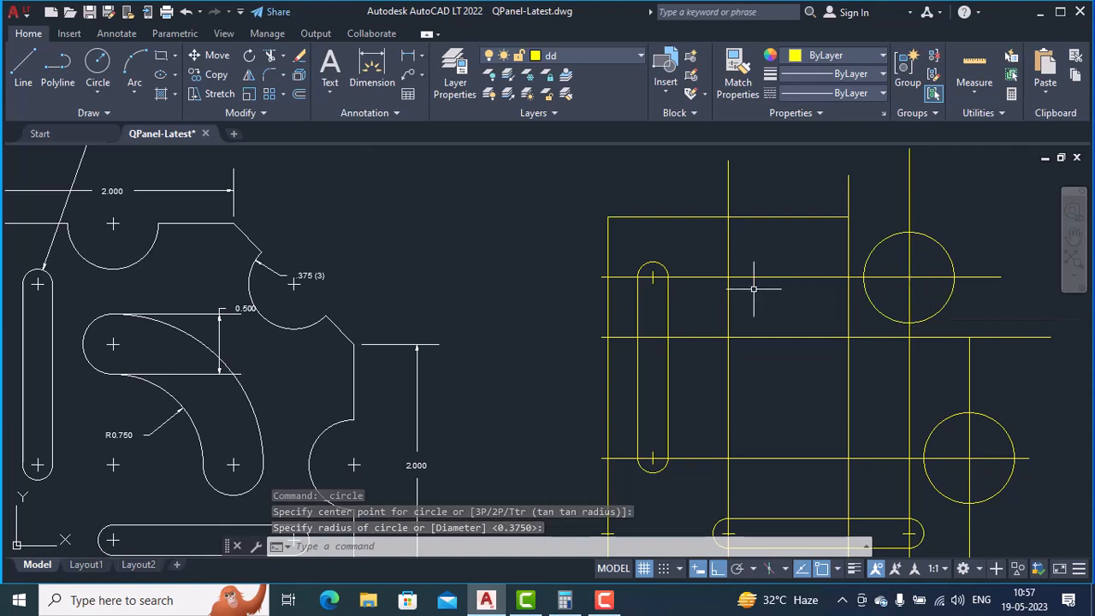
Draw a 0.375 radius circle centered where the first vertical construction line crosses the panel's top edge.
{"action": "left_click", "coordinate": [107, 89]}
{"action": "left_click", "coordinate": [109, 115]}
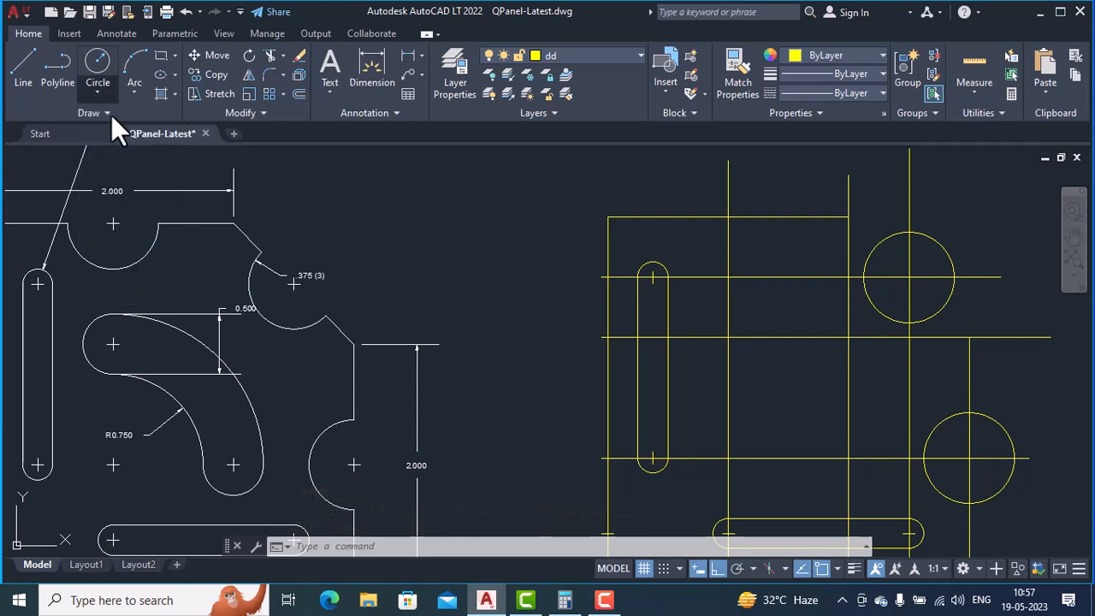
{"action": "left_click", "coordinate": [743, 224]}
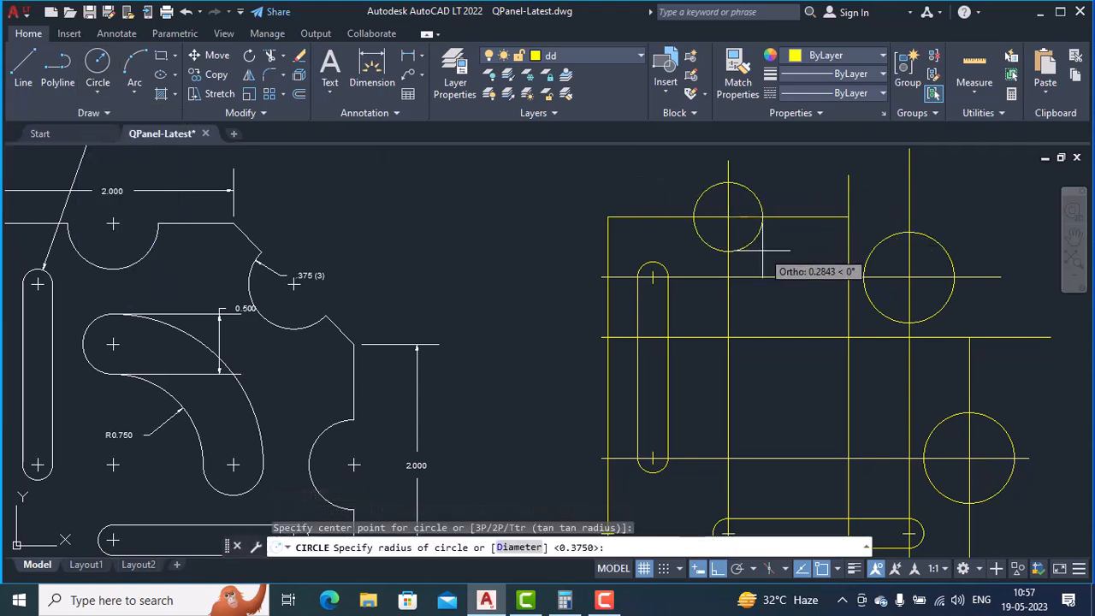
{"action": "key", "text": "Return"}
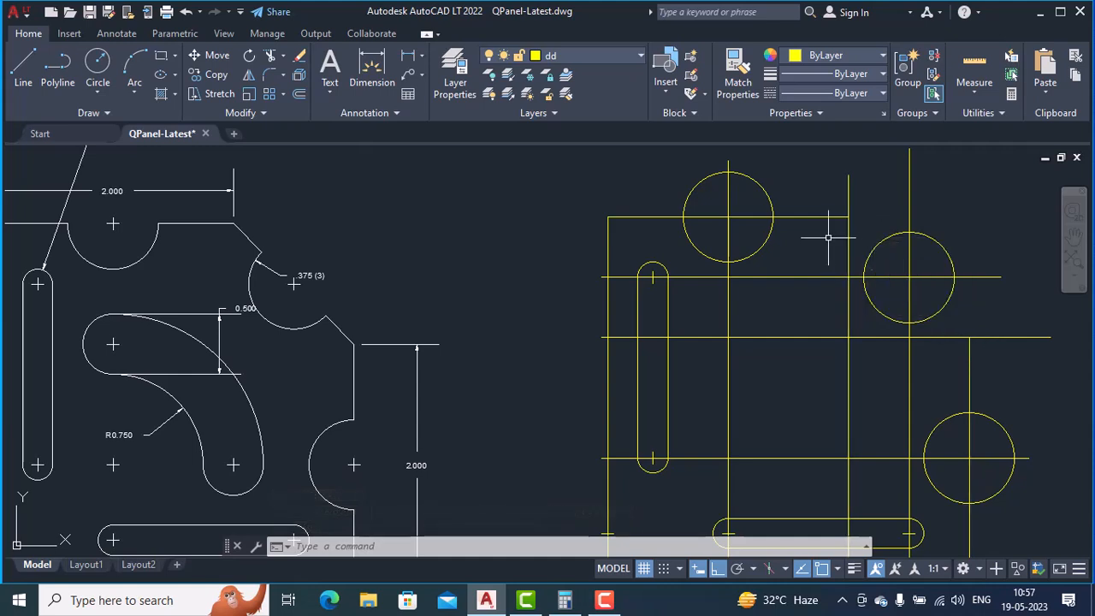
With Ortho off, draw a diagonal line from the upper end of the panel's right edge to the right end of its top edge.
{"action": "type", "text": "l"}
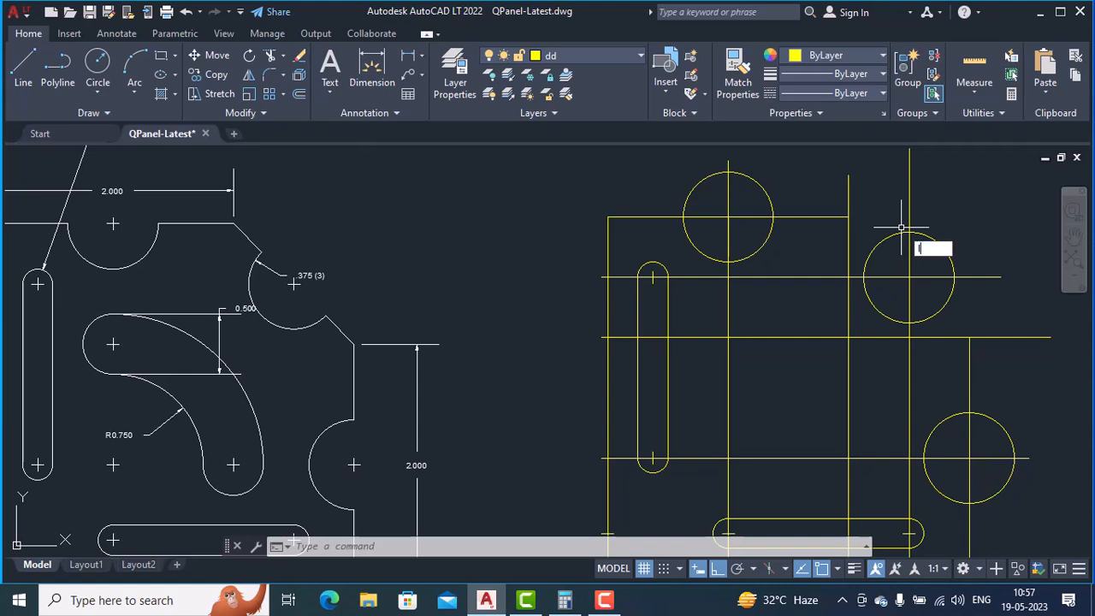
{"action": "key", "text": "Return"}
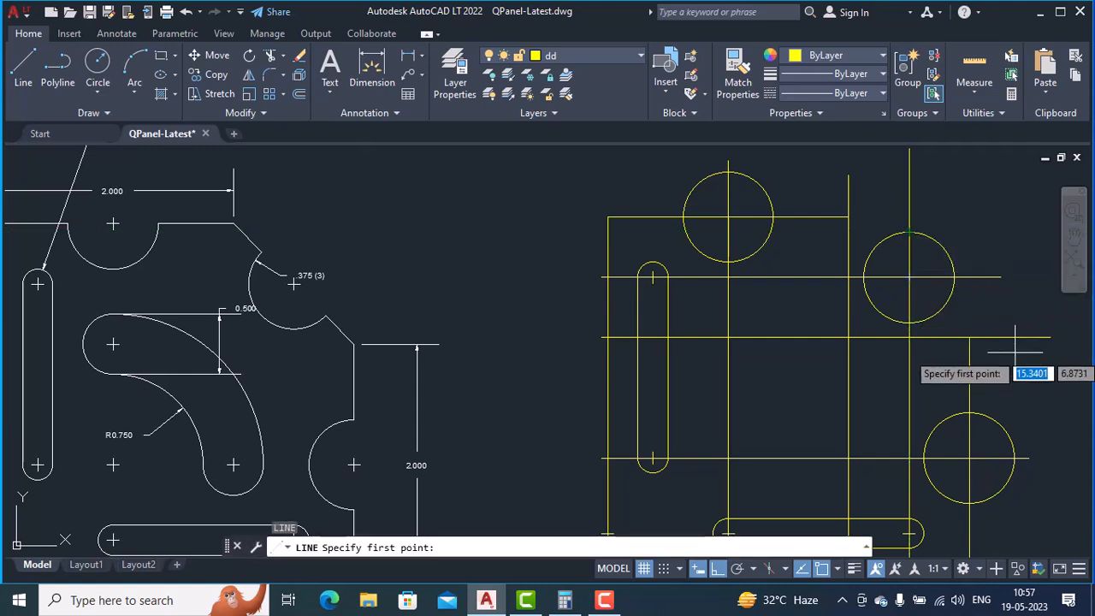
{"action": "left_click", "coordinate": [969, 337]}
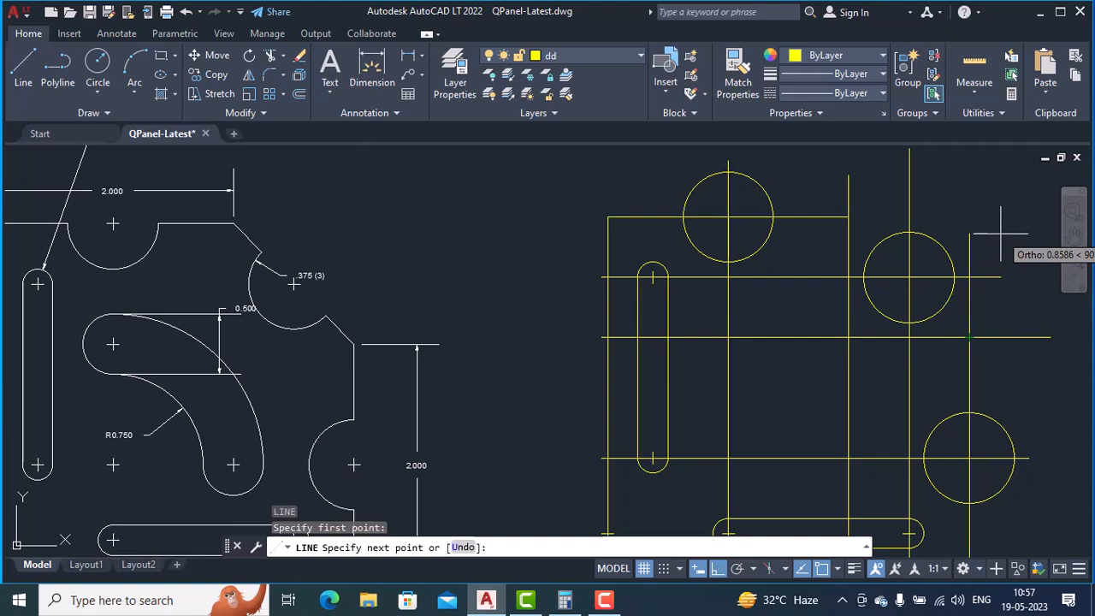
{"action": "key", "text": "F8"}
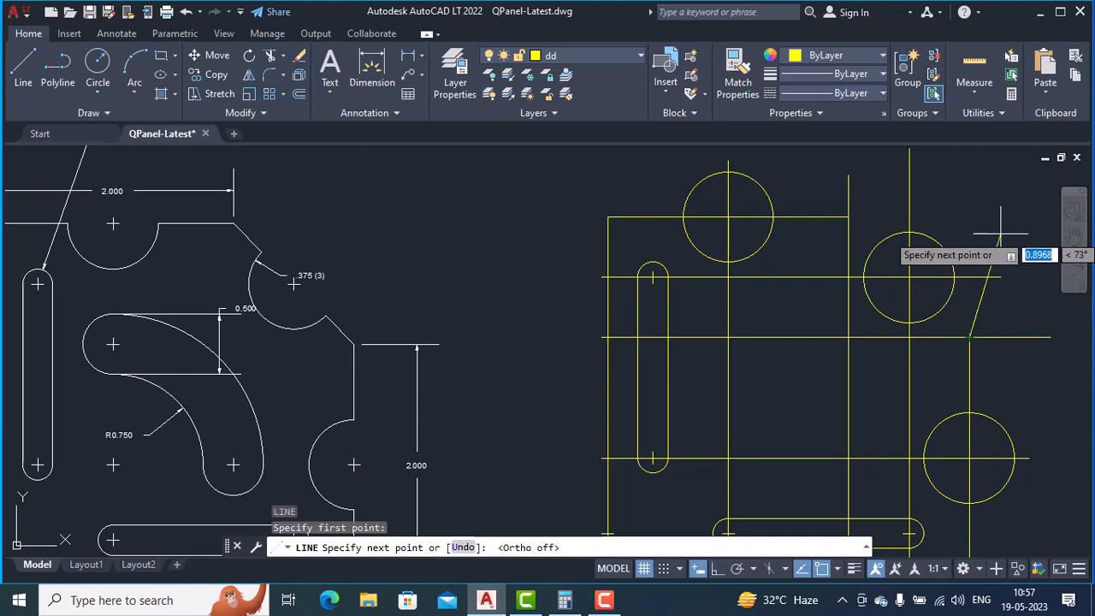
{"action": "left_click", "coordinate": [848, 220]}
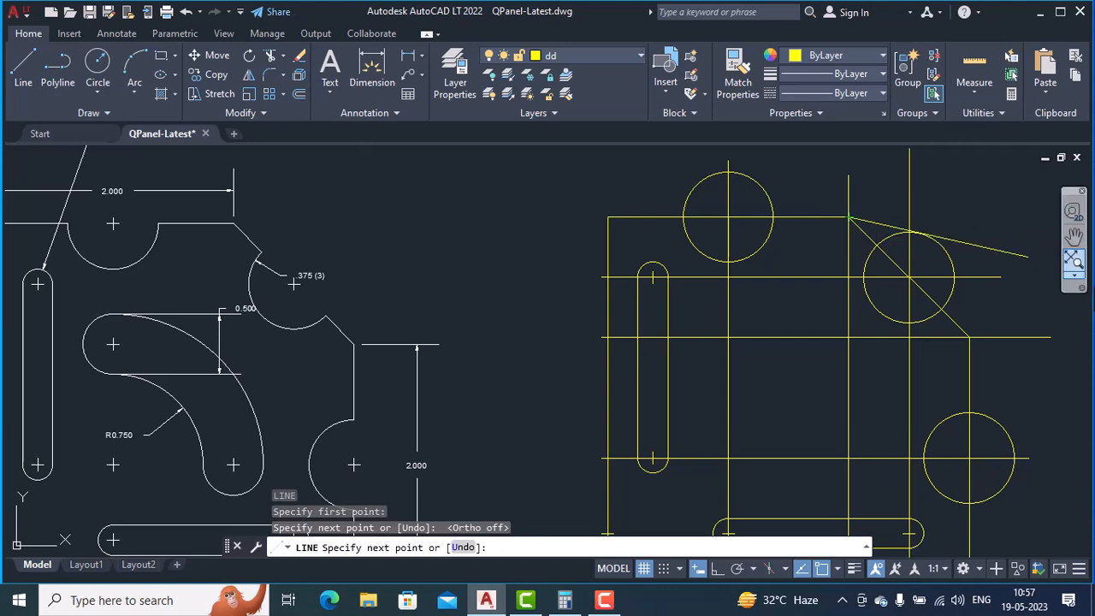
{"action": "key", "text": "Return"}
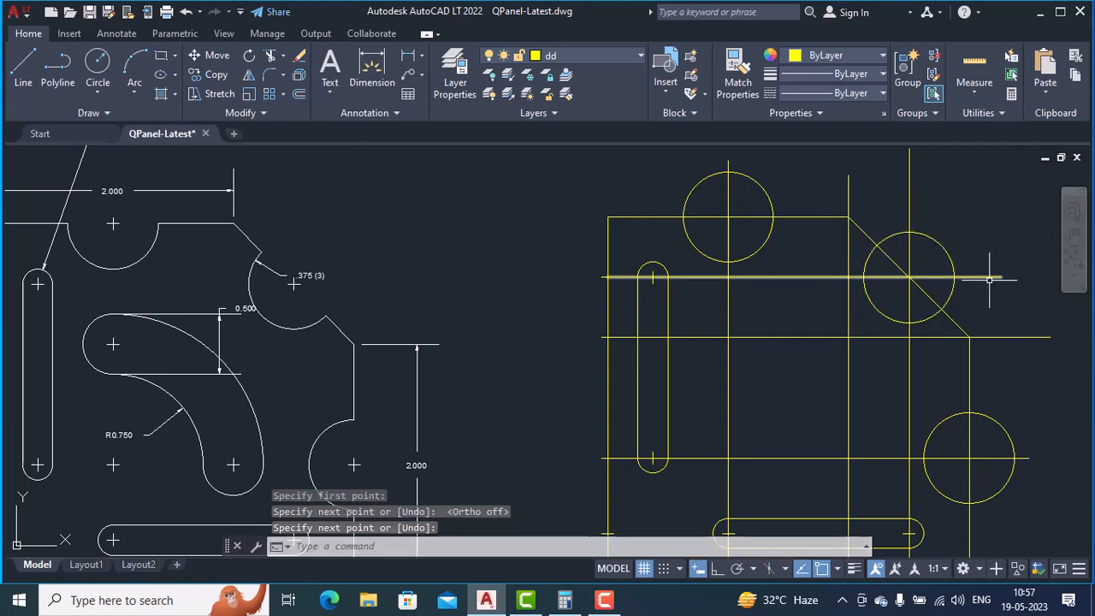
Break the circle on the angled corner where the diagonal line crosses it, removing the half outside the panel.
{"action": "type", "text": "bre"}
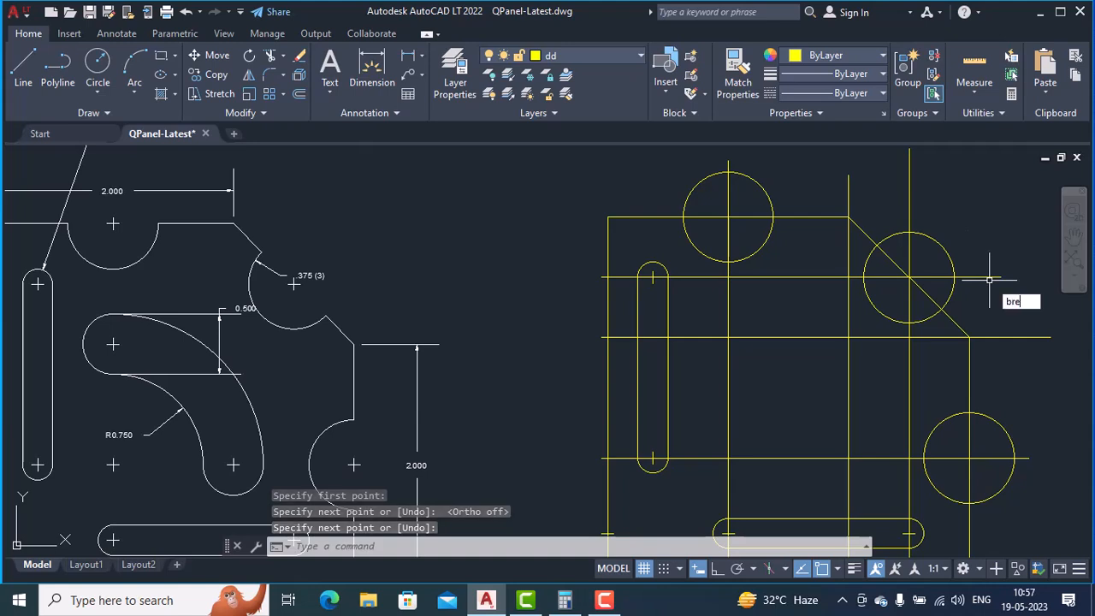
{"action": "type", "text": "a"}
{"action": "key", "text": "Return"}
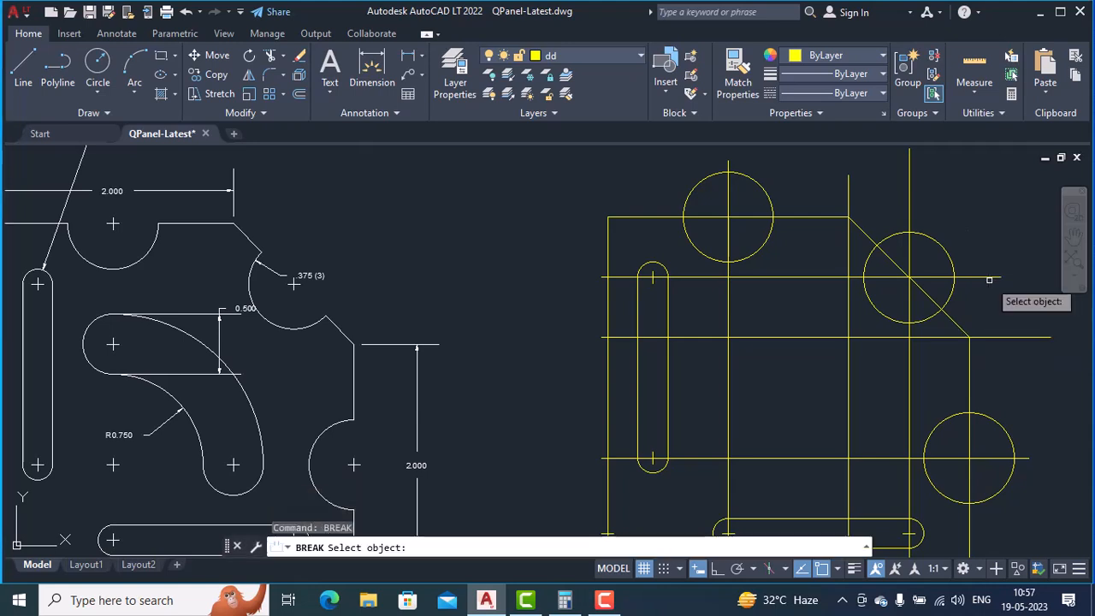
{"action": "left_click", "coordinate": [944, 247]}
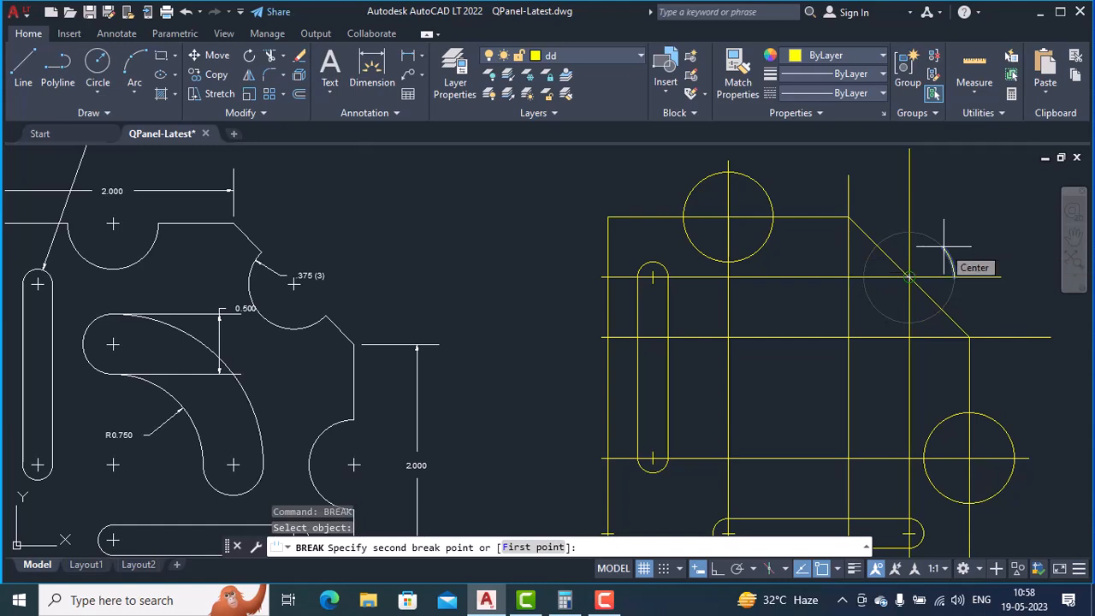
{"action": "type", "text": "f"}
{"action": "key", "text": "Return"}
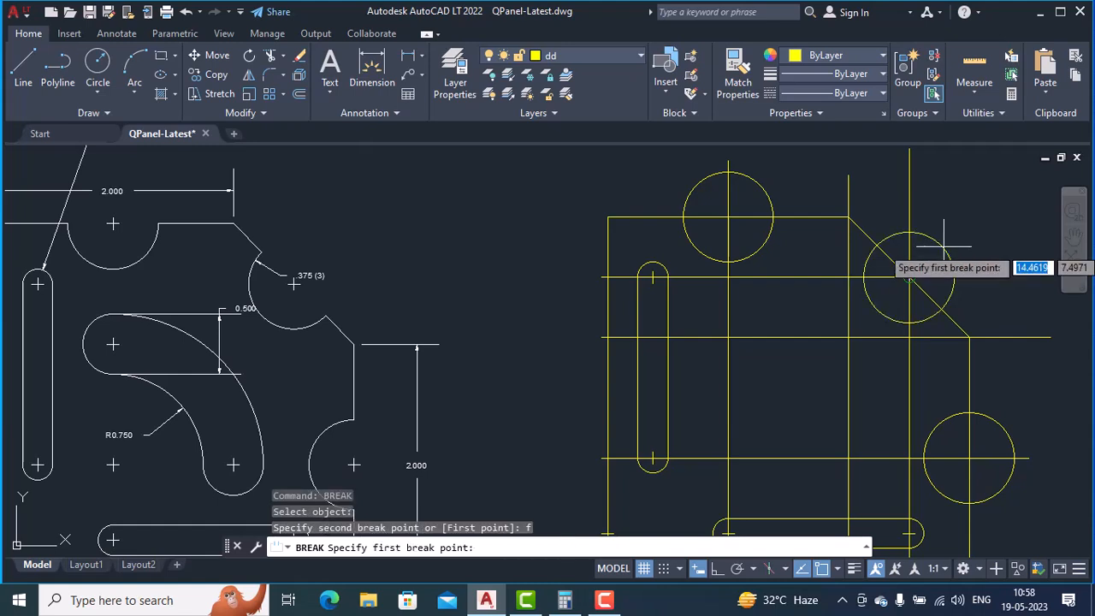
{"action": "left_click", "coordinate": [942, 308]}
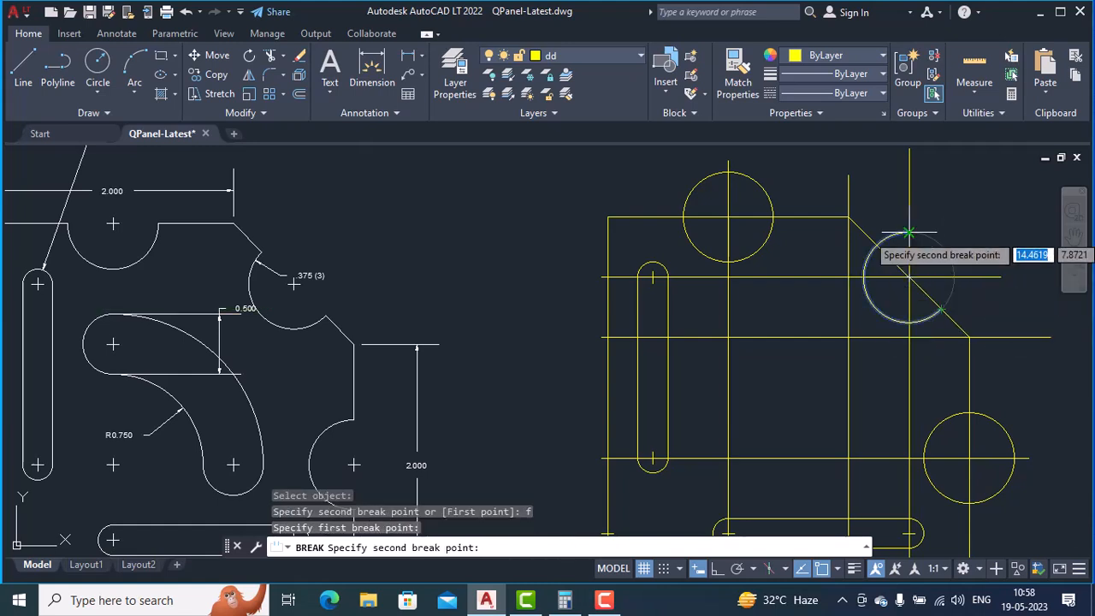
{"action": "left_click", "coordinate": [876, 244]}
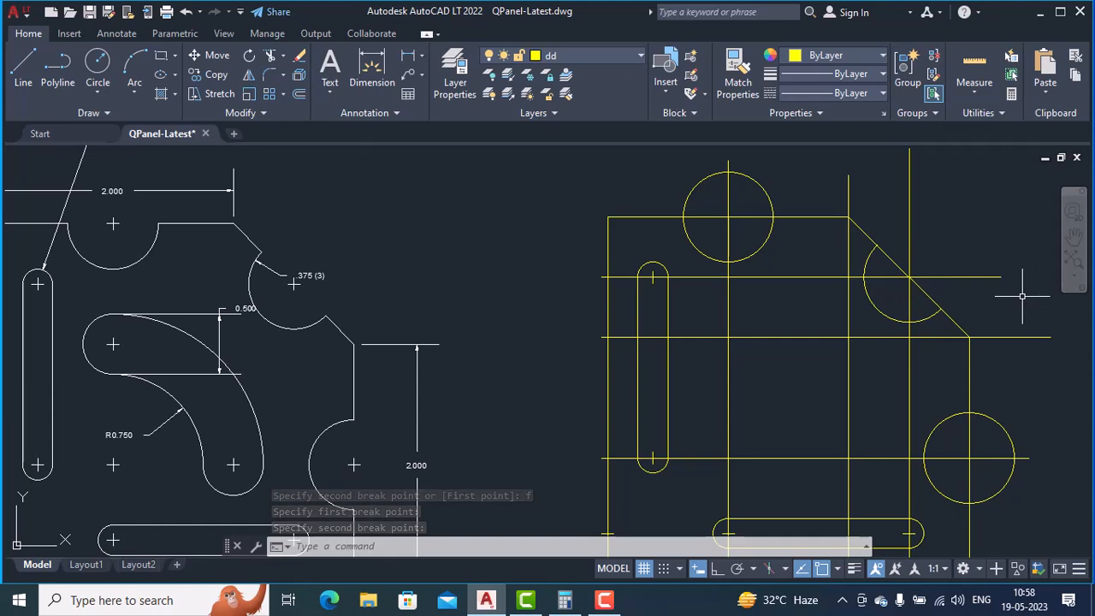
Place a point marker at the center of the angled corner's arc, where the two construction lines cross.
{"action": "type", "text": "p"}
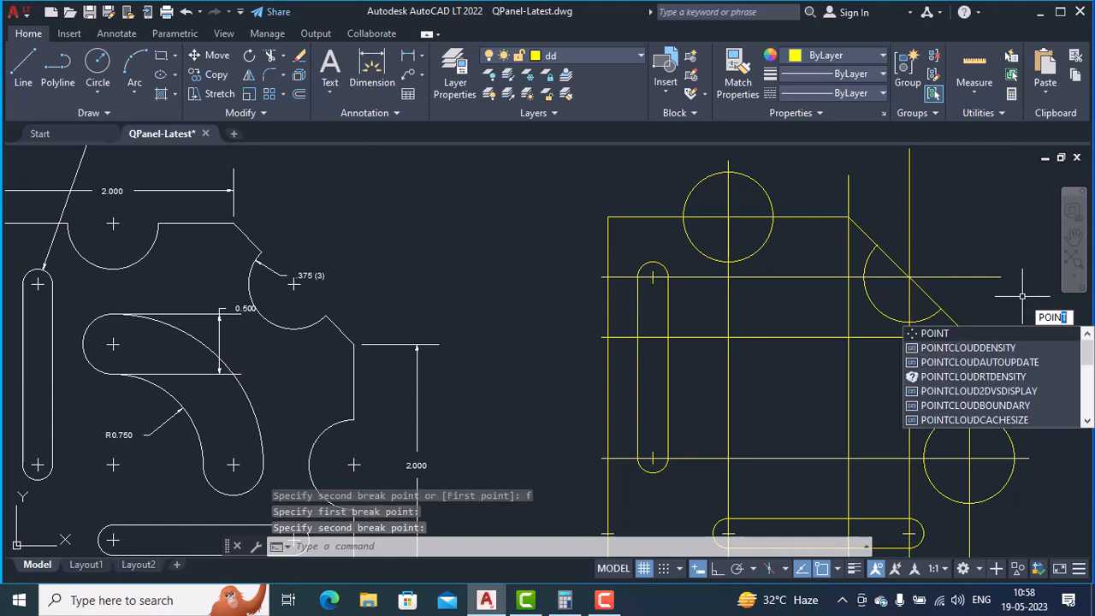
{"action": "key", "text": "Return"}
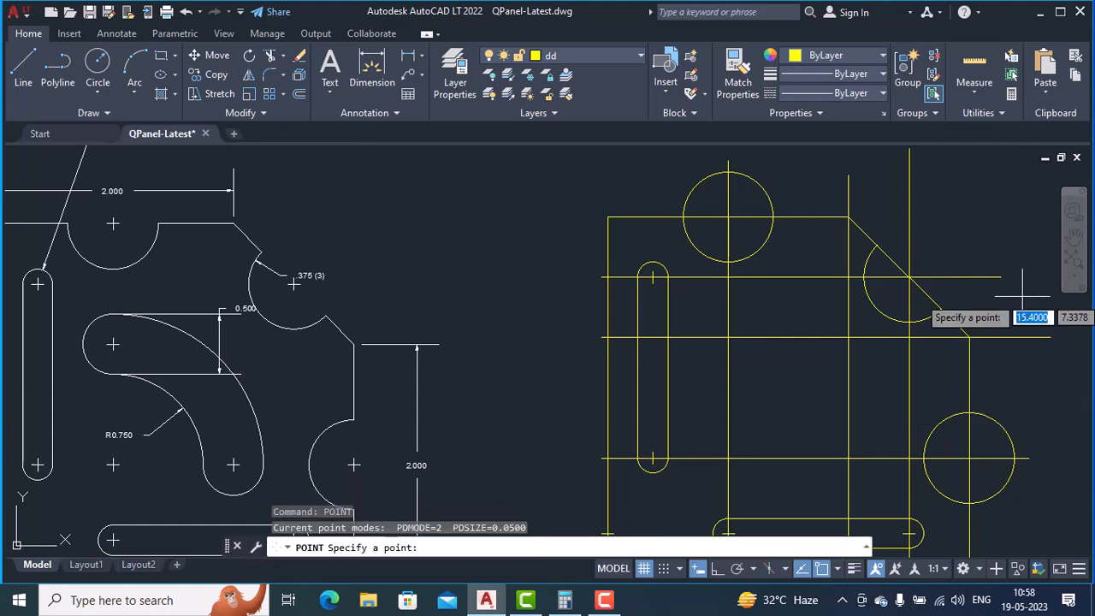
{"action": "left_click", "coordinate": [910, 285]}
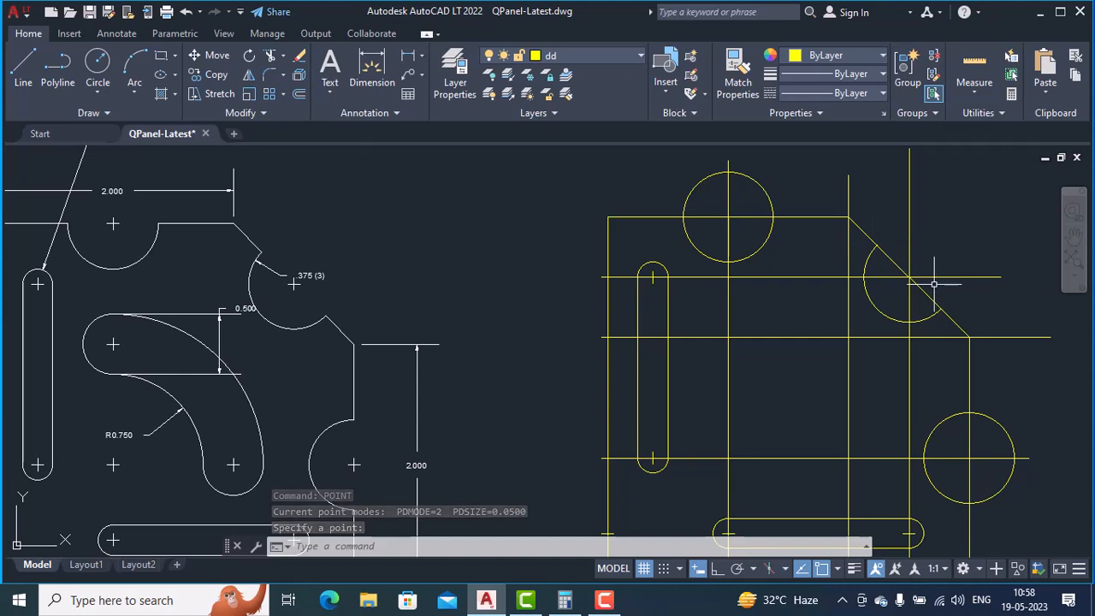
Break the diagonal corner line between its two intersections with the arc to open the corner cutout.
{"action": "type", "text": "brea"}
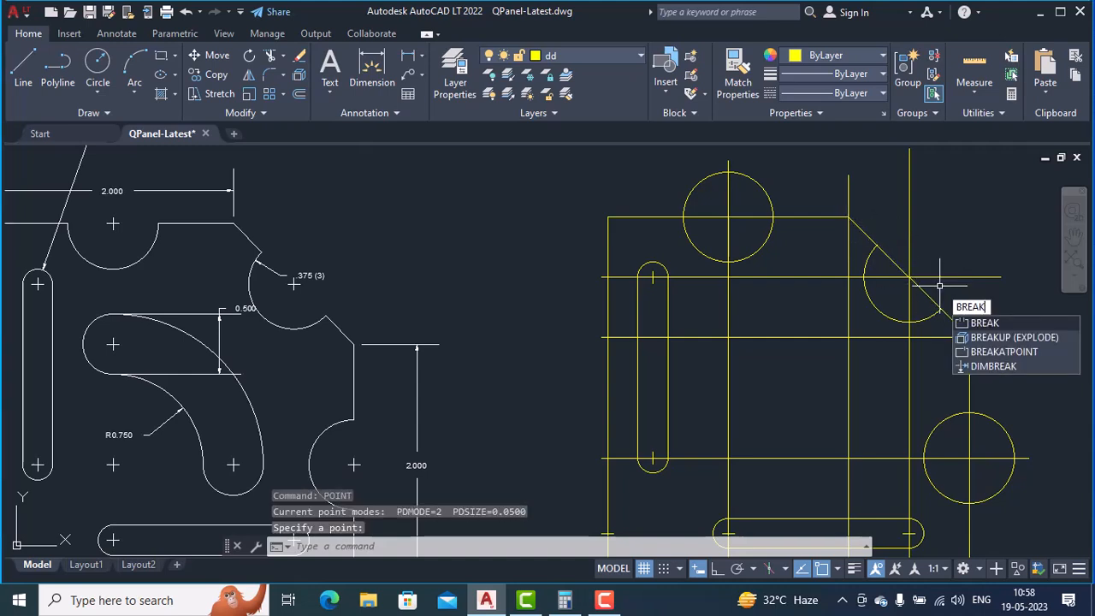
{"action": "key", "text": "Return"}
{"action": "left_click", "coordinate": [924, 294]}
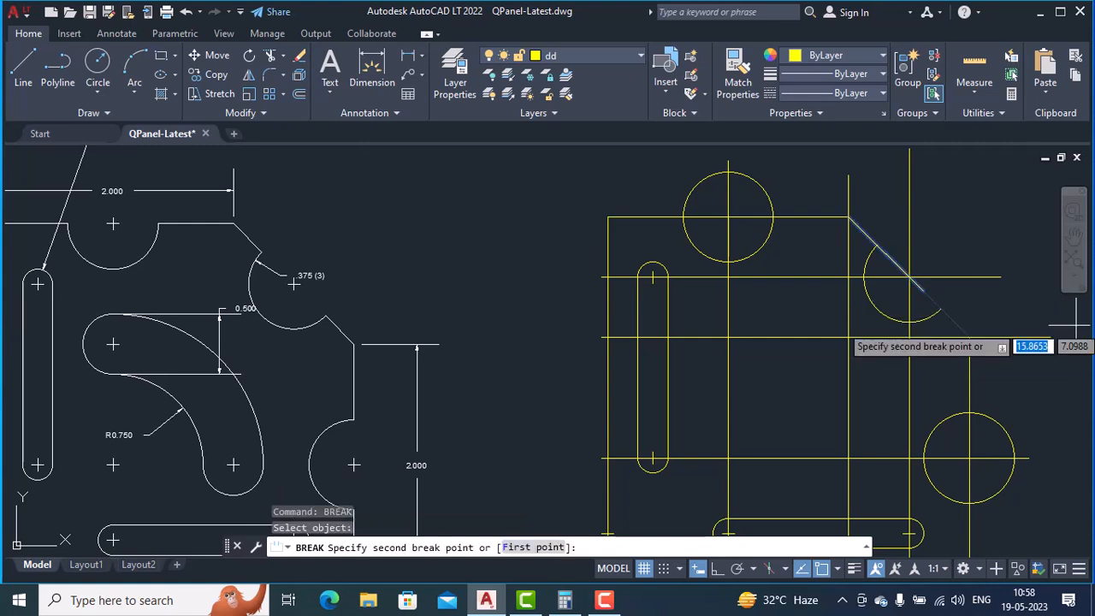
{"action": "type", "text": "f"}
{"action": "key", "text": "Return"}
{"action": "type", "text": "int:"}
{"action": "key", "text": "Return"}
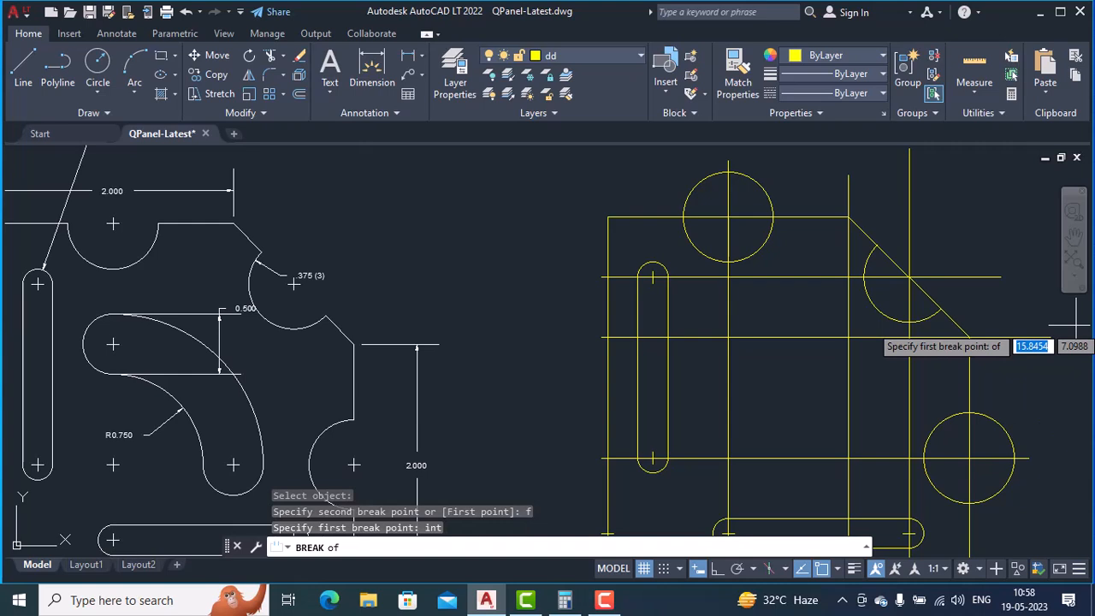
{"action": "left_click", "coordinate": [941, 309]}
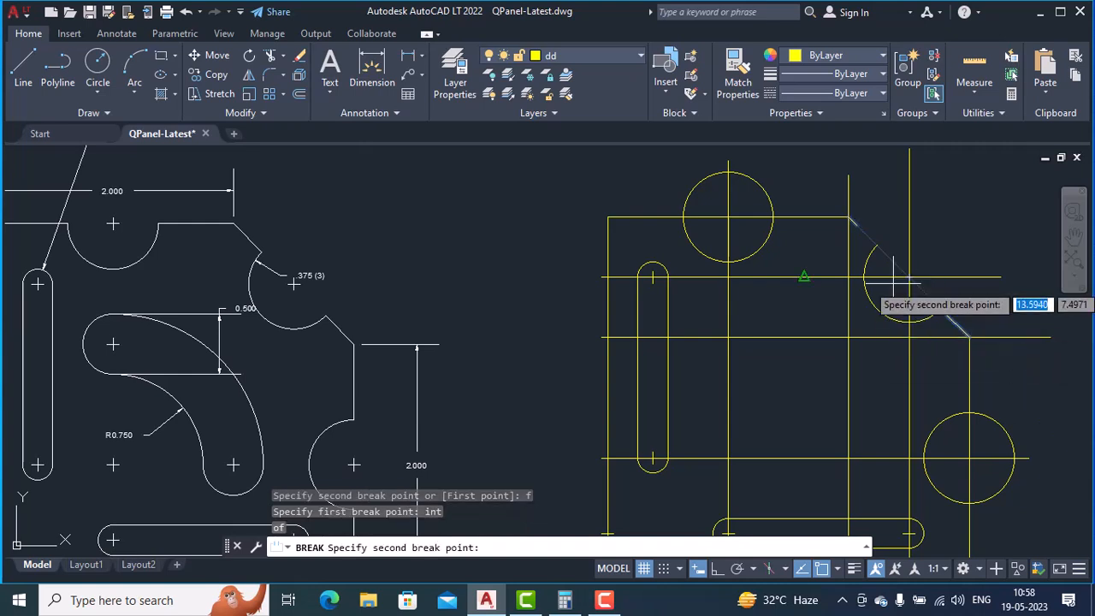
{"action": "left_click", "coordinate": [877, 246]}
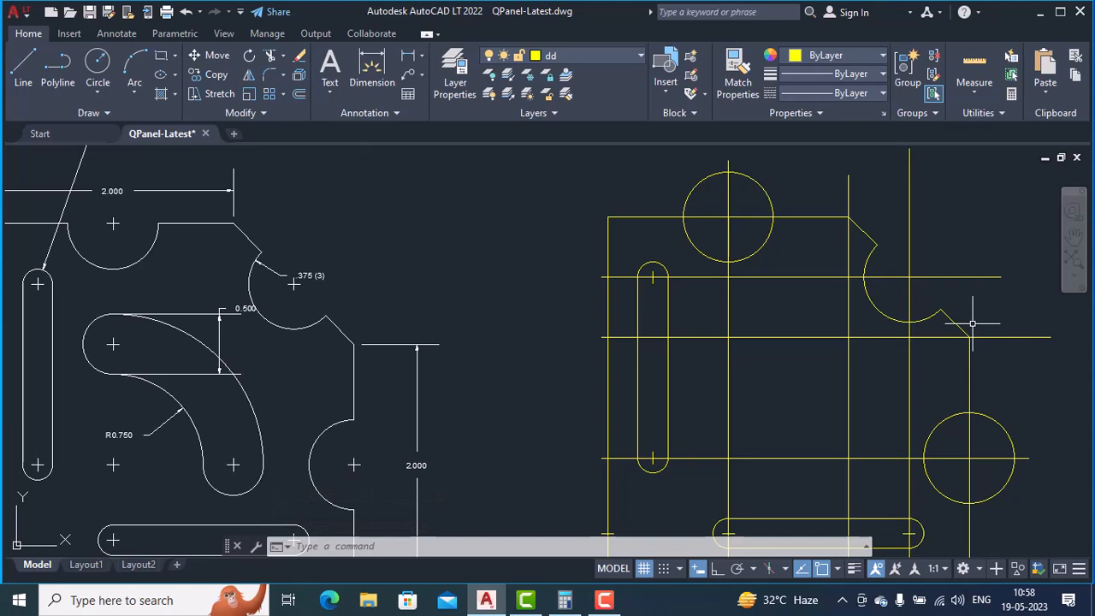
Erase the vertical and horizontal construction lines that cross at the corner cutout's center.
{"action": "key", "text": "Return"}
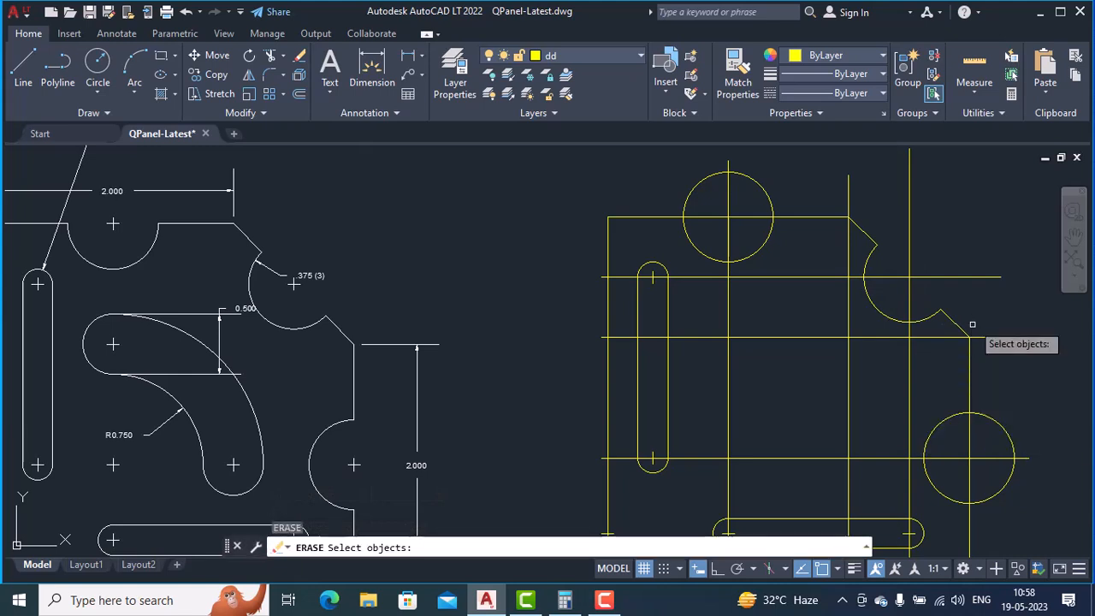
{"action": "left_click", "coordinate": [909, 230]}
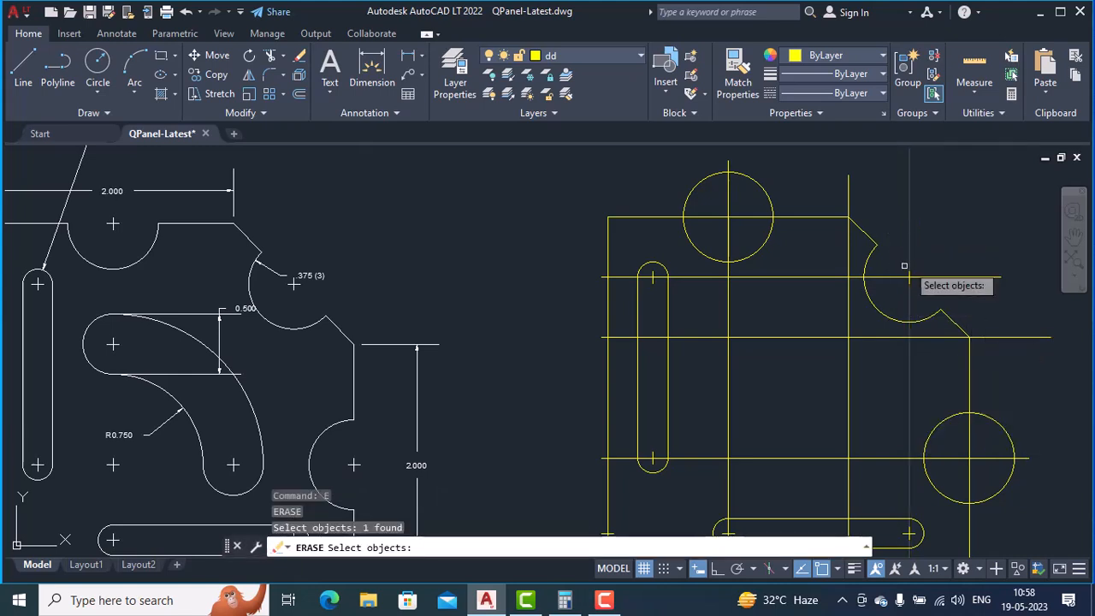
{"action": "left_click", "coordinate": [809, 277]}
{"action": "key", "text": "Return"}
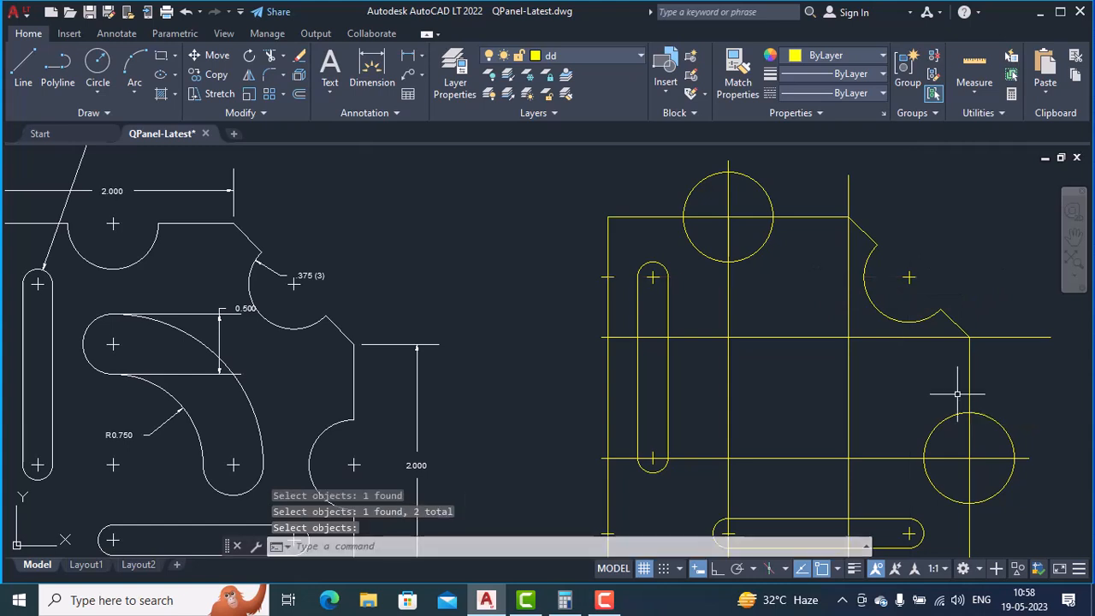
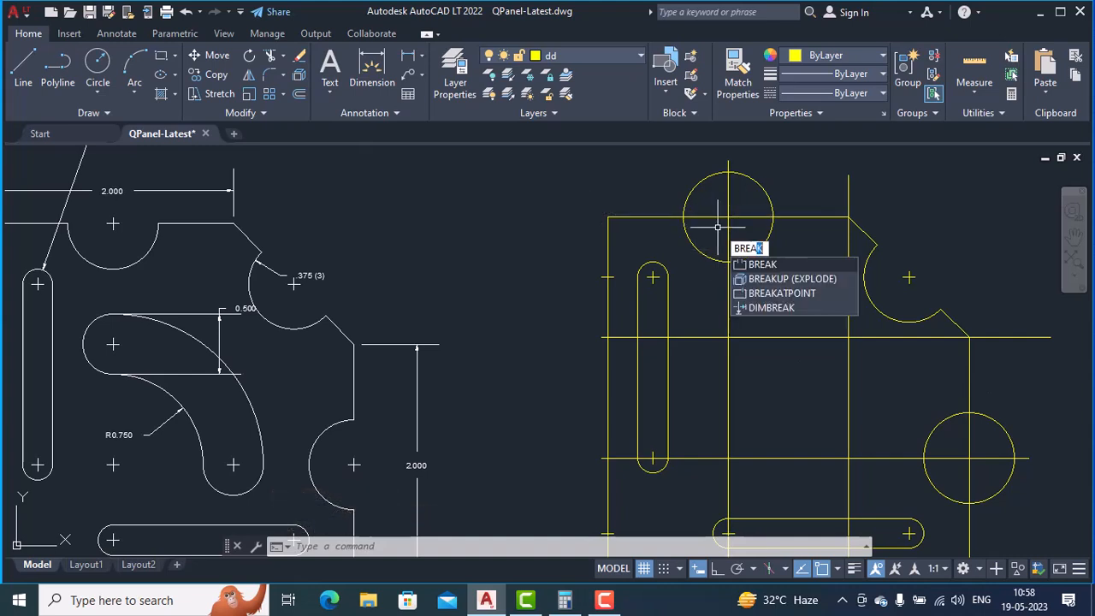
Break the circle on the panel's top edge at its two edge intersections, removing the upper half.
{"action": "key", "text": "Return"}
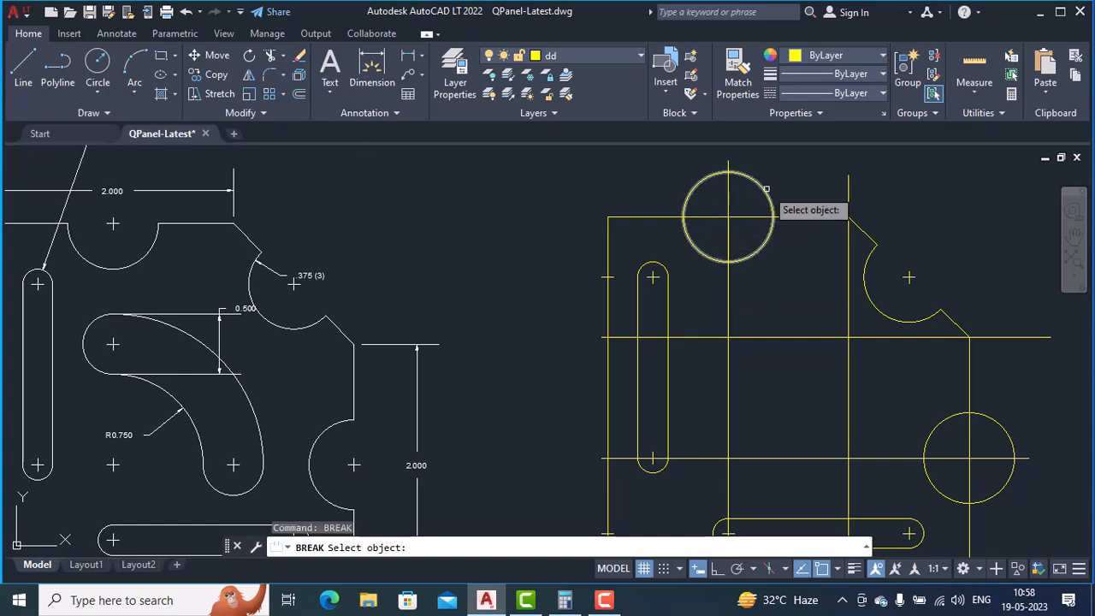
{"action": "left_click", "coordinate": [766, 189]}
{"action": "type", "text": "f"}
{"action": "key", "text": "Return"}
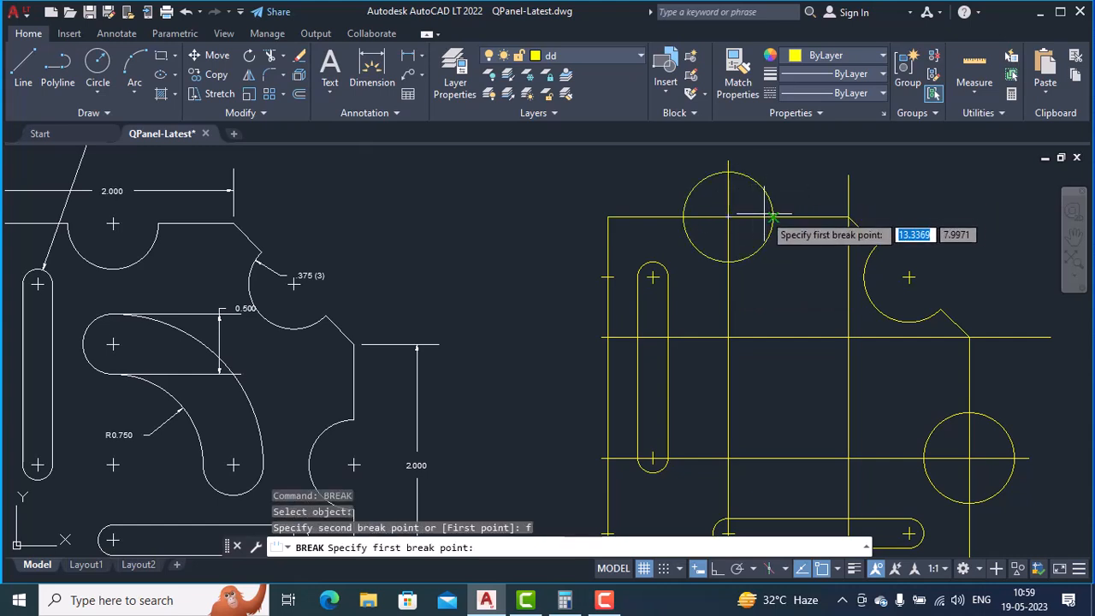
{"action": "left_click", "coordinate": [772, 217]}
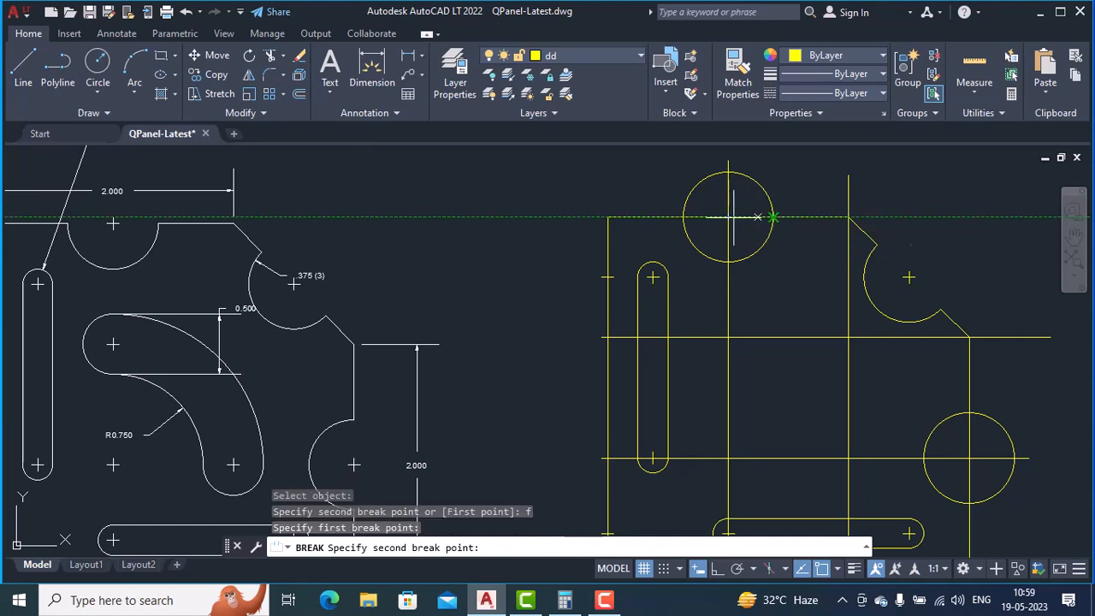
{"action": "left_click", "coordinate": [683, 217]}
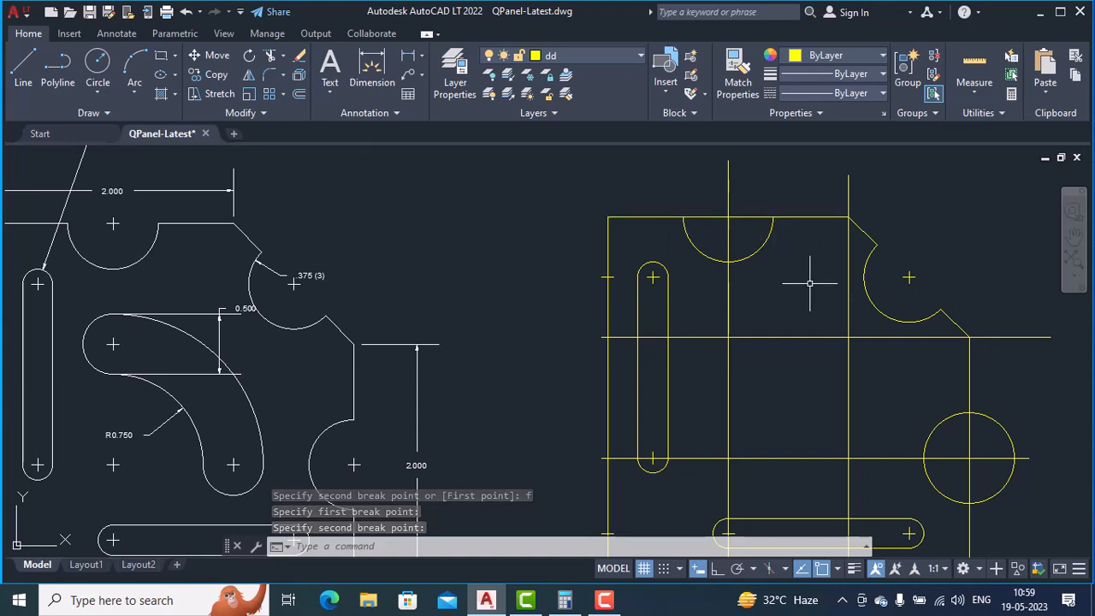
Break the panel's top edge between the two endpoints of the semicircular arc to open the cutout.
{"action": "key", "text": "Return"}
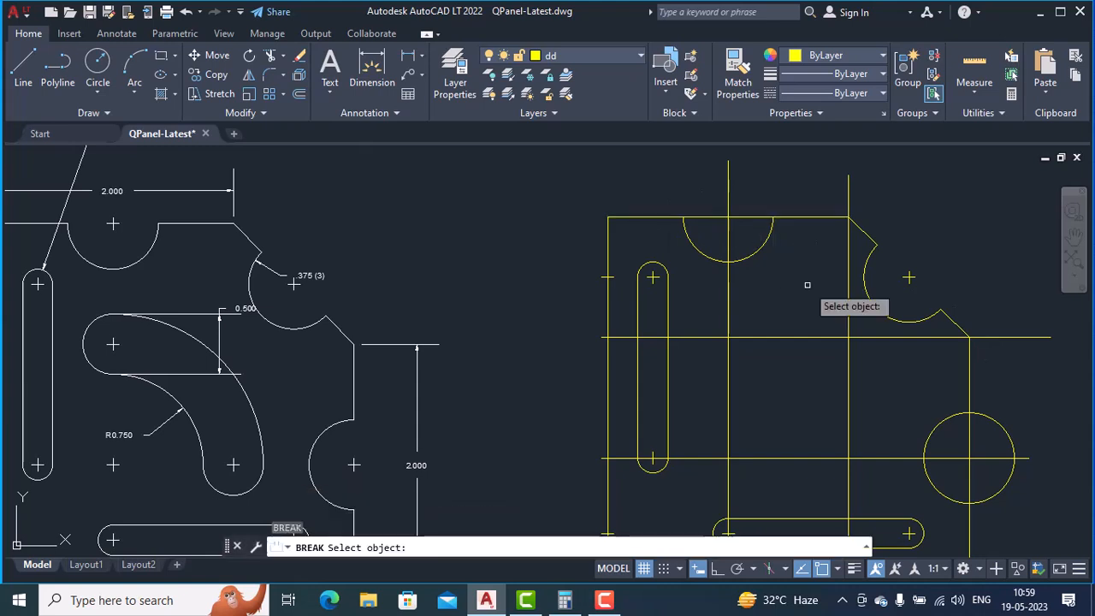
{"action": "left_click", "coordinate": [759, 219]}
{"action": "type", "text": "f"}
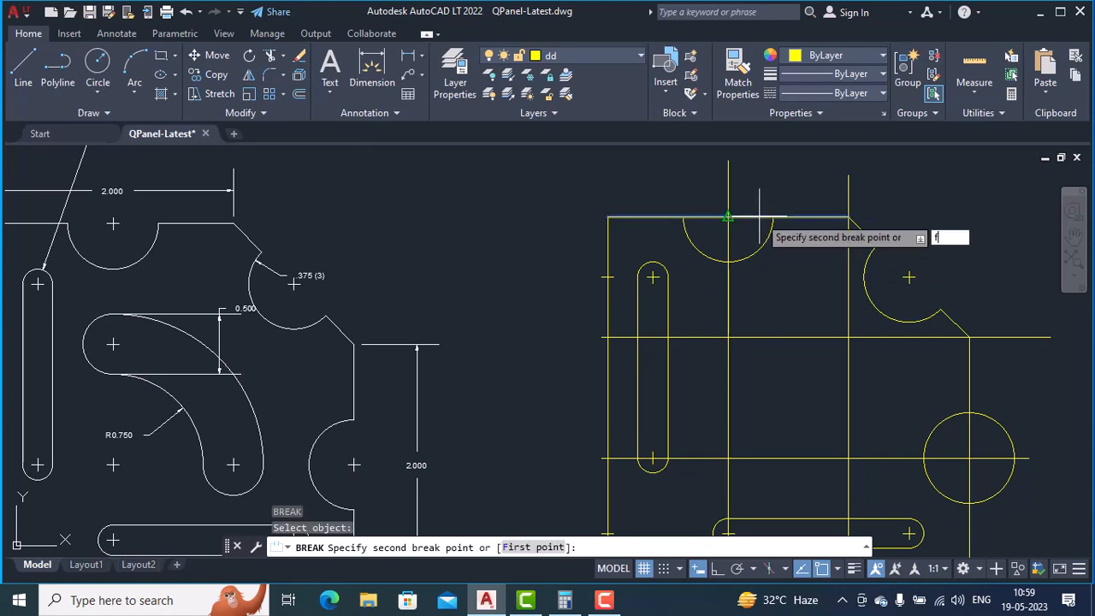
{"action": "key", "text": "Return"}
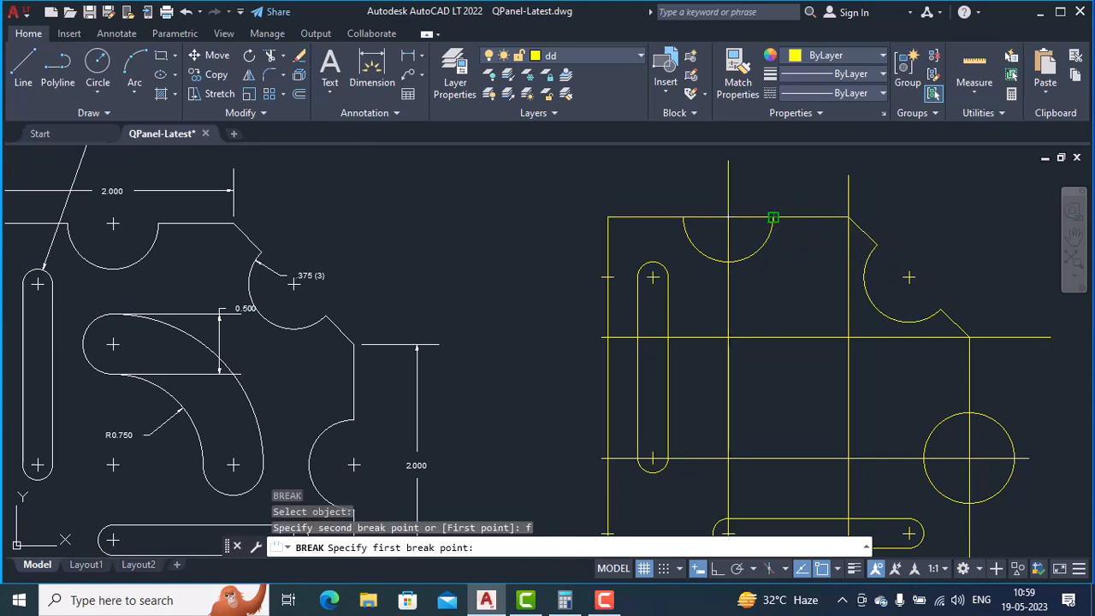
{"action": "left_click", "coordinate": [774, 216]}
{"action": "left_click", "coordinate": [683, 217]}
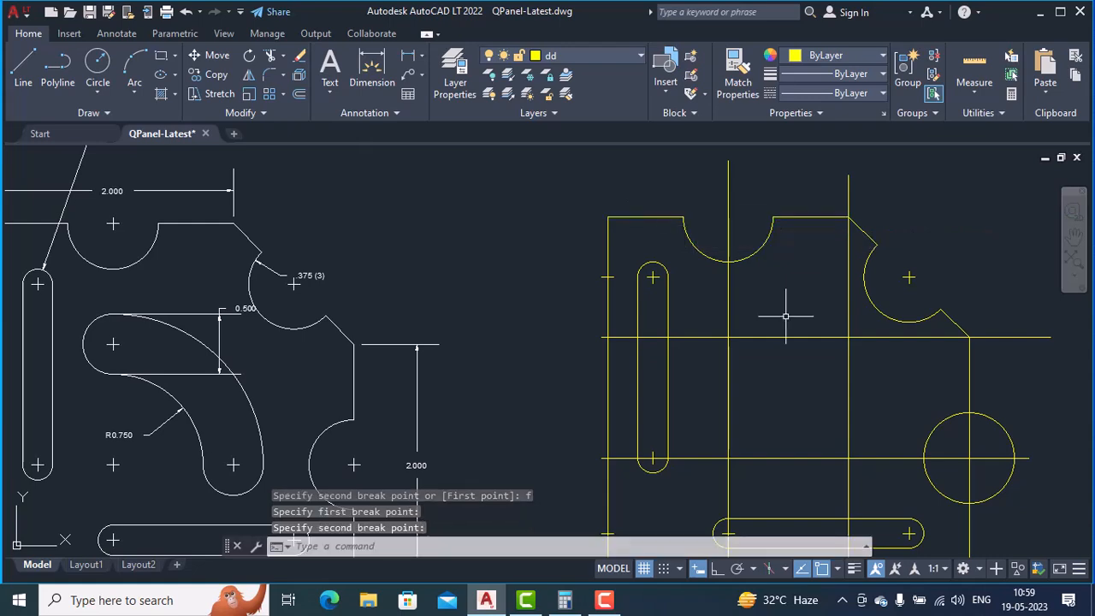
Break the circle on the panel's right edge where the edge crosses it, removing the half outside the panel.
{"action": "middle_click_drag", "start_coordinate": [844, 405], "coordinate": [826, 340]}
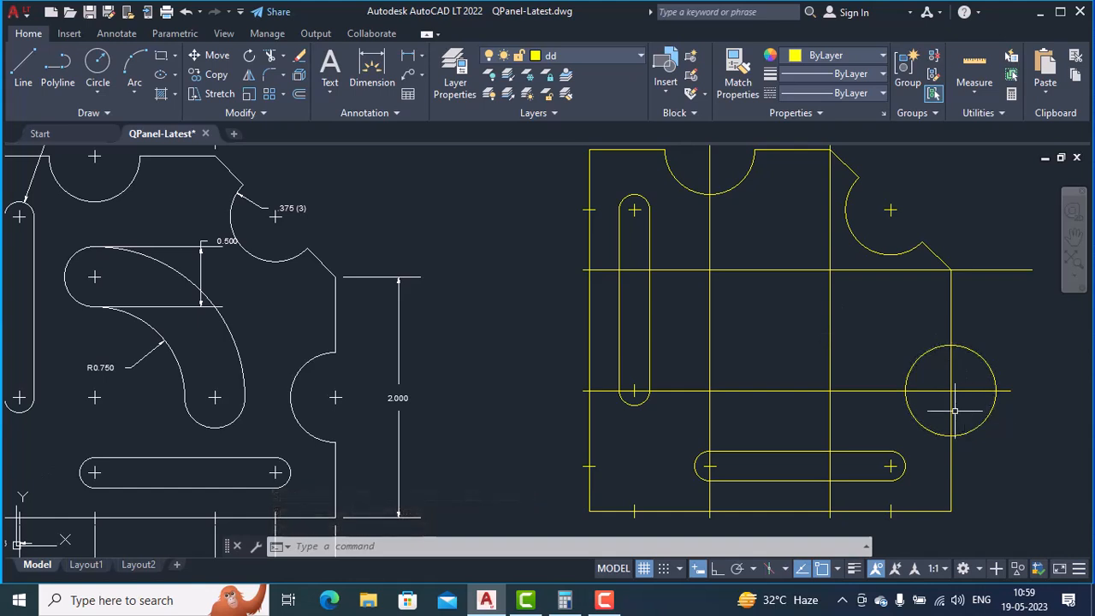
{"action": "key", "text": "Return"}
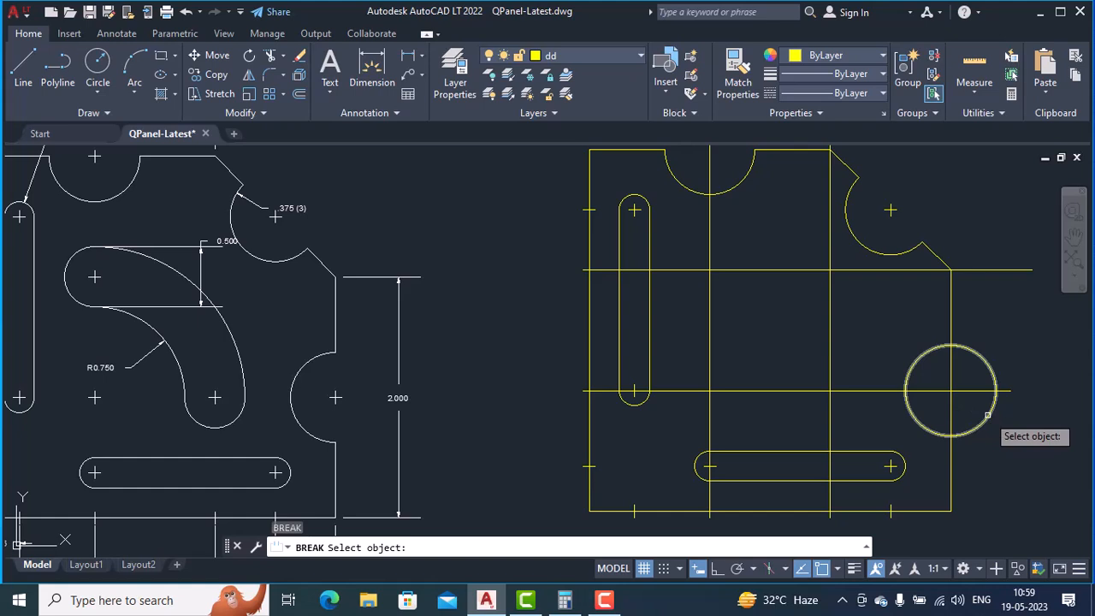
{"action": "left_click", "coordinate": [987, 415]}
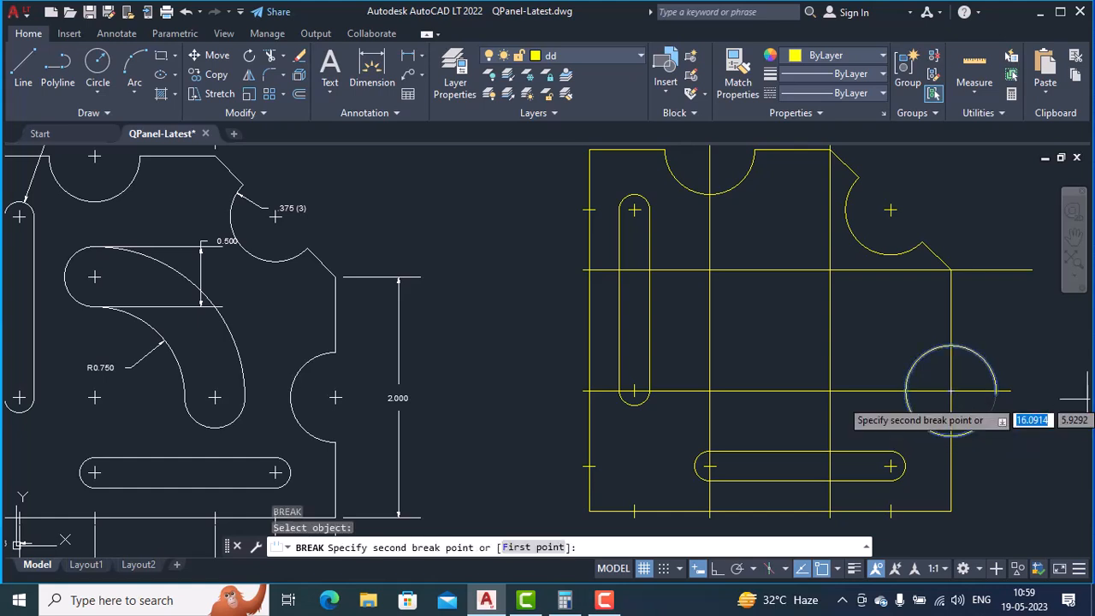
{"action": "type", "text": "f"}
{"action": "key", "text": "Return"}
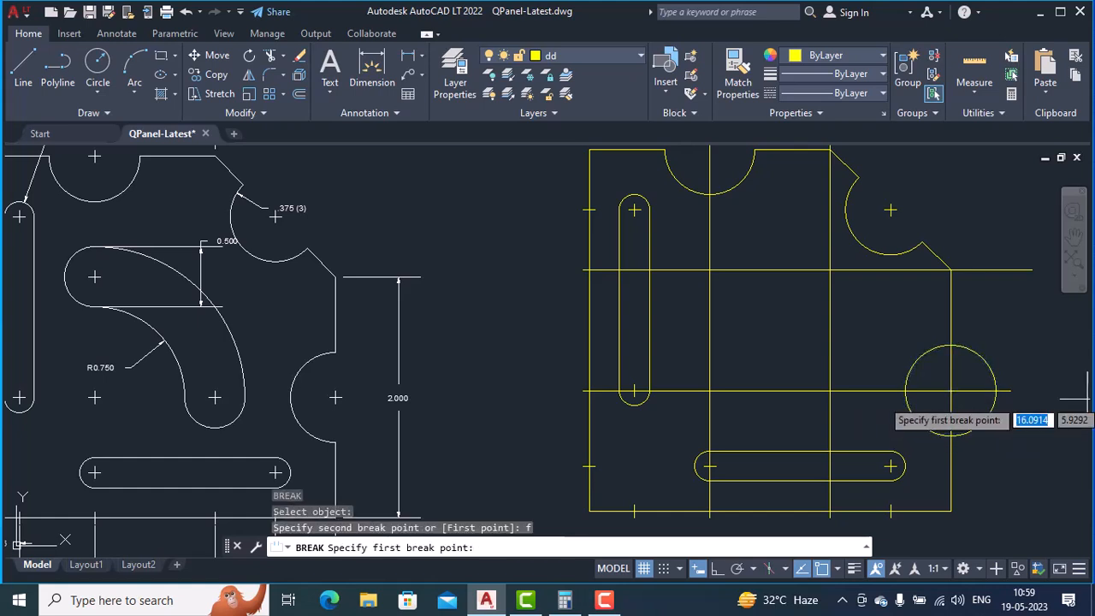
{"action": "left_click", "coordinate": [943, 444]}
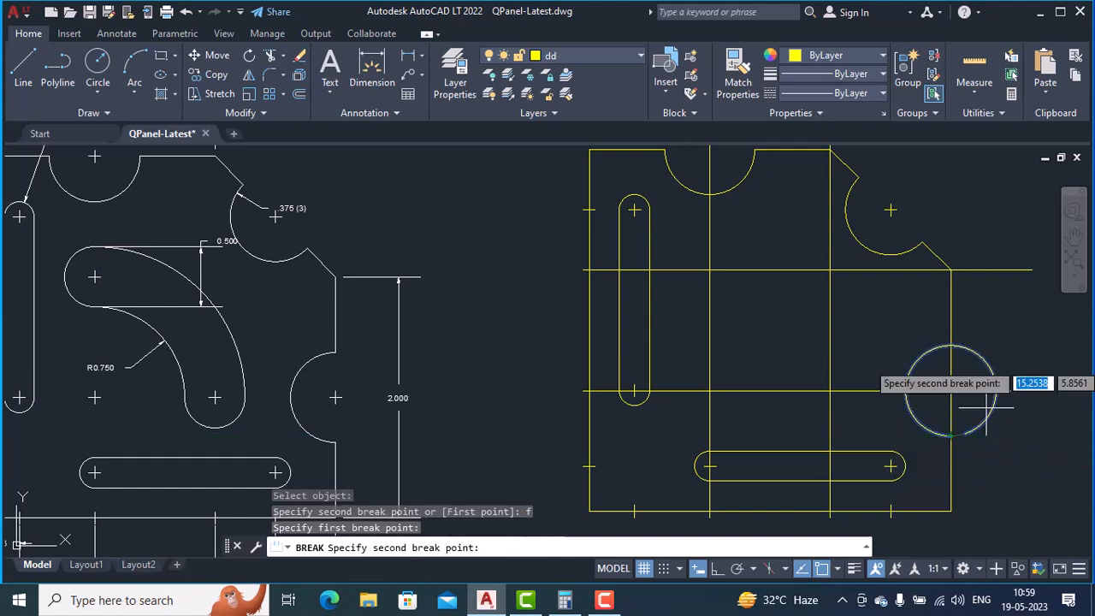
{"action": "left_click", "coordinate": [951, 346]}
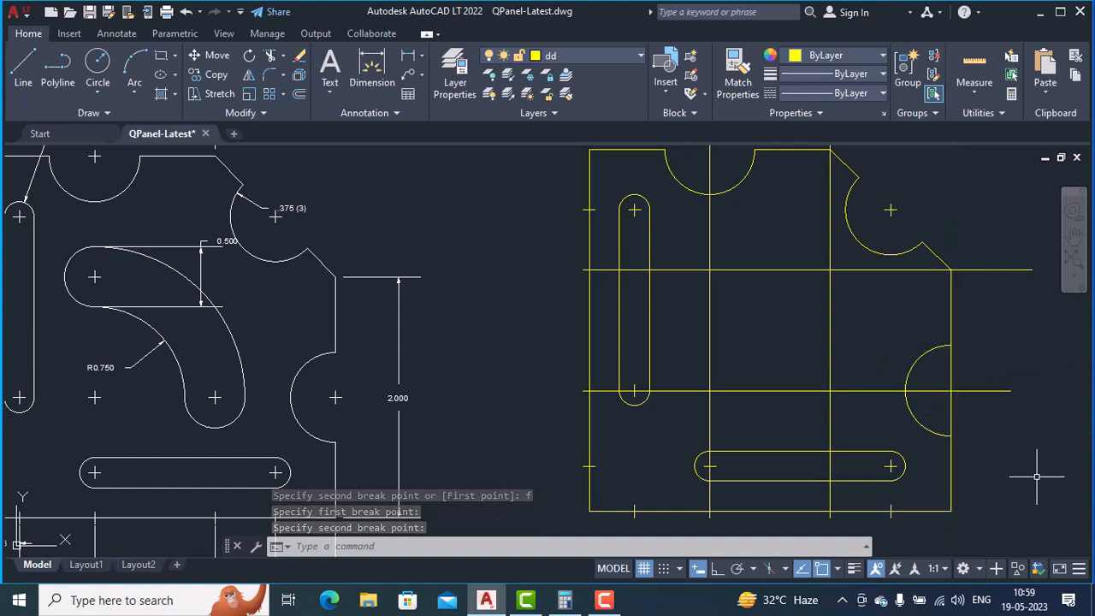
Place a point marker at the center of the right edge's semicircular arc, on the lower horizontal construction line.
{"action": "type", "text": "pe"}
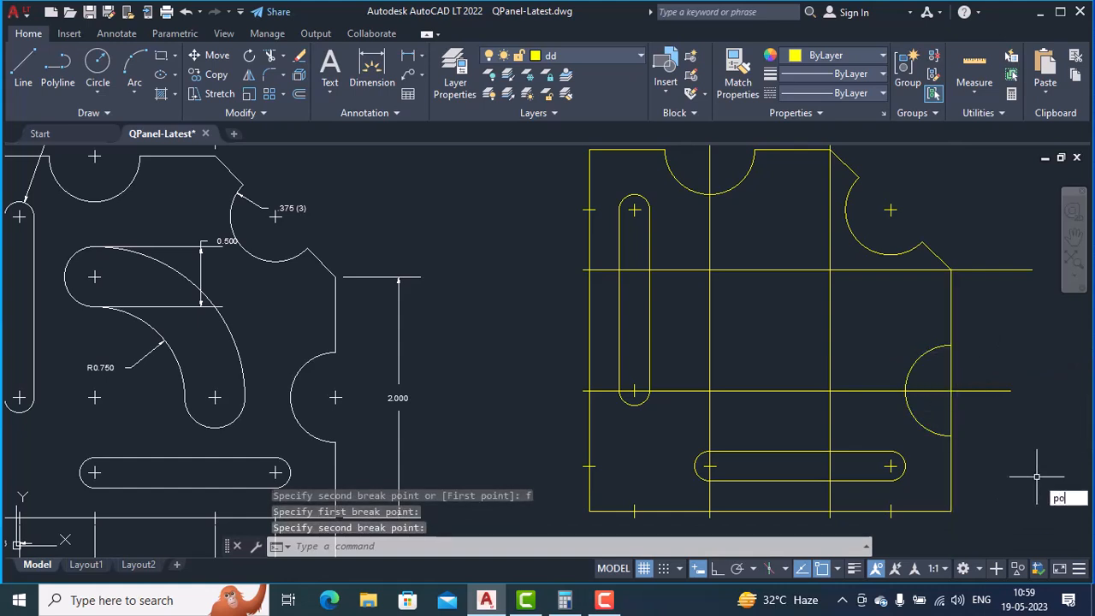
{"action": "type", "text": "int"}
{"action": "key", "text": "Return"}
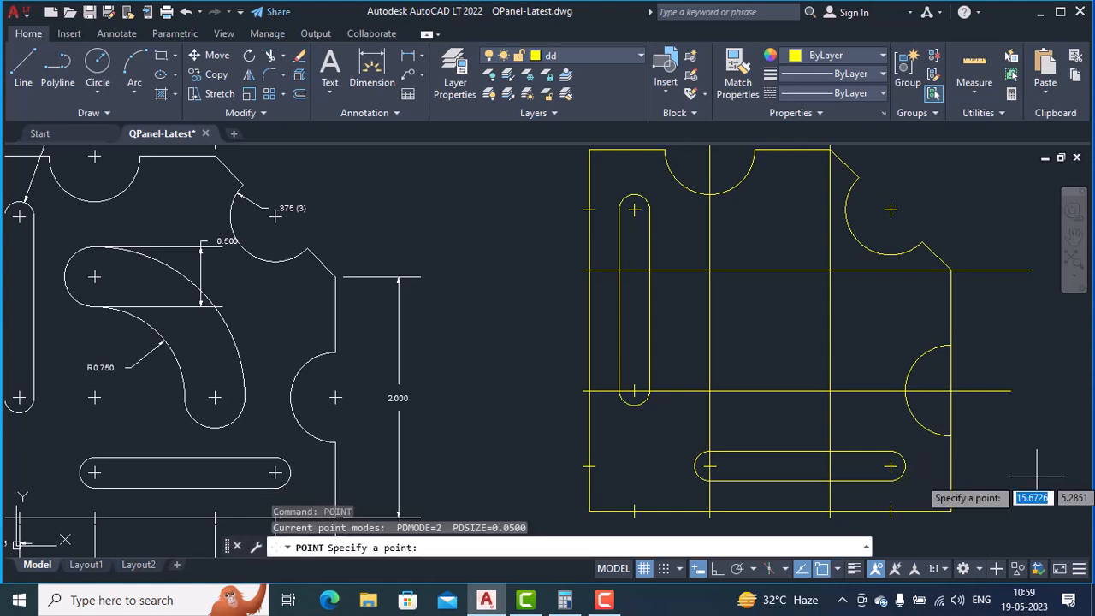
{"action": "left_click", "coordinate": [950, 391]}
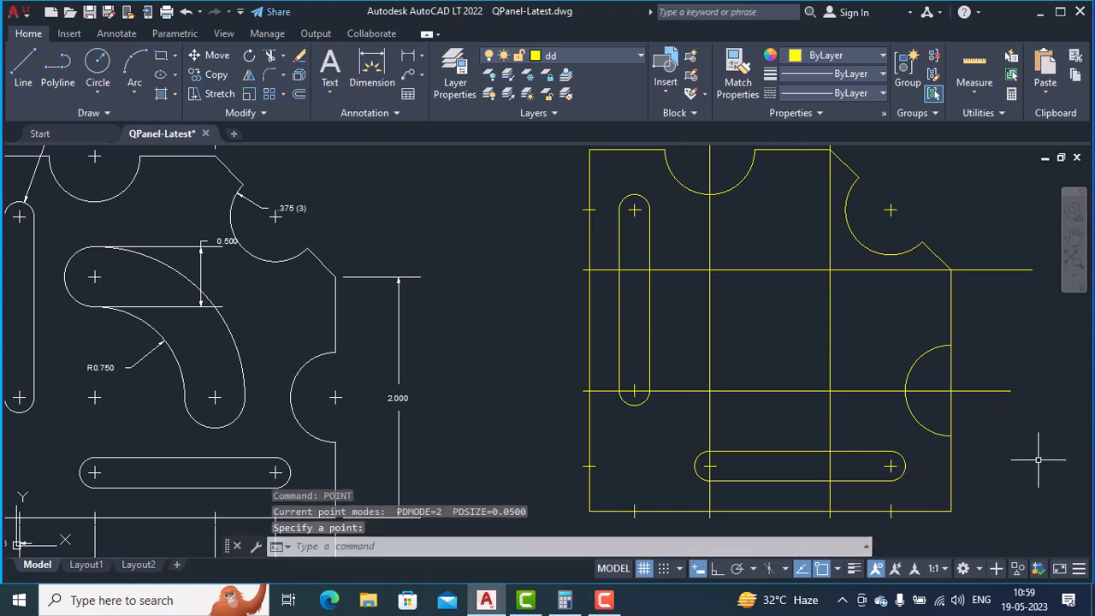
Break the panel's right edge between the two endpoints of the semicircular arc to open the cutout.
{"action": "type", "text": "b"}
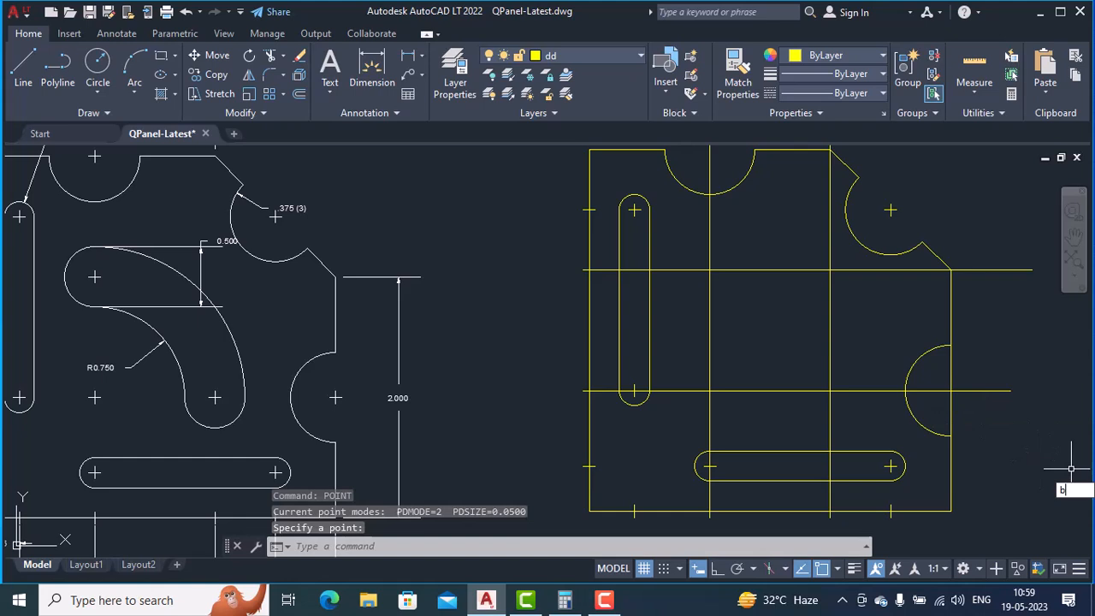
{"action": "type", "text": "reak"}
{"action": "key", "text": "Return"}
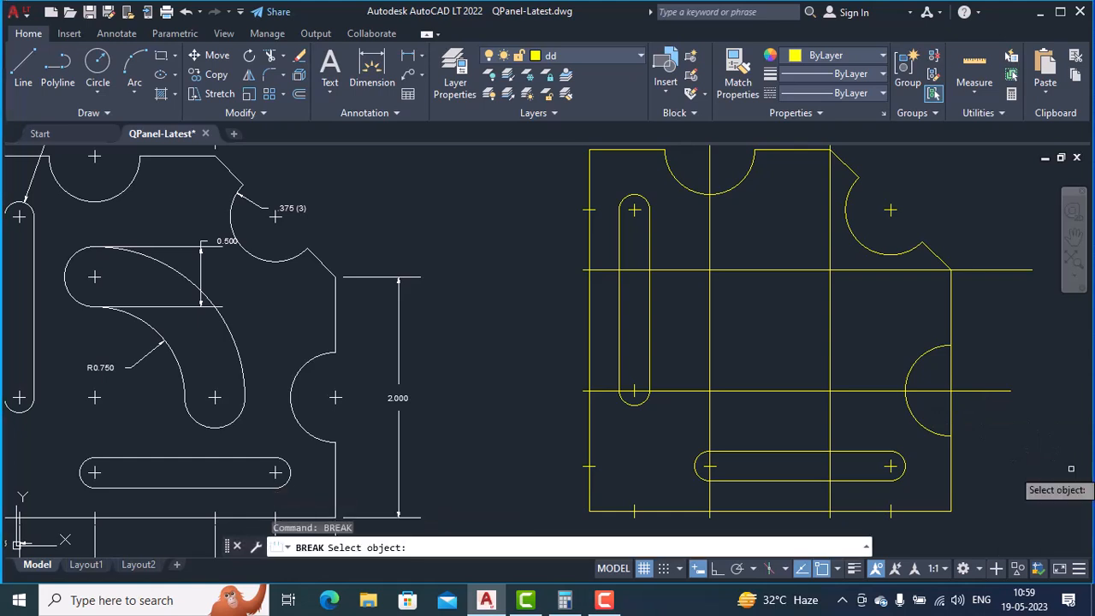
{"action": "left_click", "coordinate": [951, 483]}
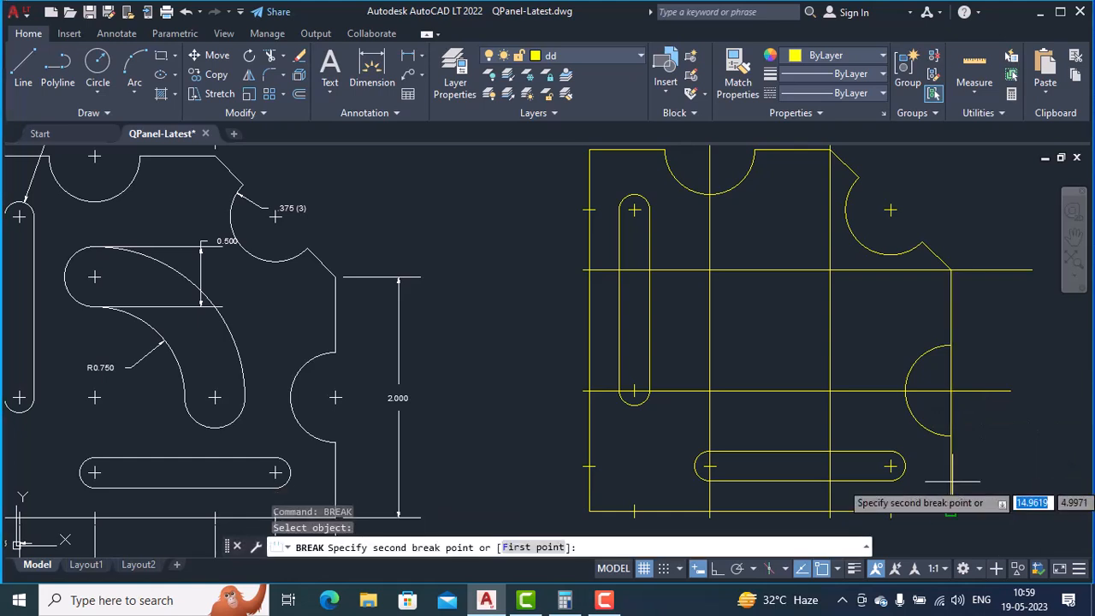
{"action": "type", "text": "f"}
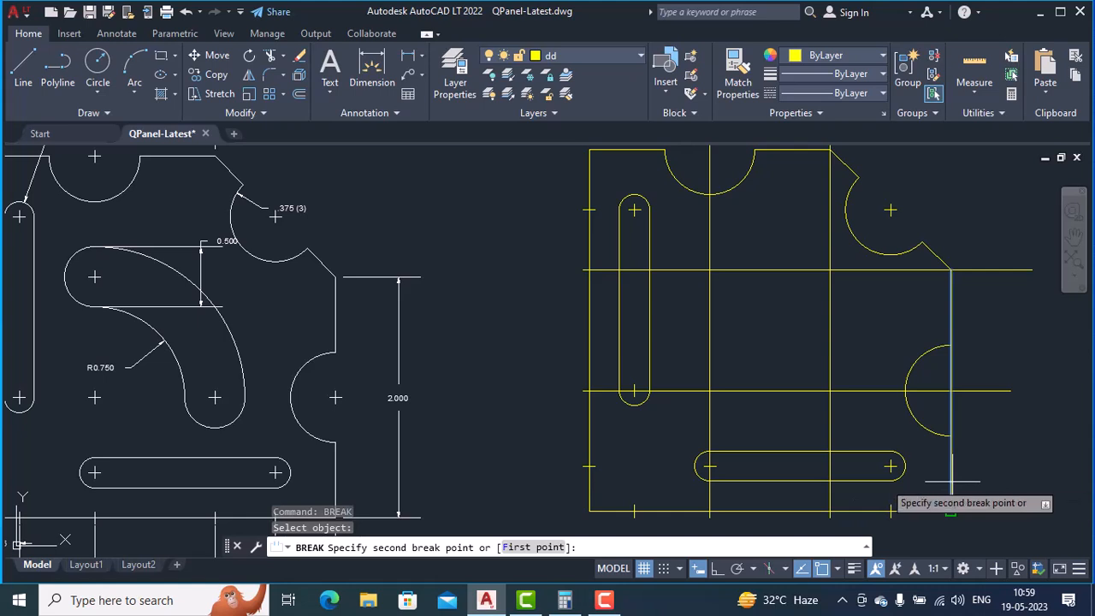
{"action": "key", "text": "Return"}
{"action": "left_click", "coordinate": [951, 435]}
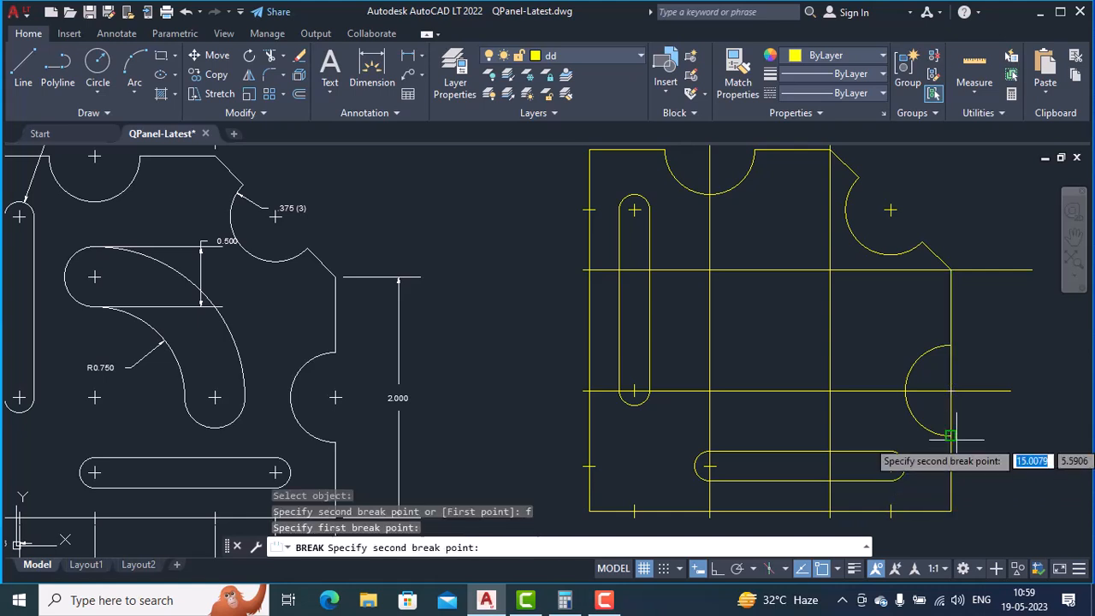
{"action": "left_click", "coordinate": [957, 350]}
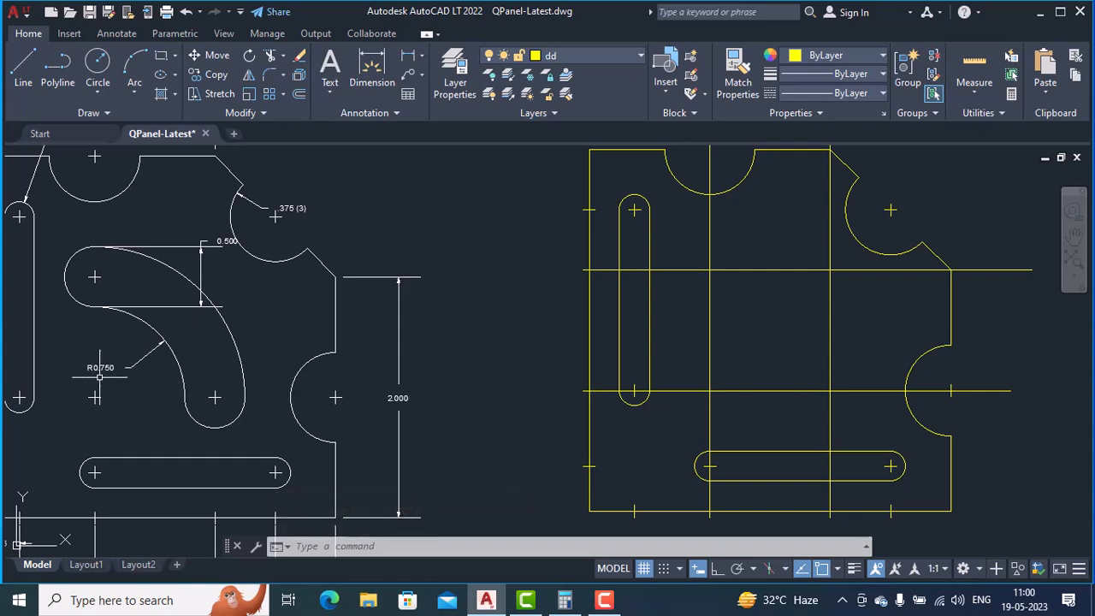
Draw a circle of radius 0.750 centered where the first vertical construction line crosses the lower horizontal one.
{"action": "scroll", "coordinate": [110, 377], "scroll_direction": "up", "scroll_amount": 2}
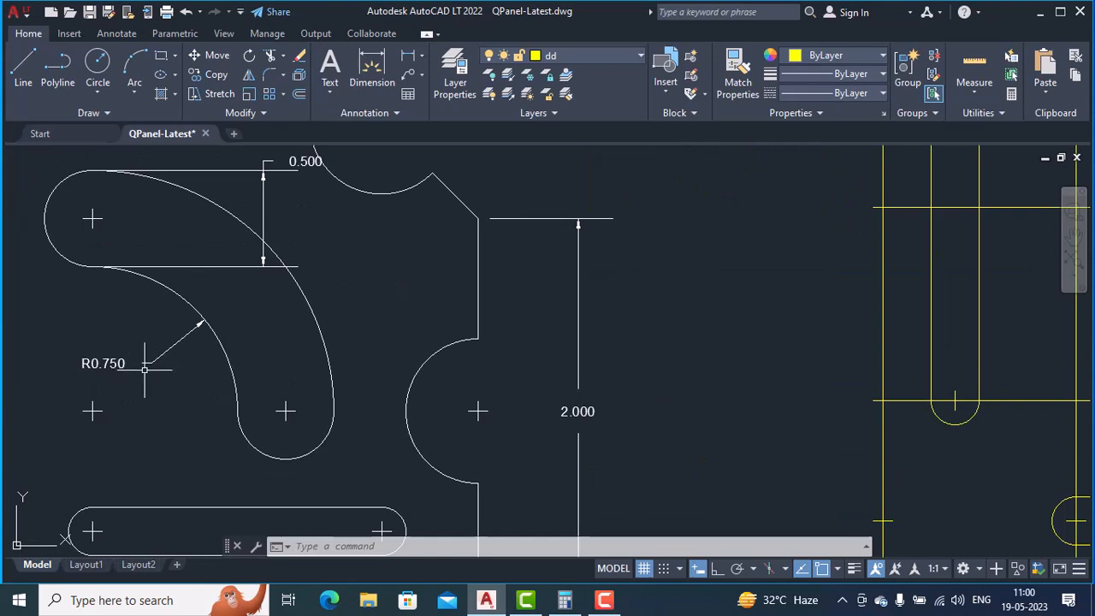
{"action": "scroll", "coordinate": [942, 381], "scroll_direction": "down", "scroll_amount": 4}
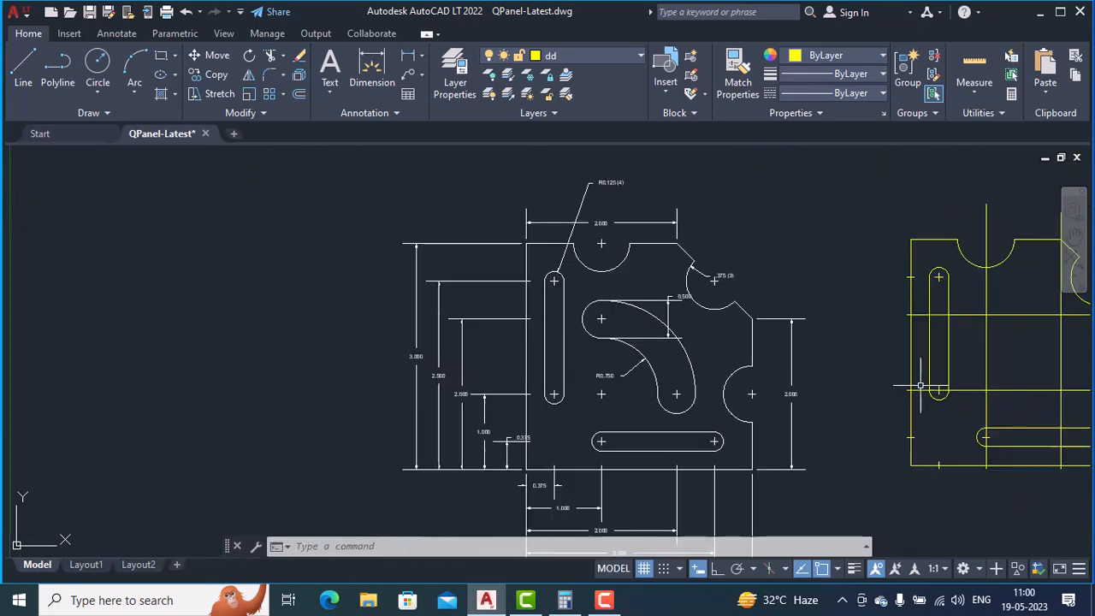
{"action": "middle_click_drag", "start_coordinate": [931, 384], "coordinate": [654, 417]}
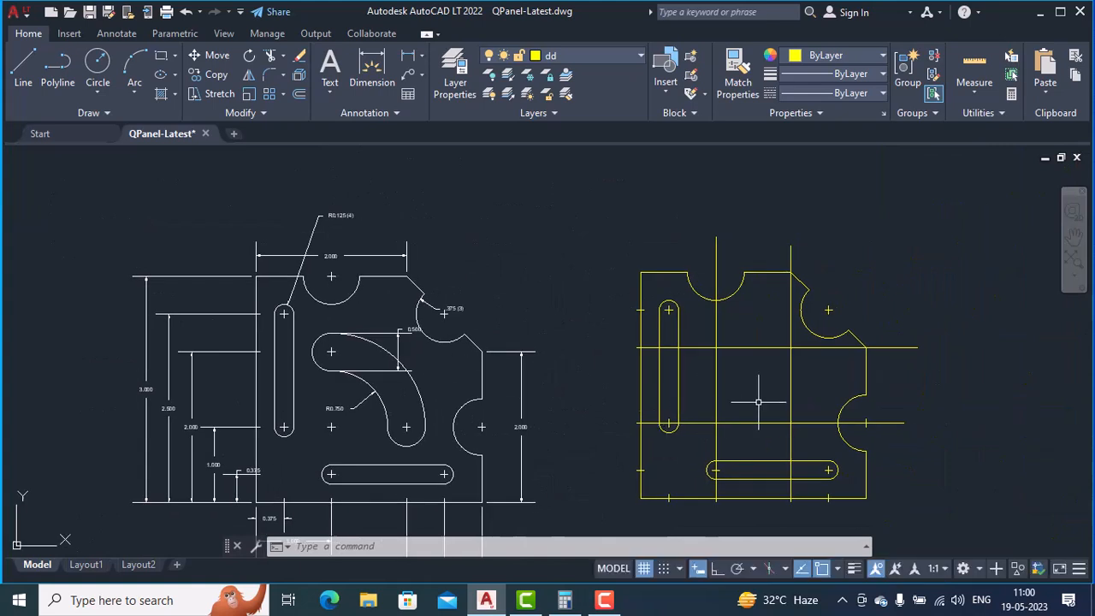
{"action": "left_click", "coordinate": [100, 87]}
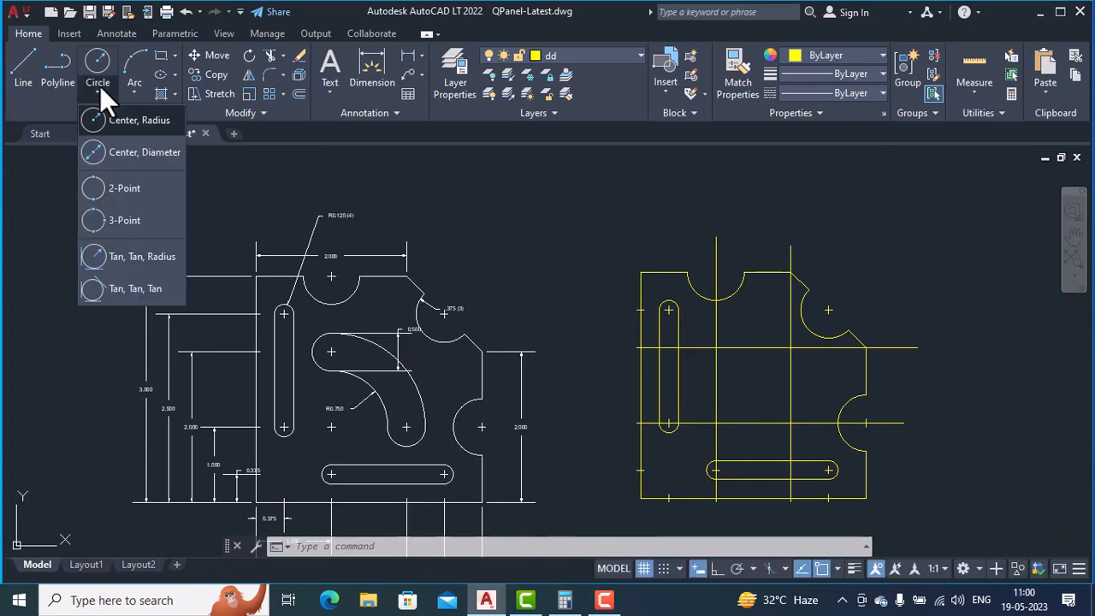
{"action": "left_click", "coordinate": [145, 121]}
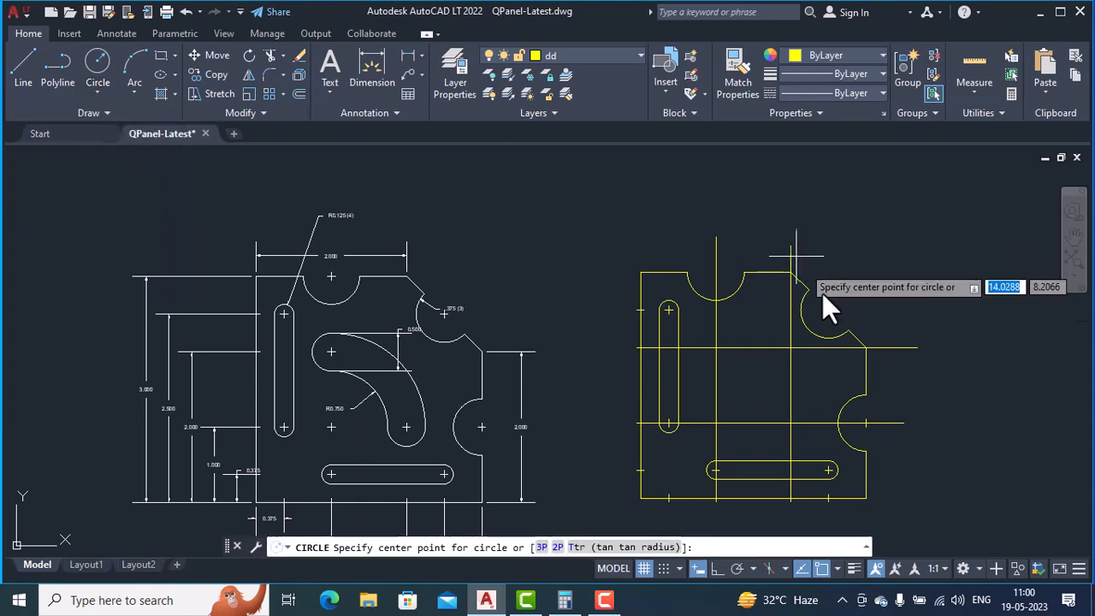
{"action": "left_click", "coordinate": [717, 423]}
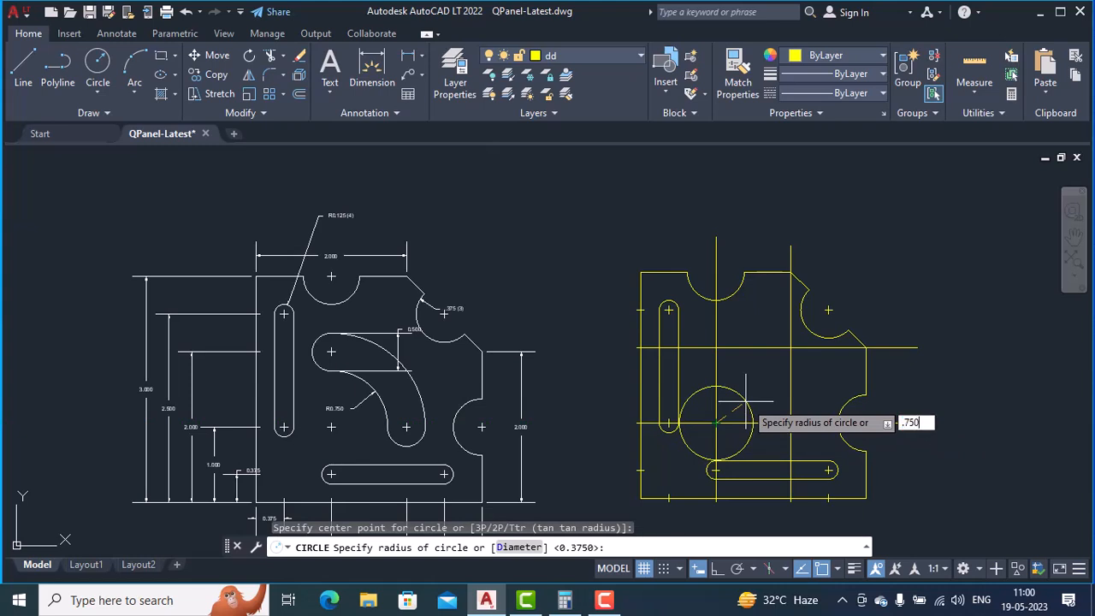
{"action": "key", "text": "Return"}
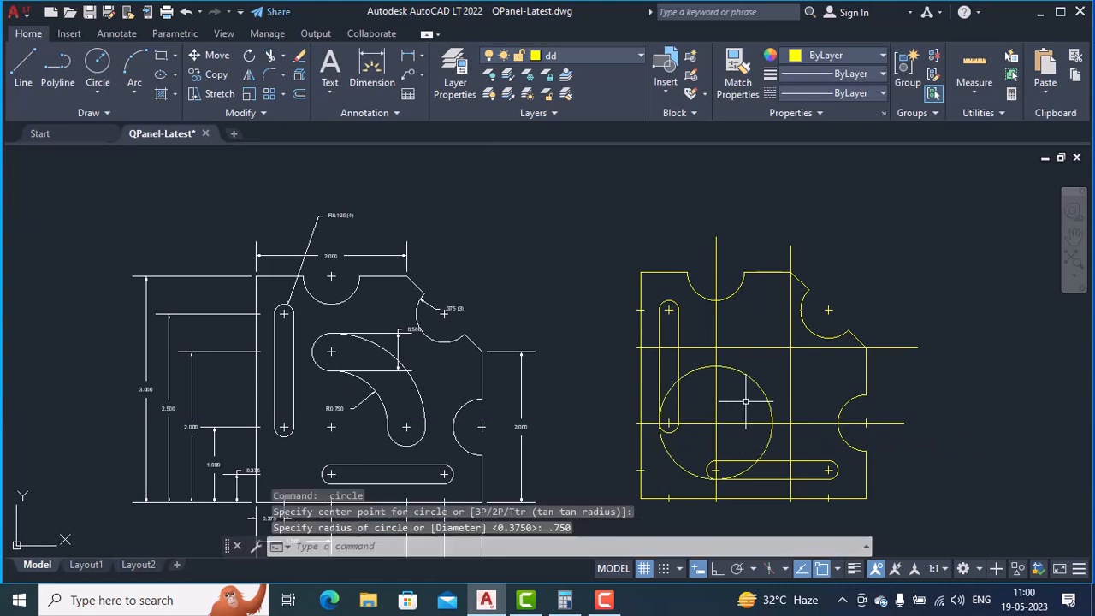
{"action": "scroll", "coordinate": [384, 377], "scroll_direction": "up", "scroll_amount": 2}
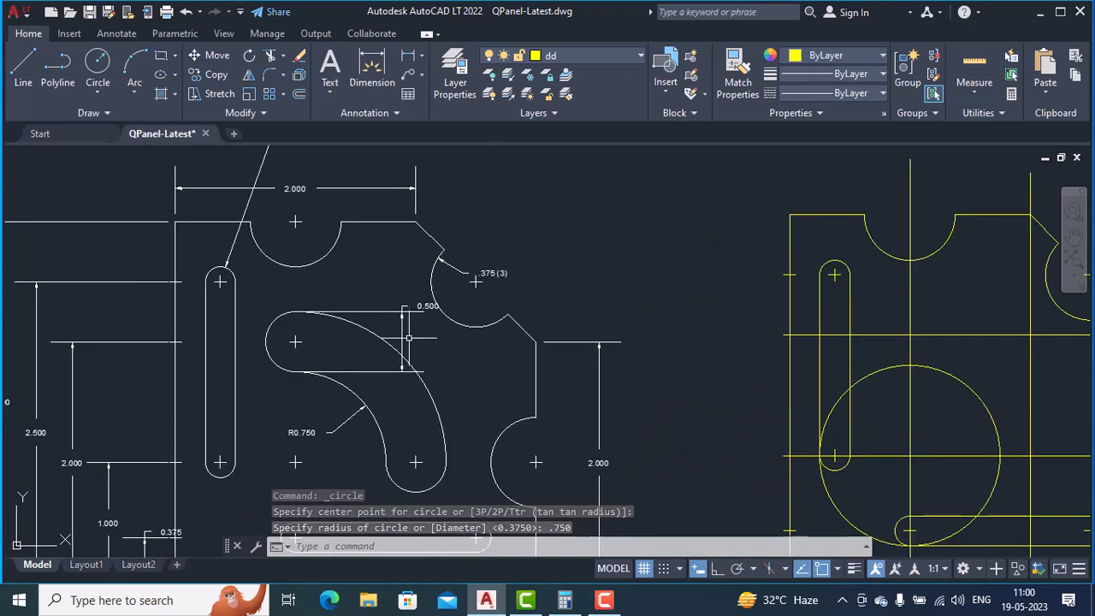
{"action": "scroll", "coordinate": [368, 390], "scroll_direction": "up", "scroll_amount": 2}
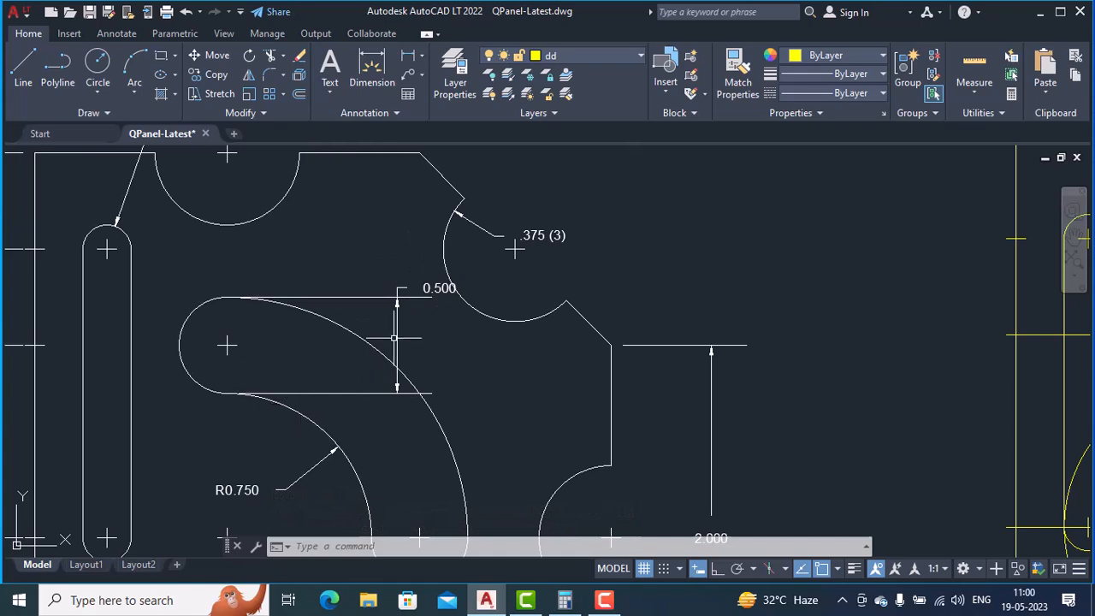
{"action": "scroll", "coordinate": [402, 393], "scroll_direction": "down", "scroll_amount": 2}
{"action": "scroll", "coordinate": [834, 456], "scroll_direction": "down", "scroll_amount": 2}
{"action": "middle_click_drag", "start_coordinate": [834, 456], "coordinate": [698, 397]}
{"action": "scroll", "coordinate": [777, 360], "scroll_direction": "up", "scroll_amount": 2}
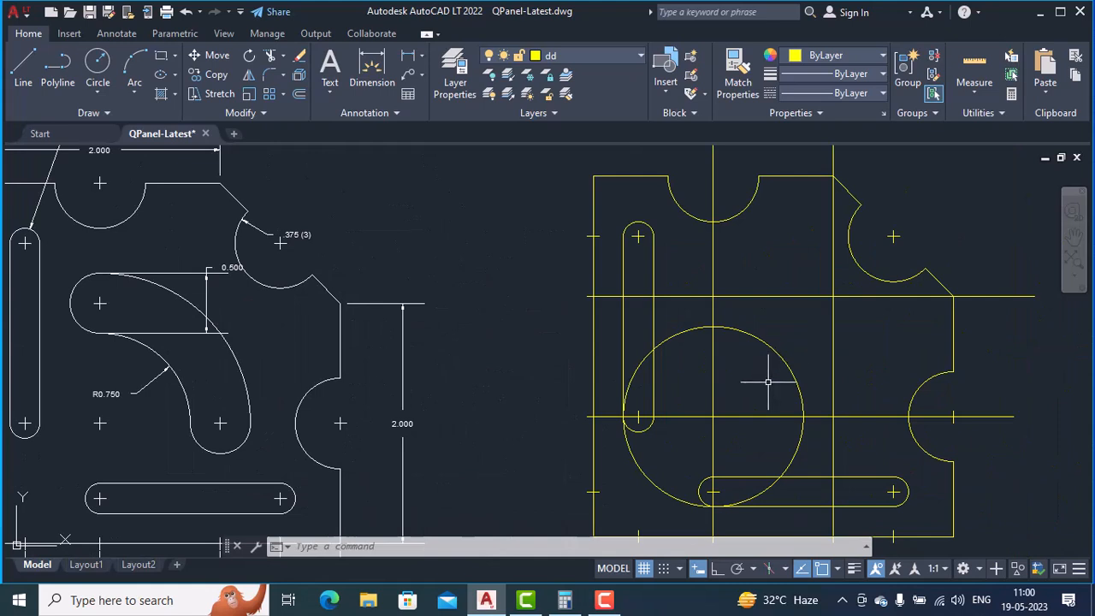
{"action": "type", "text": "ffse"}
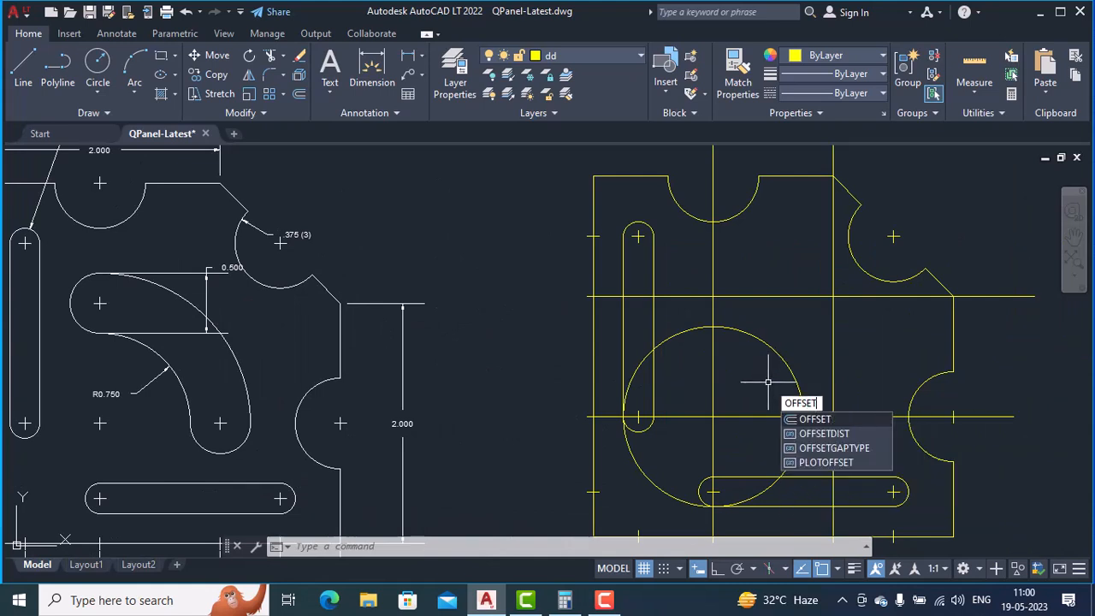
{"action": "key", "text": "Return"}
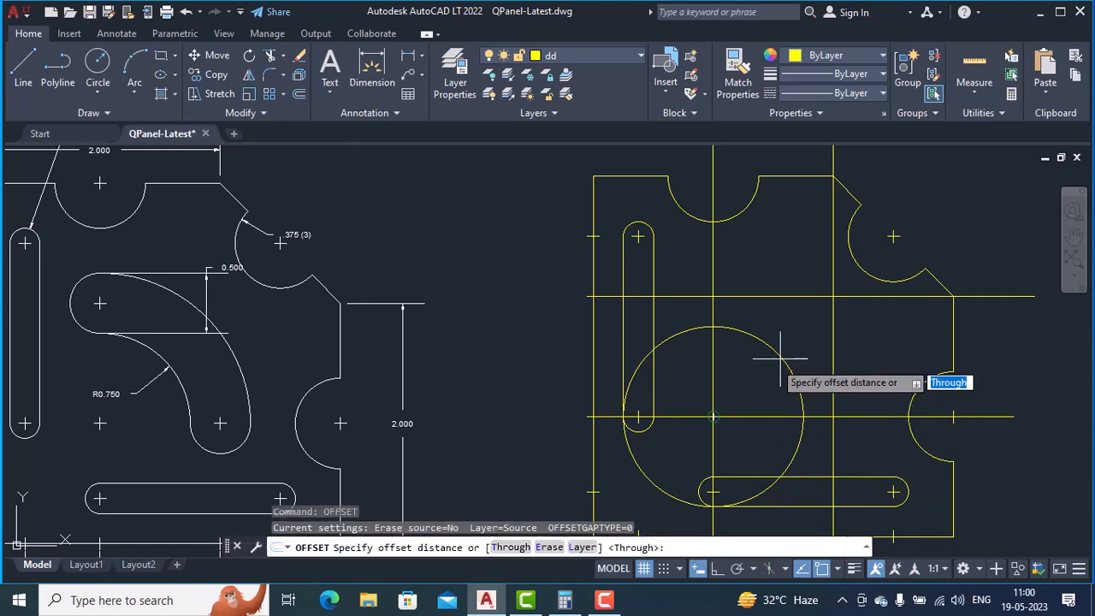
{"action": "type", "text": ".5"}
{"action": "key", "text": "Return"}
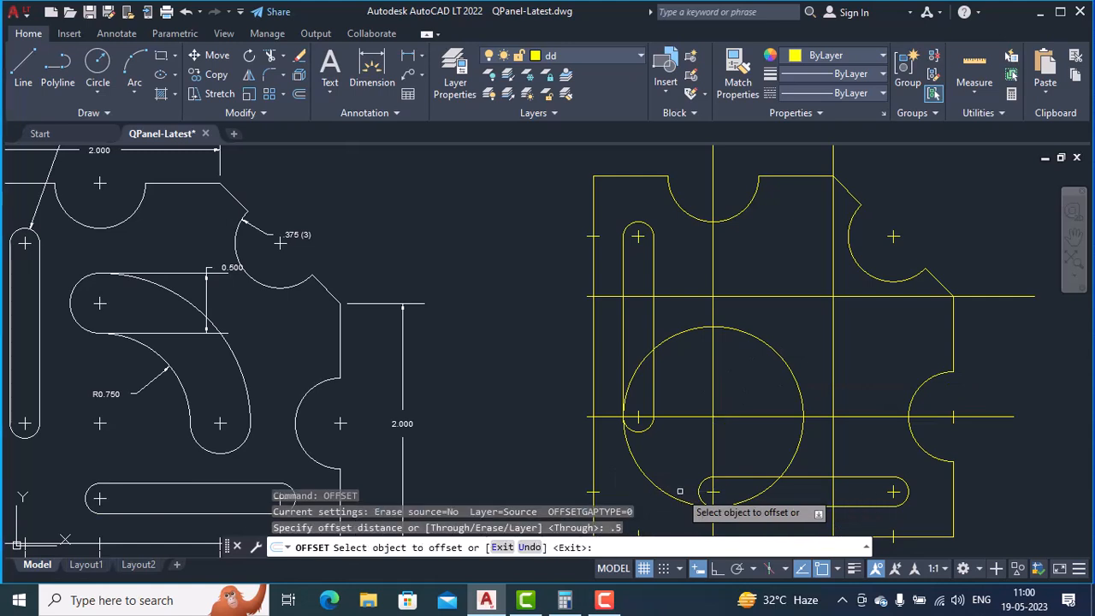
{"action": "left_click", "coordinate": [775, 338]}
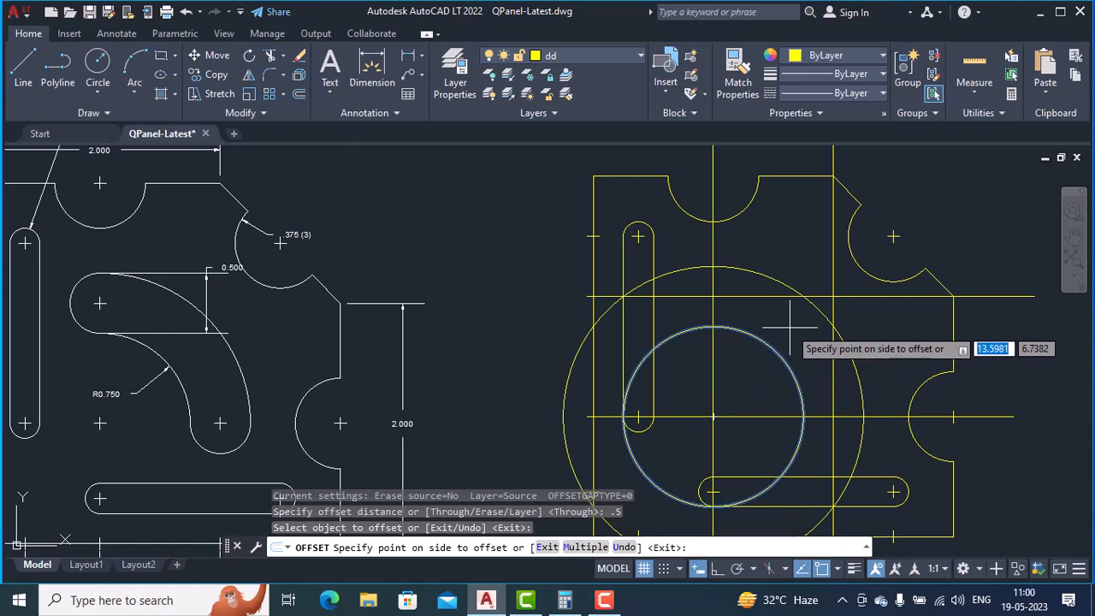
{"action": "key", "text": "Return"}
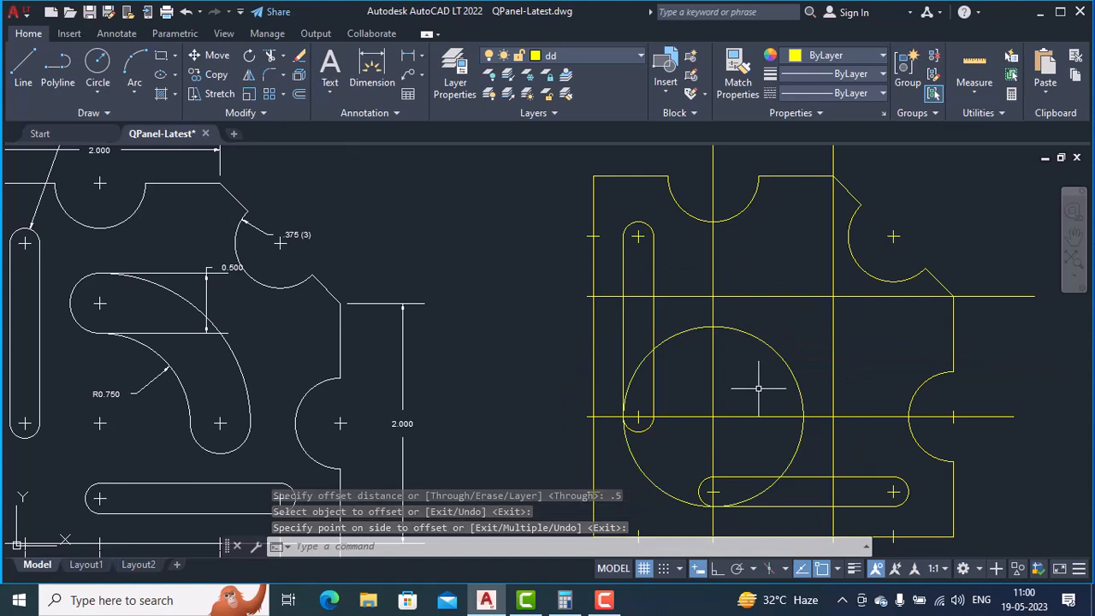
Offset the 0.750 radius circle outward by 0.5 to form the curved slot's outer boundary.
{"action": "key", "text": "Return"}
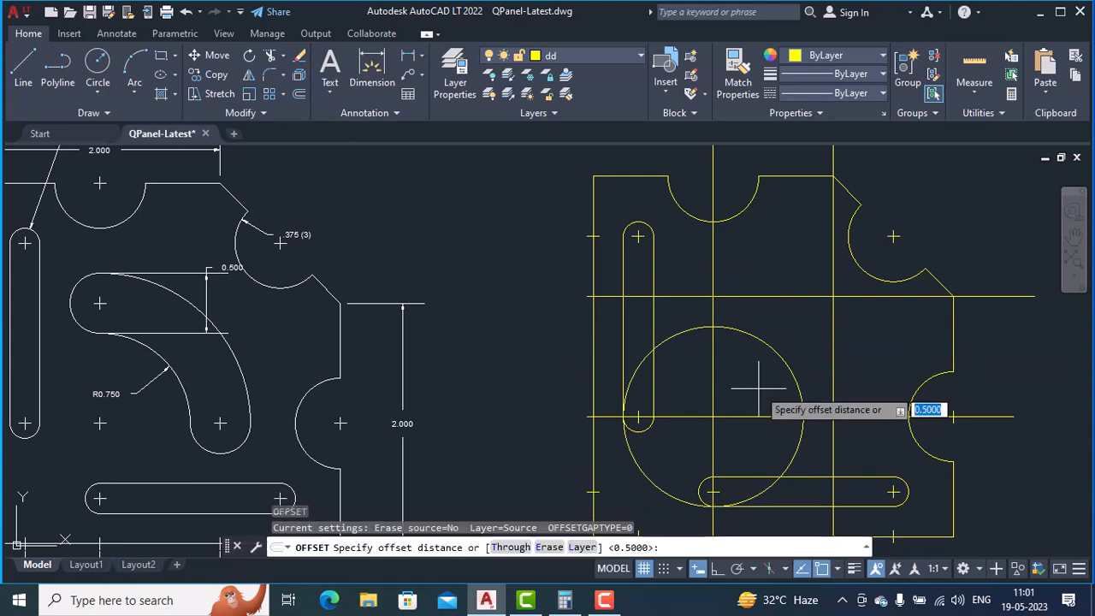
{"action": "type", "text": ".5"}
{"action": "key", "text": "Return"}
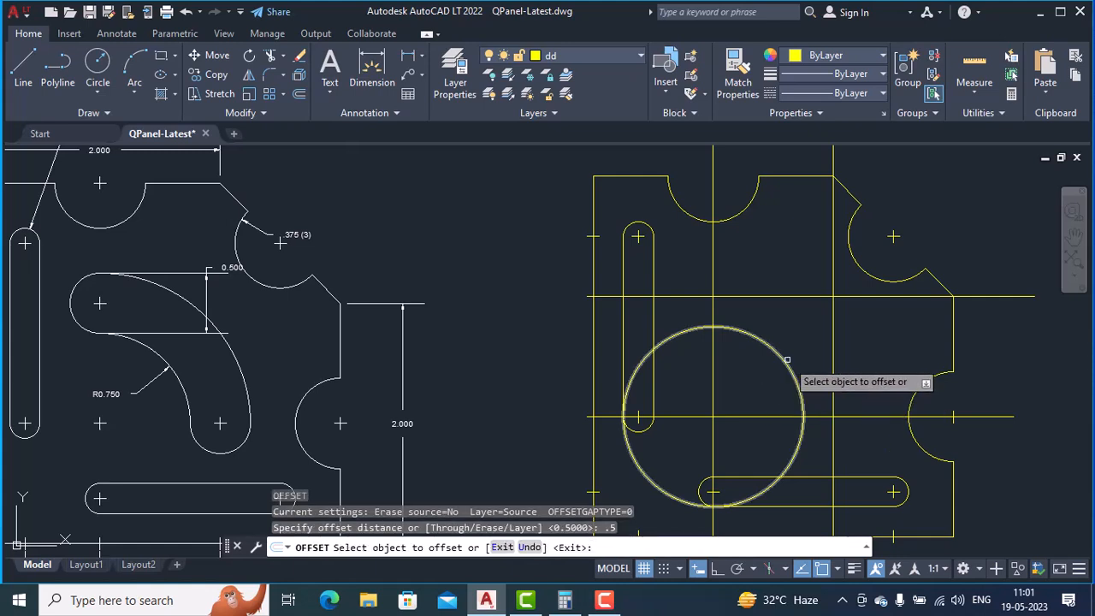
{"action": "left_click", "coordinate": [800, 379]}
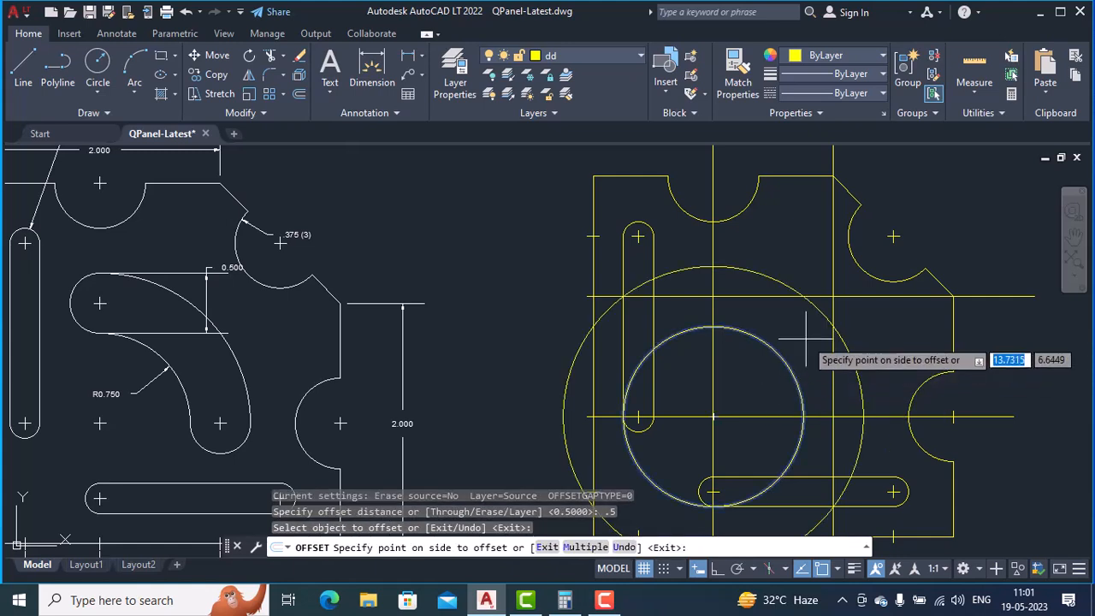
{"action": "left_click", "coordinate": [808, 338]}
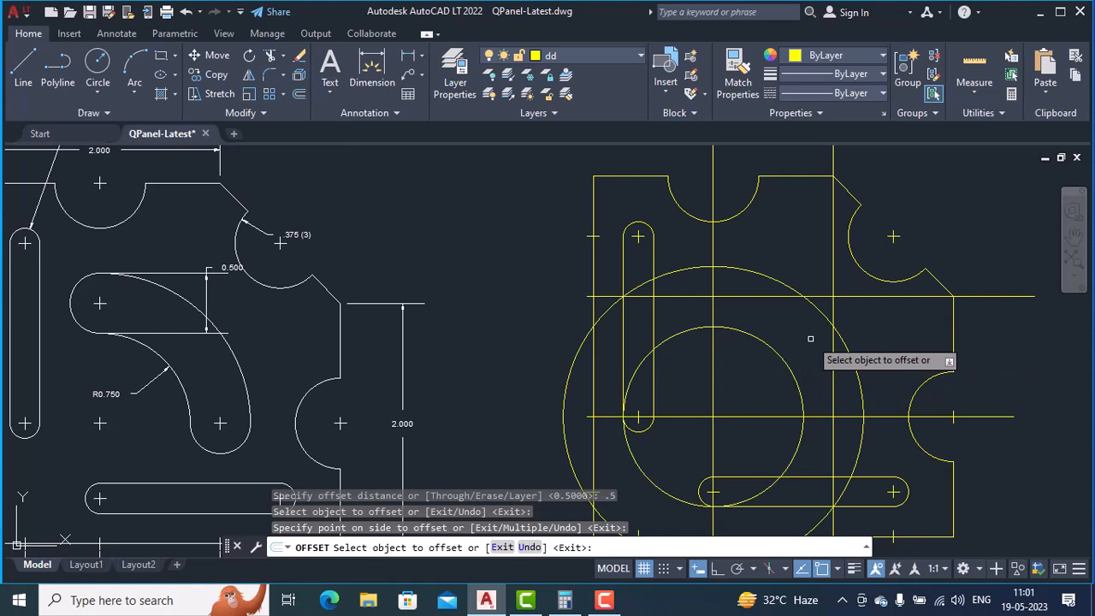
{"action": "key", "text": "Return"}
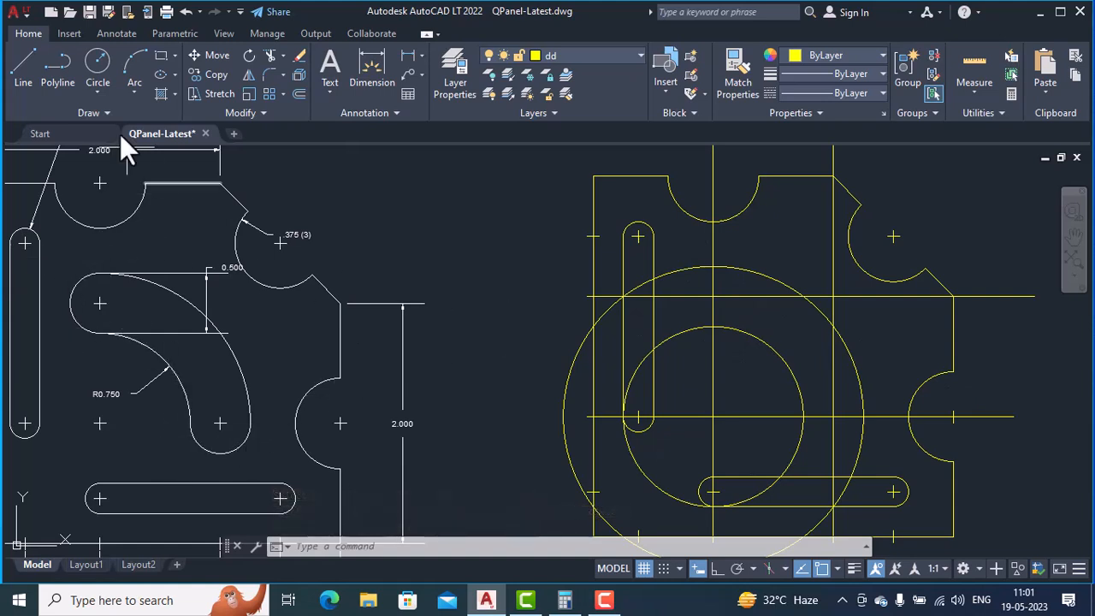
Draw a two-point circle between the tops of the two concentric circles, on the first vertical construction line.
{"action": "left_click", "coordinate": [97, 84]}
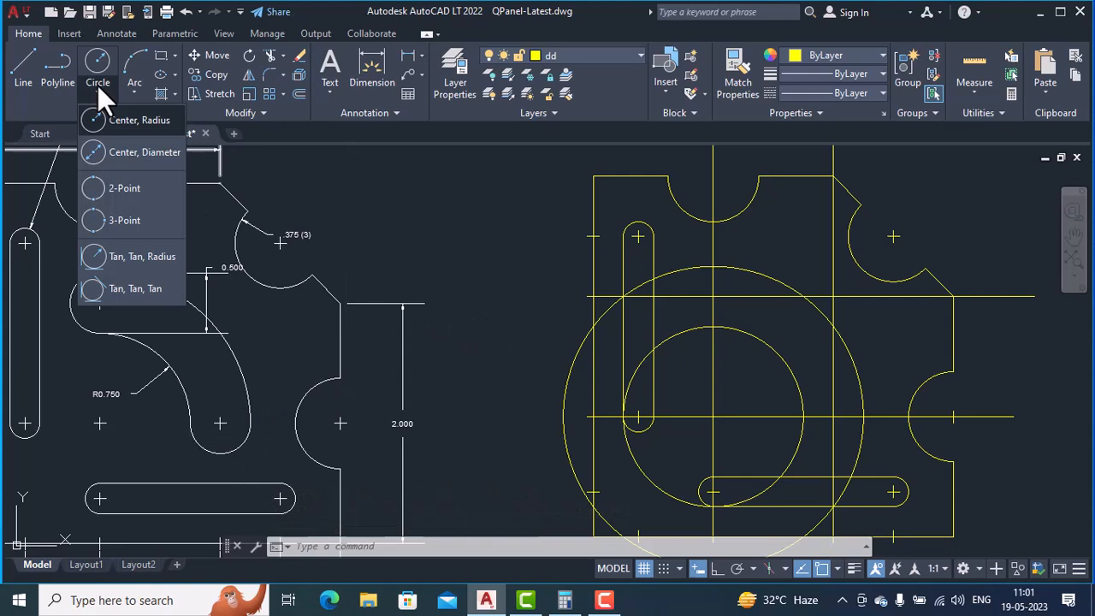
{"action": "left_click", "coordinate": [124, 187]}
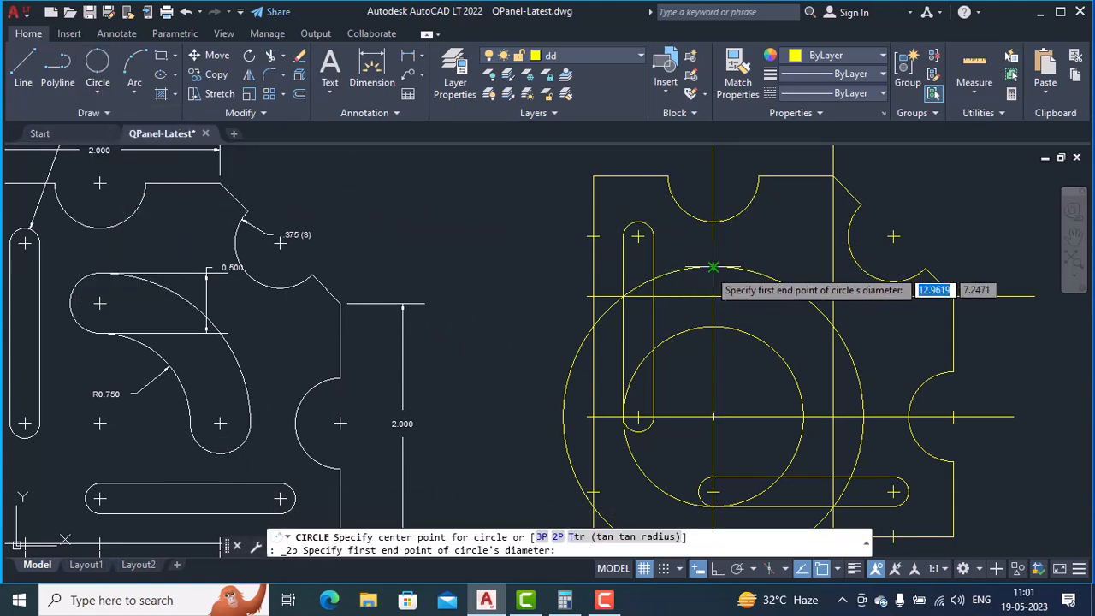
{"action": "left_click", "coordinate": [713, 268]}
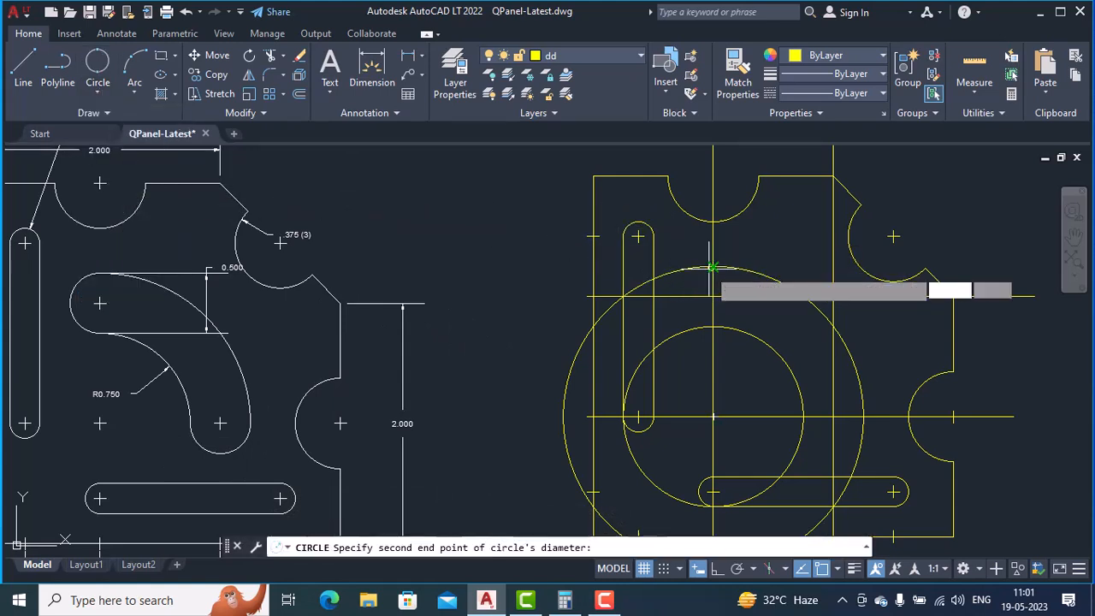
{"action": "left_click", "coordinate": [712, 327]}
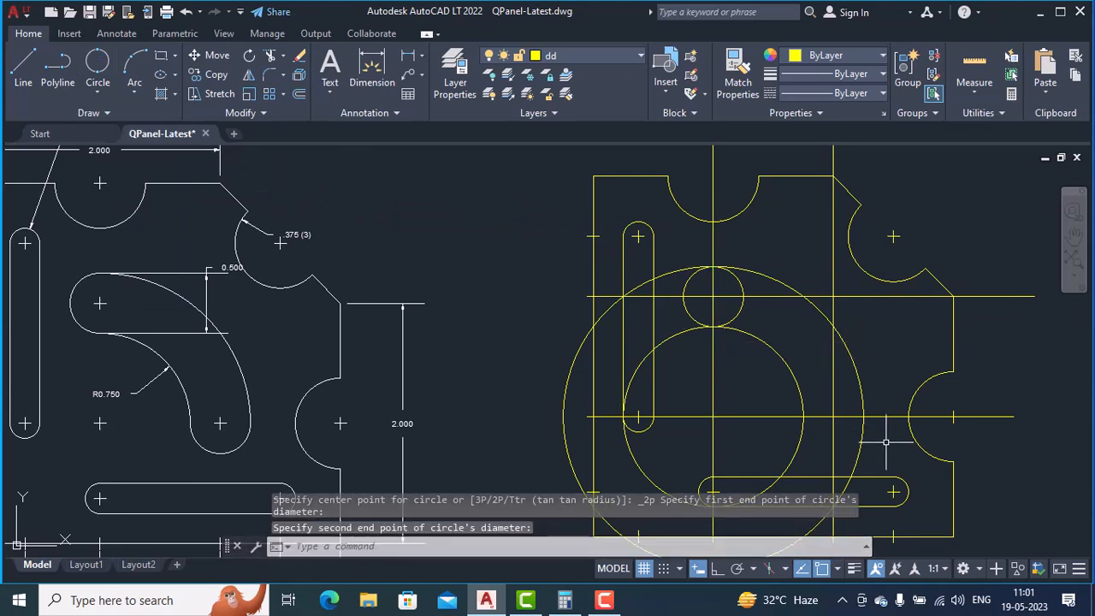
Draw a two-point circle spanning the gap between the concentric circles on the lower horizontal construction line, on the side facing the right-edge cutout.
{"action": "left_click", "coordinate": [96, 90]}
{"action": "left_click", "coordinate": [112, 187]}
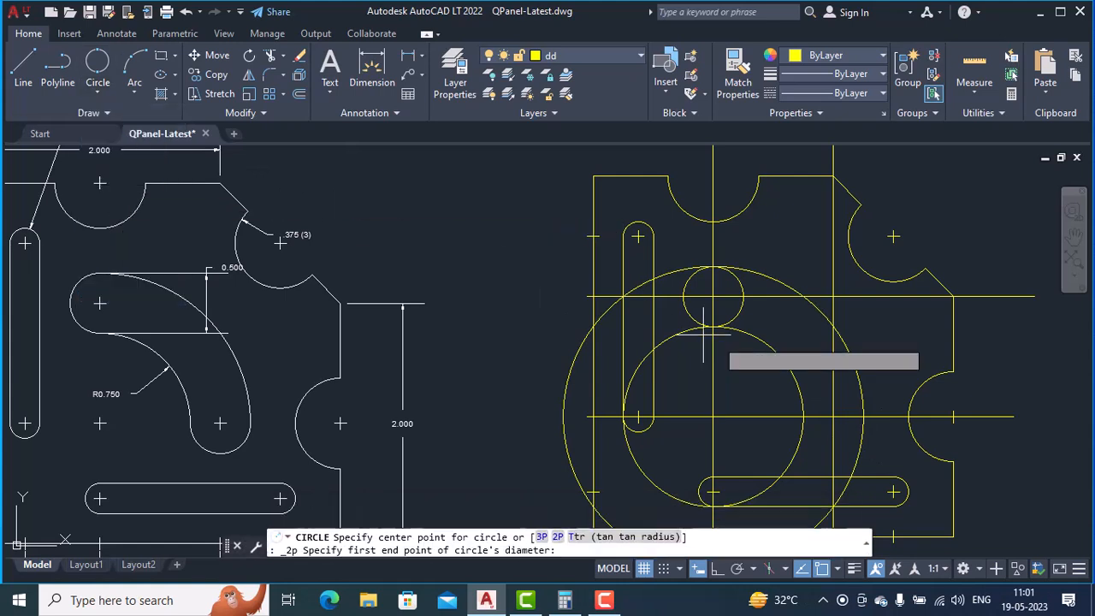
{"action": "left_click", "coordinate": [863, 416]}
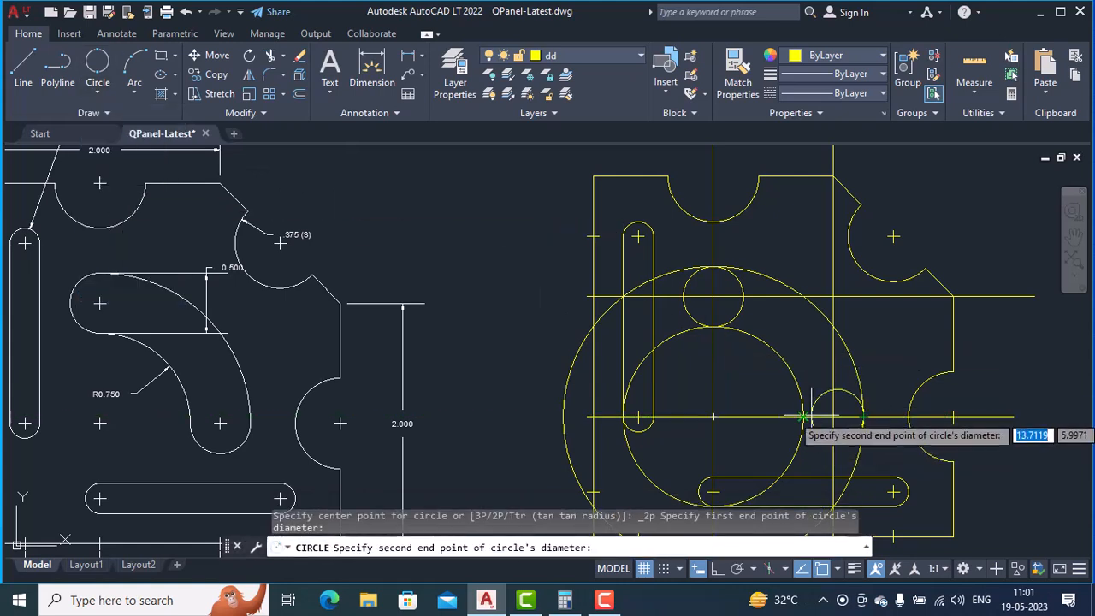
{"action": "left_click", "coordinate": [803, 417]}
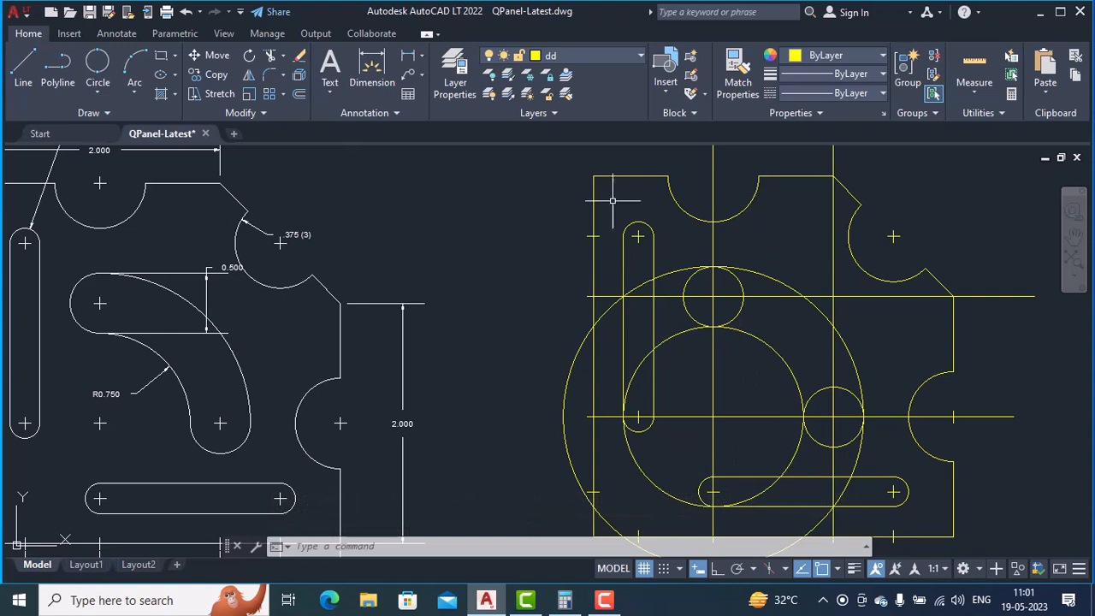
Break the inner 0.750 radius circle between its tangent points with the two end circles, keeping only the slot's quarter arc.
{"action": "type", "text": "b"}
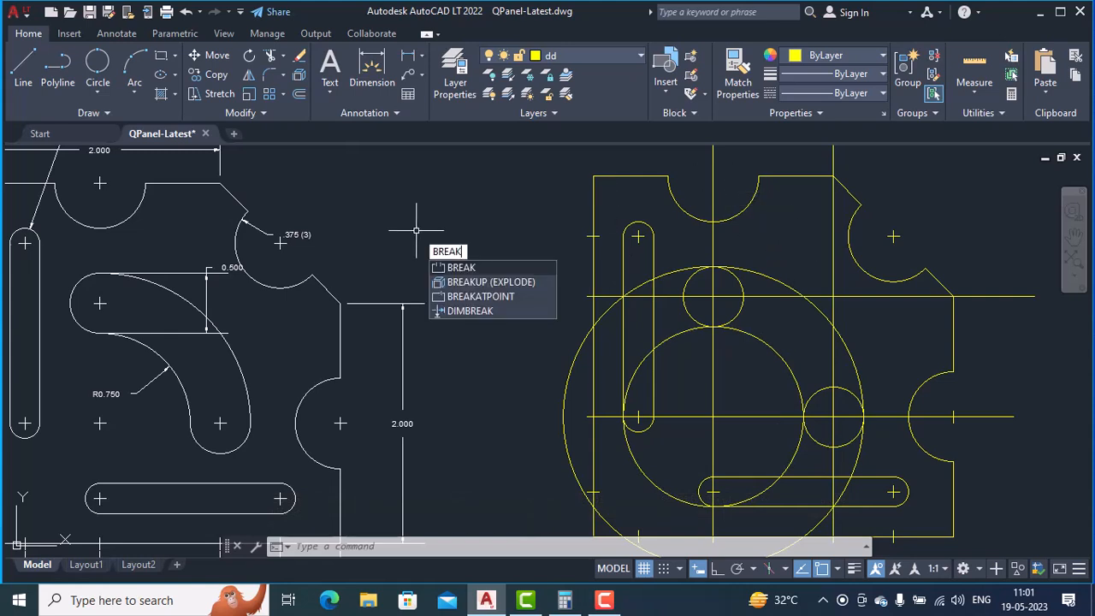
{"action": "key", "text": "Return"}
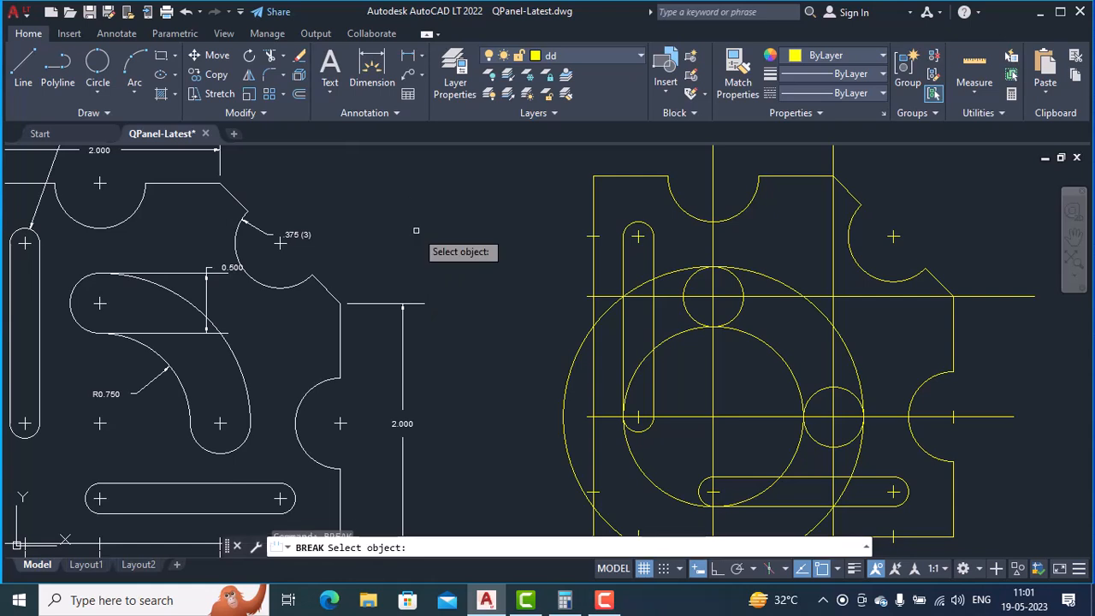
{"action": "left_click", "coordinate": [682, 331]}
{"action": "type", "text": "f"}
{"action": "key", "text": "Return"}
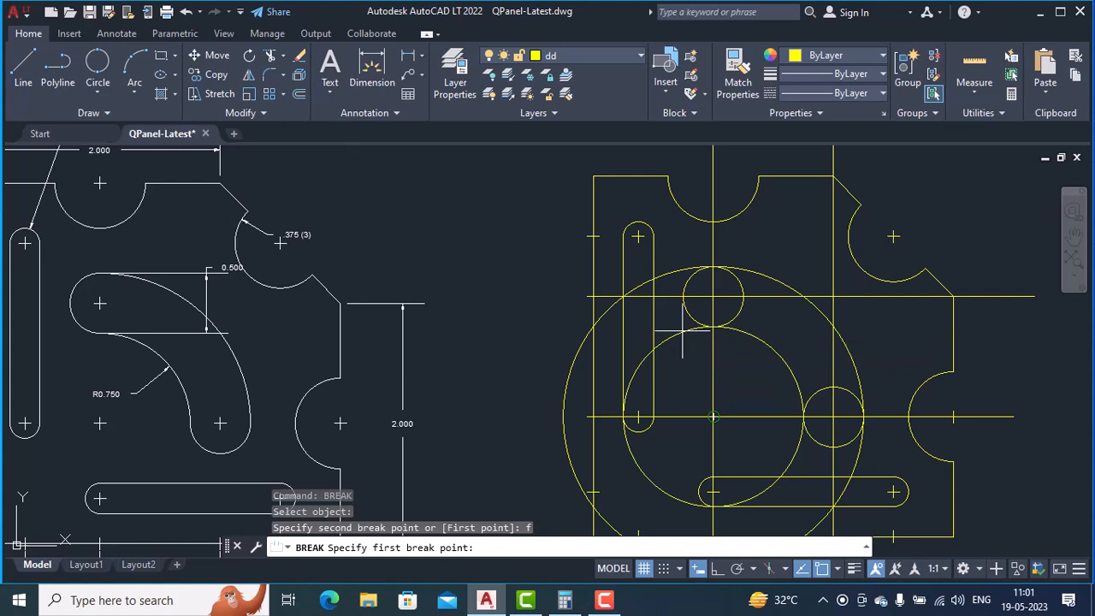
{"action": "left_click", "coordinate": [714, 326]}
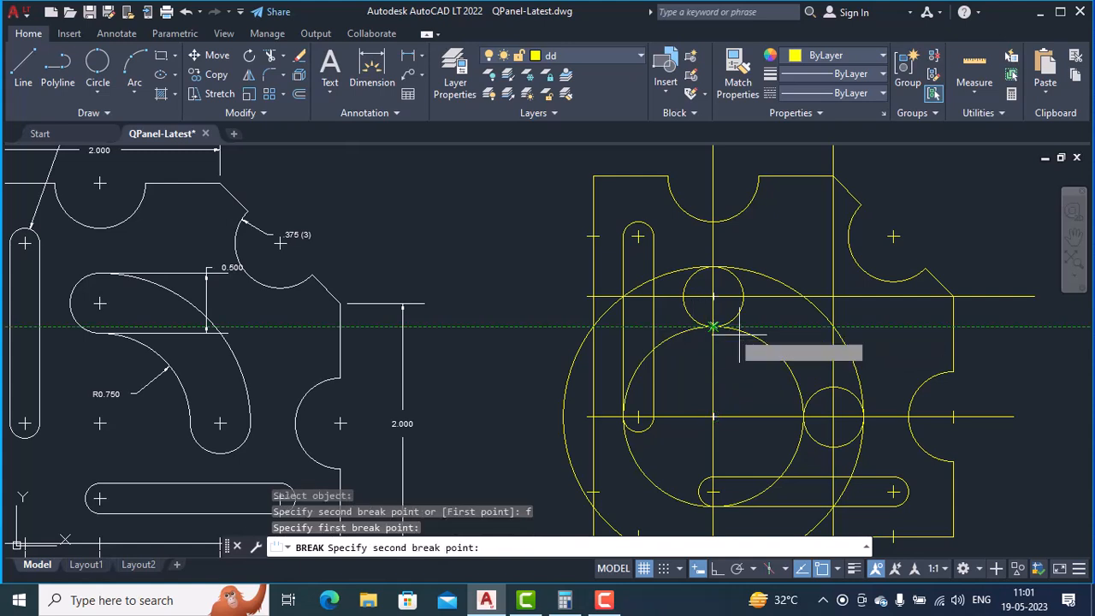
{"action": "left_click", "coordinate": [803, 420]}
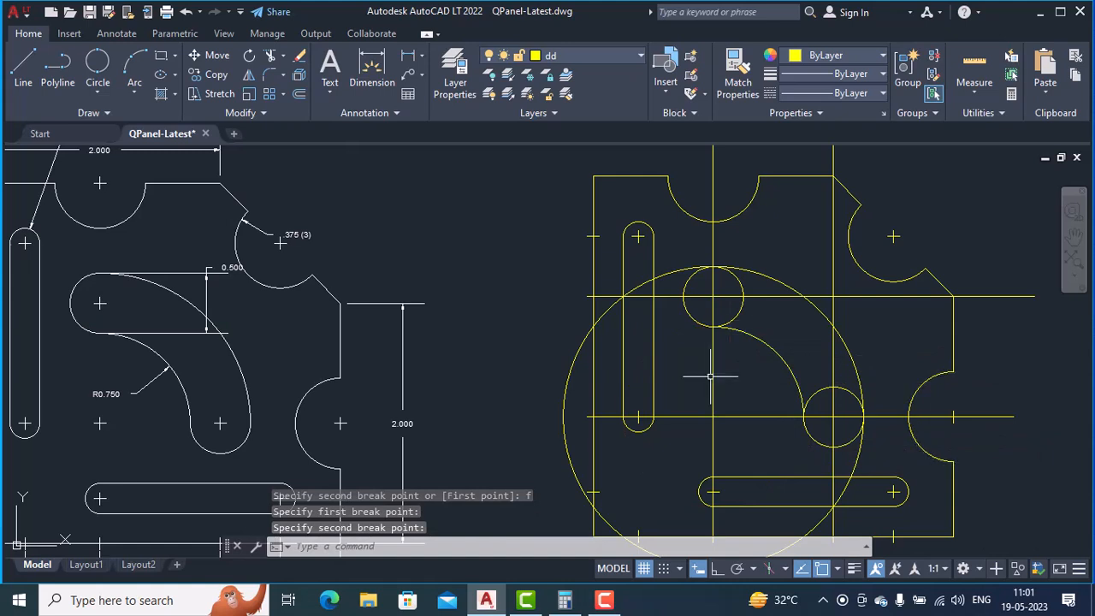
Break the outer concentric circle from its top to its crossing with the lower horizontal construction line, keeping the slot's outer quarter arc.
{"action": "key", "text": "Return"}
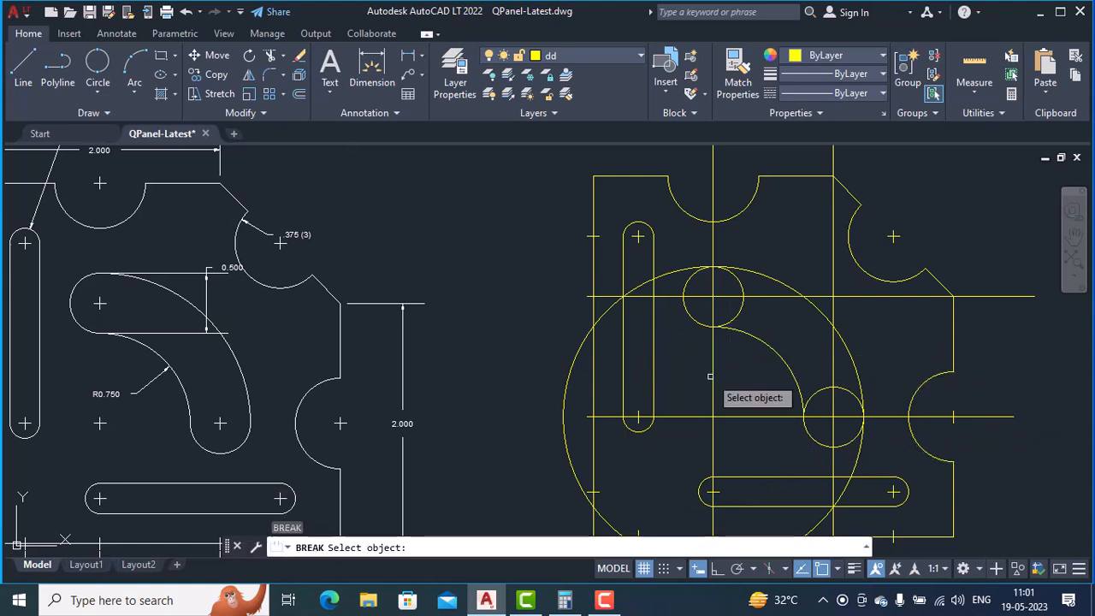
{"action": "left_click", "coordinate": [758, 273]}
{"action": "type", "text": "f"}
{"action": "key", "text": "Return"}
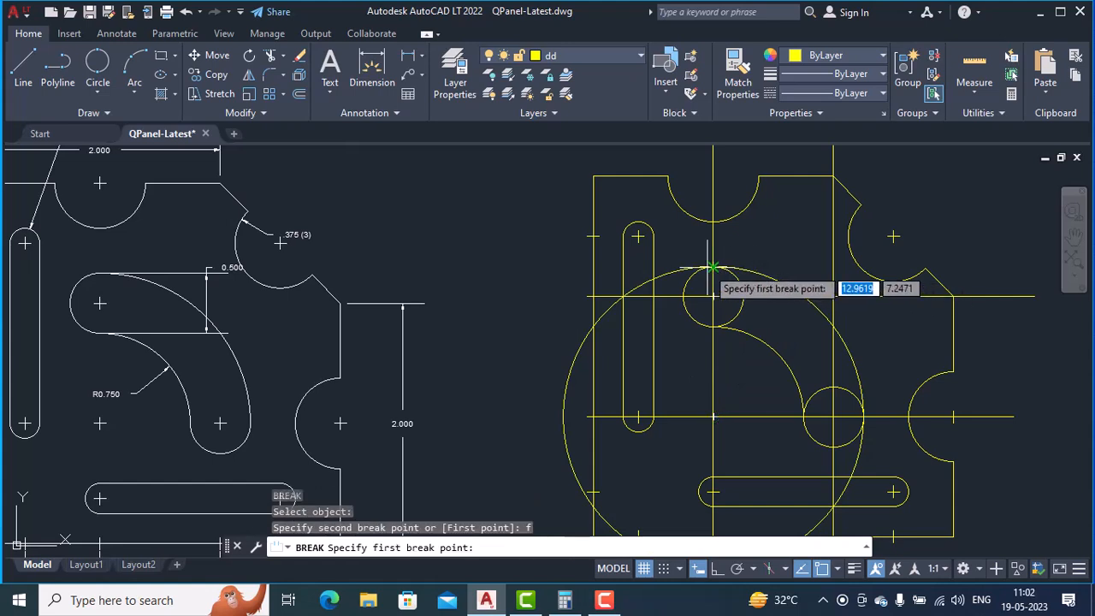
{"action": "left_click", "coordinate": [713, 269]}
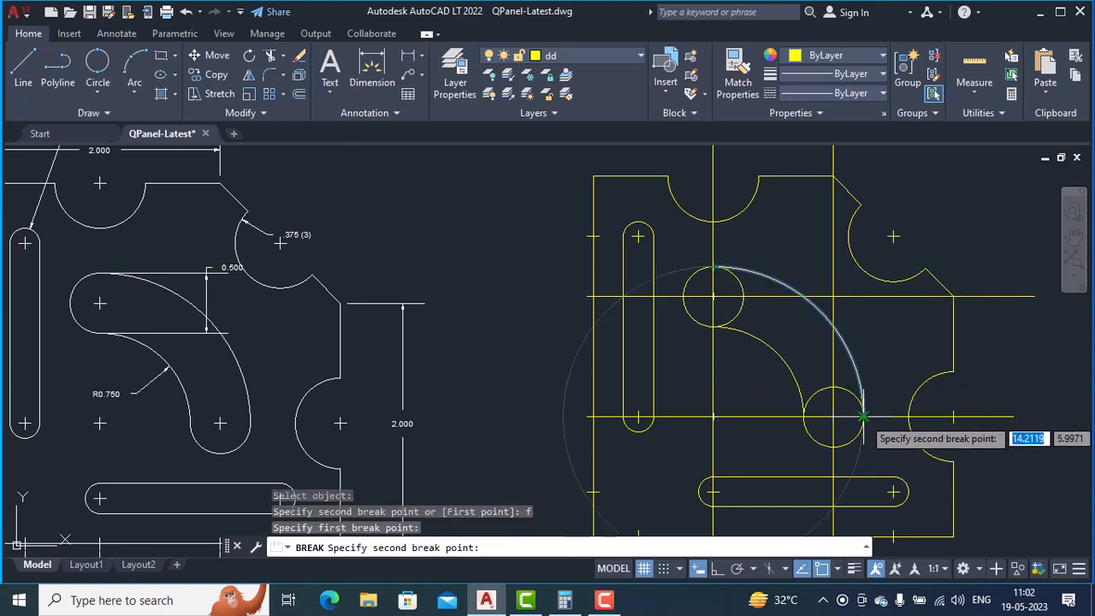
{"action": "left_click", "coordinate": [866, 413]}
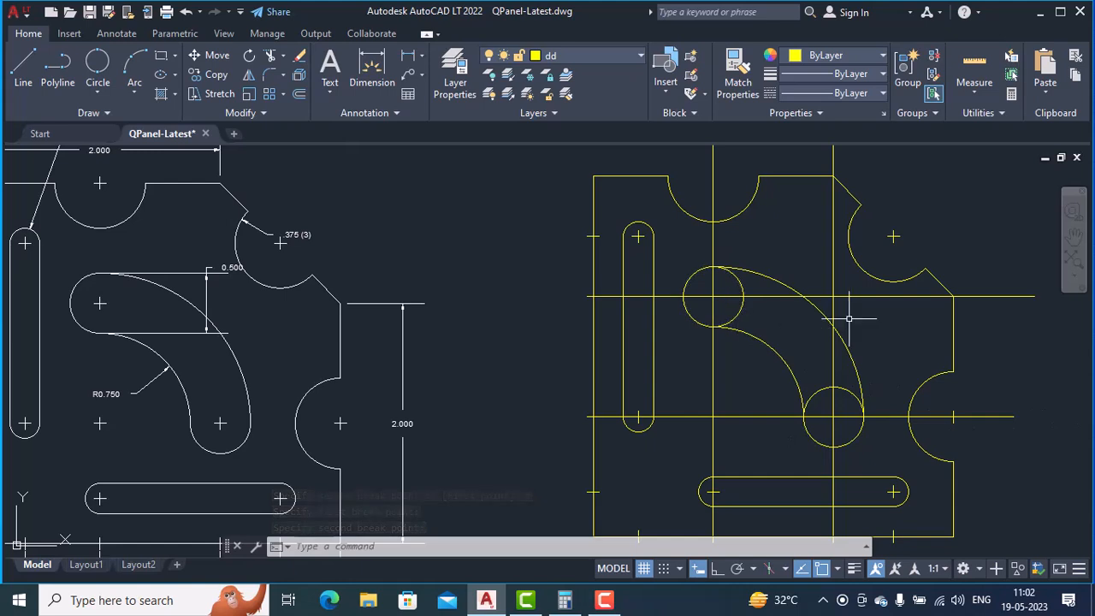
Place point markers at the centers of the two small circles that close the curved slot's ends.
{"action": "type", "text": "poi"}
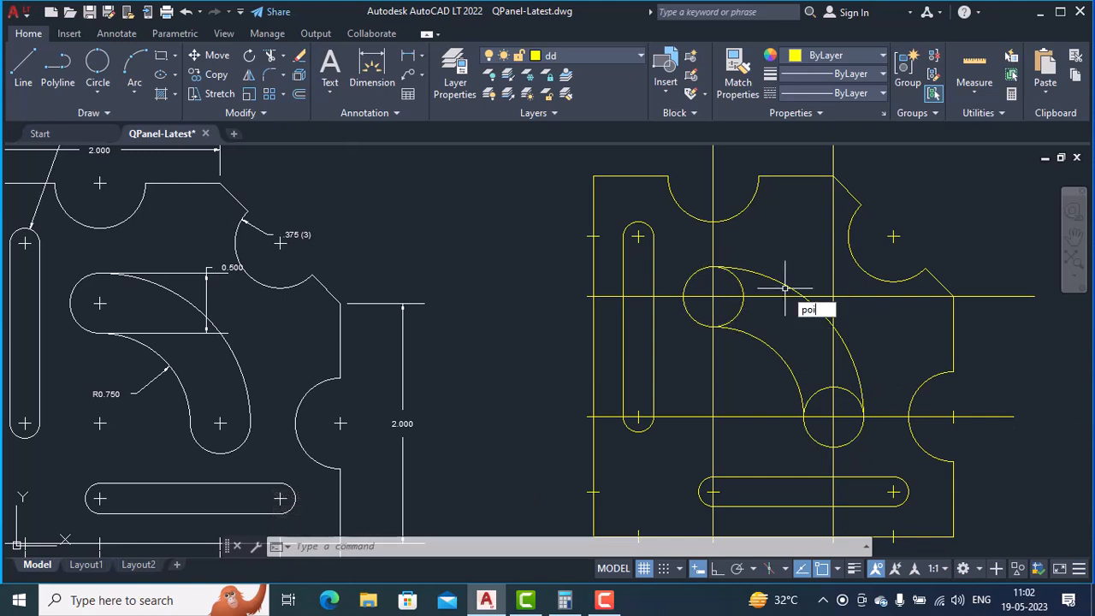
{"action": "type", "text": "nt"}
{"action": "key", "text": "Return"}
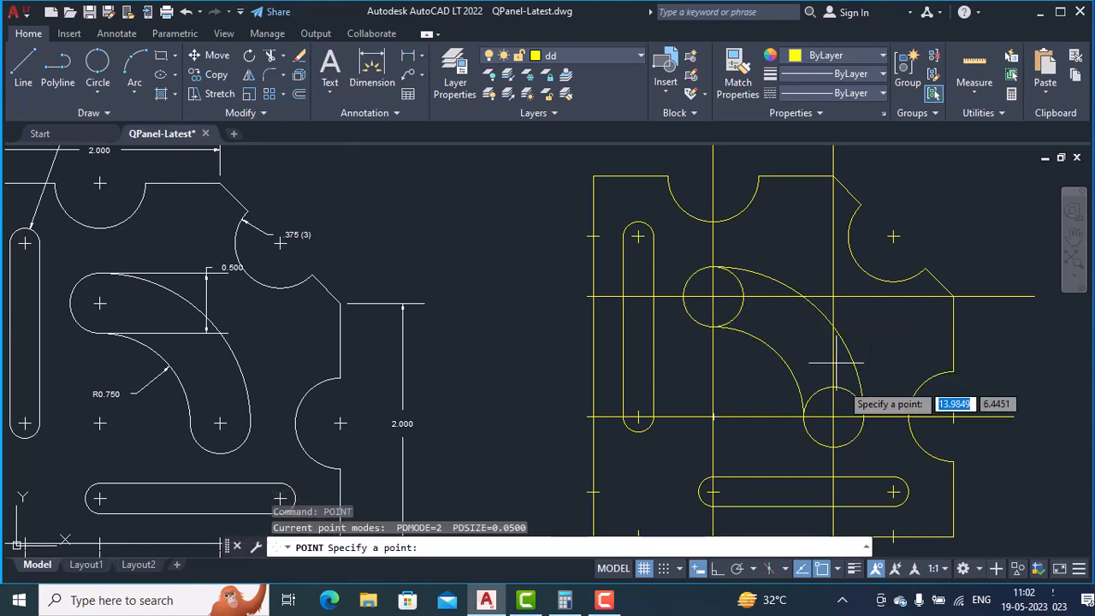
{"action": "left_click", "coordinate": [833, 417]}
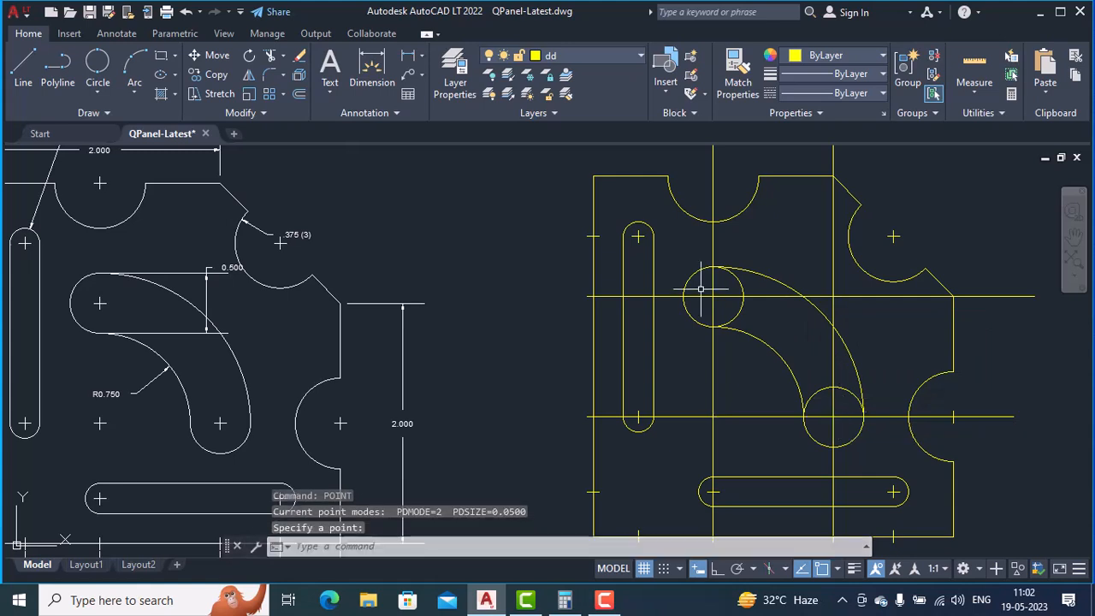
{"action": "key", "text": "Return"}
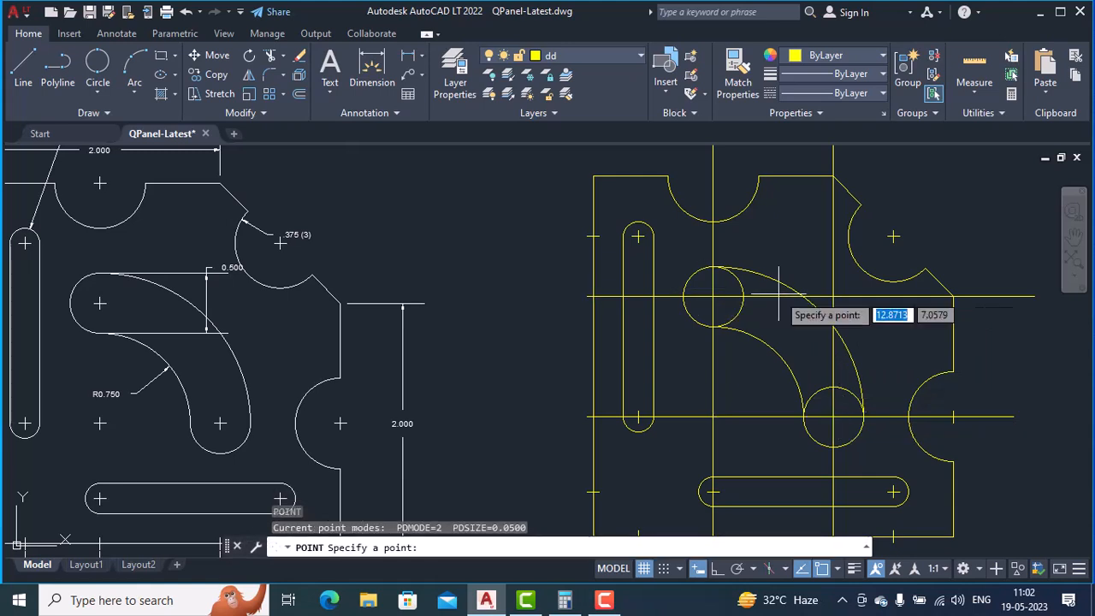
{"action": "left_click", "coordinate": [715, 297]}
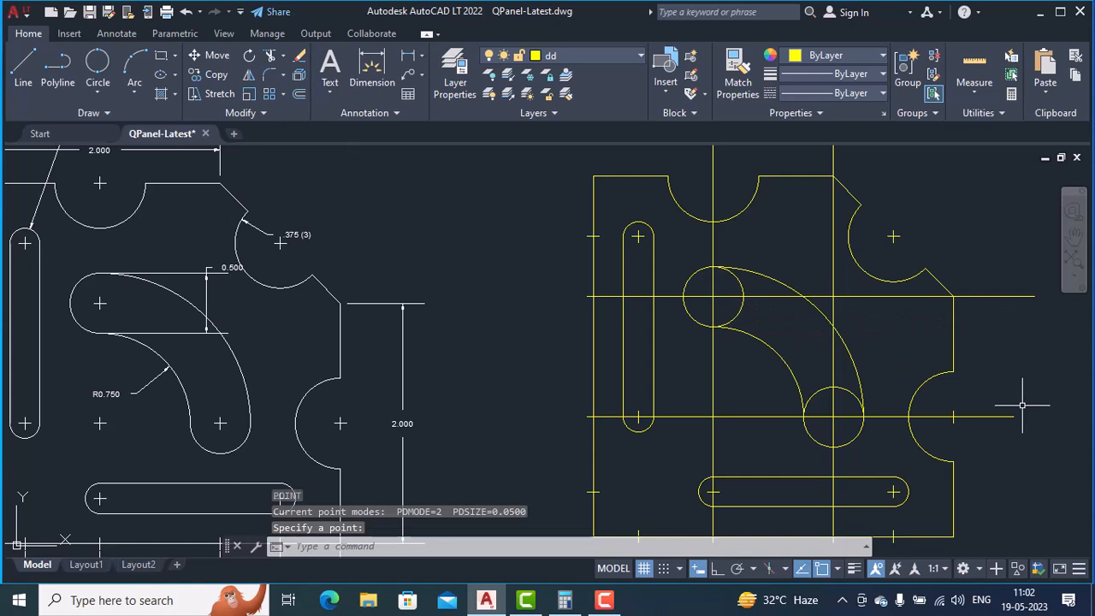
Break the curved slot's lower end circle where it meets the two arcs, keeping only its lower half.
{"action": "type", "text": "b"}
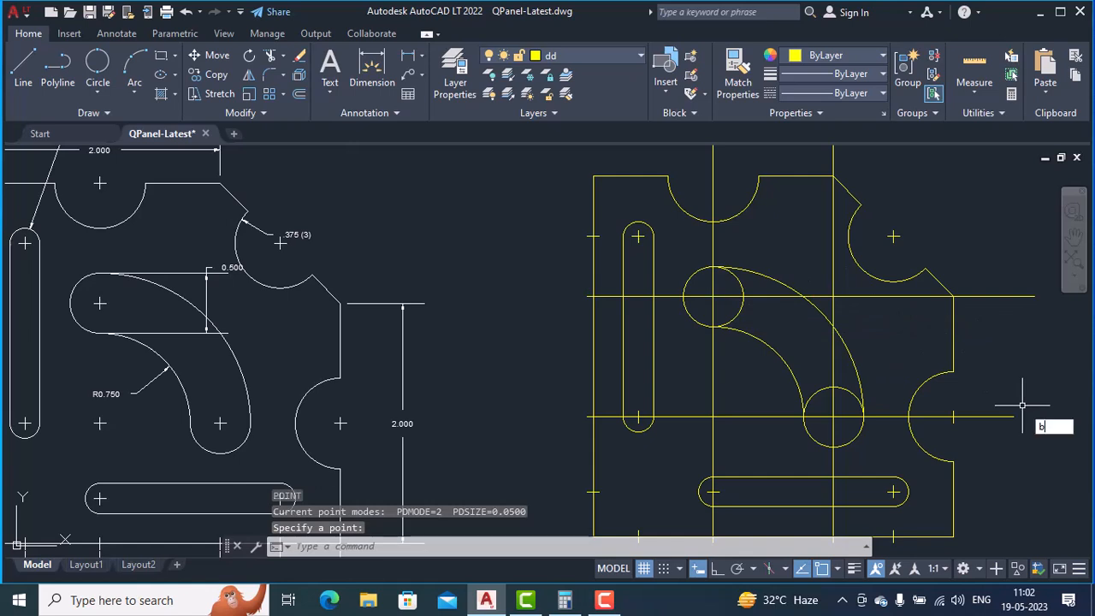
{"action": "type", "text": "reak"}
{"action": "key", "text": "Return"}
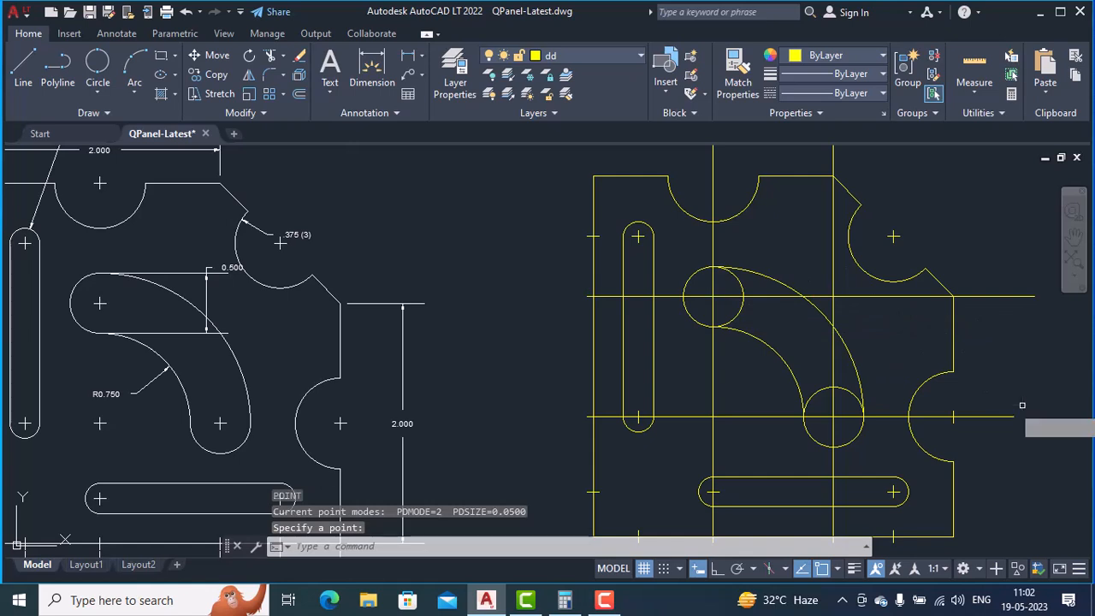
{"action": "left_click", "coordinate": [822, 388]}
{"action": "type", "text": "f"}
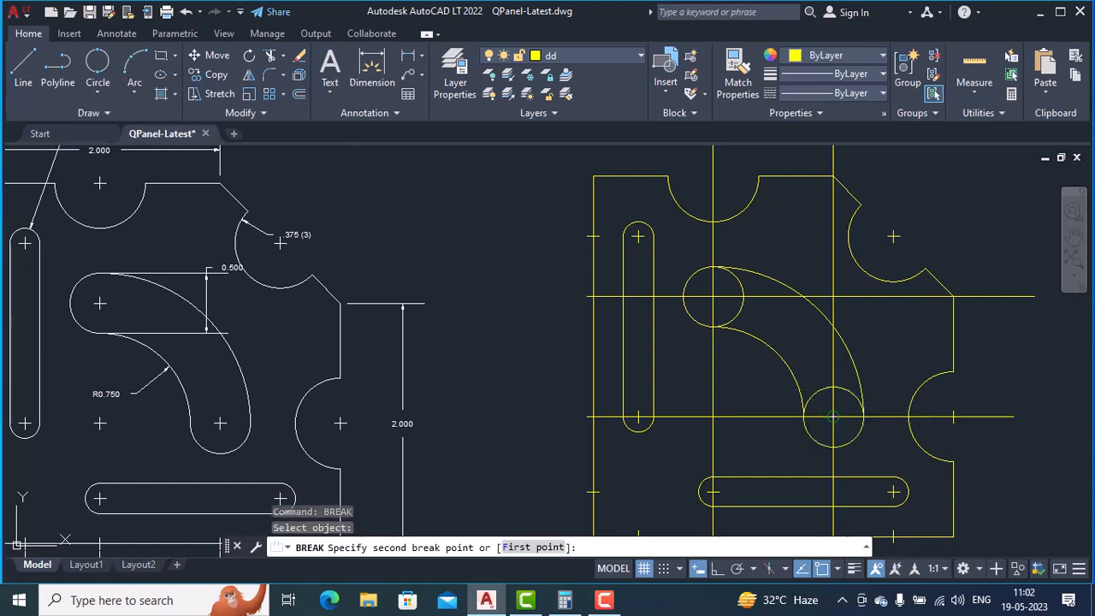
{"action": "key", "text": "Return"}
{"action": "left_click", "coordinate": [863, 417]}
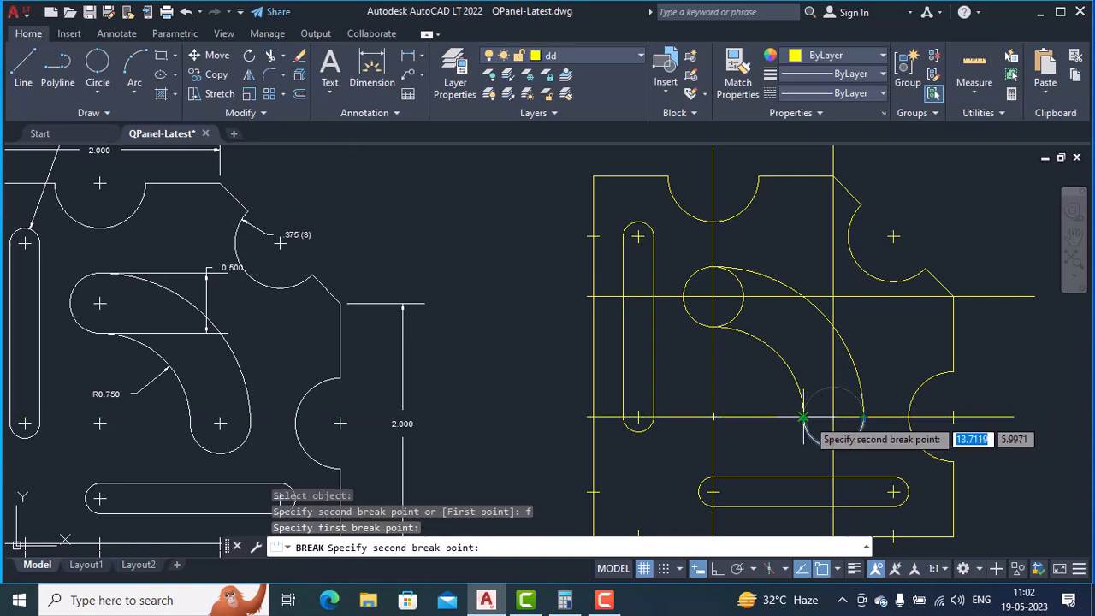
{"action": "left_click", "coordinate": [803, 418]}
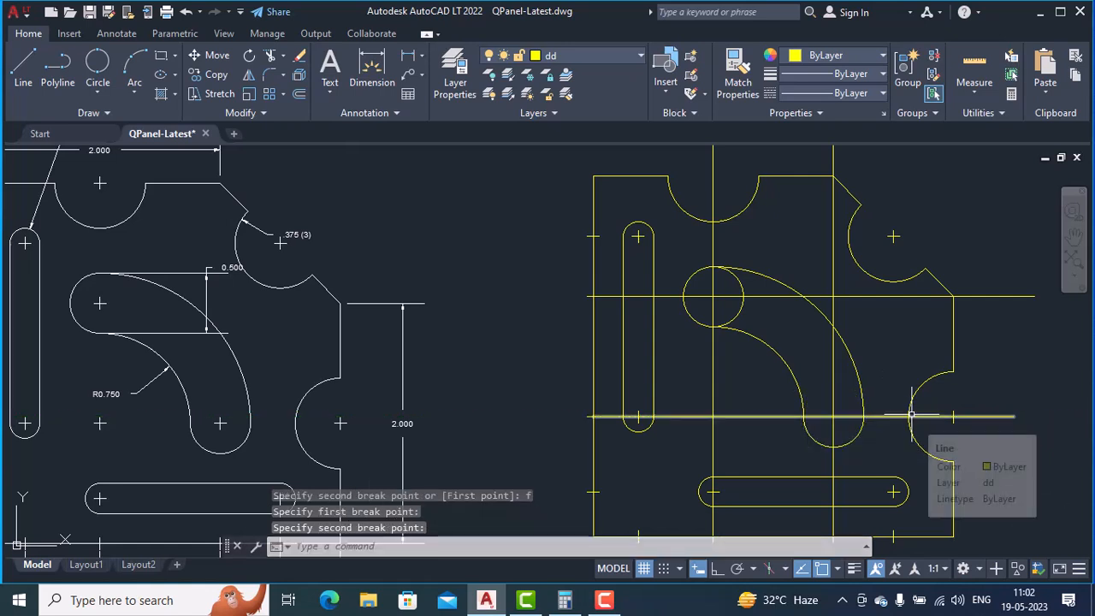
Break the curved slot's upper end circle where it meets the two arcs, keeping only the outer half facing the vertical slot.
{"action": "key", "text": "Return"}
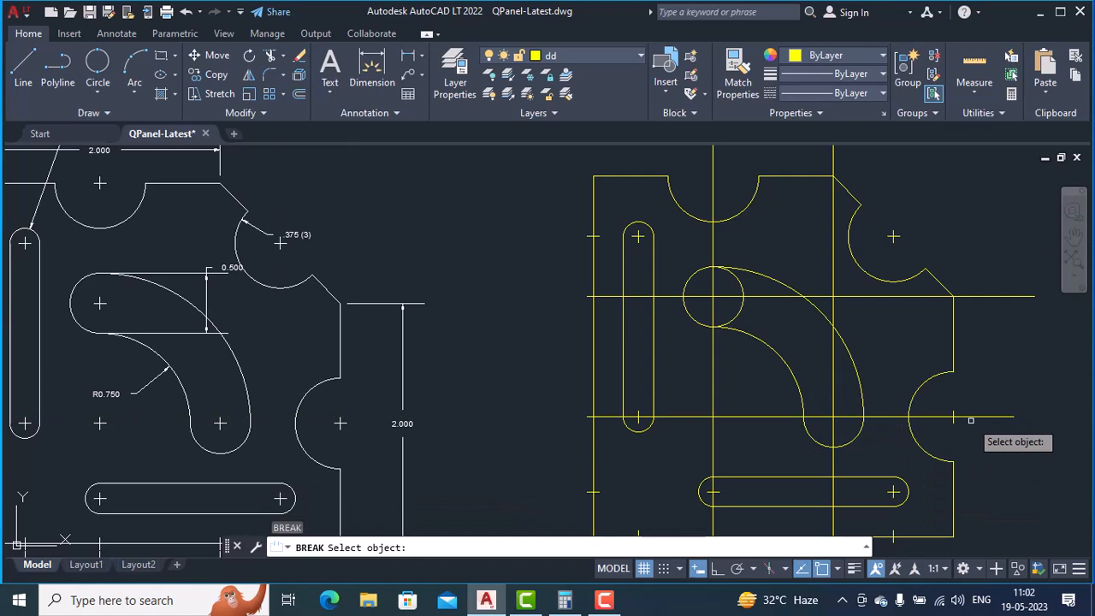
{"action": "left_click", "coordinate": [742, 313]}
{"action": "type", "text": "f"}
{"action": "key", "text": "Return"}
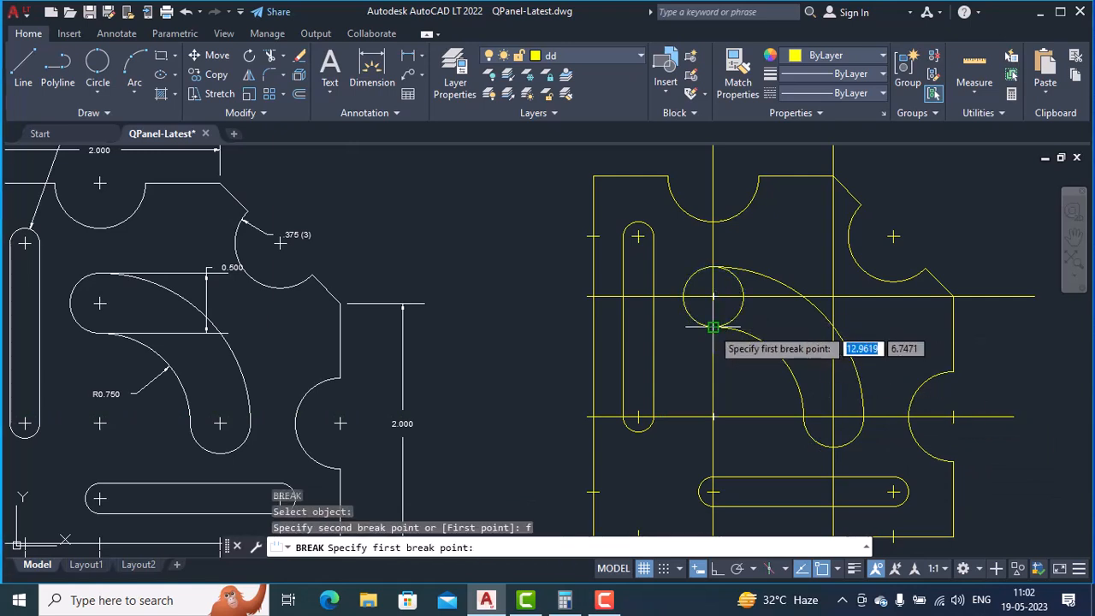
{"action": "left_click", "coordinate": [713, 327]}
{"action": "left_click", "coordinate": [711, 262]}
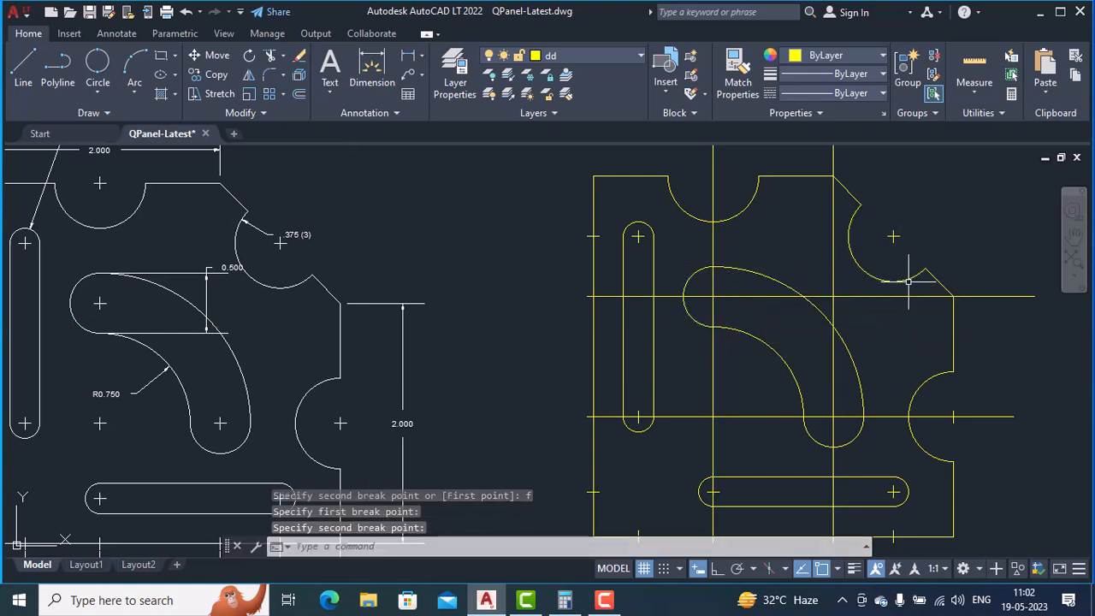
Place a point marker at the curved slot's arc center, where the first vertical and lower horizontal construction lines cross.
{"action": "scroll", "coordinate": [909, 281], "scroll_direction": "down", "scroll_amount": 2}
{"action": "scroll", "coordinate": [909, 281], "scroll_direction": "up", "scroll_amount": 2}
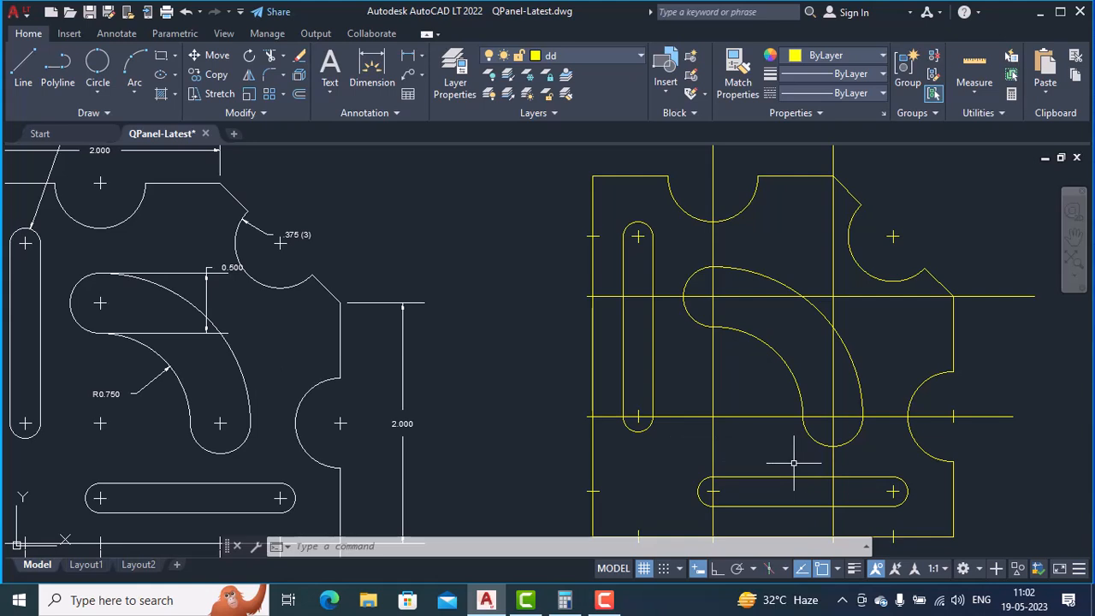
{"action": "type", "text": "point"}
{"action": "key", "text": "Return"}
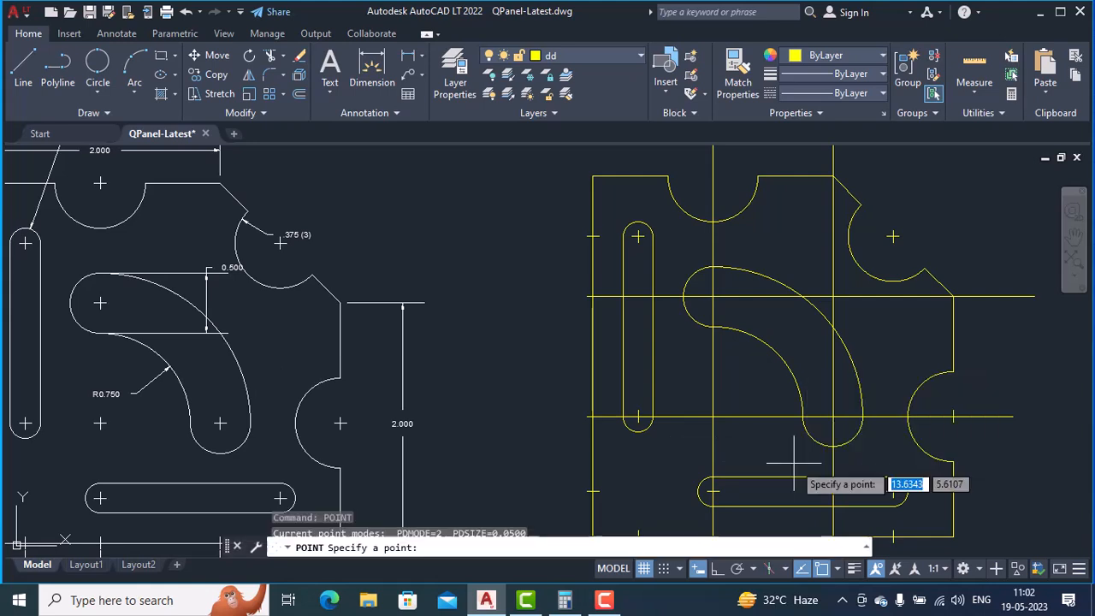
{"action": "left_click", "coordinate": [715, 410]}
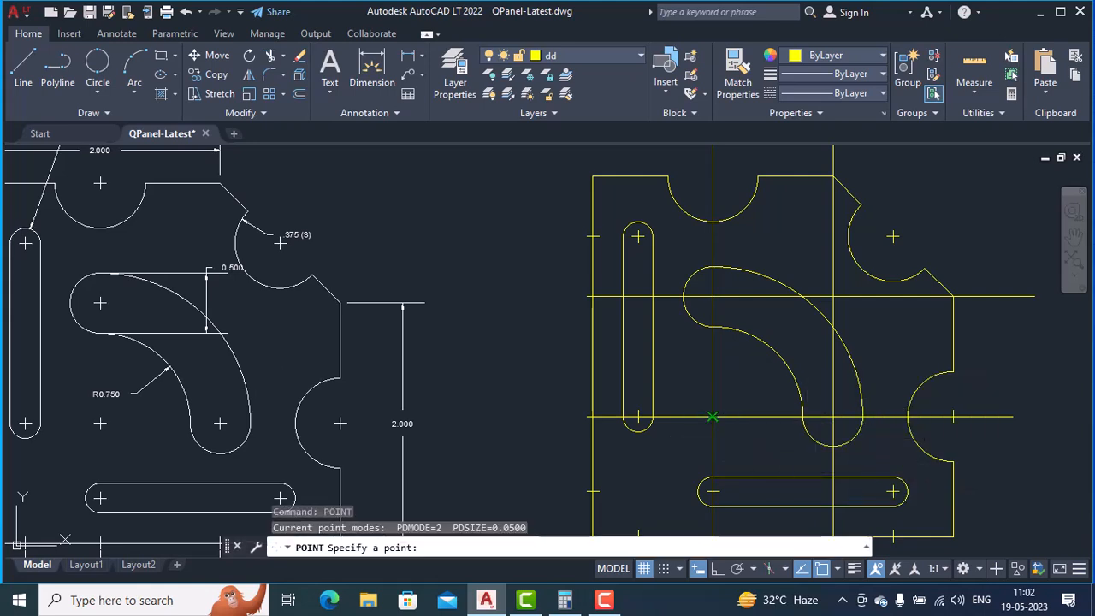
Erase the two horizontal and two vertical construction lines crossing the redrawn panel.
{"action": "type", "text": "e"}
{"action": "key", "text": "Return"}
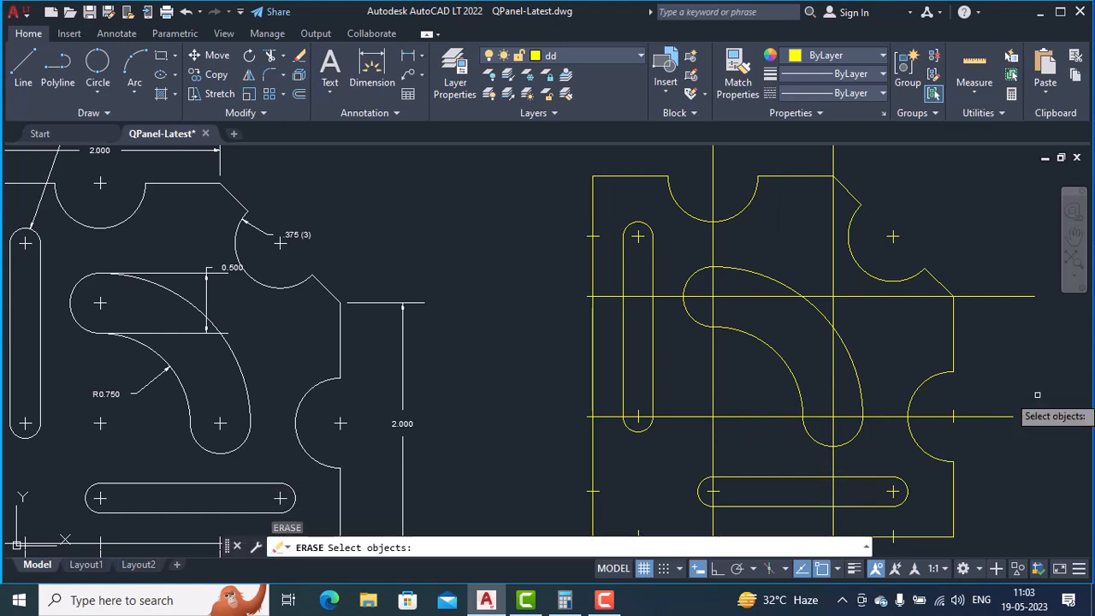
{"action": "left_click", "coordinate": [770, 416]}
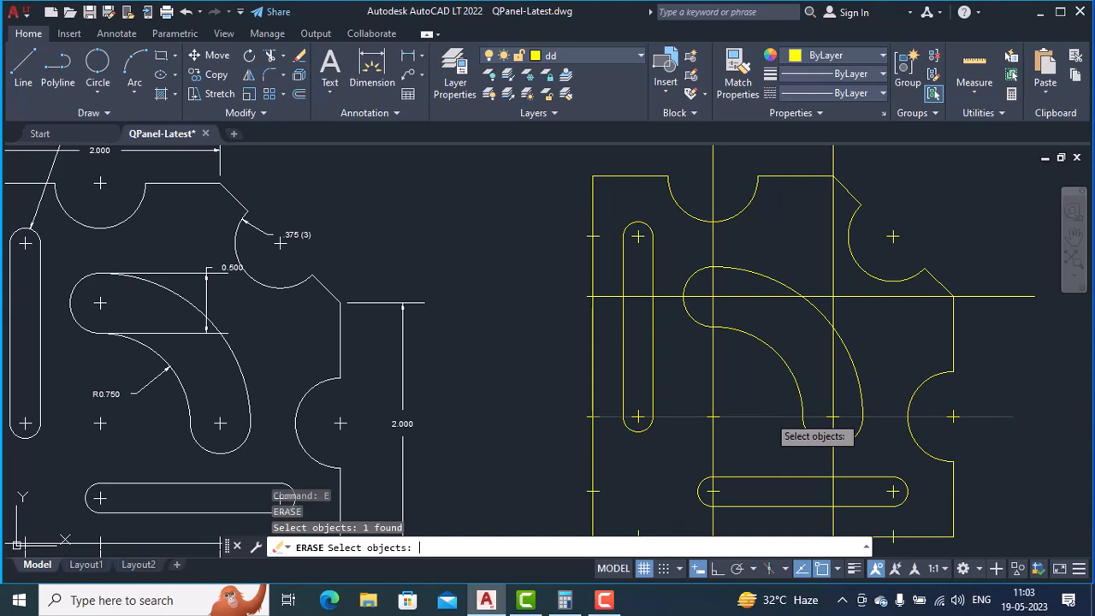
{"action": "key", "text": "Return"}
{"action": "key", "text": "Return"}
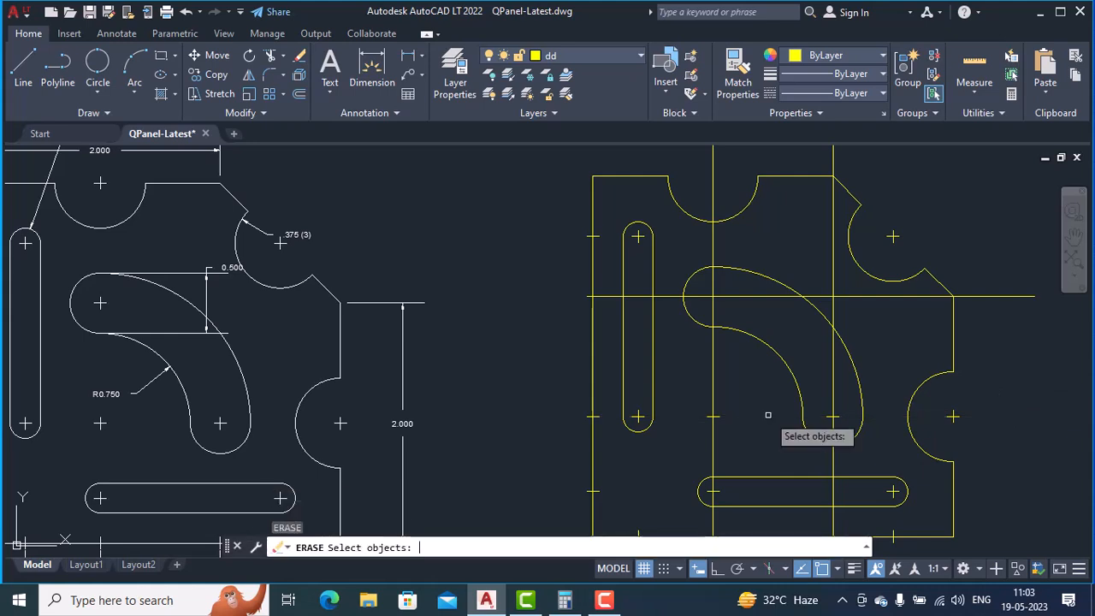
{"action": "left_click", "coordinate": [711, 355]}
{"action": "left_click", "coordinate": [834, 257]}
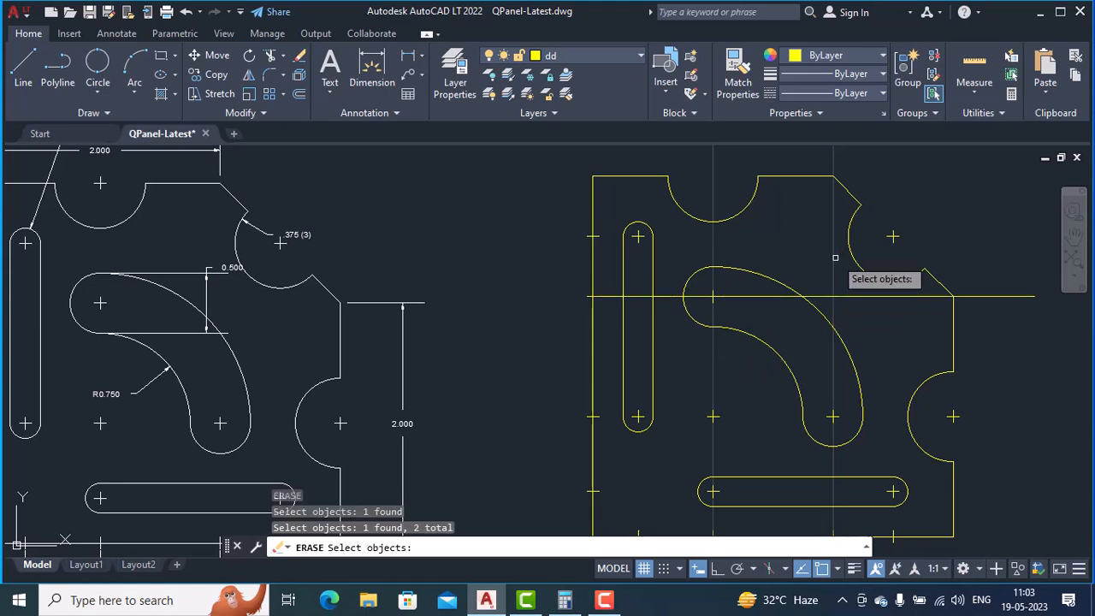
{"action": "left_click", "coordinate": [936, 295]}
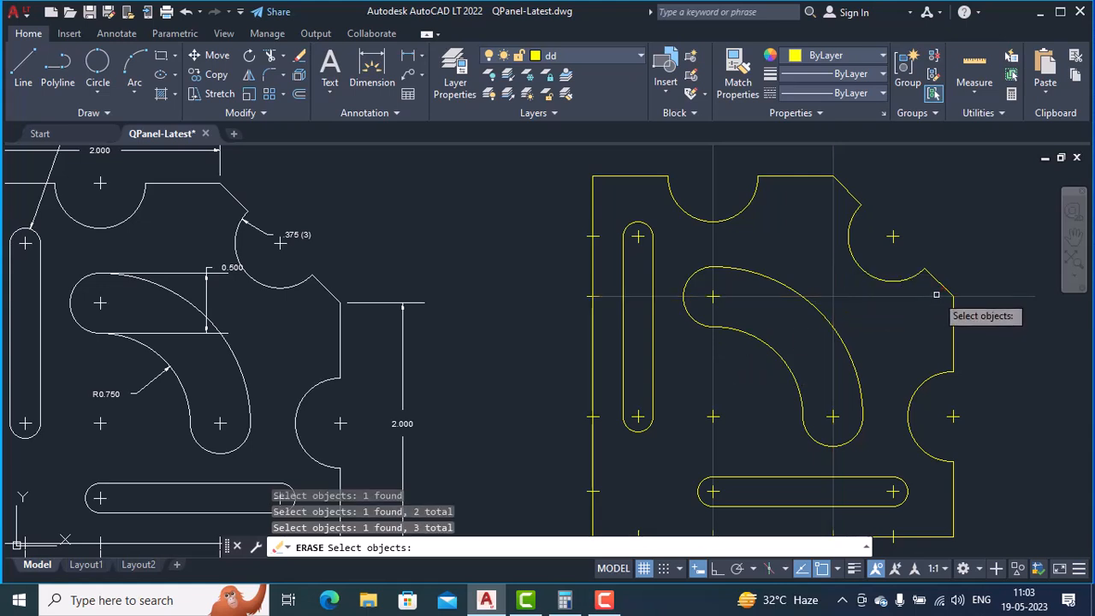
{"action": "key", "text": "Return"}
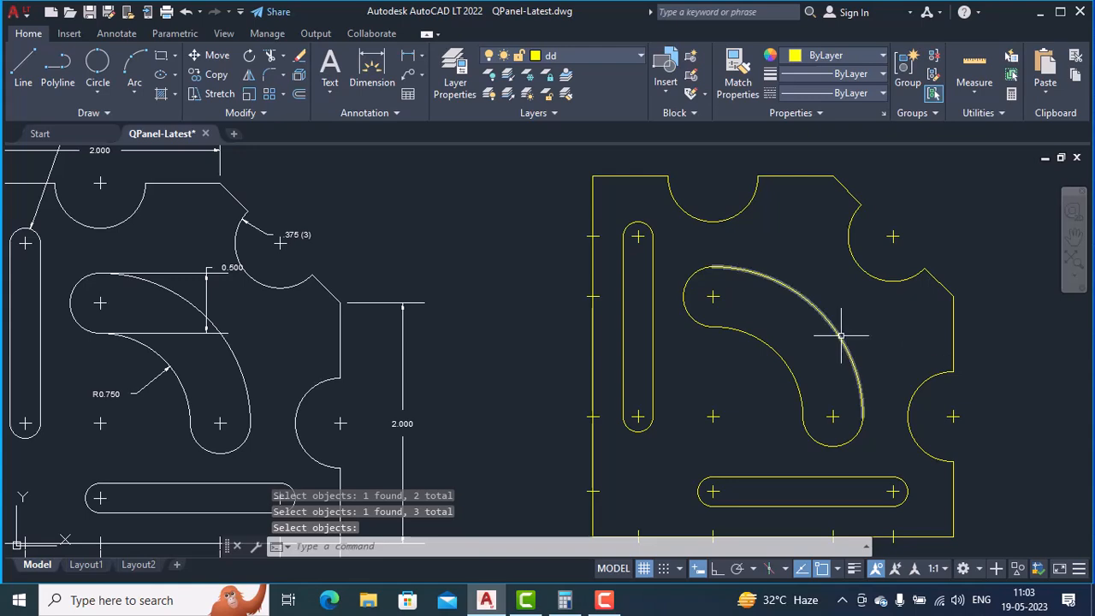
{"action": "scroll", "coordinate": [842, 335], "scroll_direction": "down", "scroll_amount": 2}
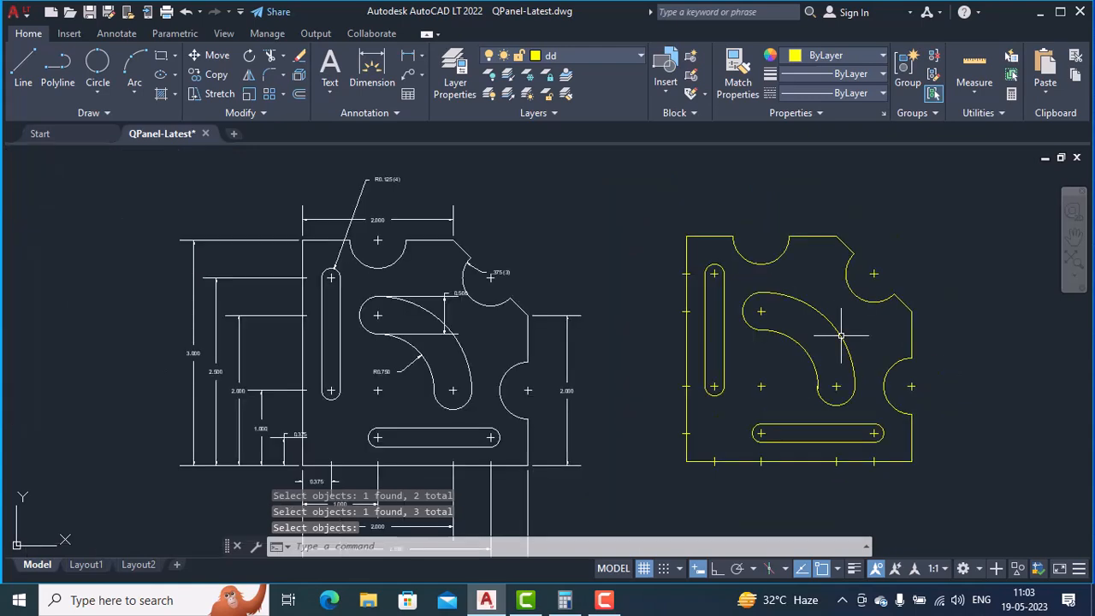
{"action": "scroll", "coordinate": [841, 336], "scroll_direction": "up", "scroll_amount": 2}
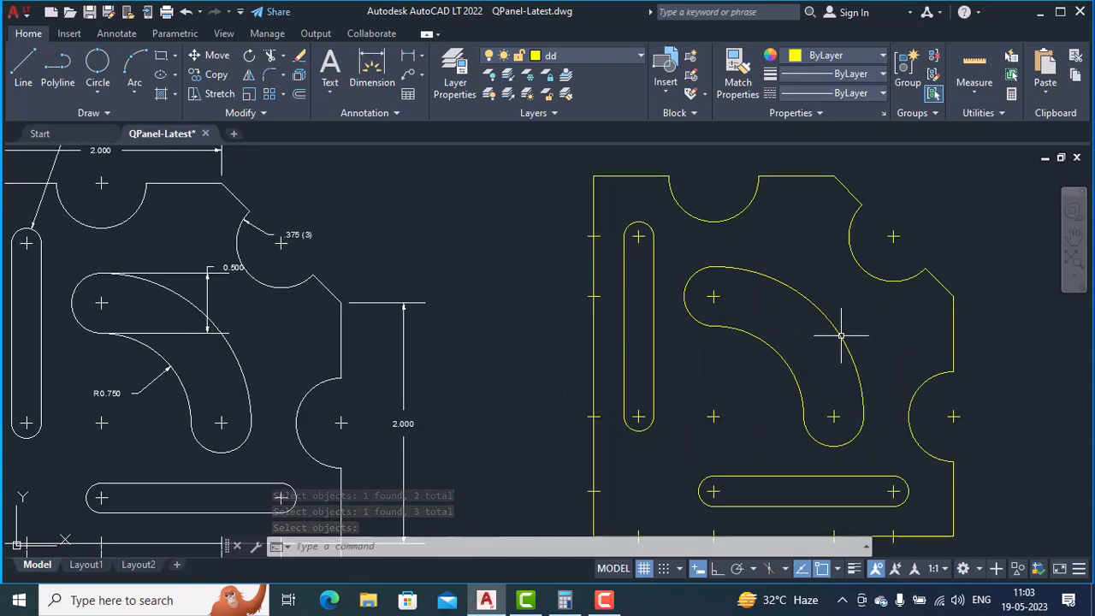
{"action": "scroll", "coordinate": [842, 336], "scroll_direction": "down", "scroll_amount": 2}
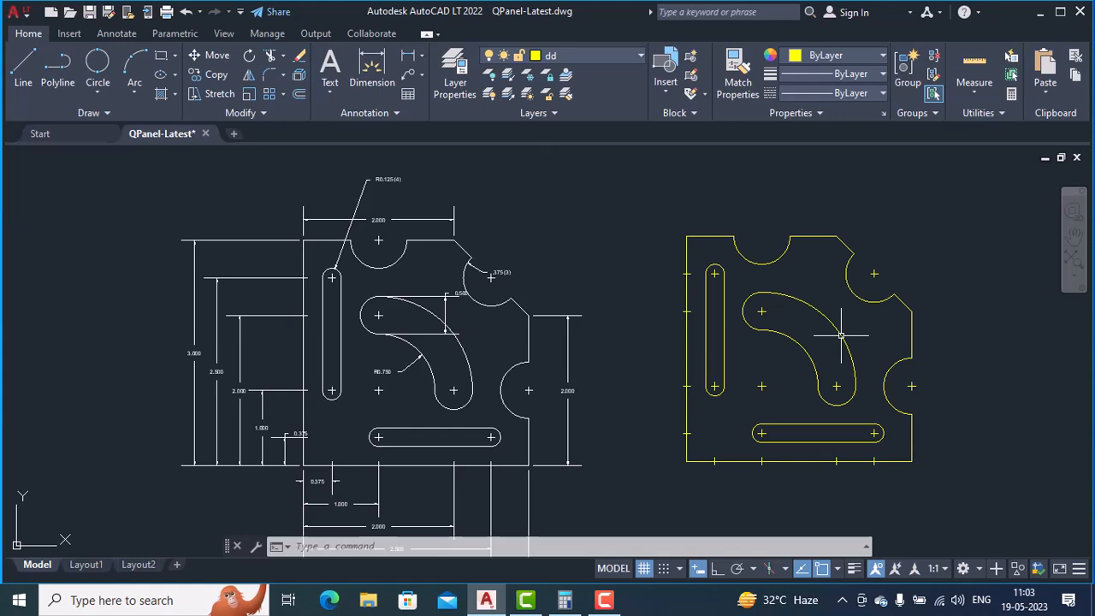
{"action": "scroll", "coordinate": [842, 335], "scroll_direction": "up", "scroll_amount": 2}
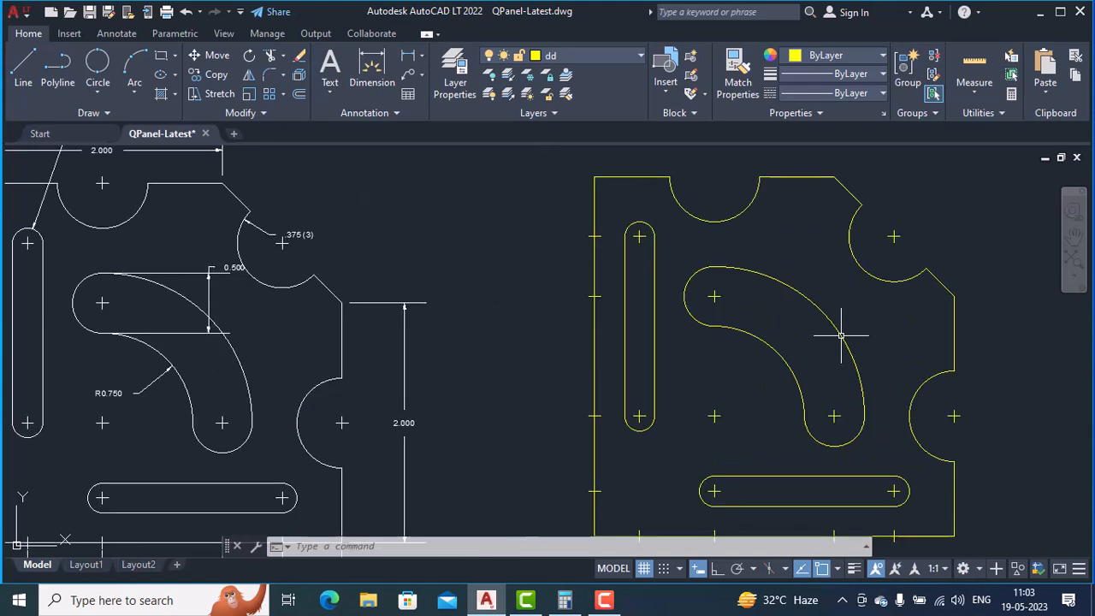
{"action": "scroll", "coordinate": [841, 336], "scroll_direction": "down", "scroll_amount": 2}
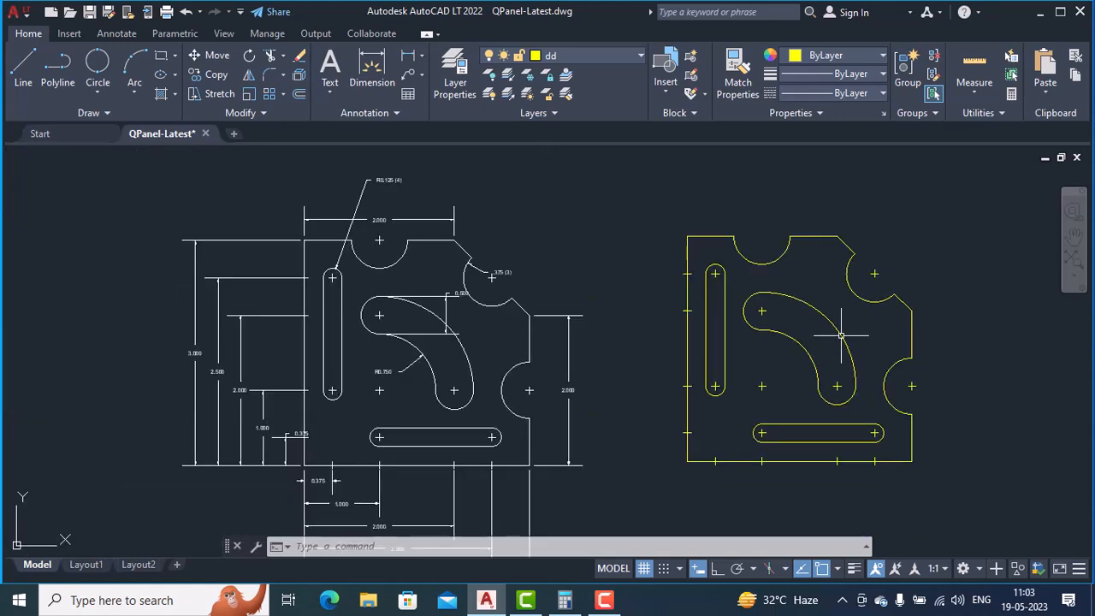